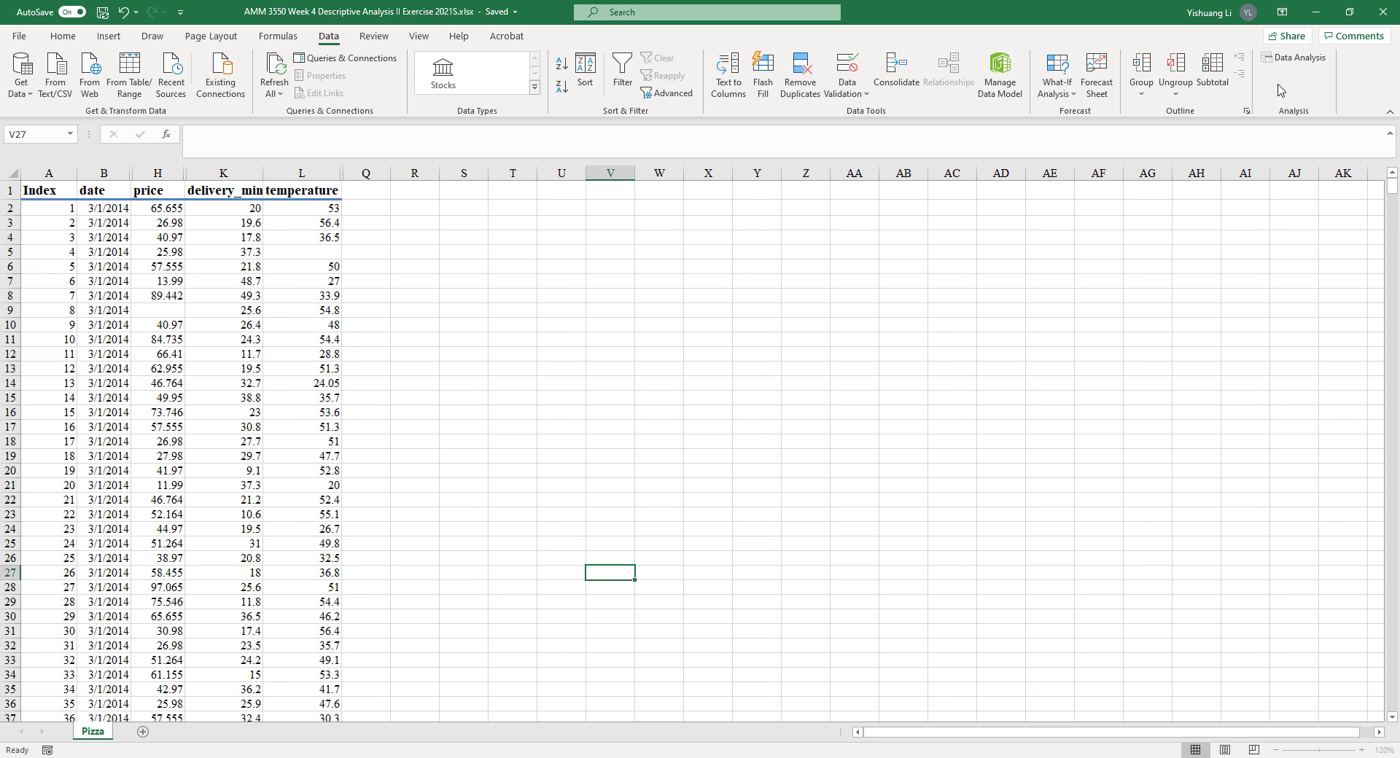
Start the Descriptive Statistics tool from the Data Analysis tools
click(1322, 59)
drag(857, 334, 653, 313)
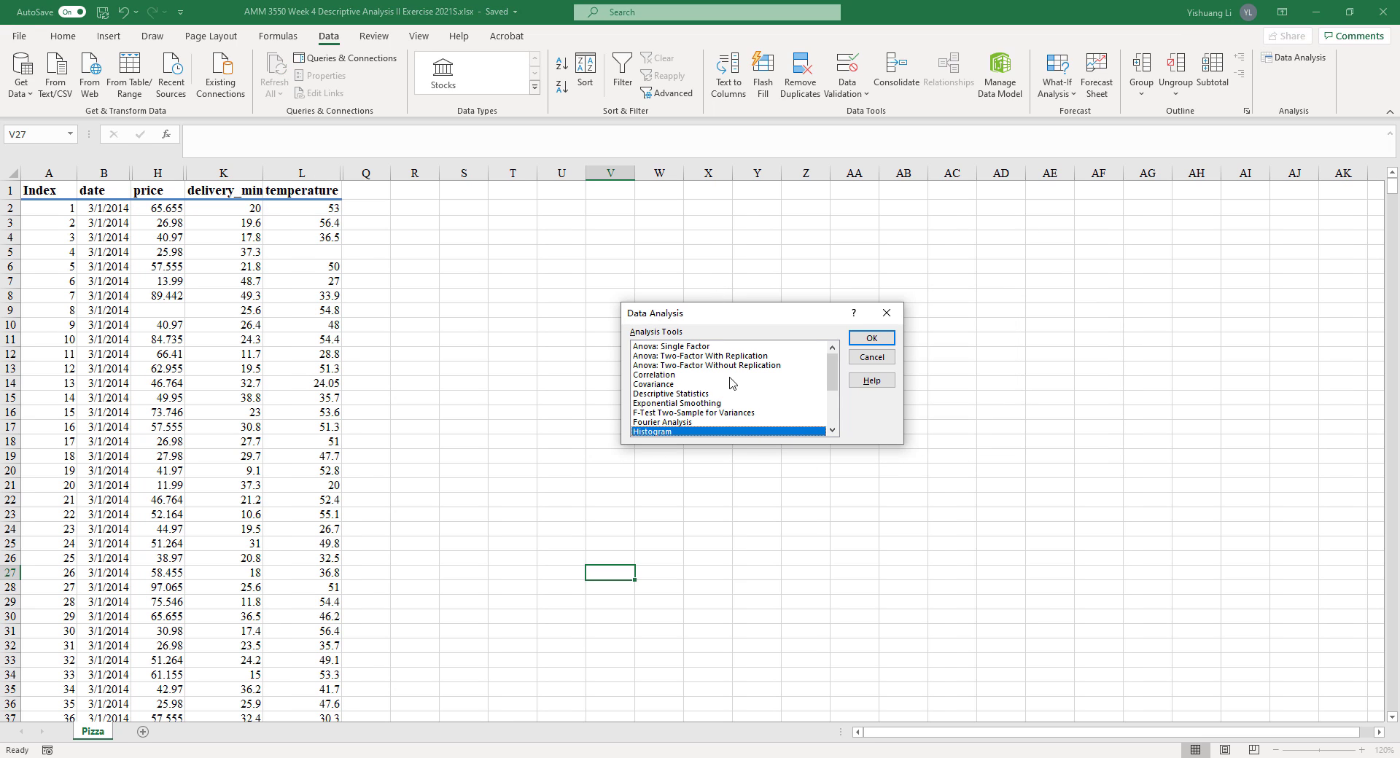
scroll(834, 364, down, 1)
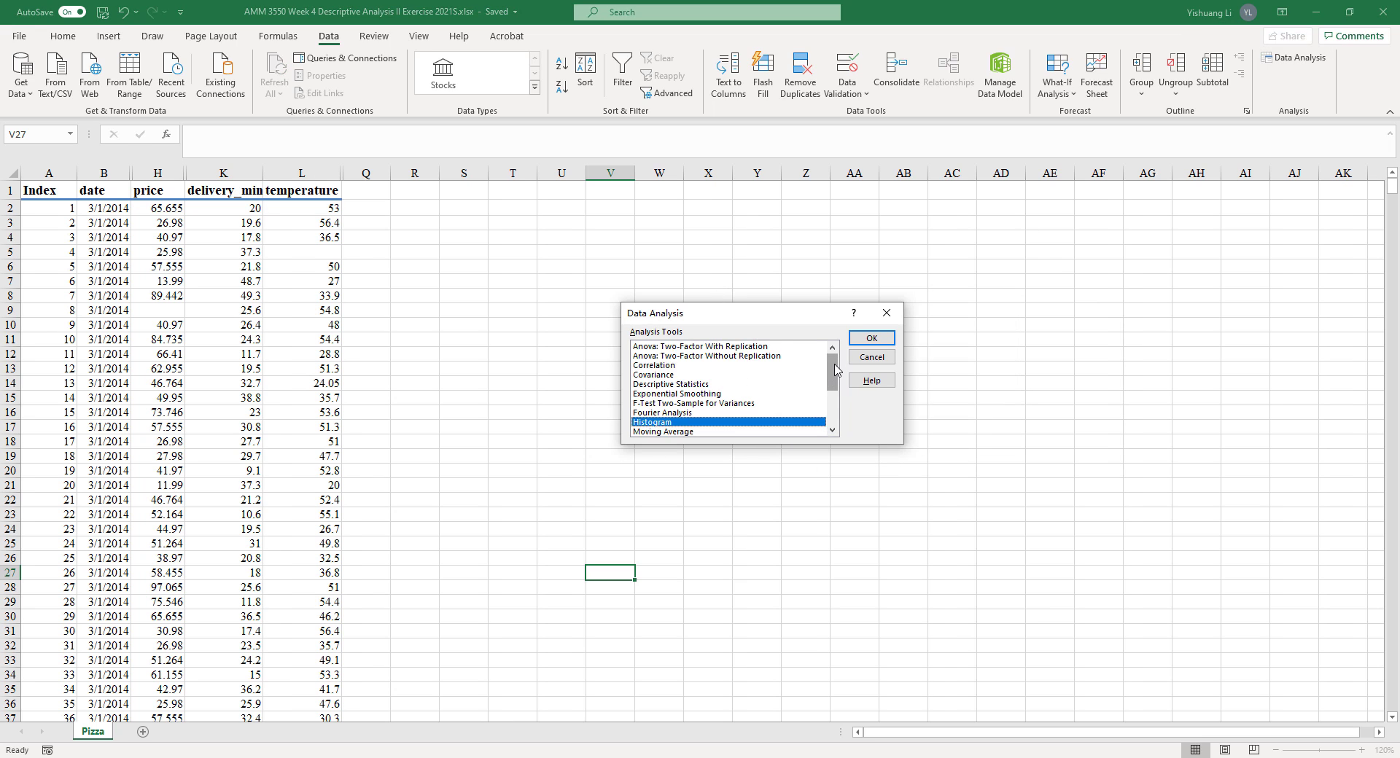
scroll(836, 370, down, 3)
scroll(833, 361, up, 3)
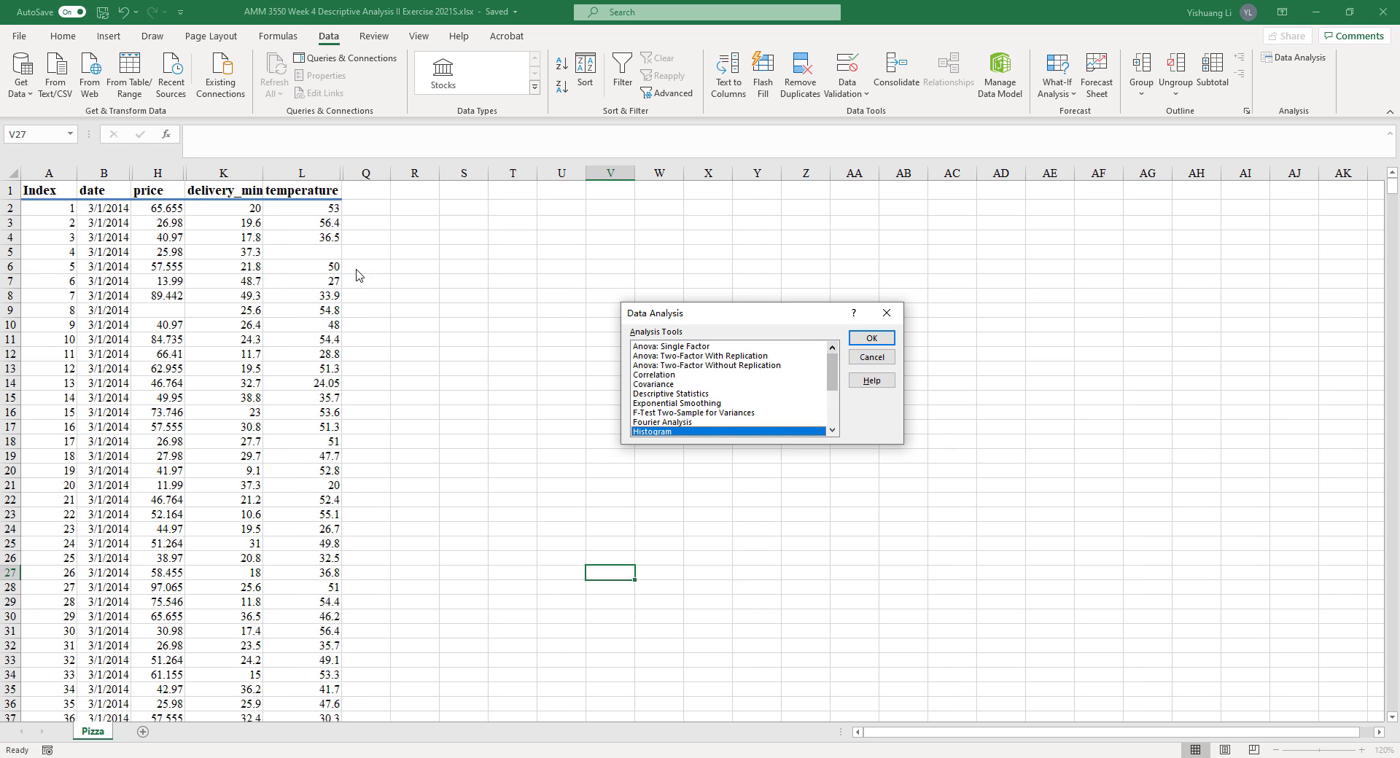
click(706, 394)
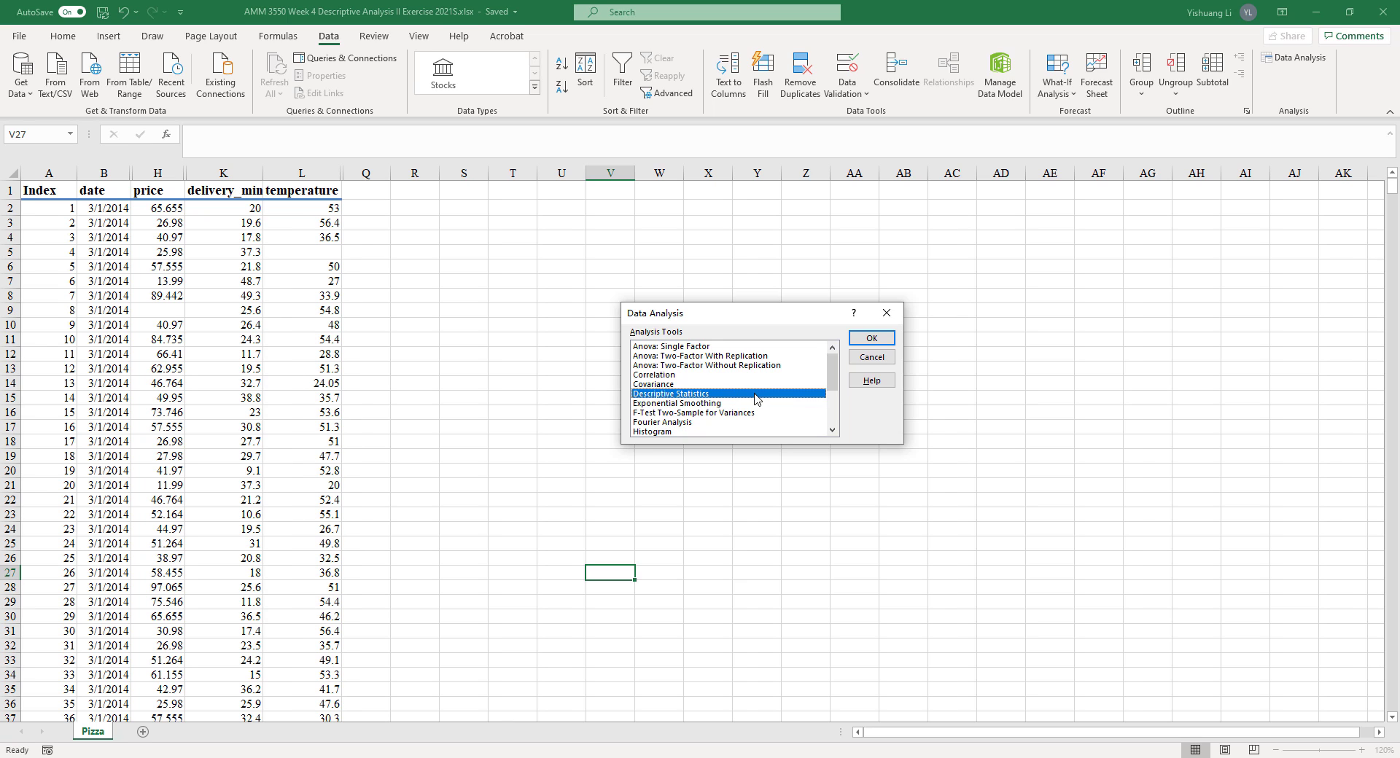
click(882, 341)
drag(784, 266, 779, 287)
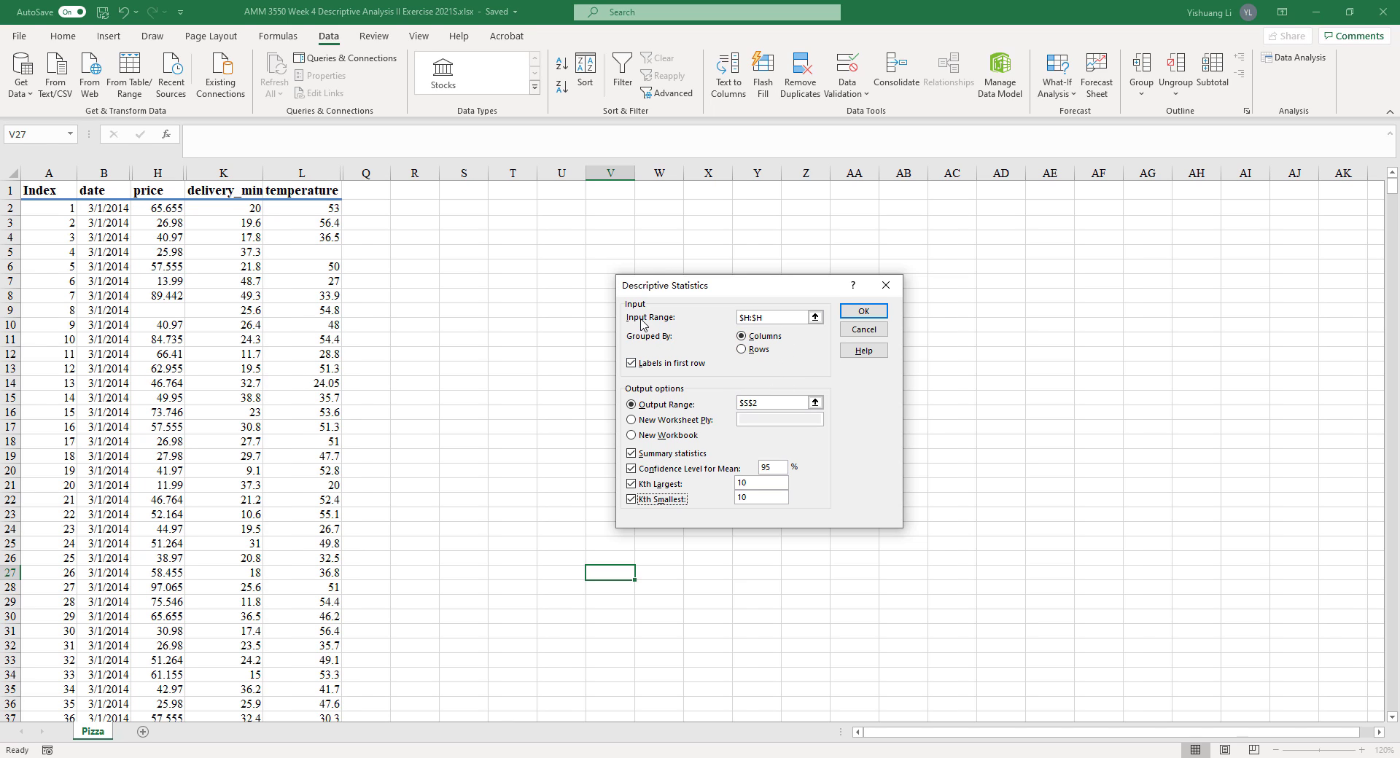
Set the Descriptive Statistics input range to the whole price column, $H:$H, with labels in the first row
click(775, 317)
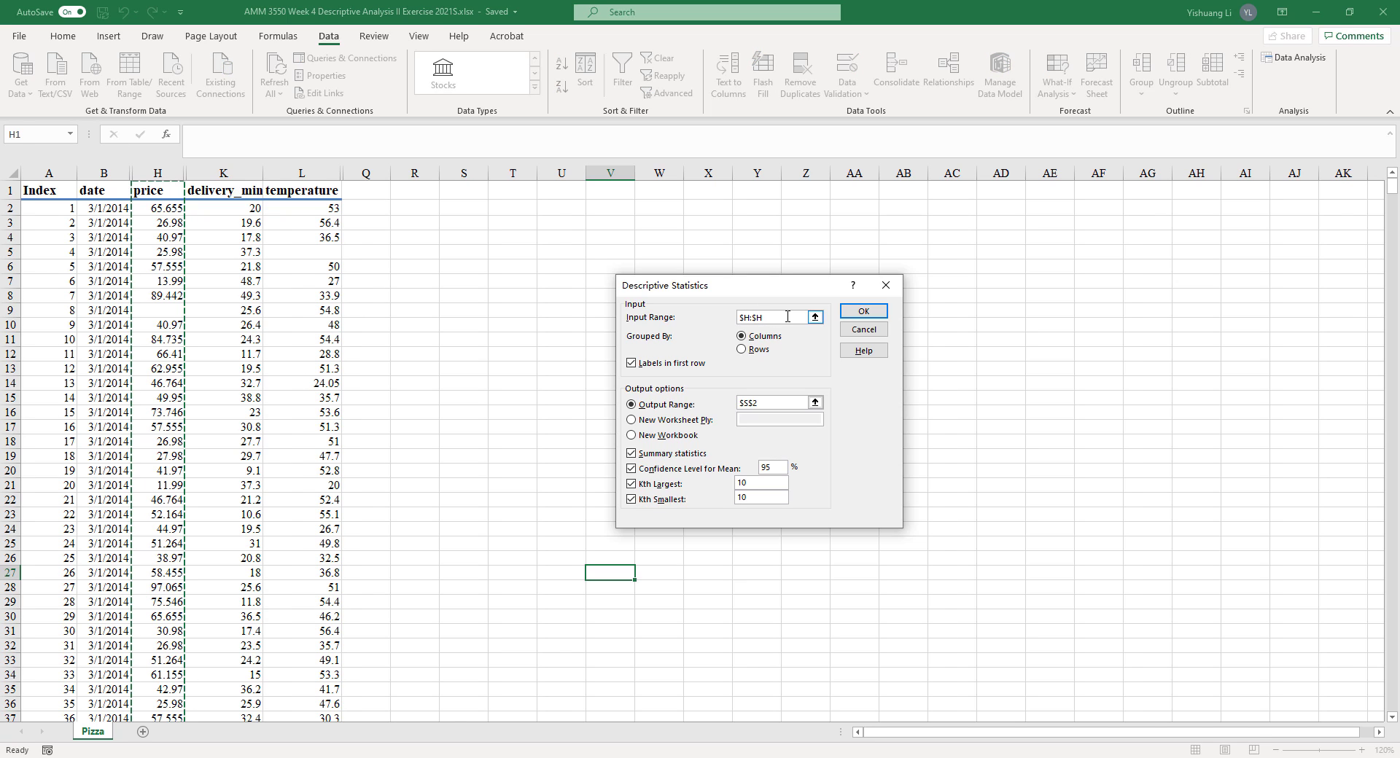
drag(776, 290, 747, 287)
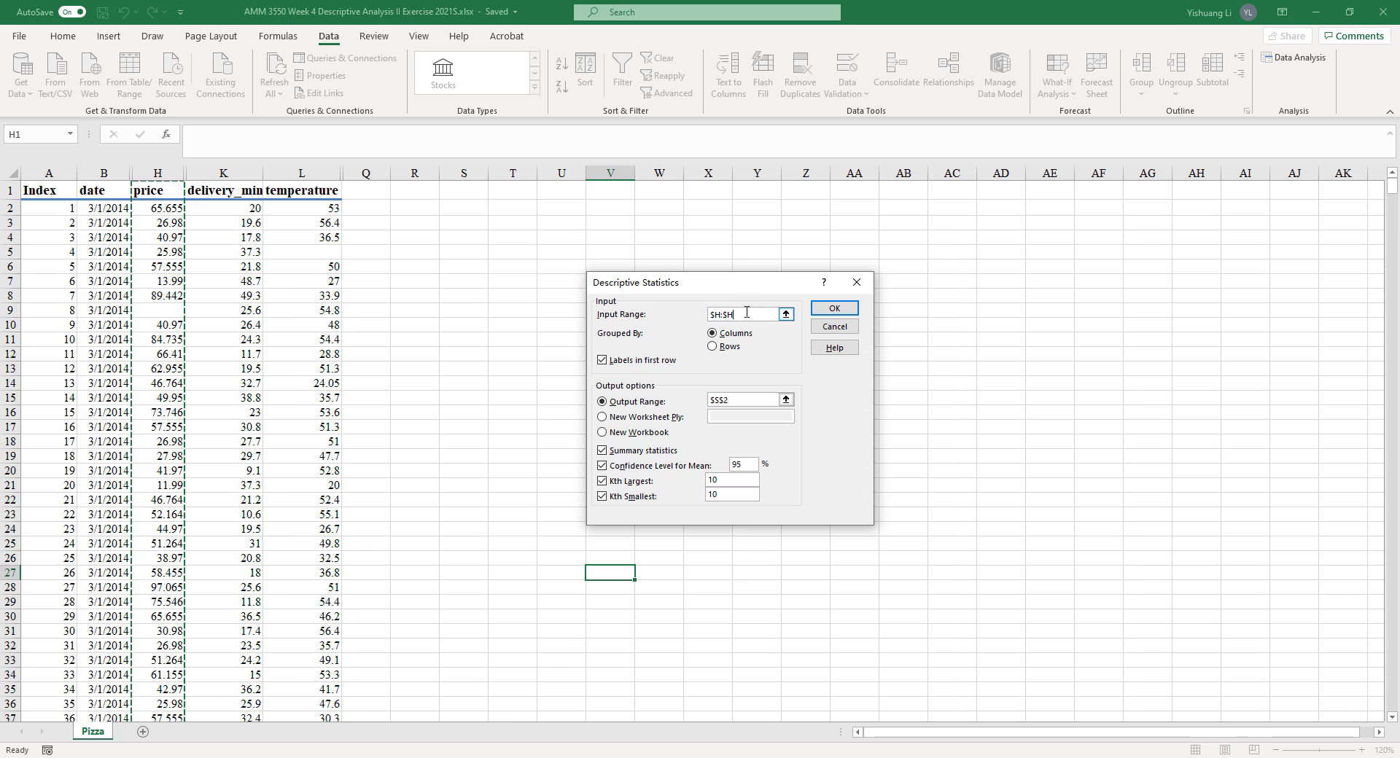
click(158, 172)
Direct the statistics output to cell $R$1 on the same worksheet
click(746, 400)
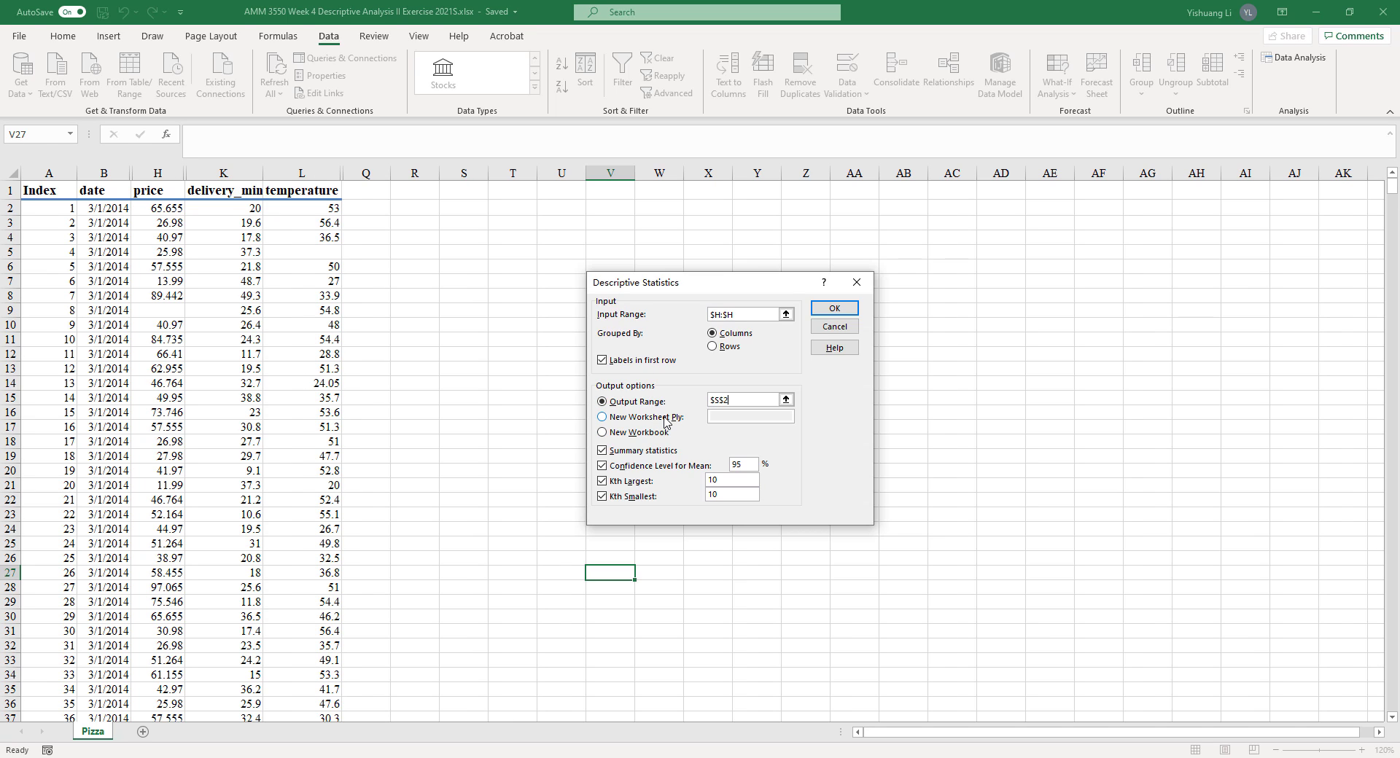
click(657, 436)
click(635, 417)
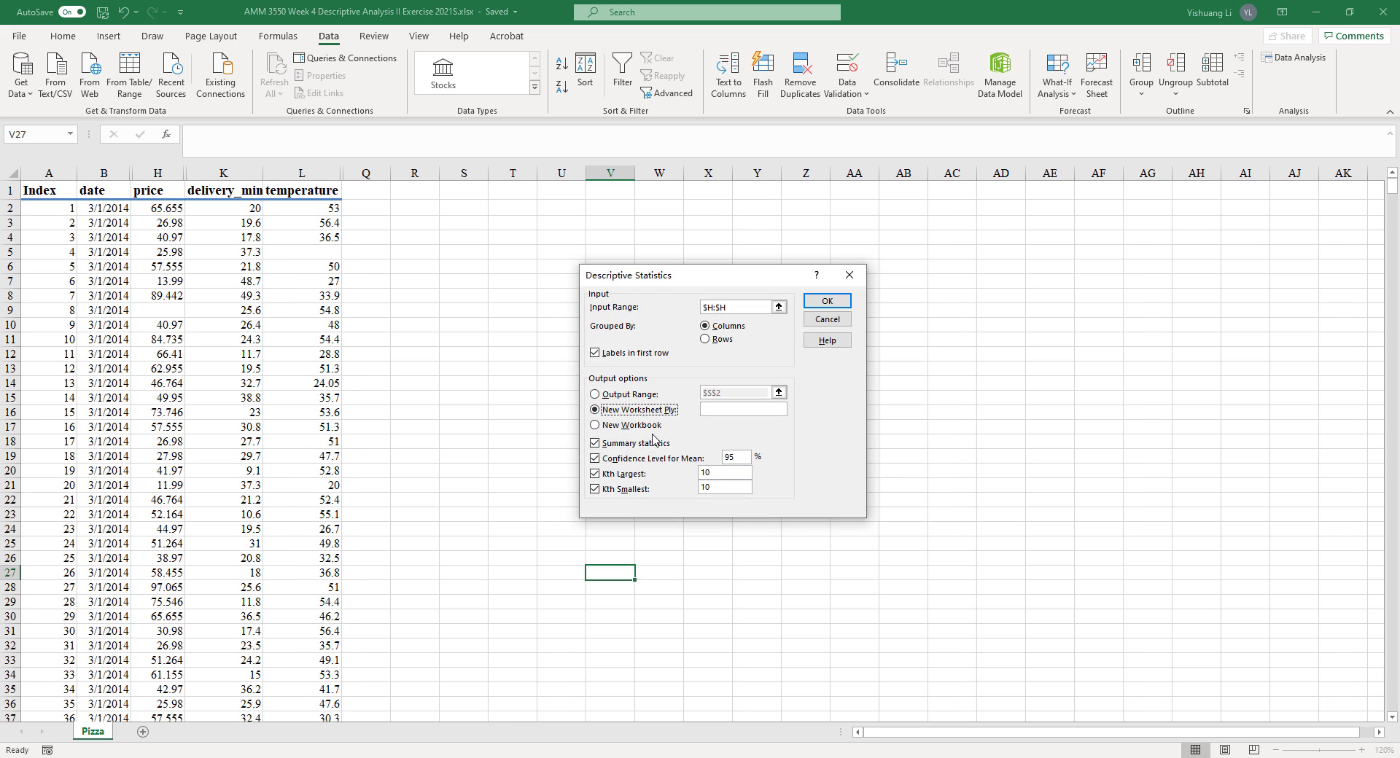
click(633, 394)
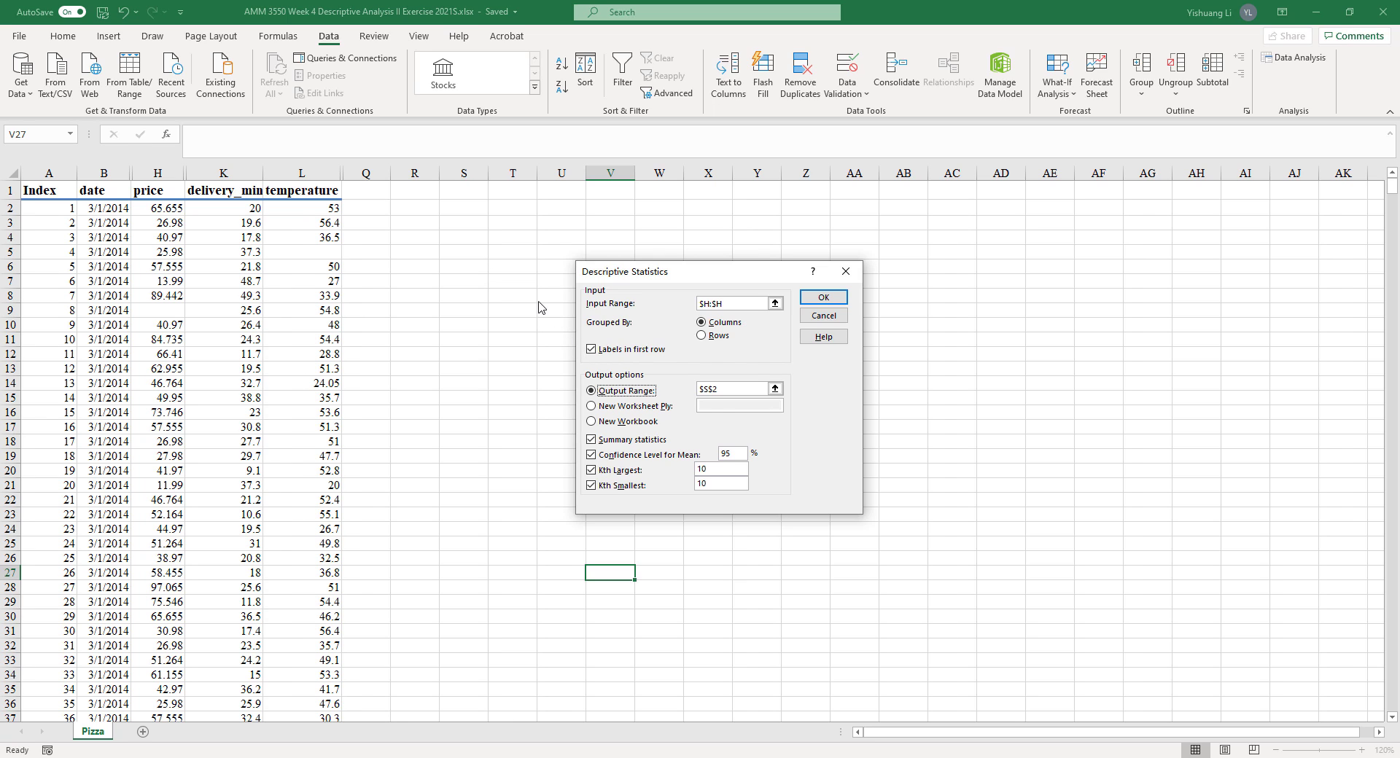
click(718, 390)
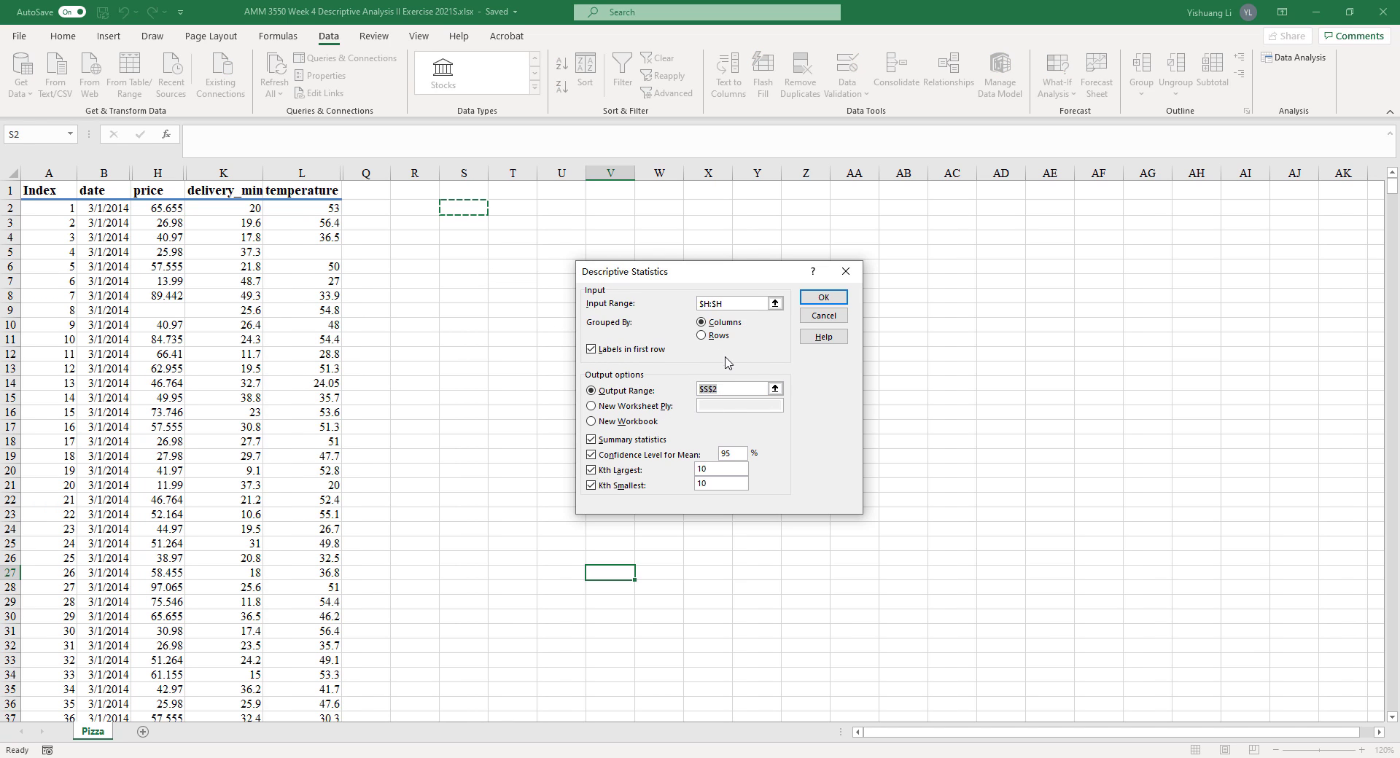
key(BackSpace)
click(415, 191)
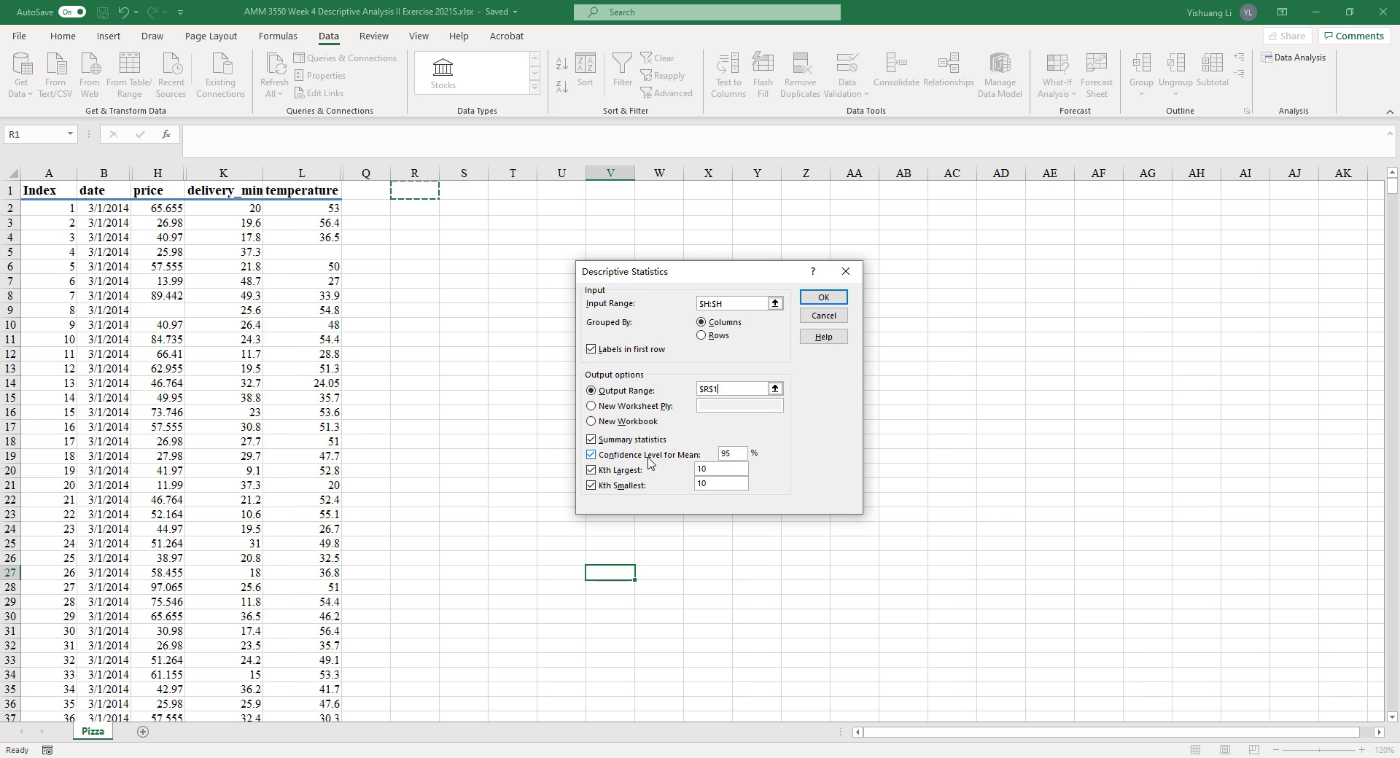
click(734, 453)
click(590, 455)
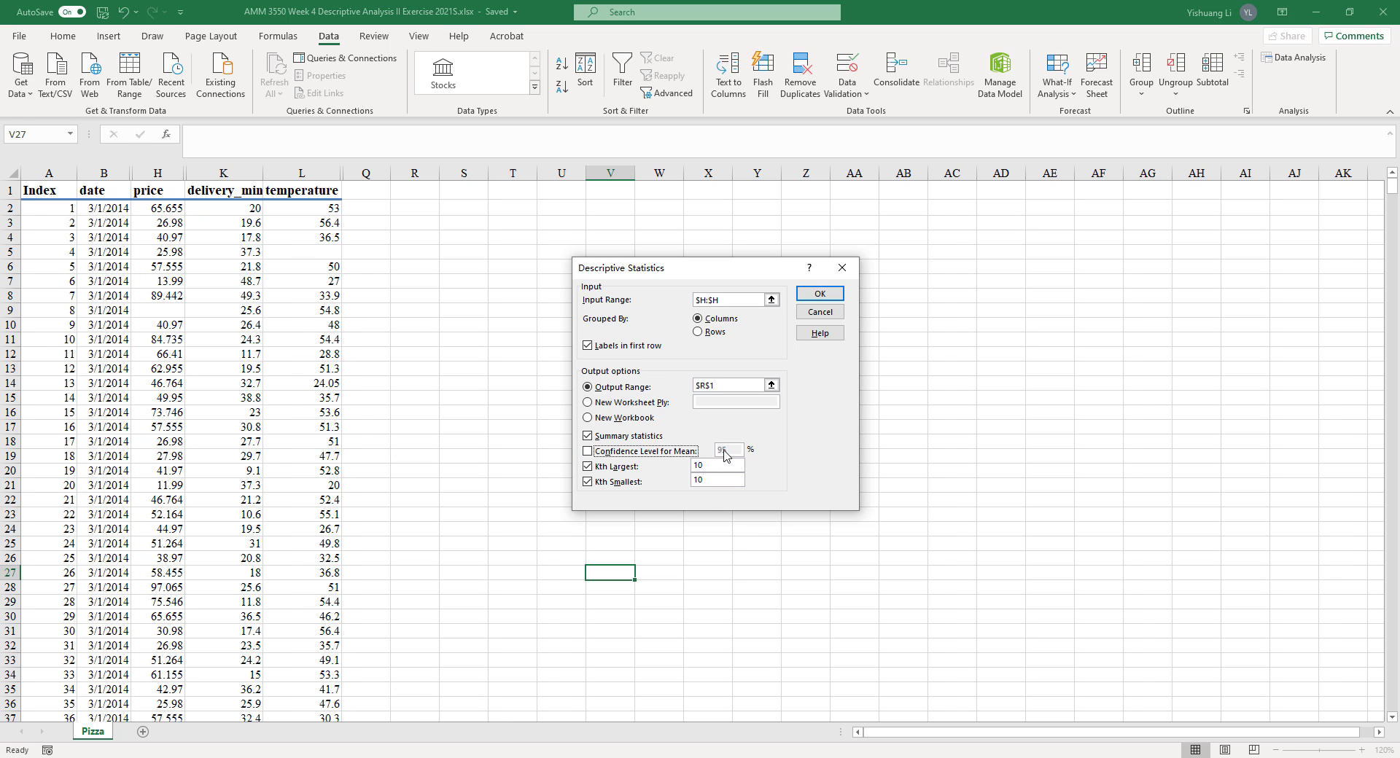
click(645, 457)
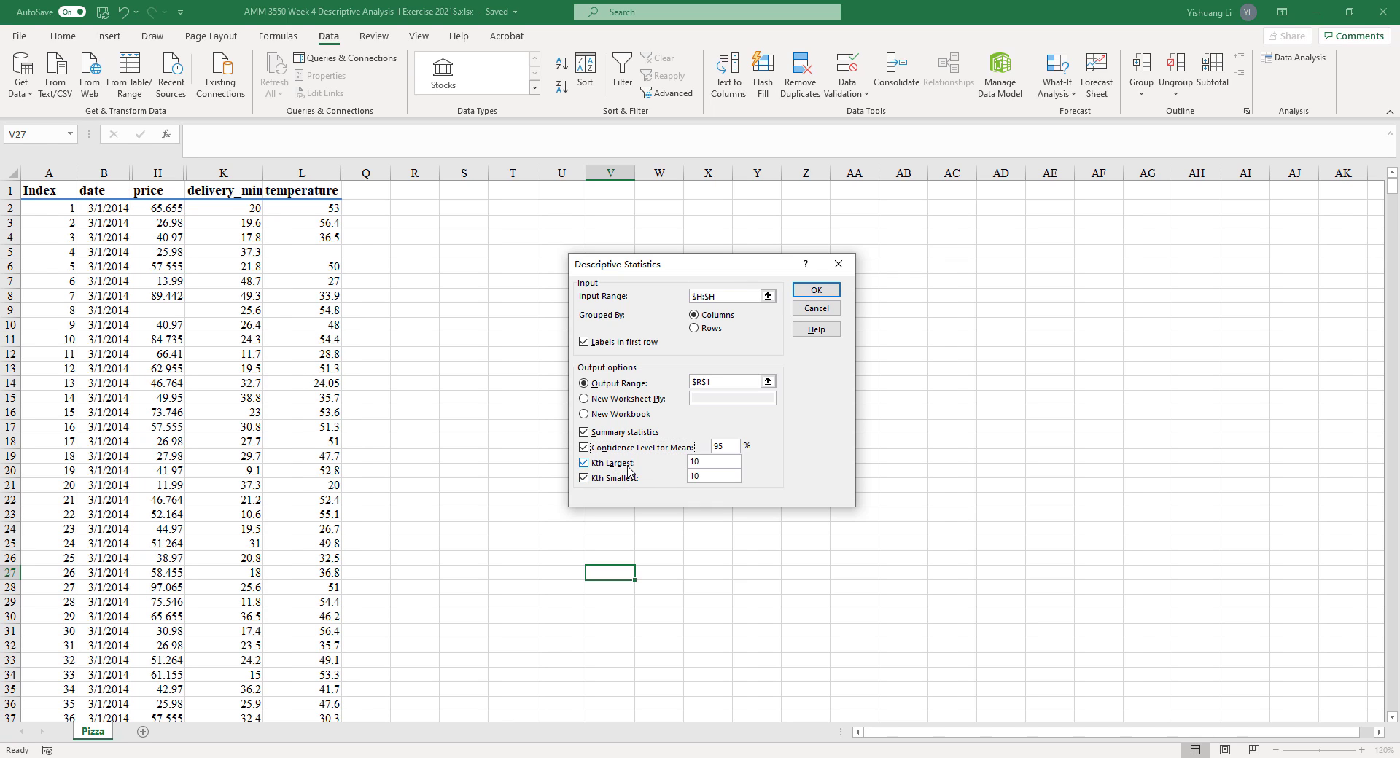
Set the Kth Largest value to 5 and generate the descriptive statistics for price
click(710, 461)
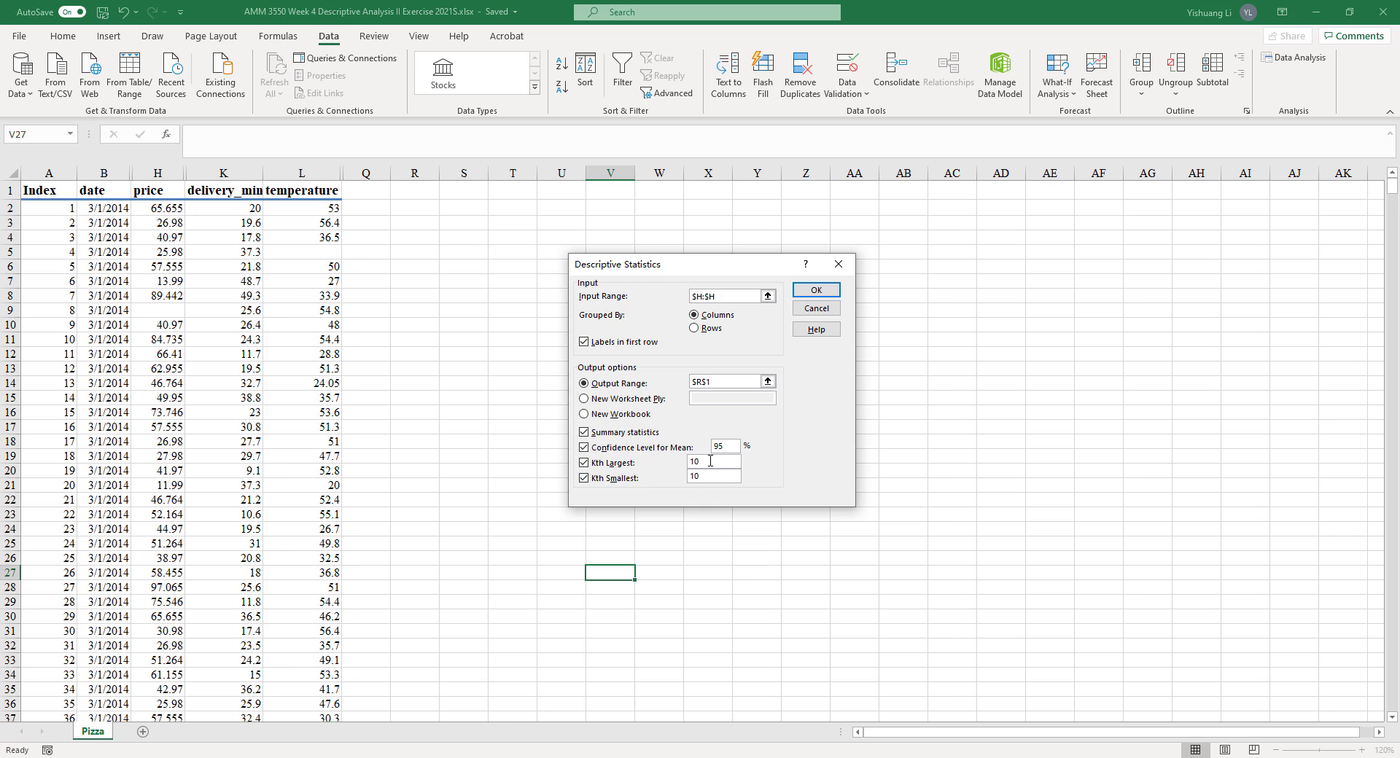
double_click(694, 461)
text(5)
key(Tab)
click(821, 291)
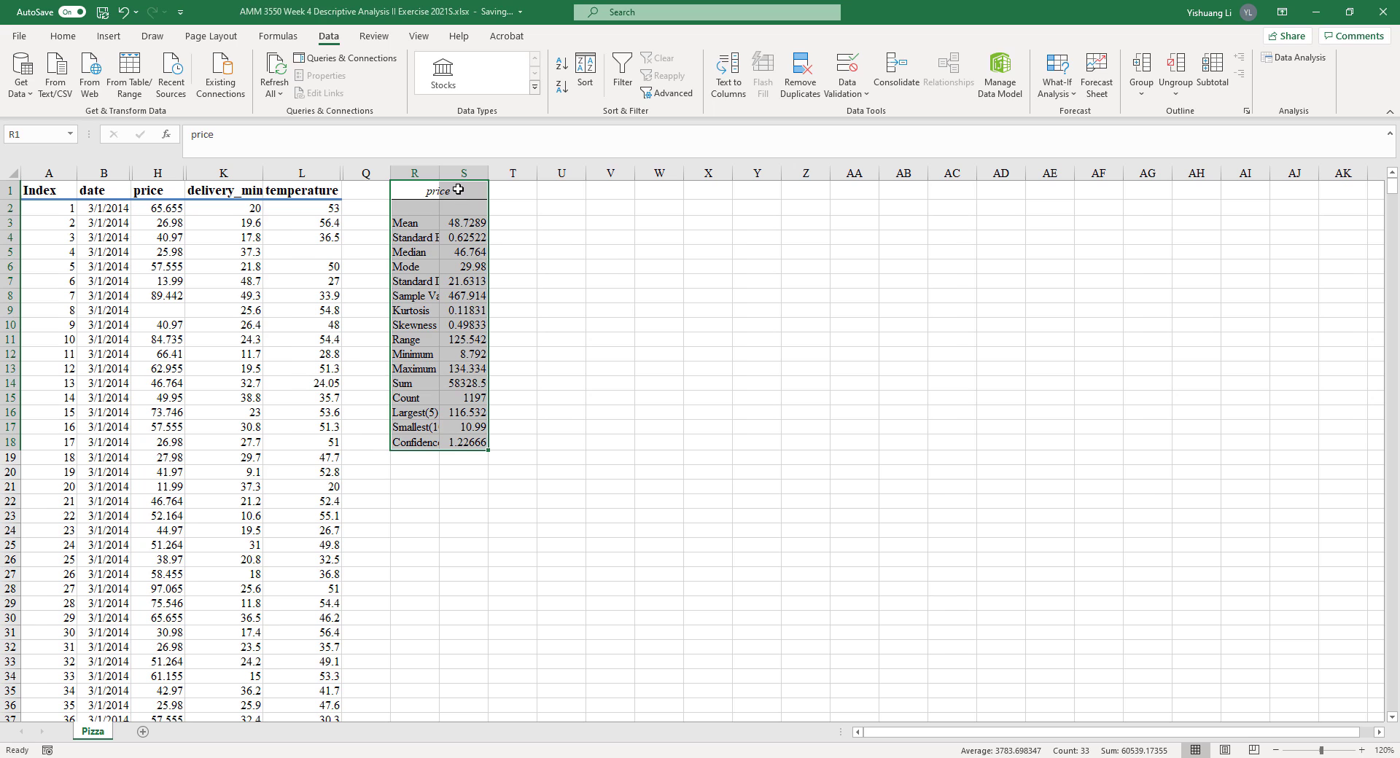
Widen column R to make room for the statistic labels
click(456, 190)
drag(440, 172, 497, 172)
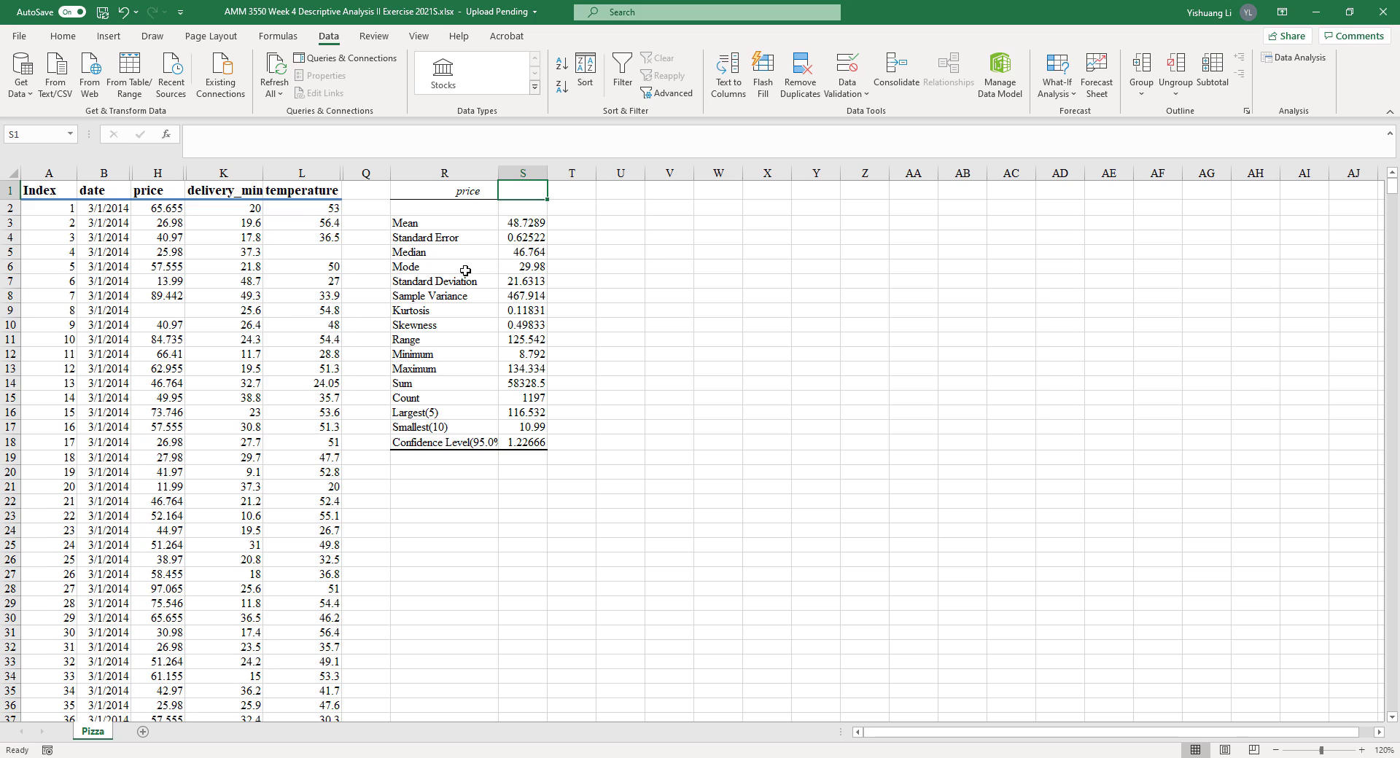
Examine the mean, median, mode, kurtosis and skewness in the price statistics table
click(538, 267)
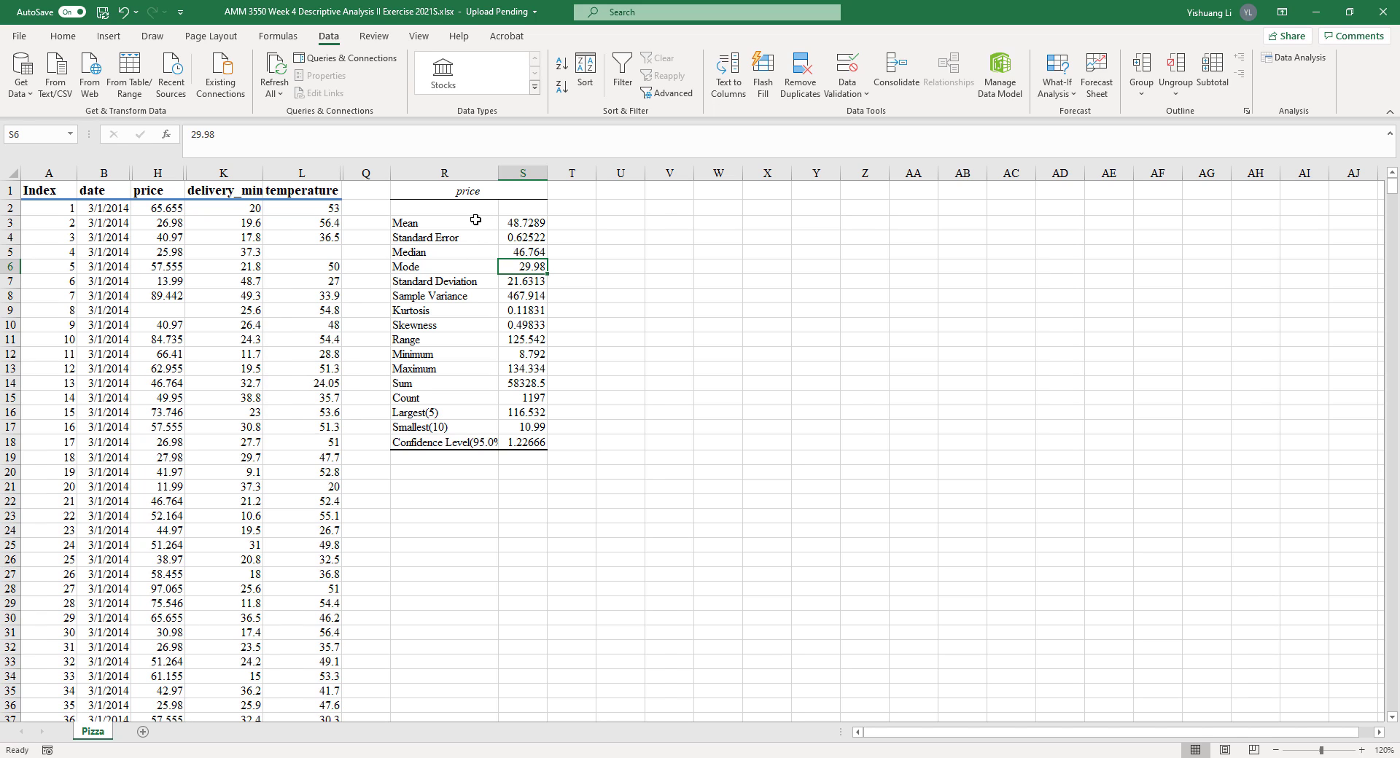
drag(478, 220, 506, 246)
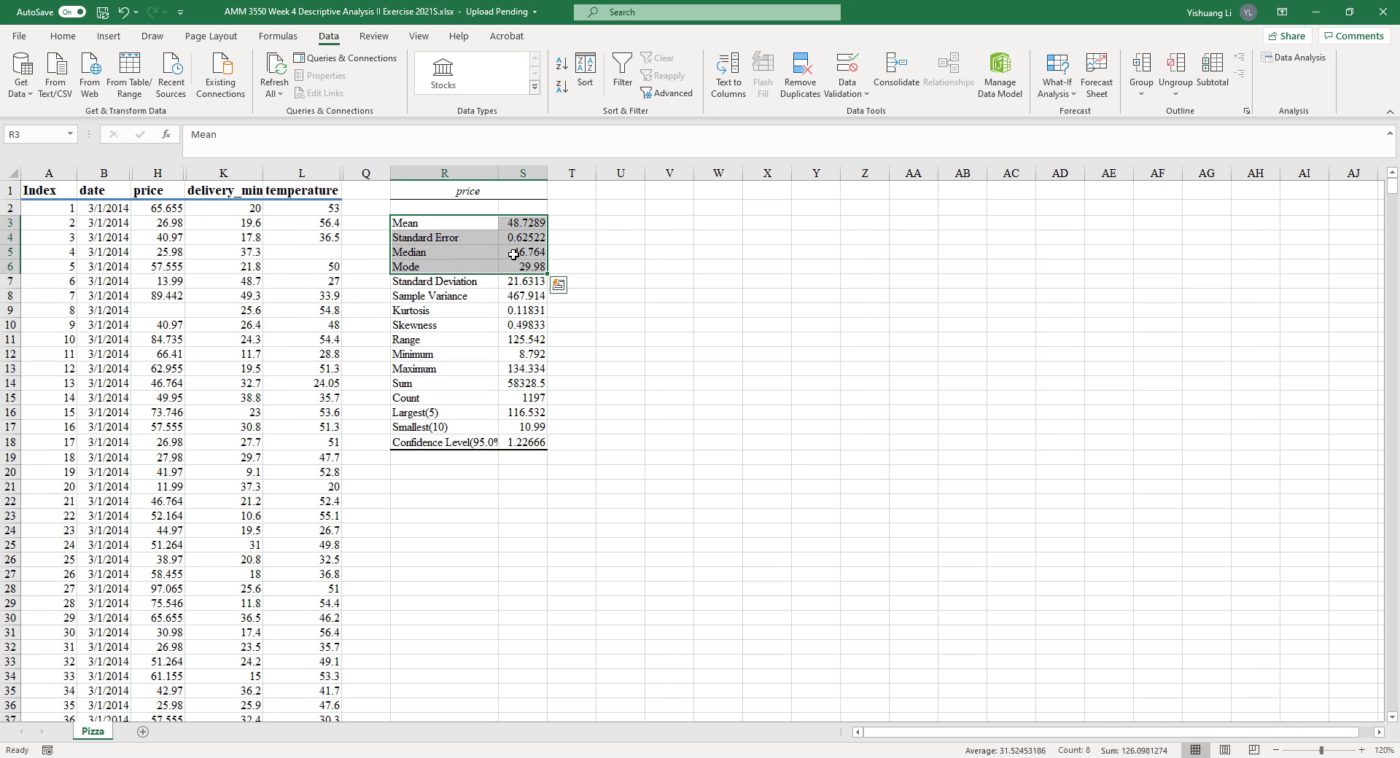
click(512, 267)
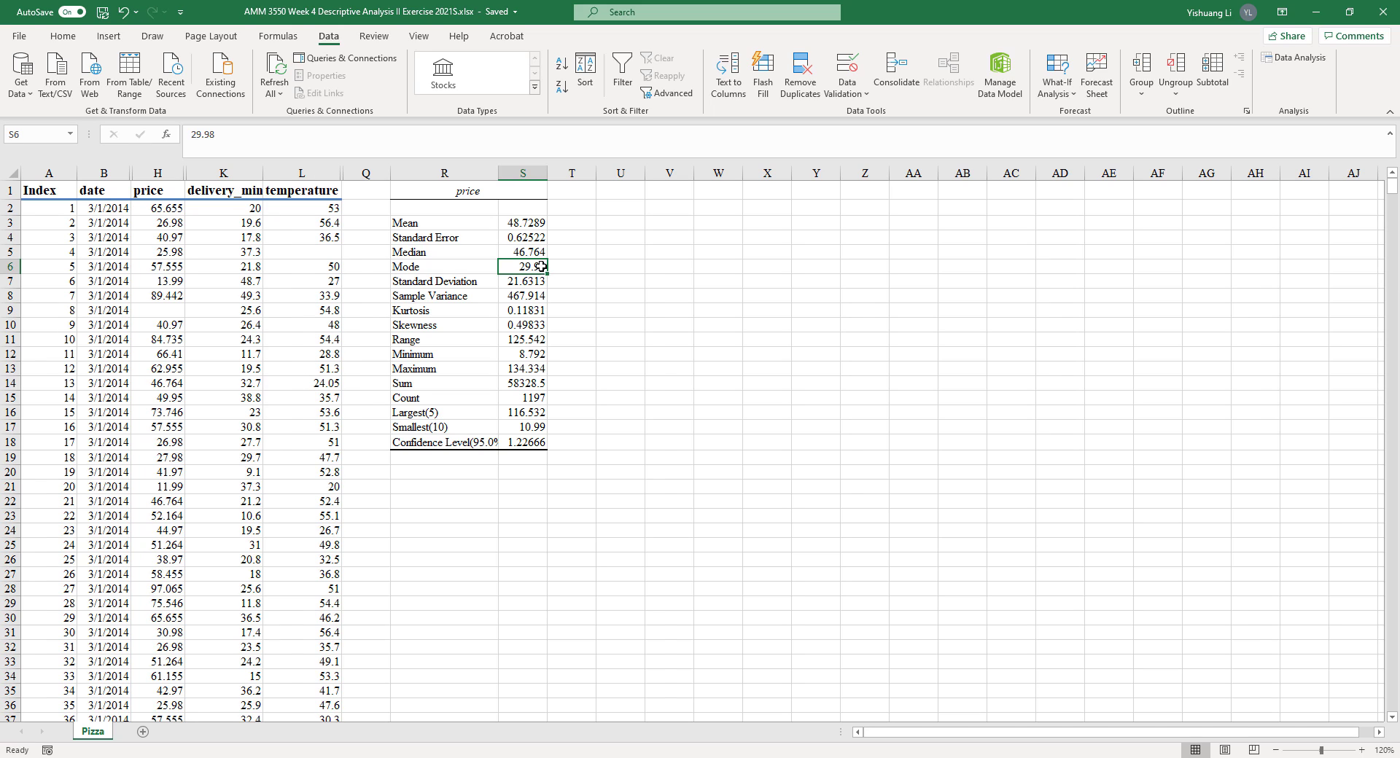
click(523, 220)
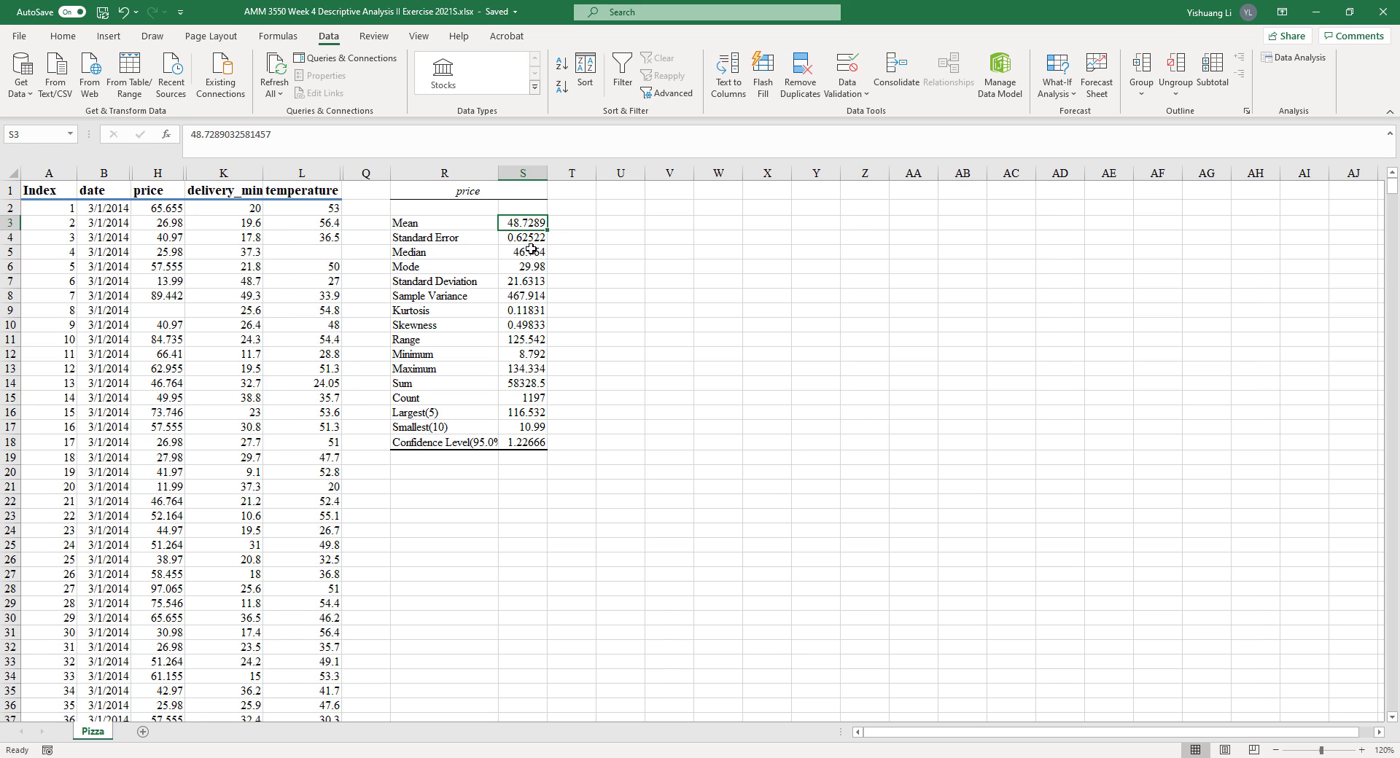
click(532, 249)
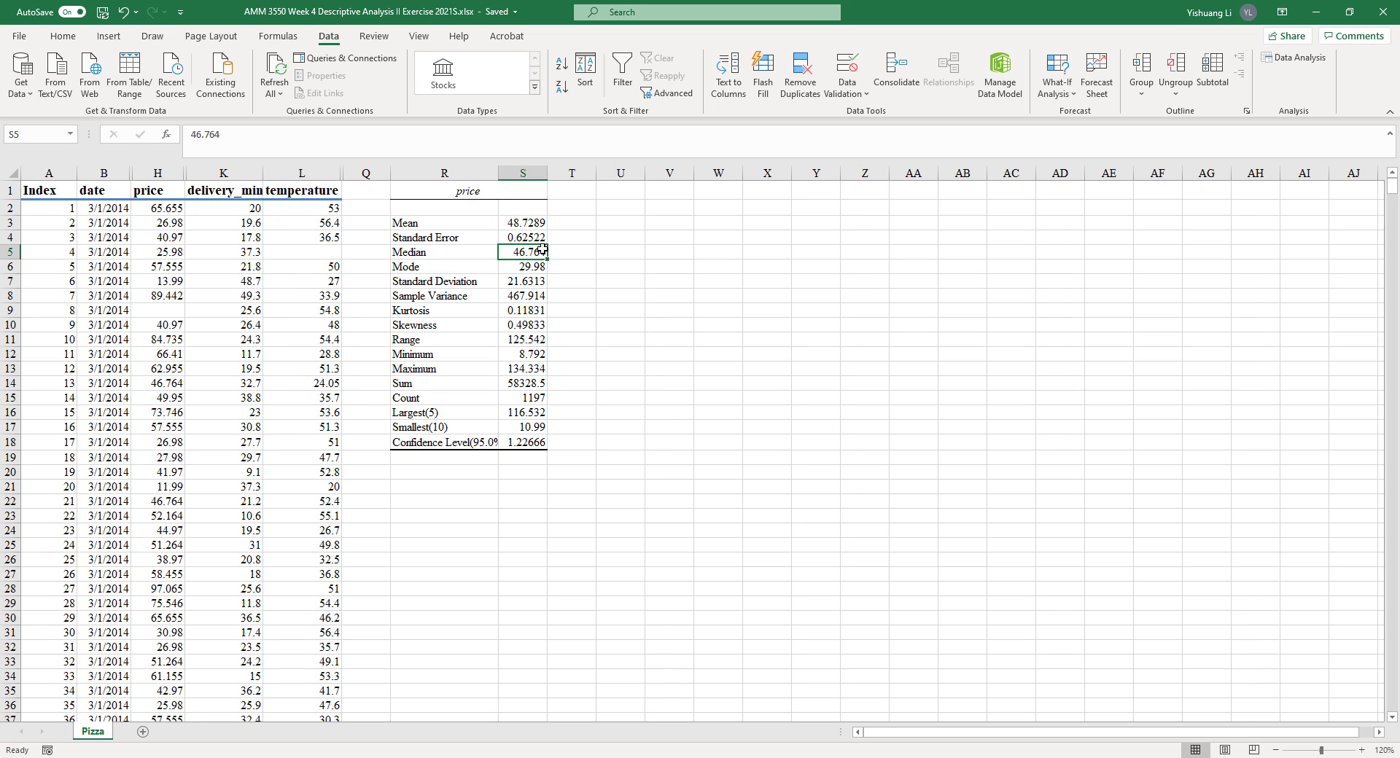
click(493, 309)
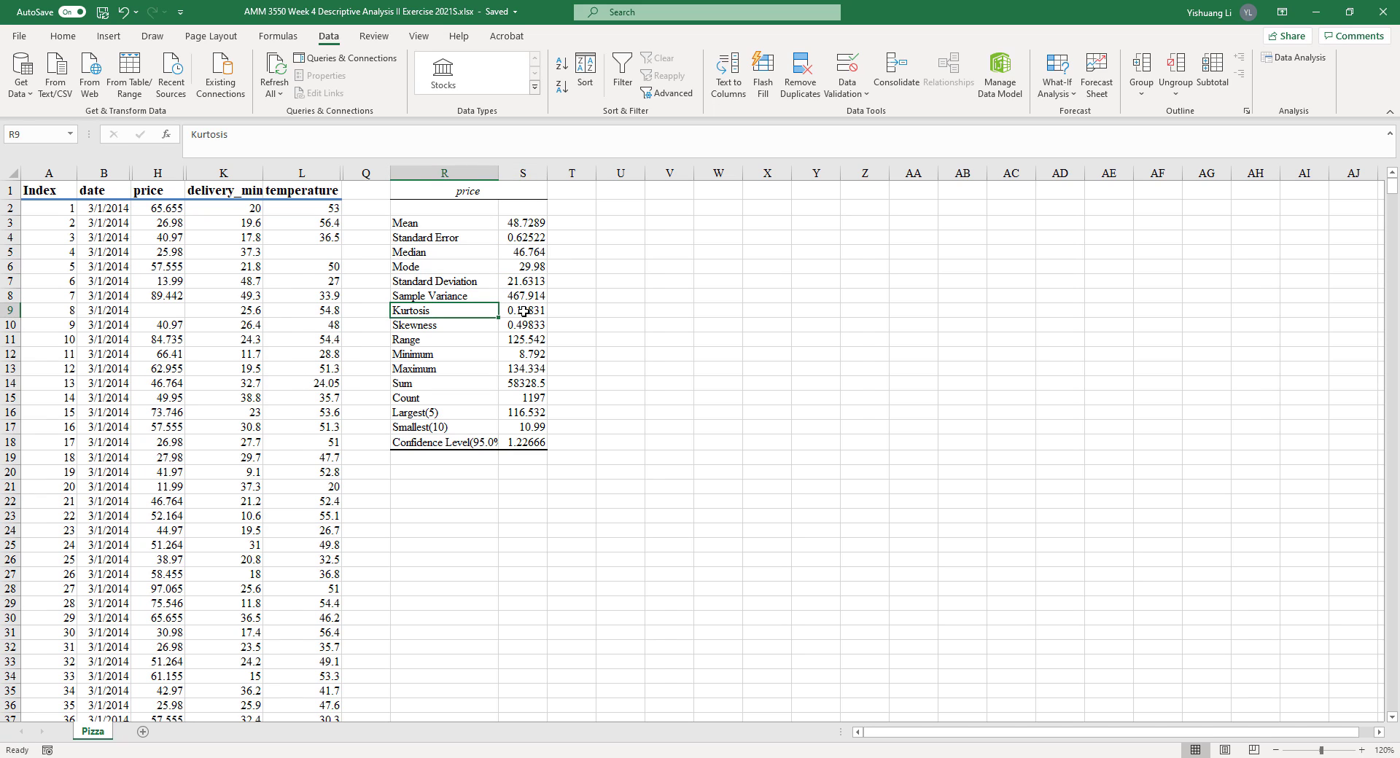
drag(522, 311, 491, 330)
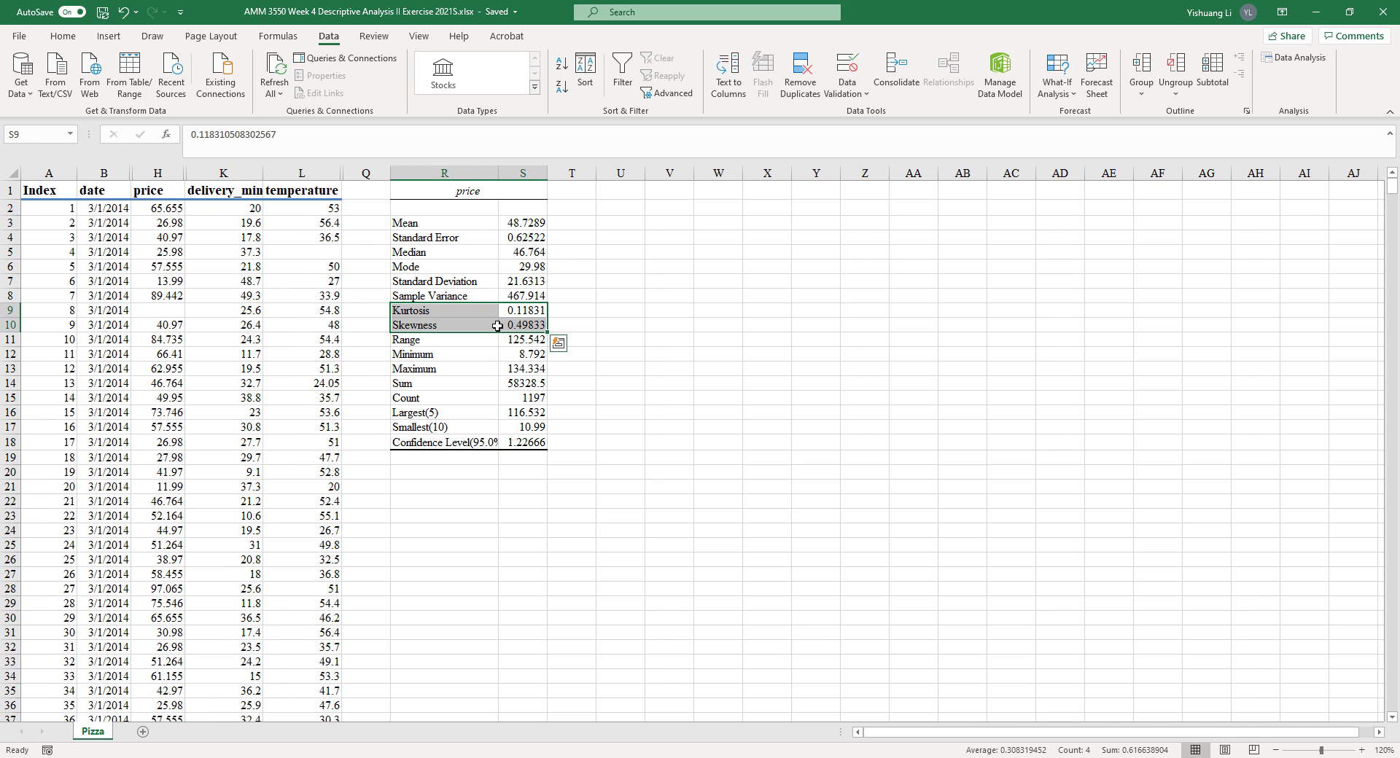
click(520, 325)
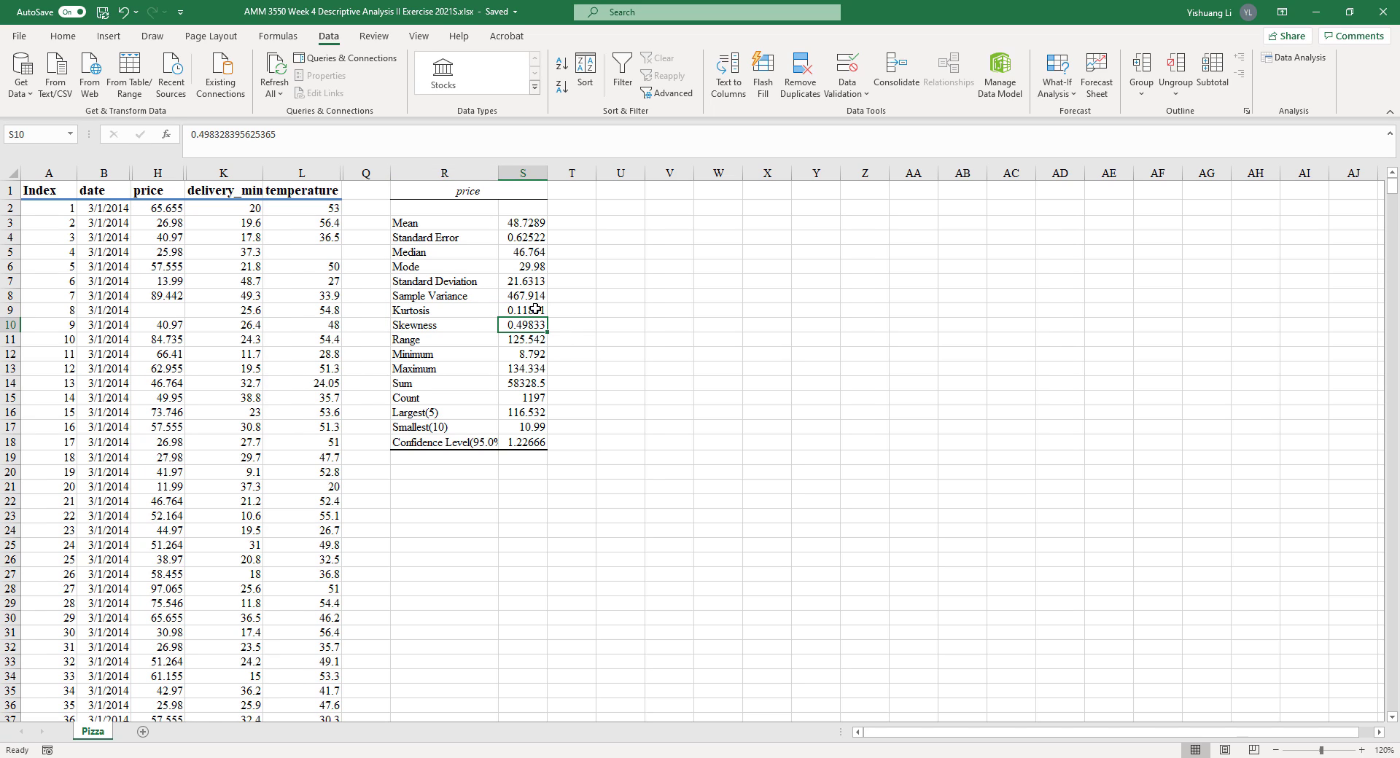
click(537, 310)
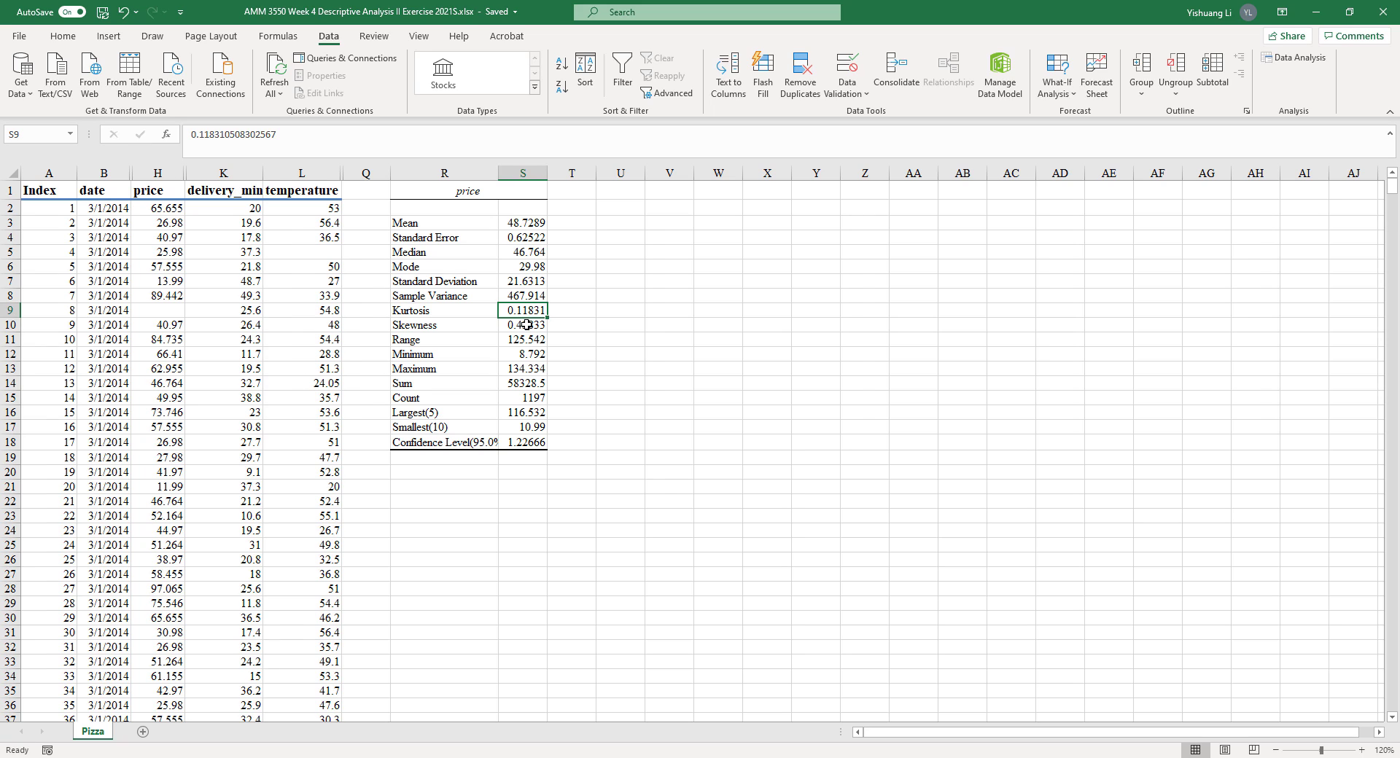
click(530, 326)
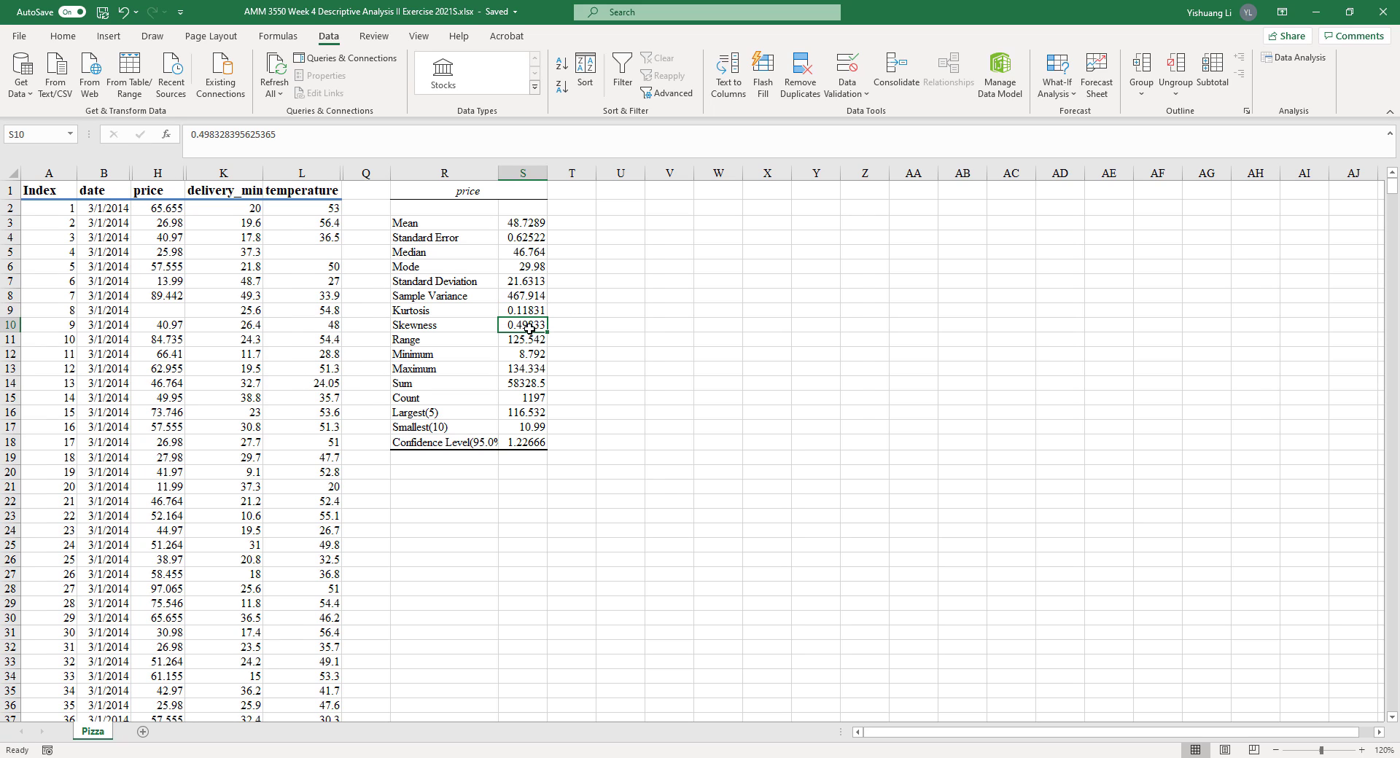
Review the range, minimum, maximum, sum and count in the price statistics table
click(517, 341)
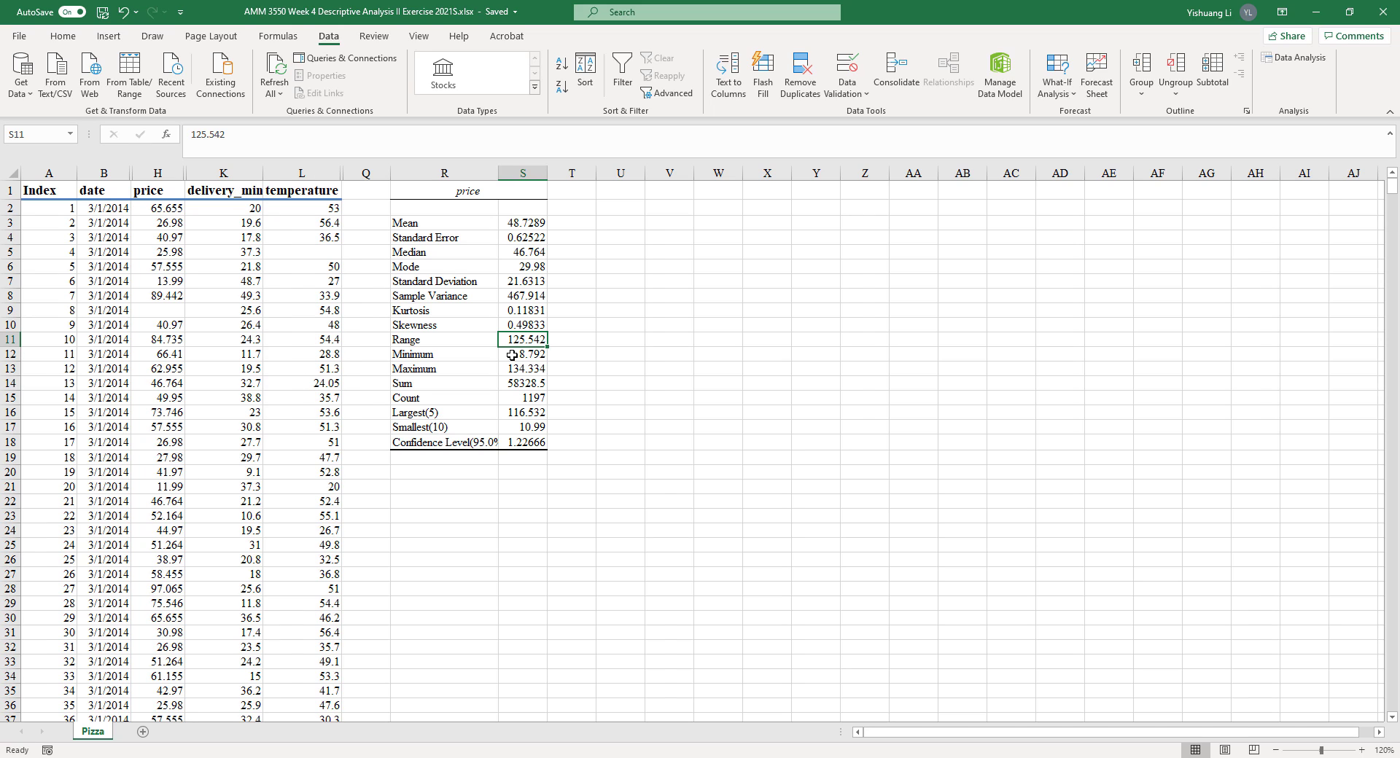
click(519, 357)
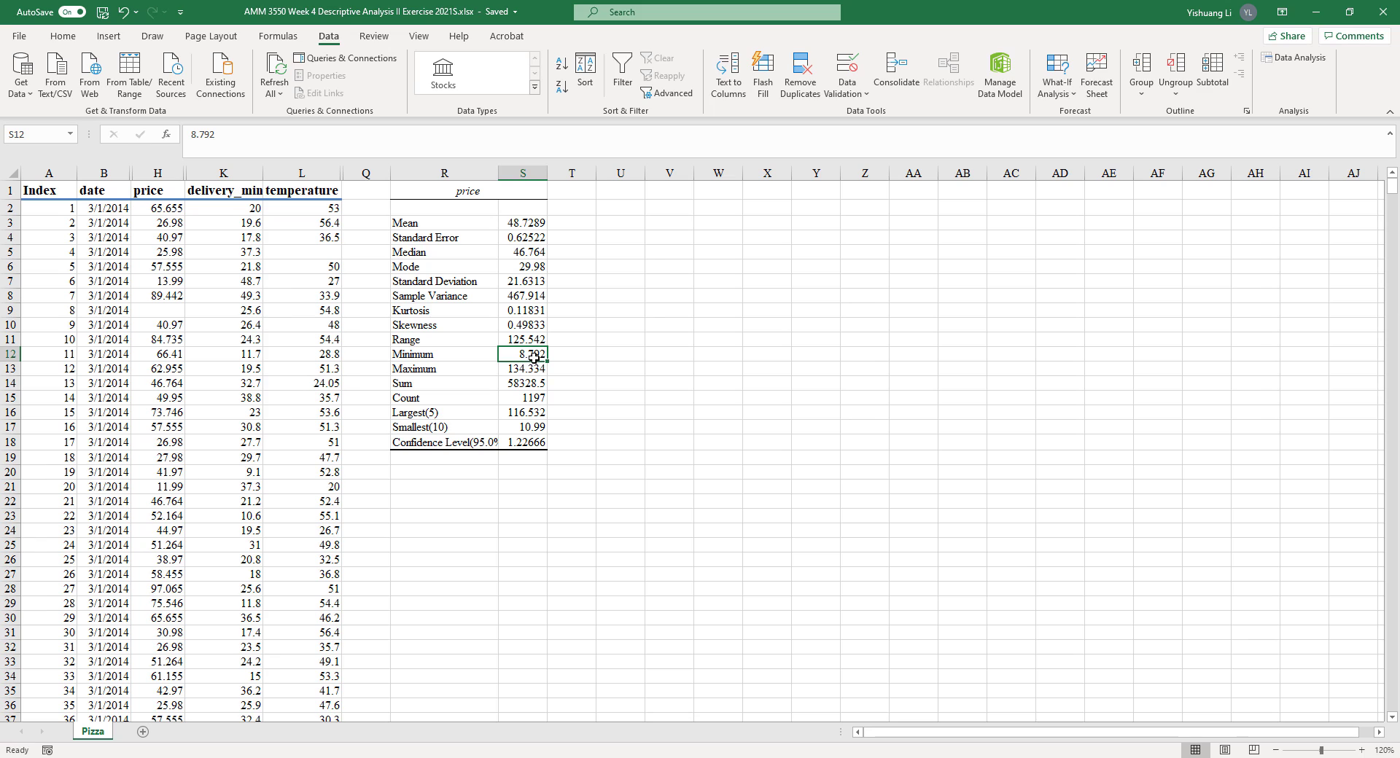
click(526, 370)
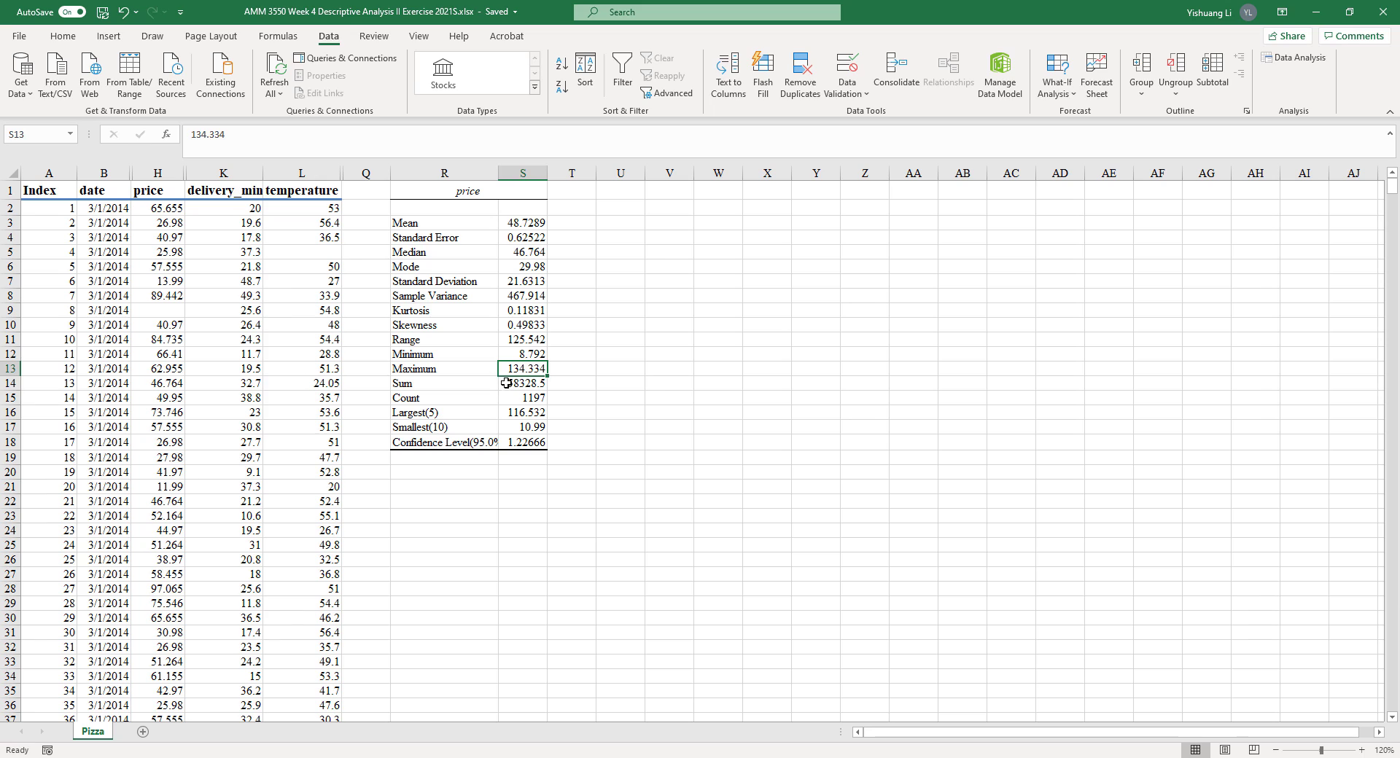
click(512, 384)
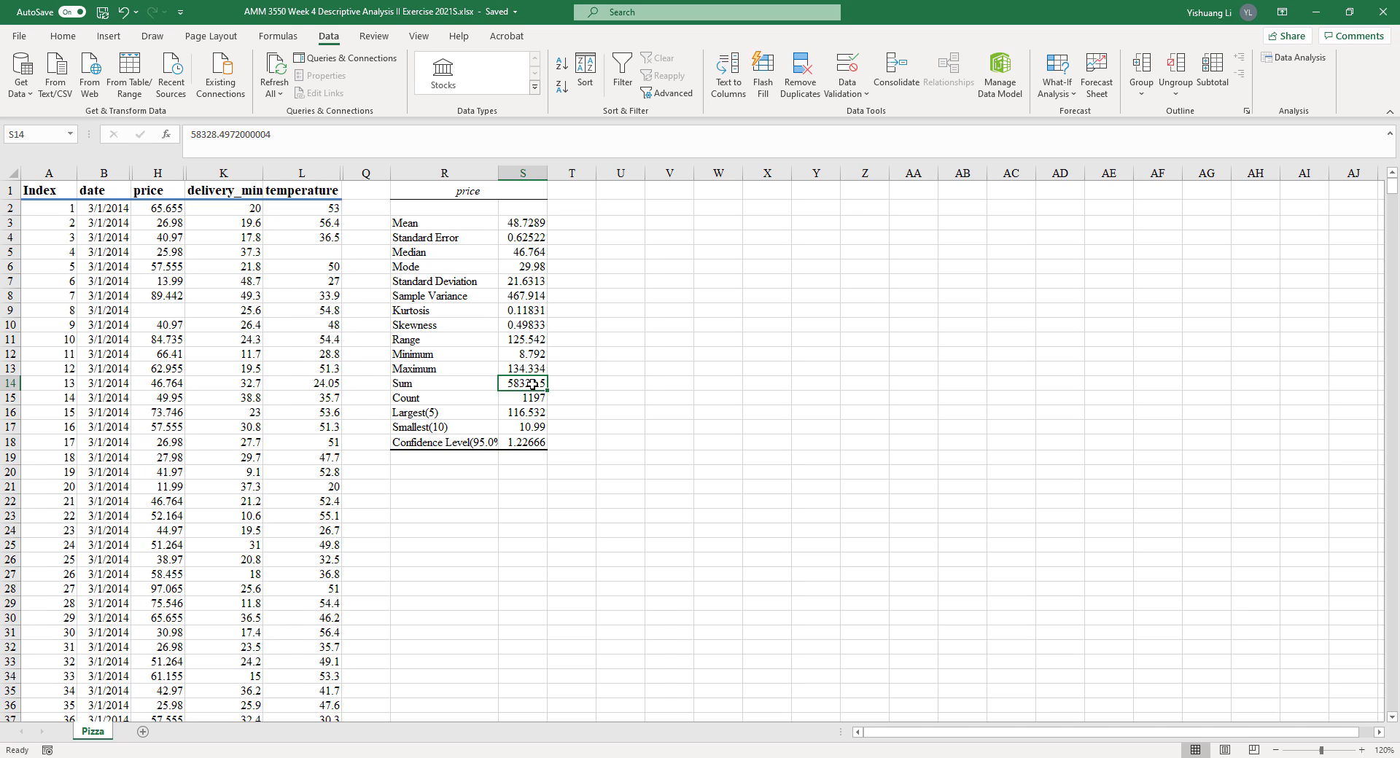
click(515, 398)
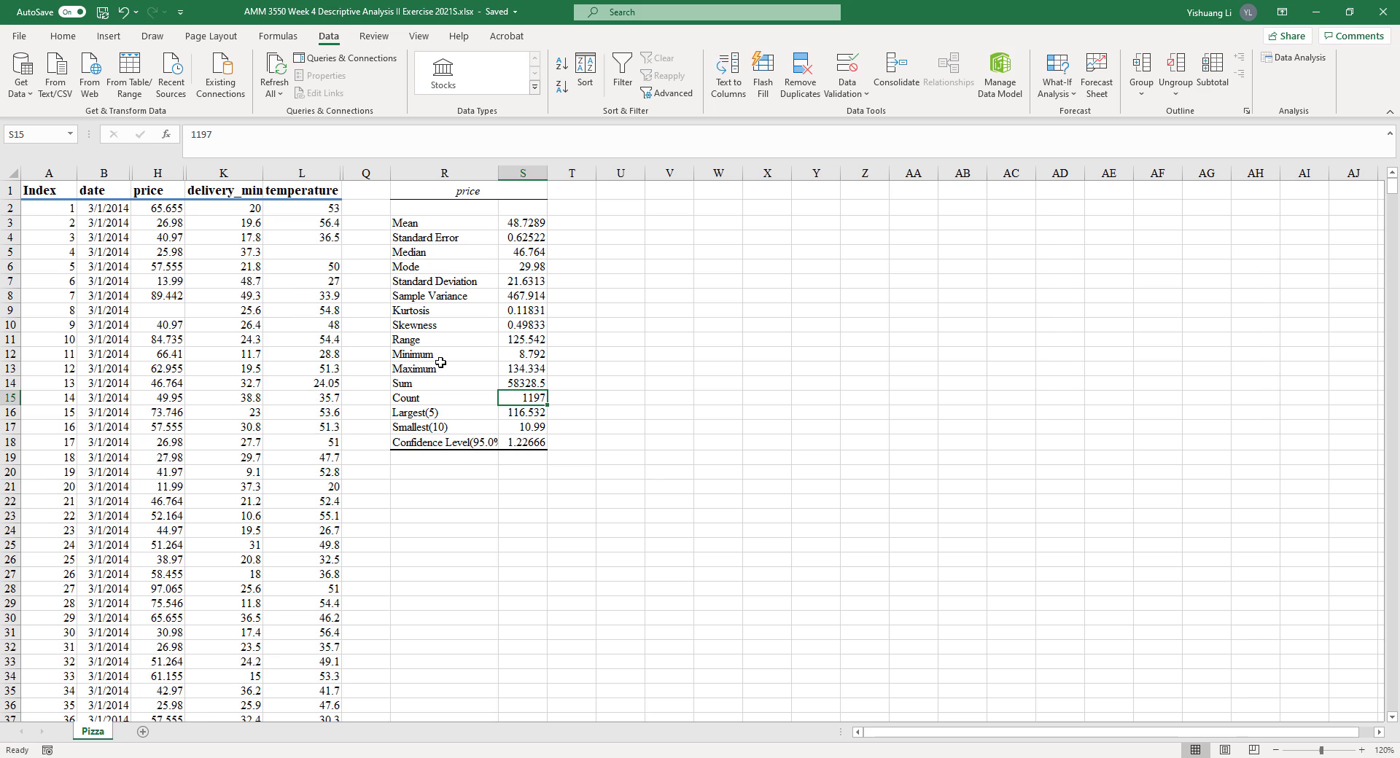
click(484, 487)
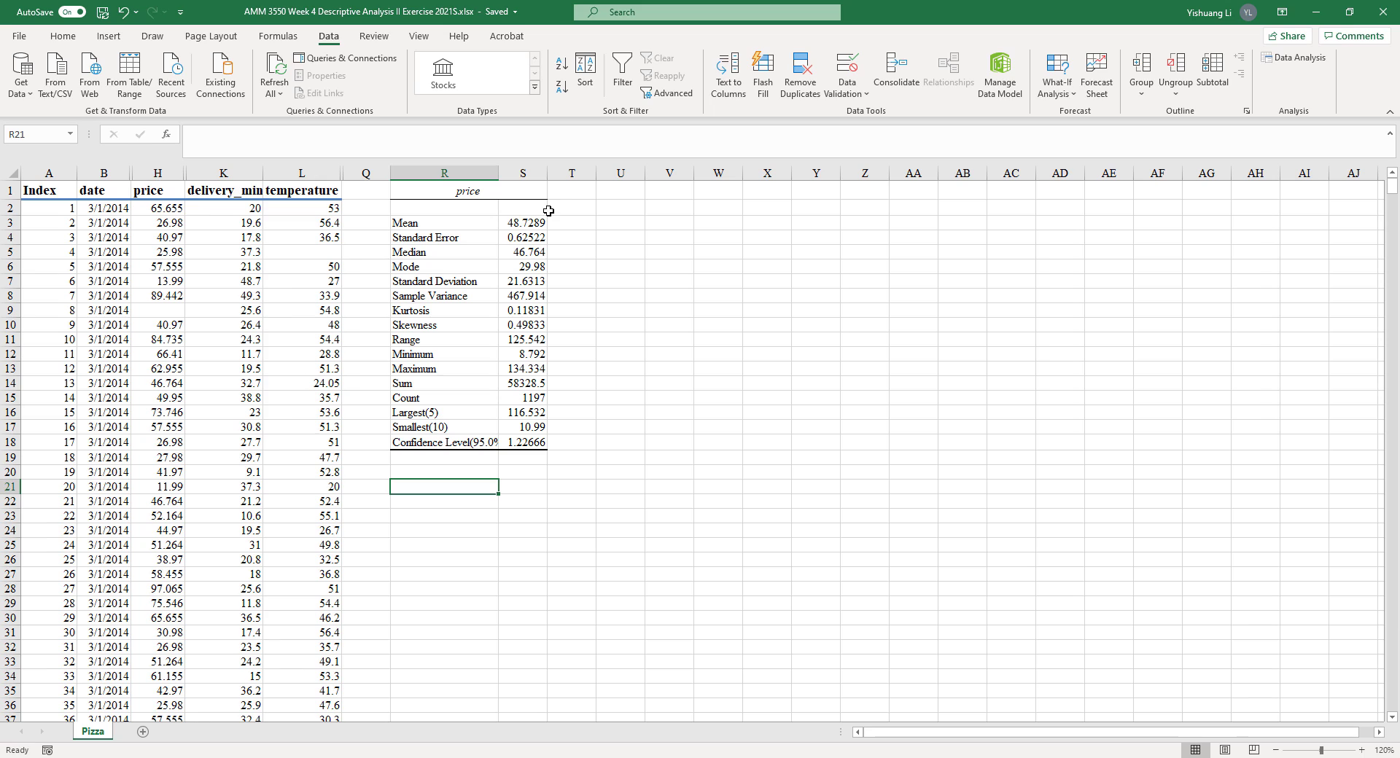
click(1305, 59)
drag(777, 327, 858, 250)
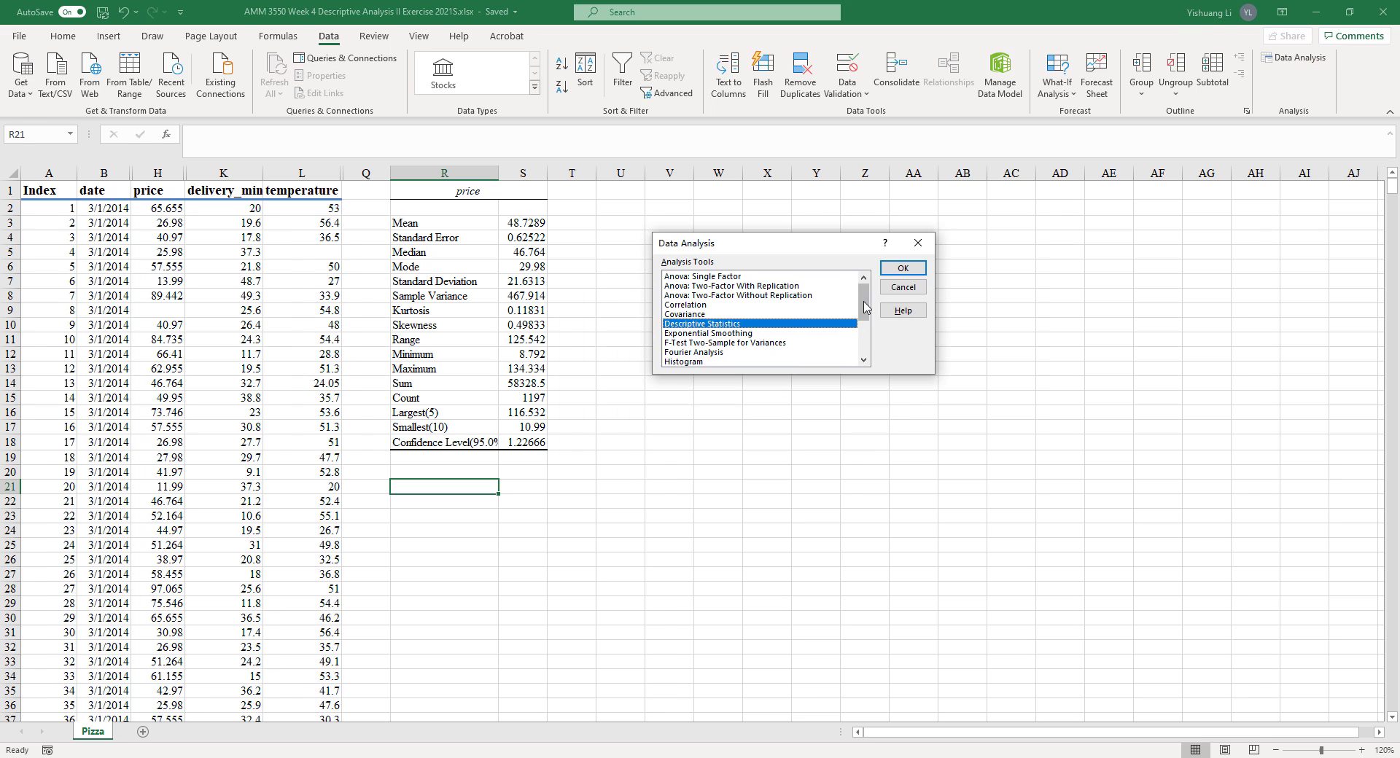
drag(865, 307, 865, 324)
click(681, 314)
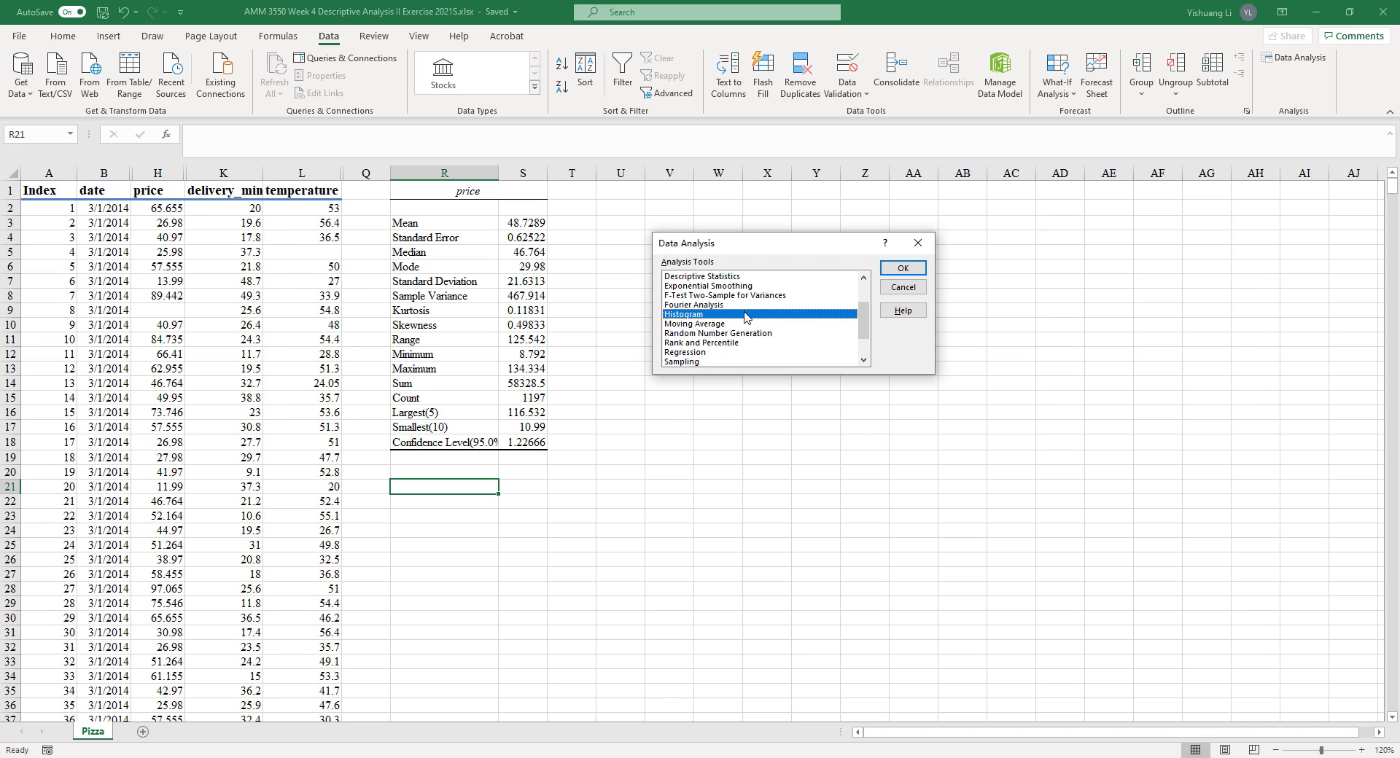
click(902, 288)
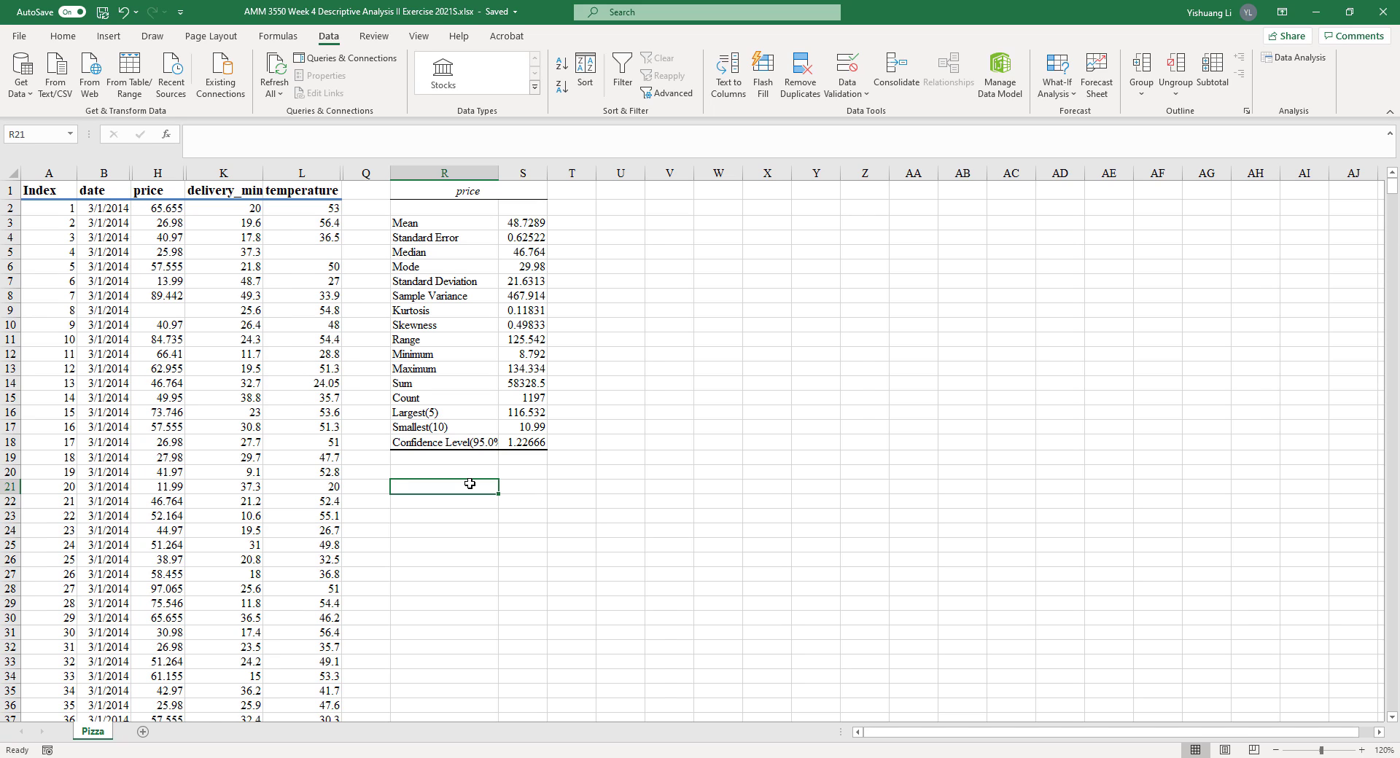
Enter the first price interval label "<$10" in cell R21 below the statistics table
text(<)
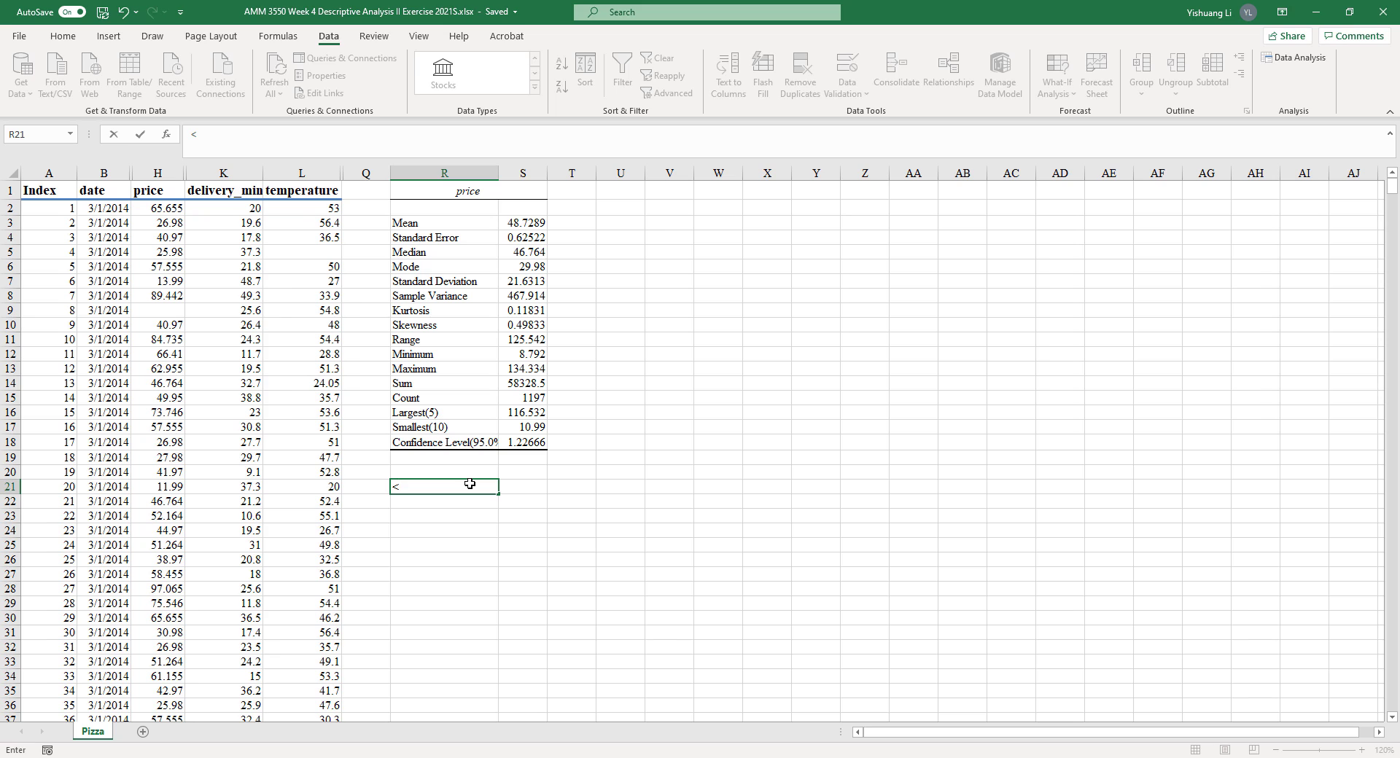
text($10)
key(Return)
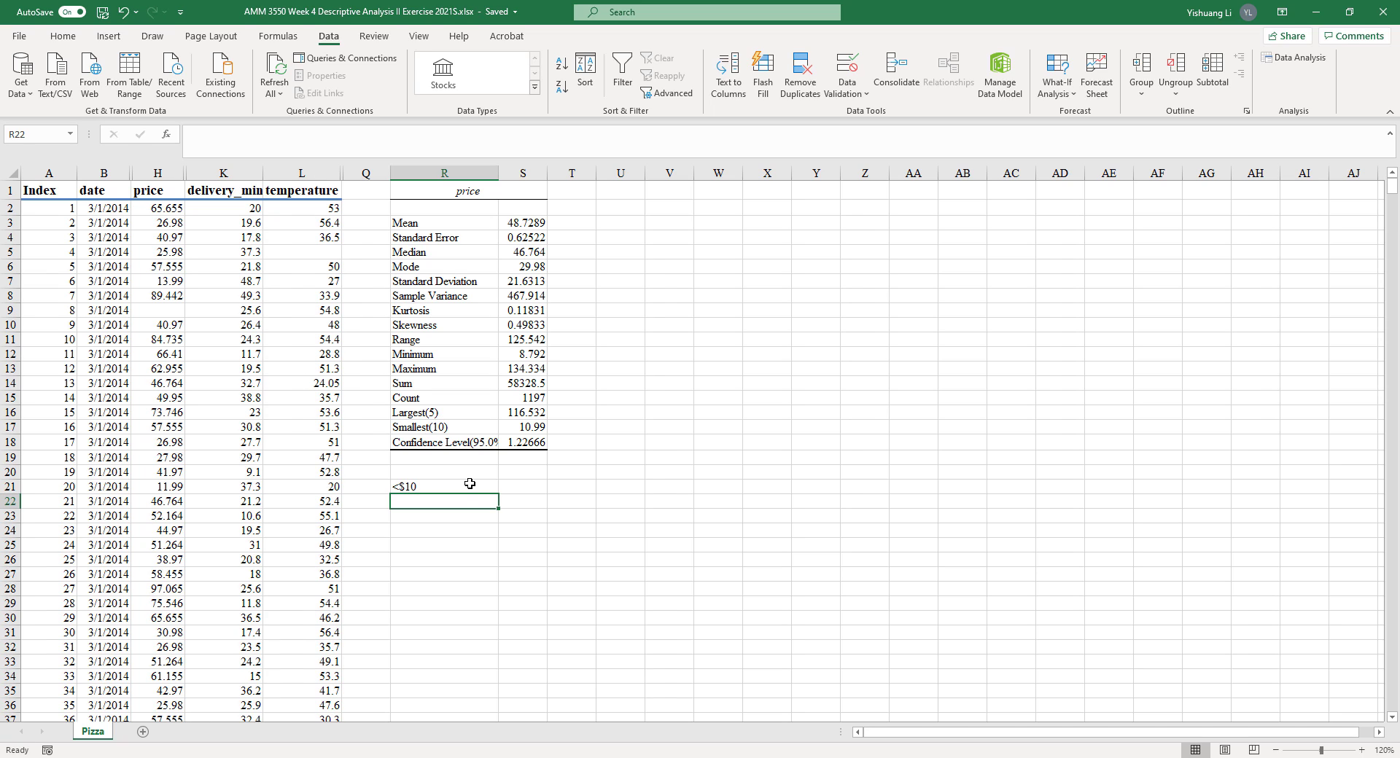
Start the label in cell R22 by inserting the left parenthesis symbol from Basic Latin
click(116, 38)
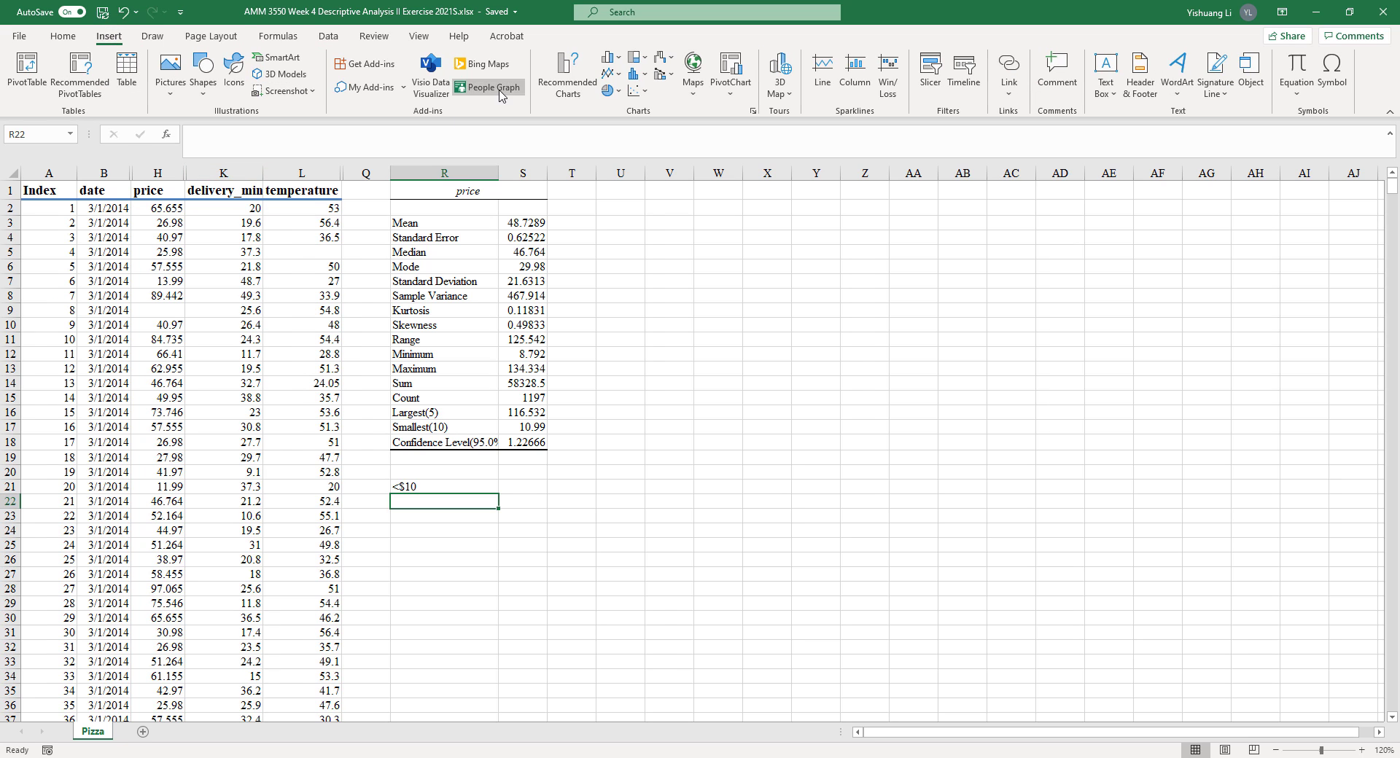
click(1333, 90)
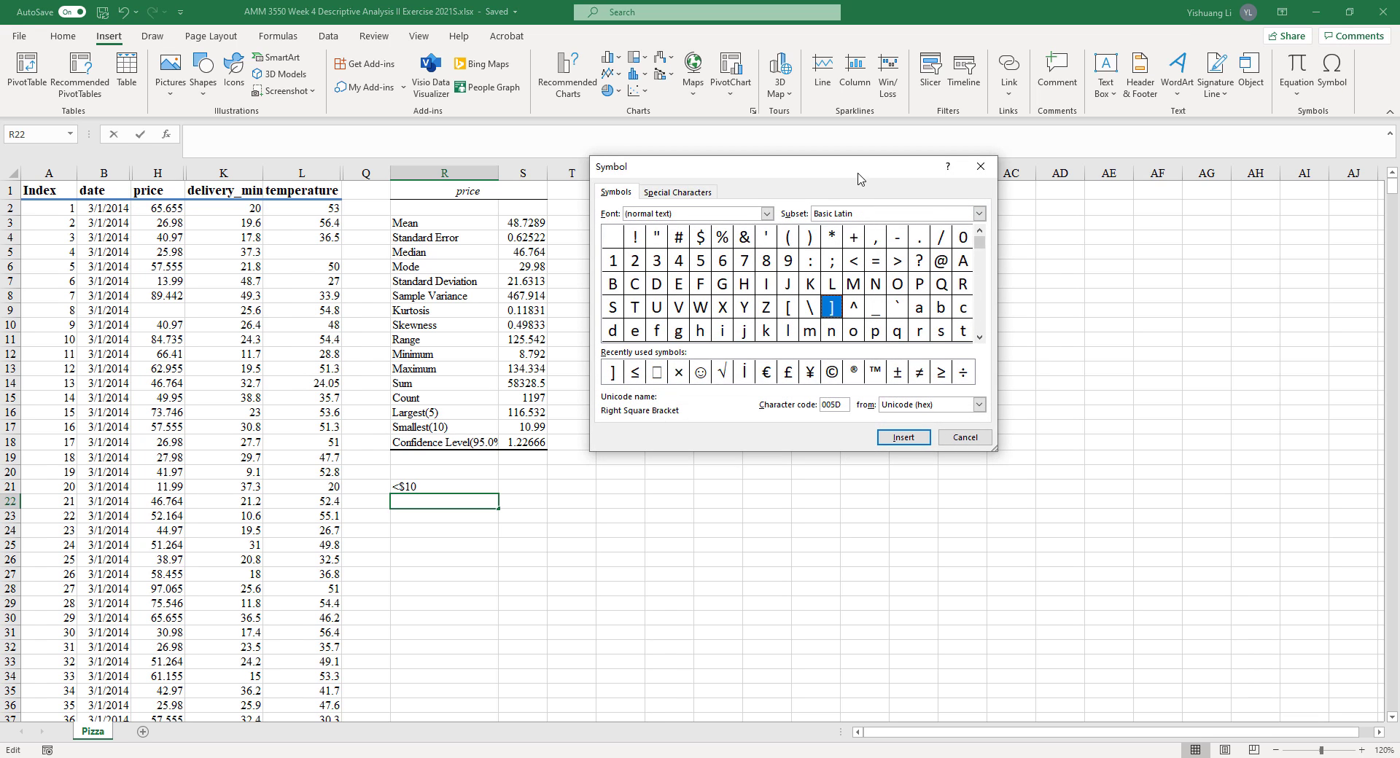
drag(861, 178, 889, 186)
click(816, 244)
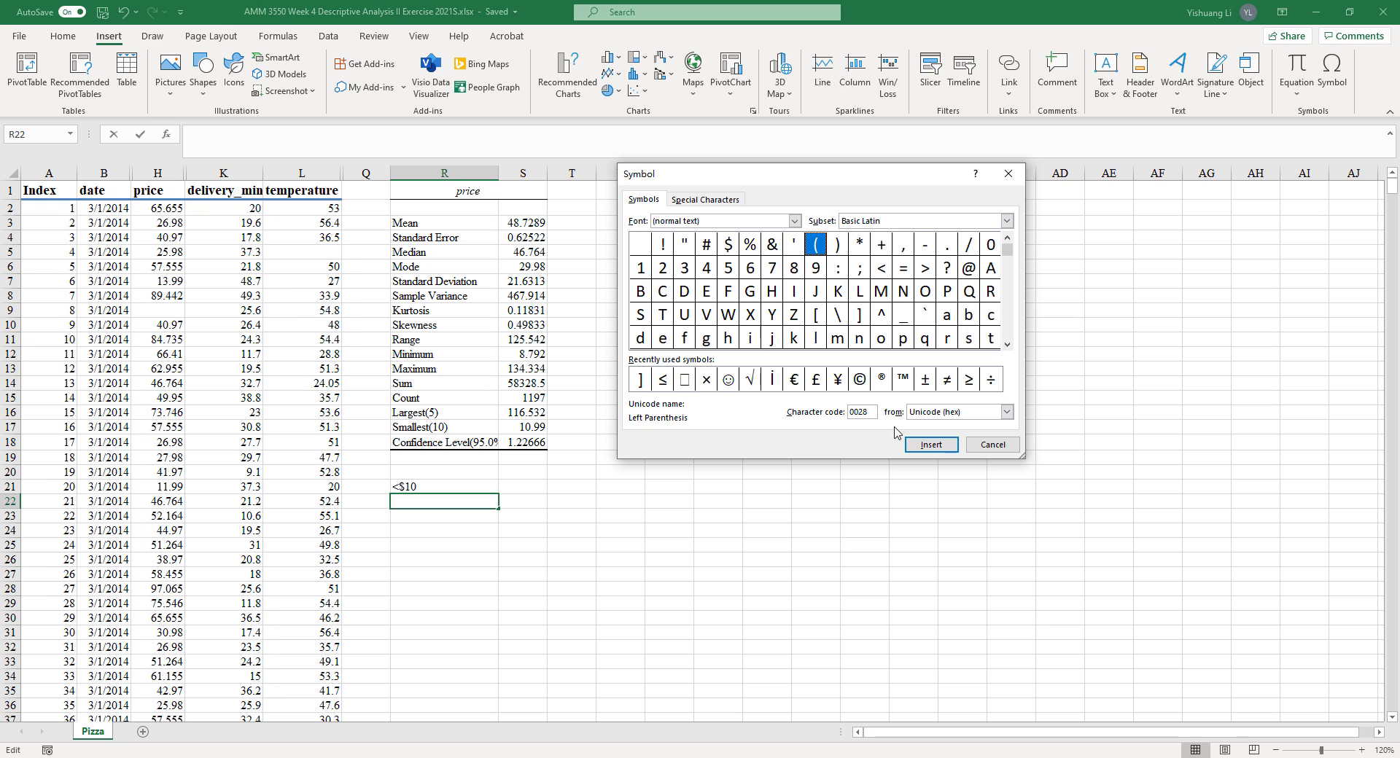
click(931, 445)
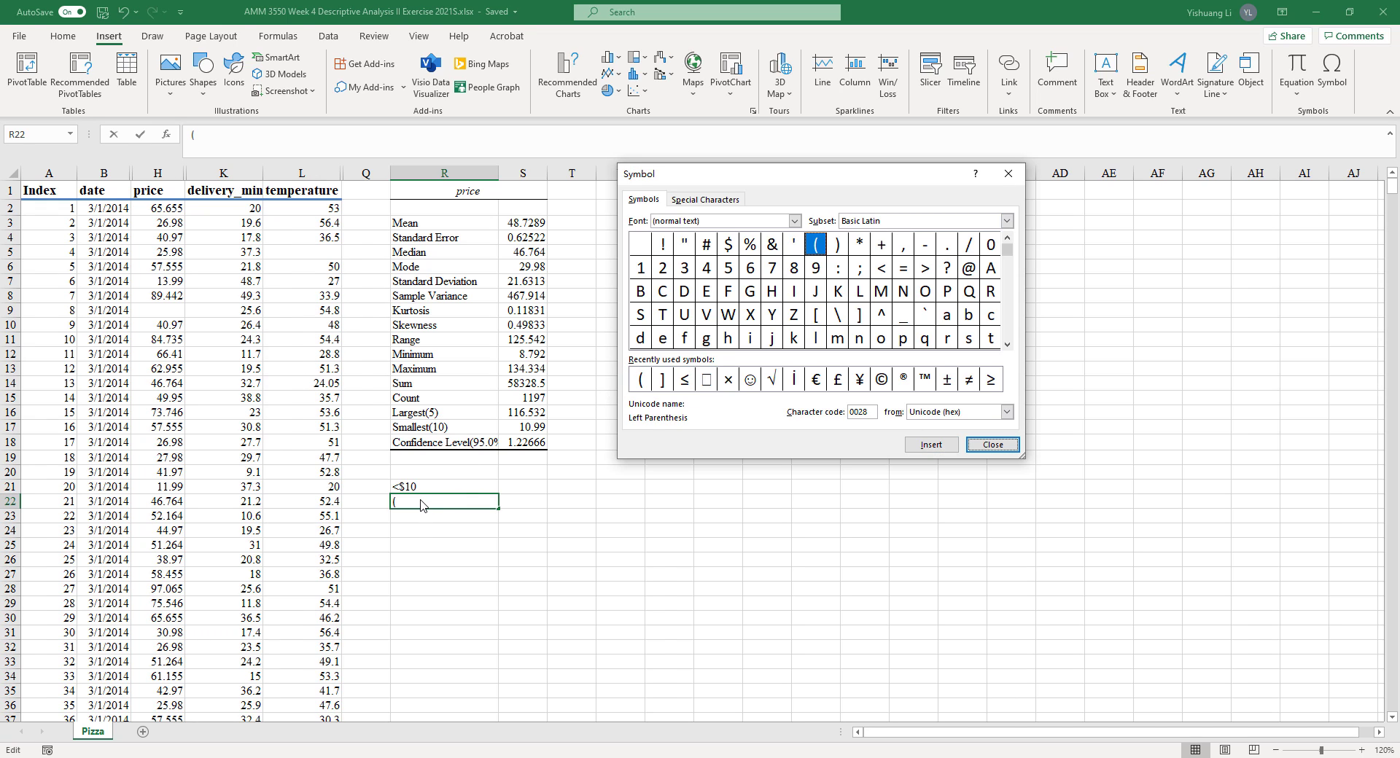
click(993, 446)
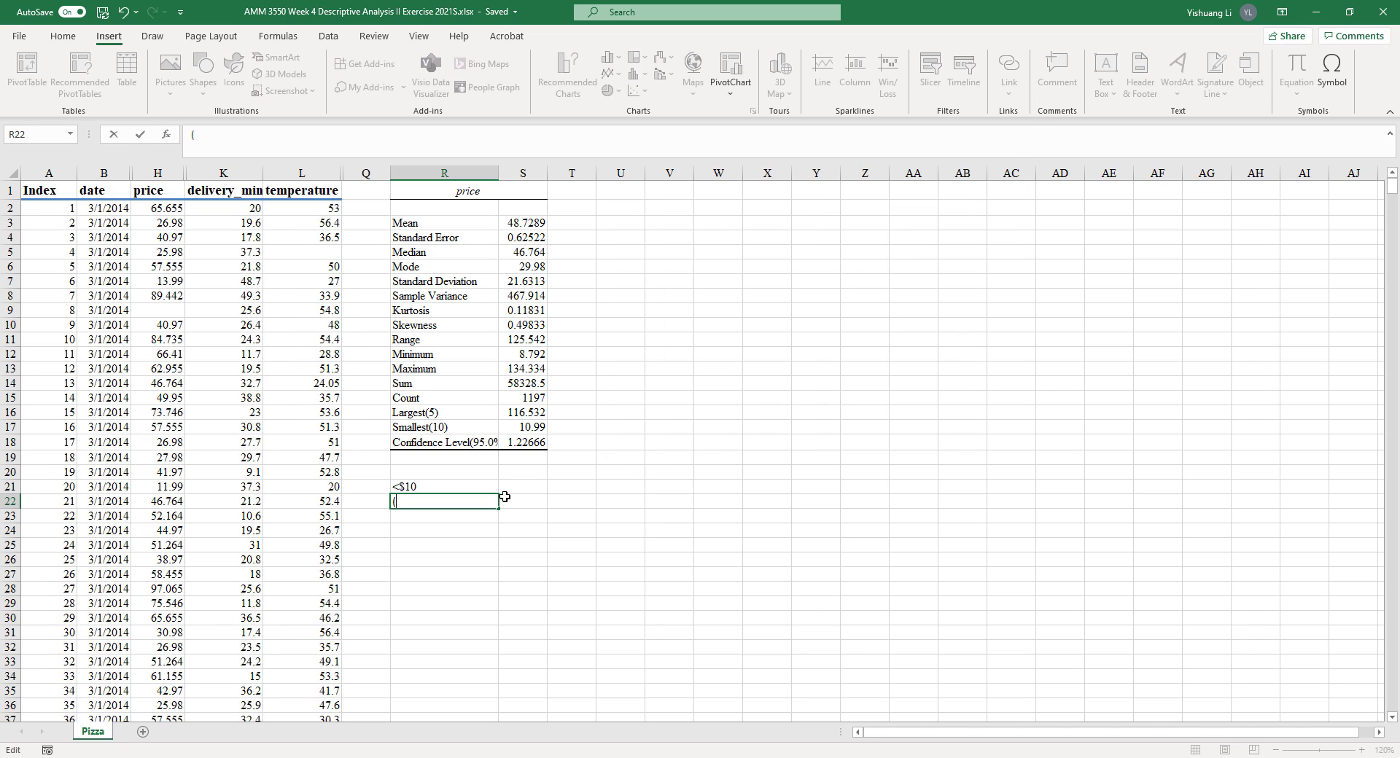
Complete the interval label in cell R22 as "($10, $20]", inserting the right square bracket as a symbol
key(BackSpace)
click(1332, 73)
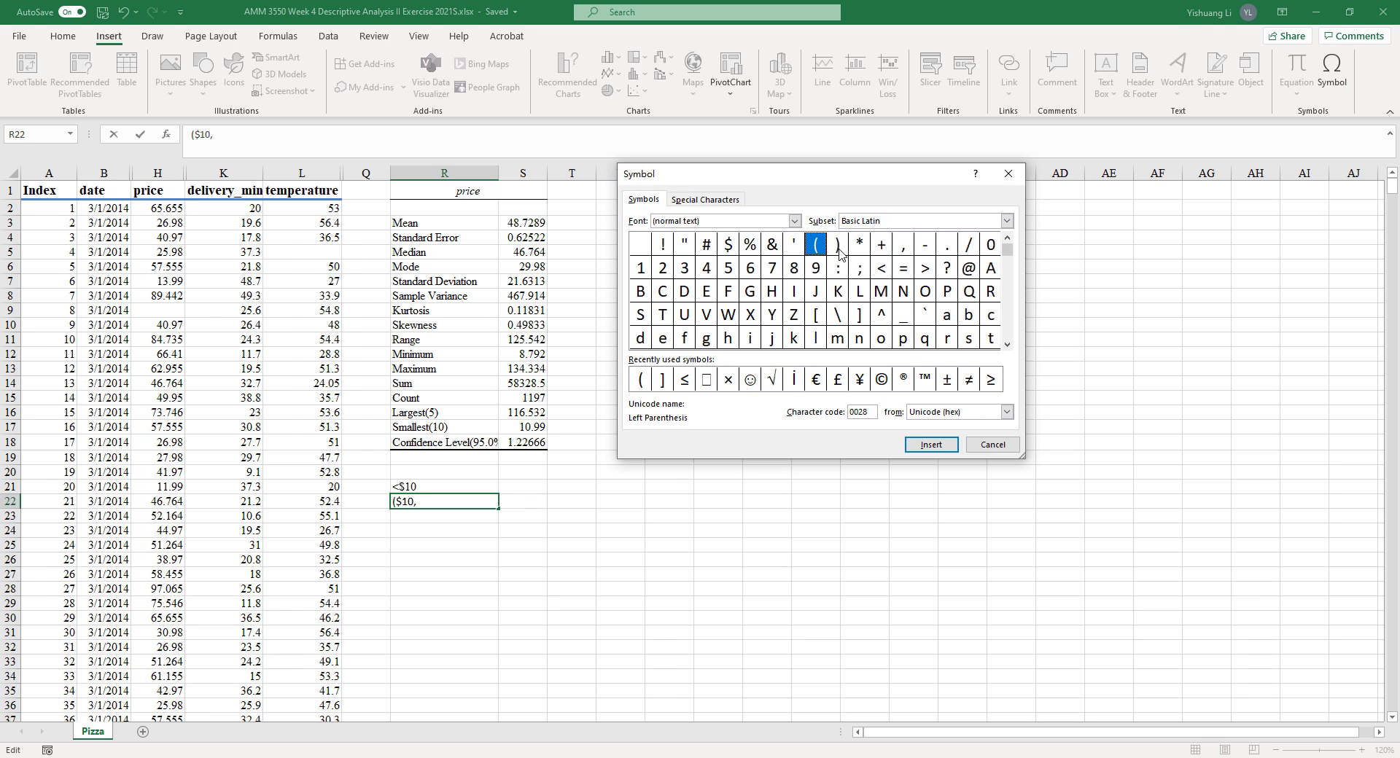
click(858, 316)
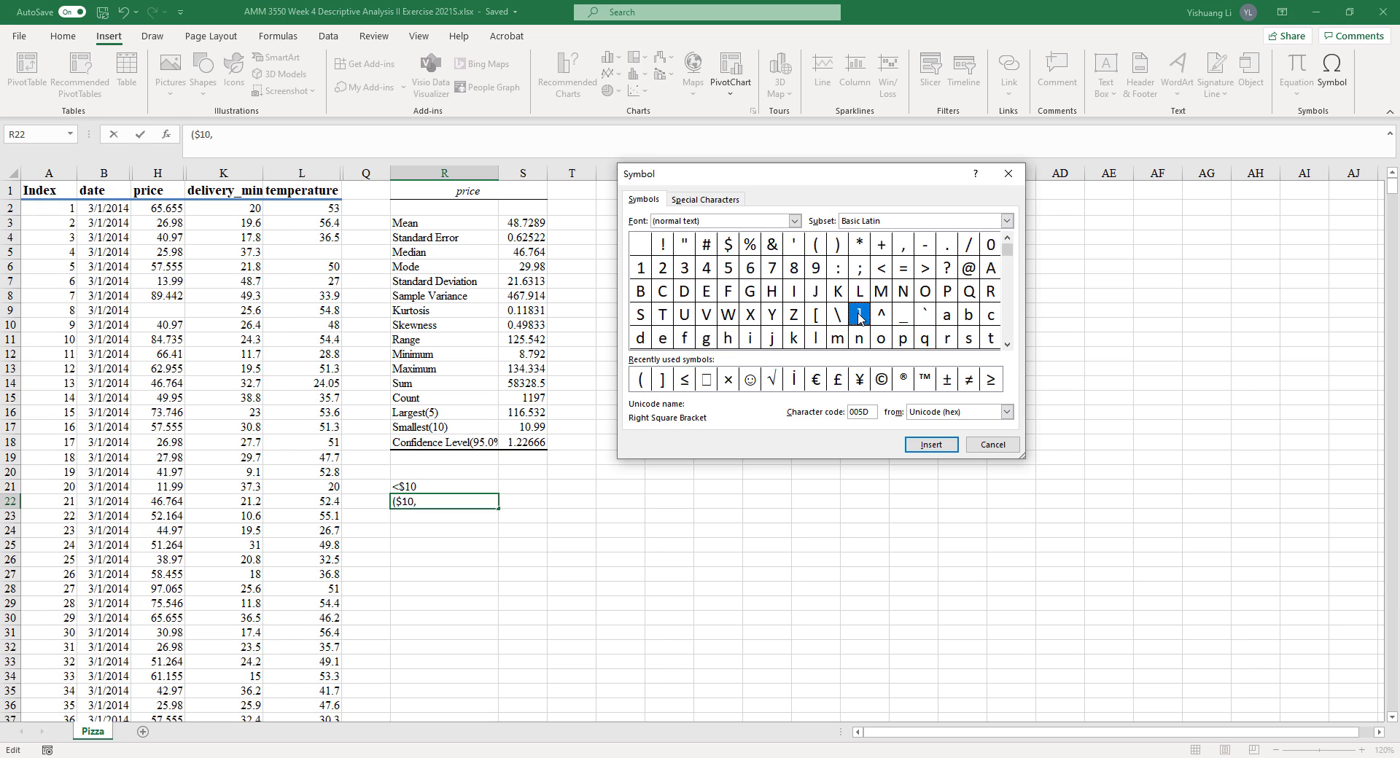
click(931, 446)
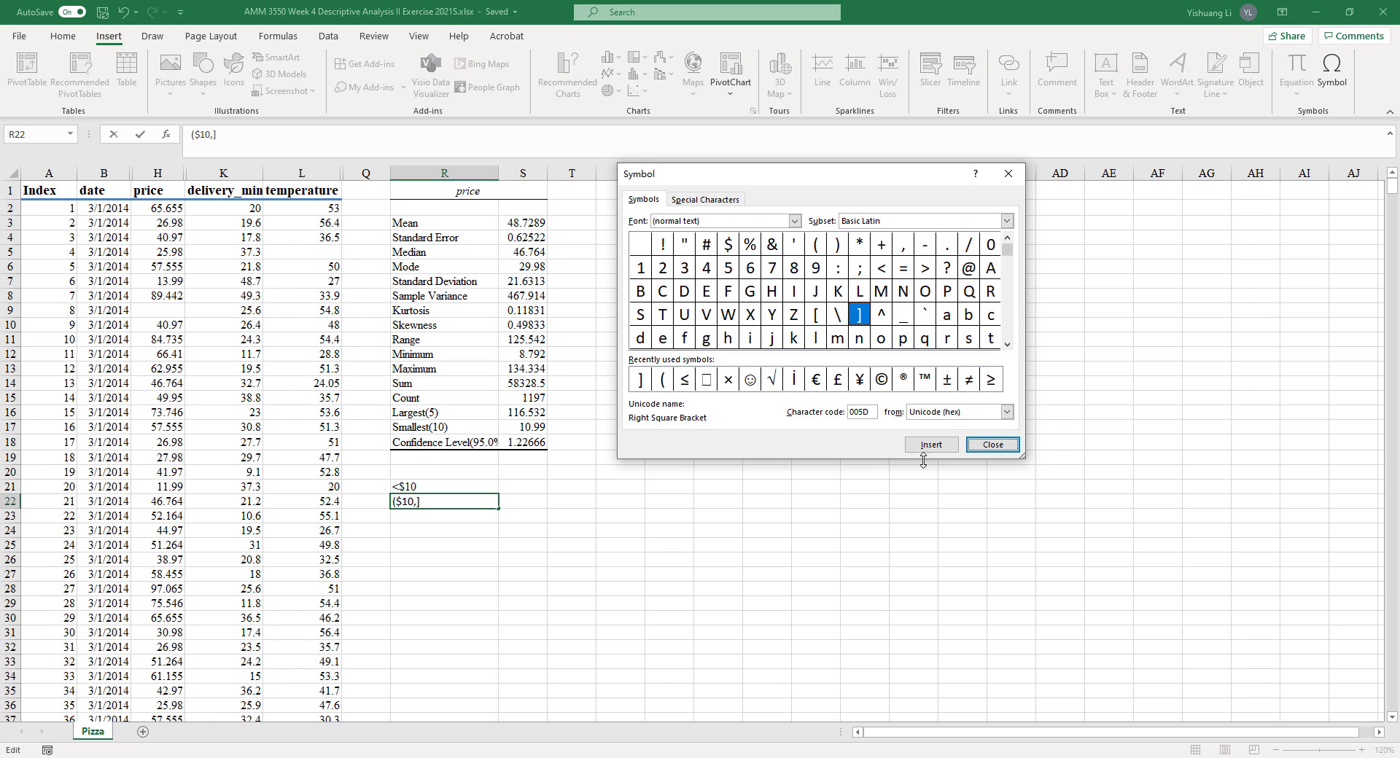
click(971, 446)
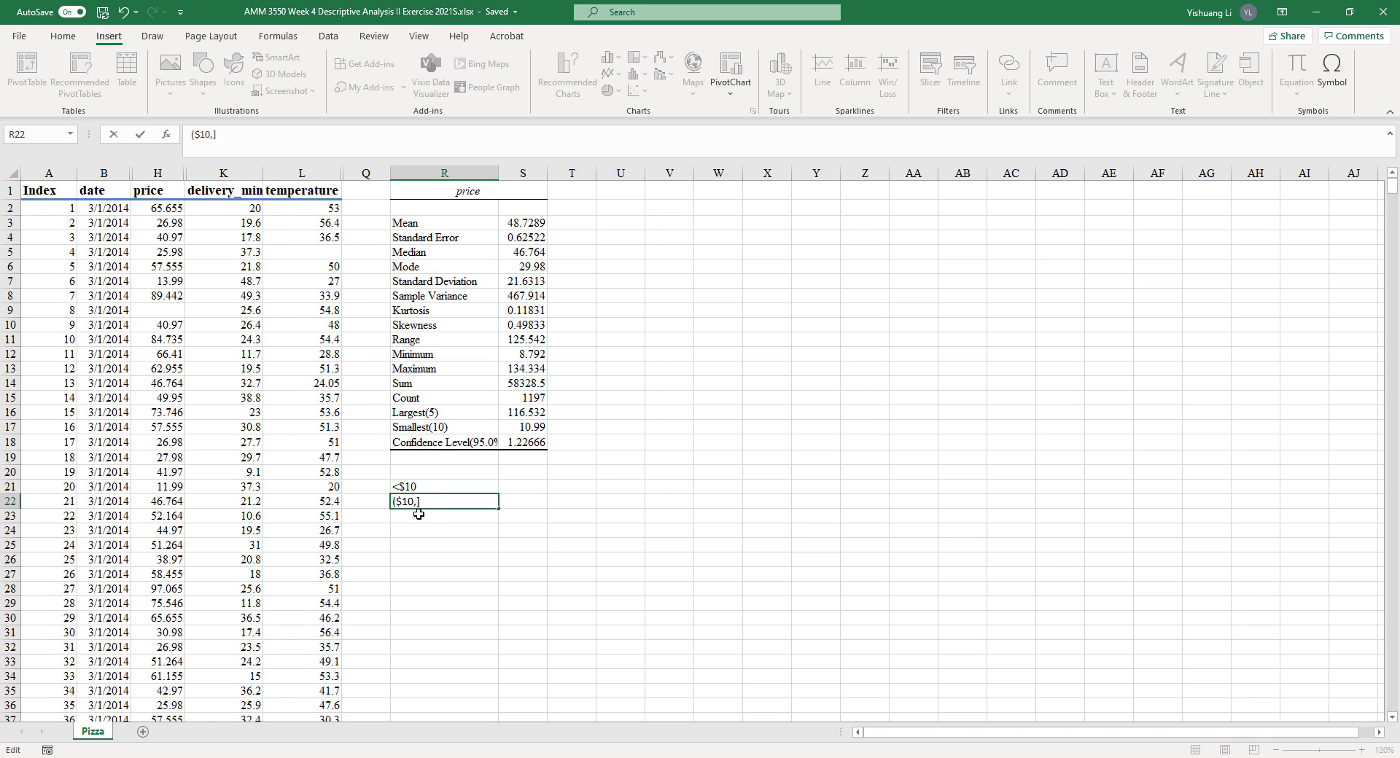
text($20)
click(418, 501)
key(Return)
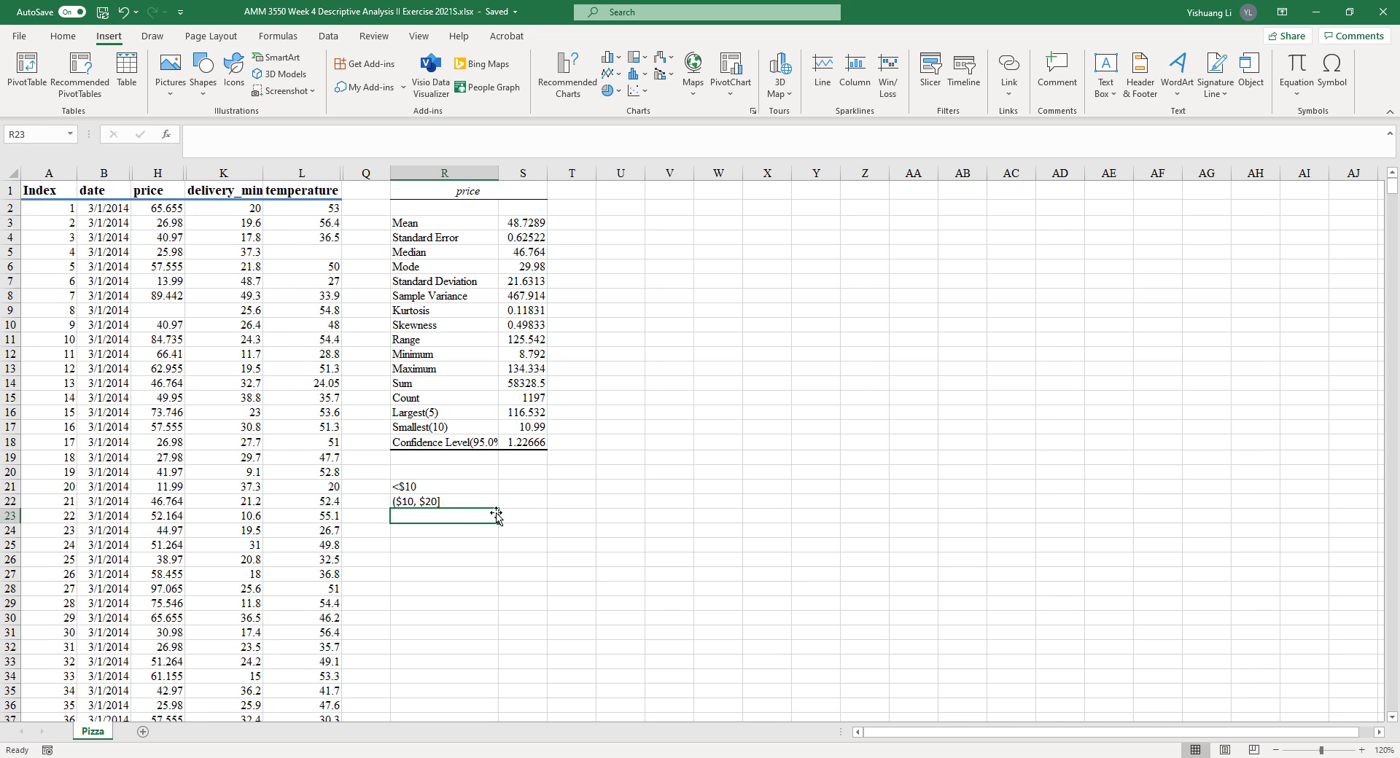
Enter the interval label "($20, $30]" in cell R23, inserting the right square bracket as a symbol
double_click(453, 516)
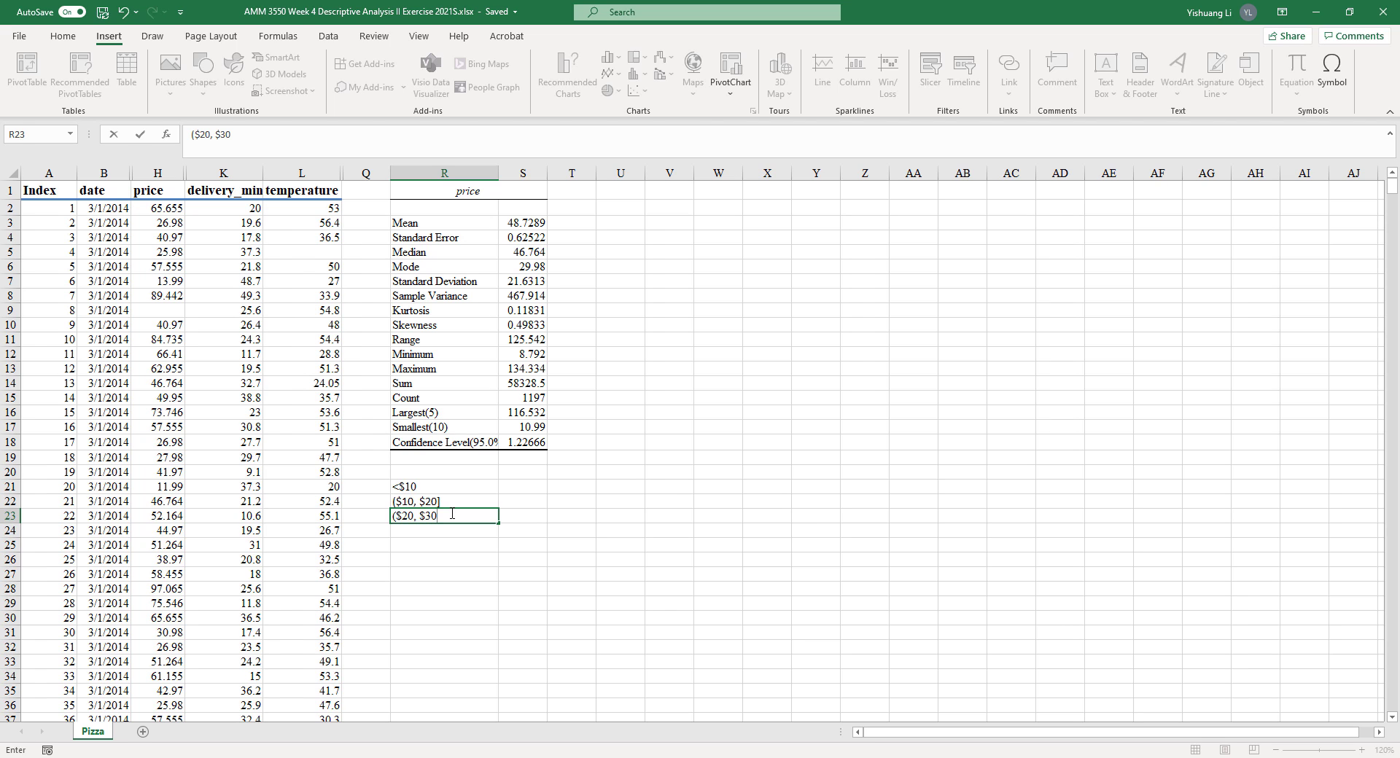
click(1332, 73)
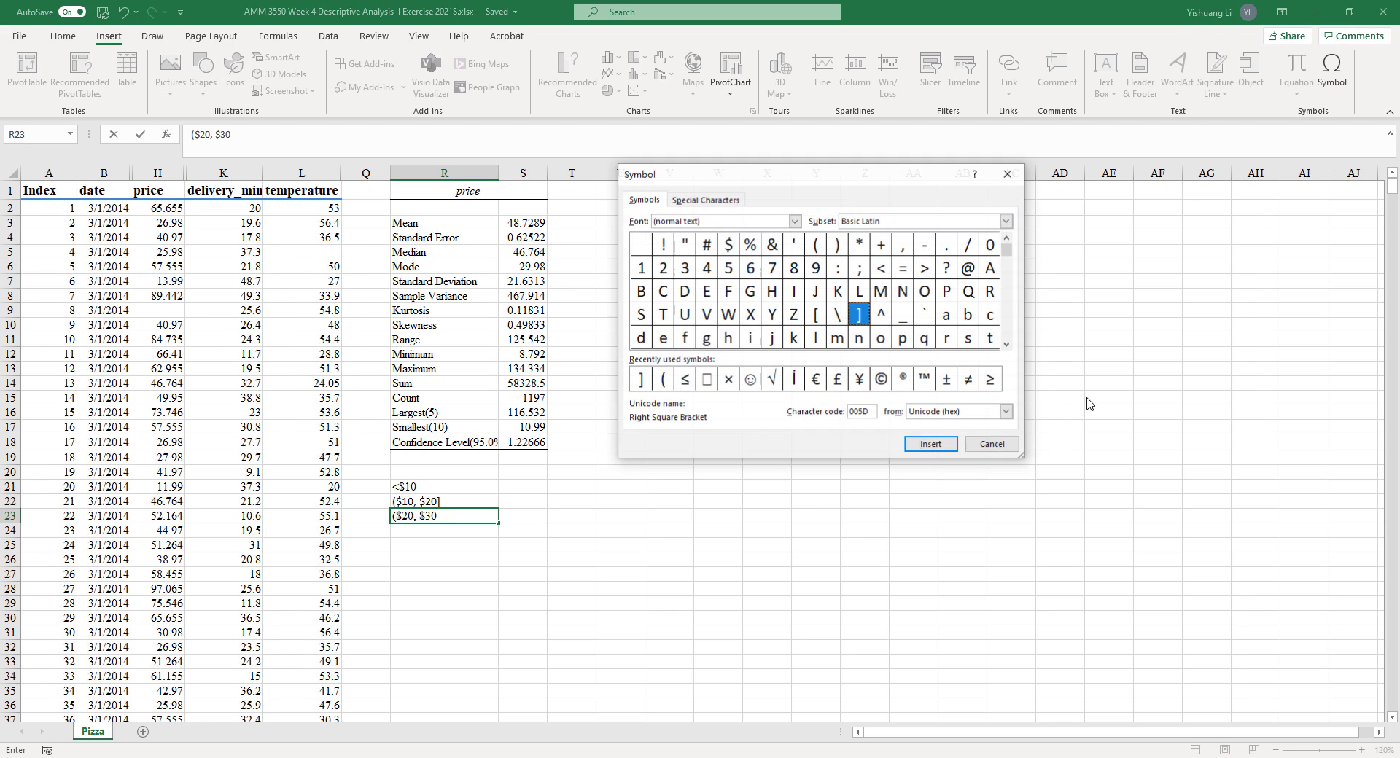
click(930, 444)
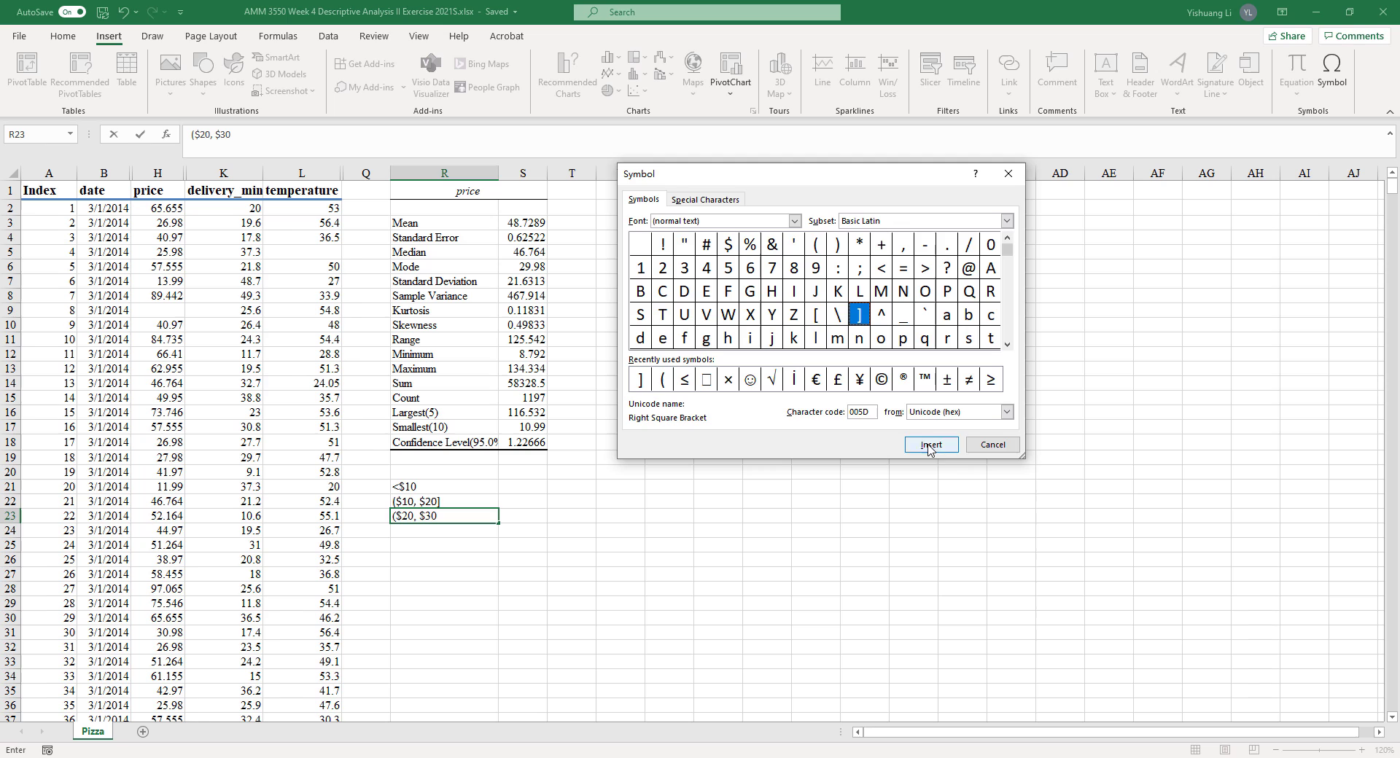
click(992, 444)
key(Return)
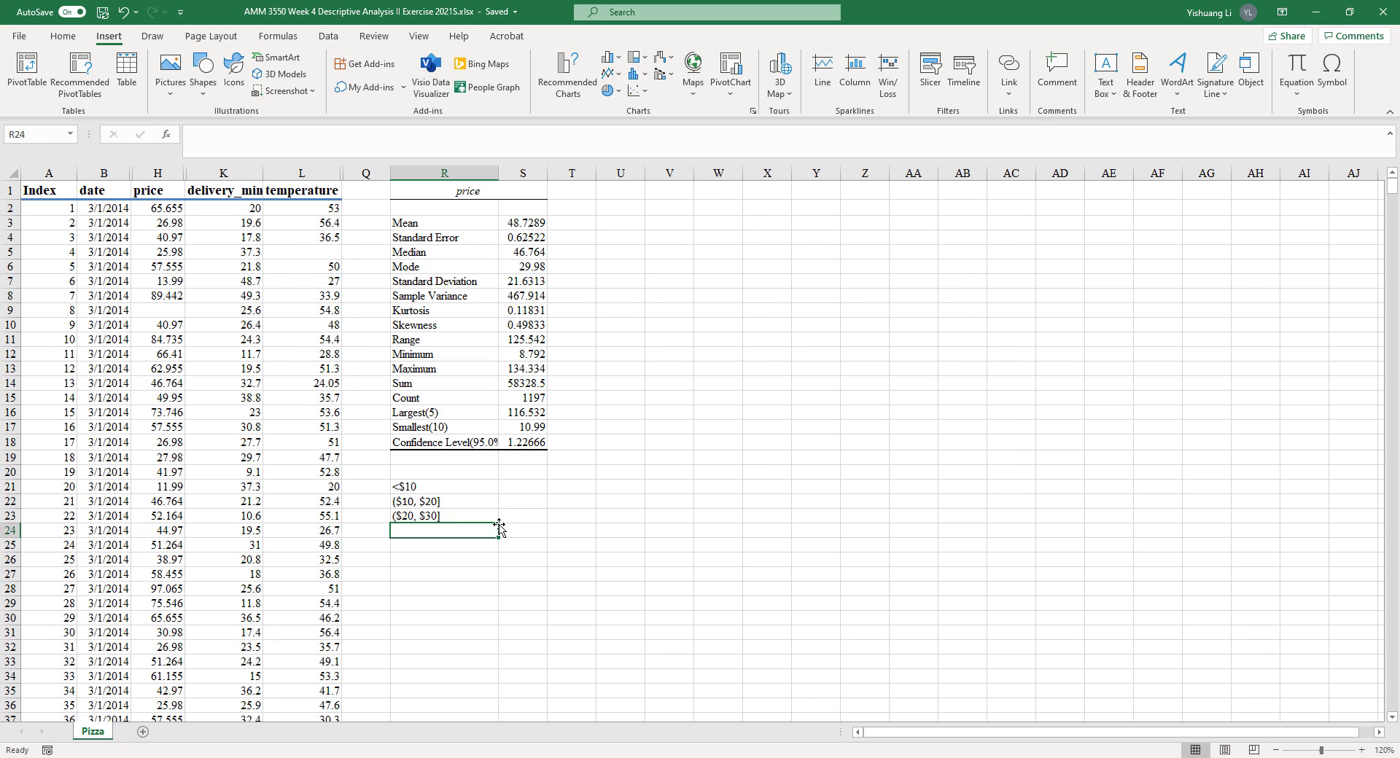
Add the column heading "Bin" in cell S20, beside and above the interval labels
drag(457, 486, 459, 517)
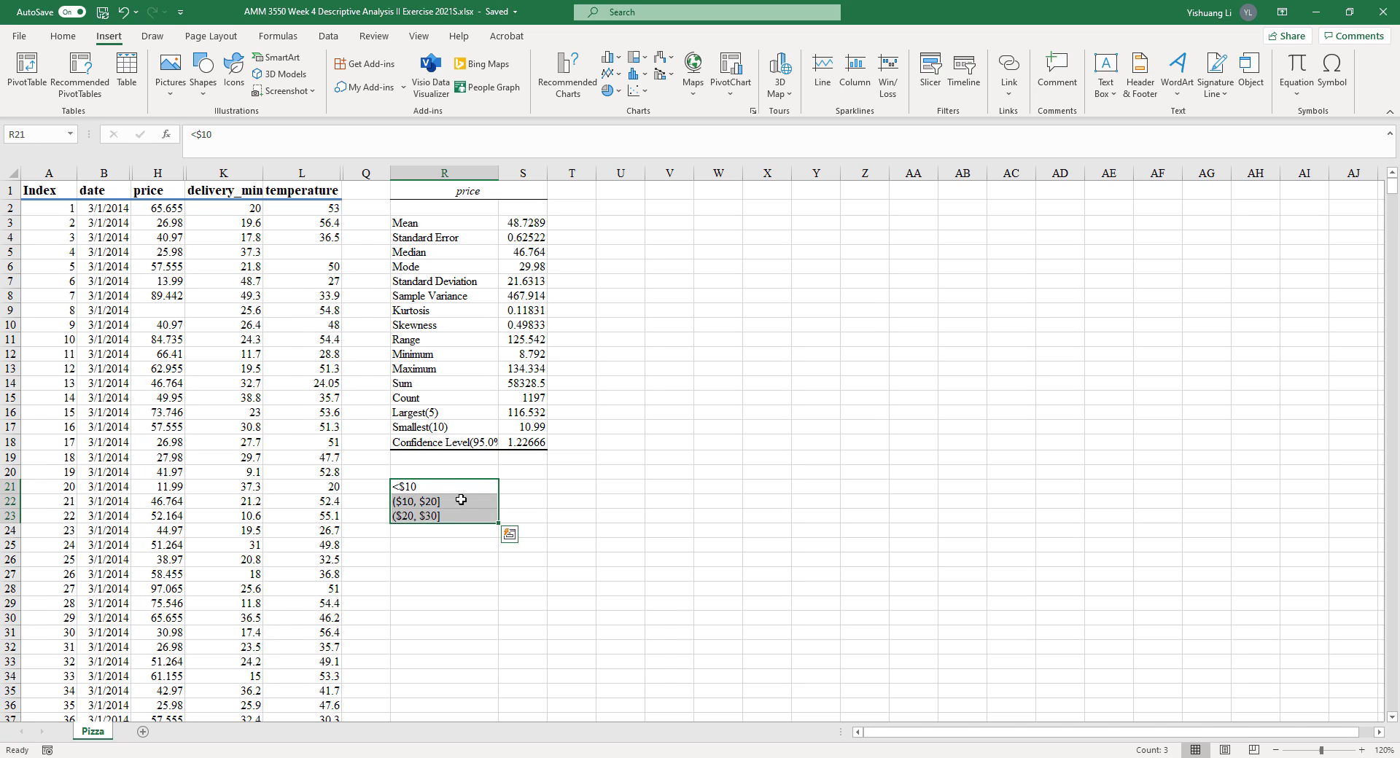
click(509, 485)
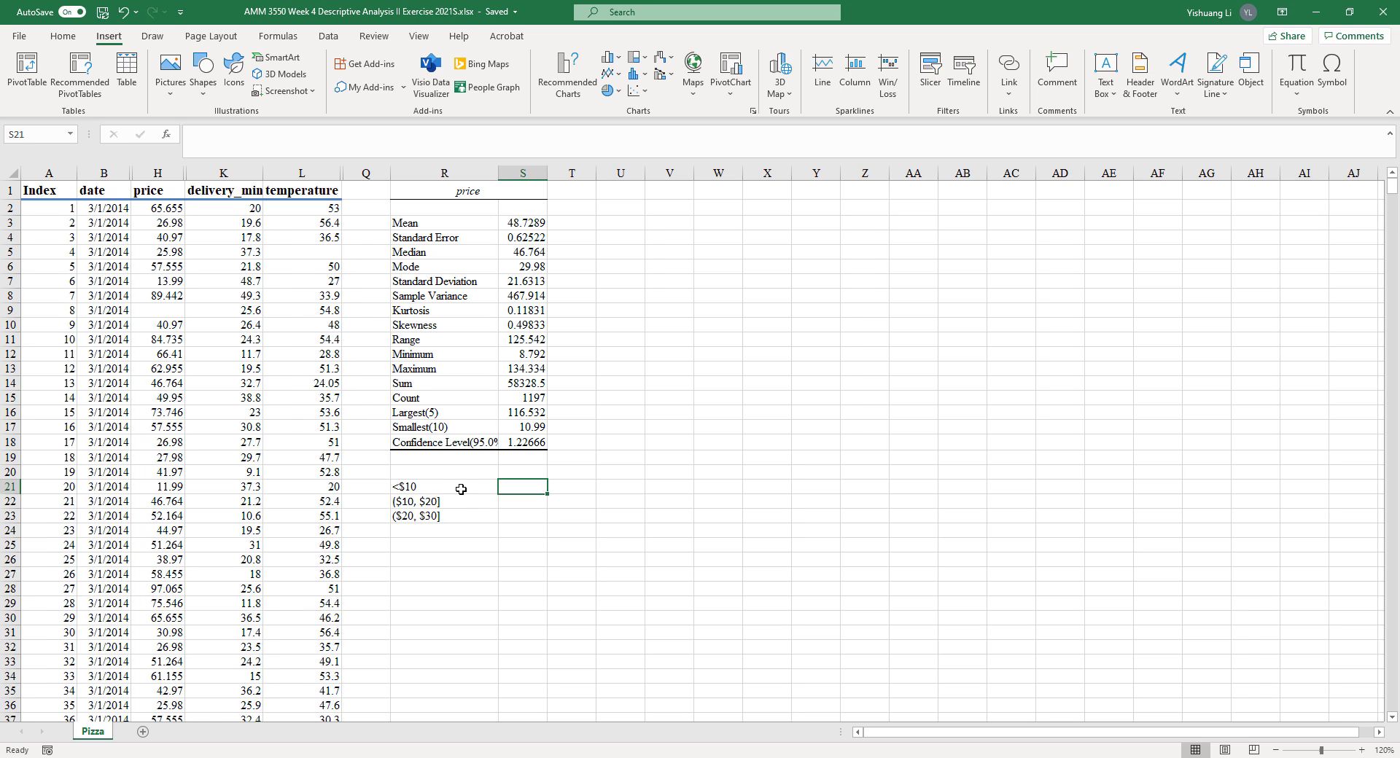
click(528, 472)
text(Bin)
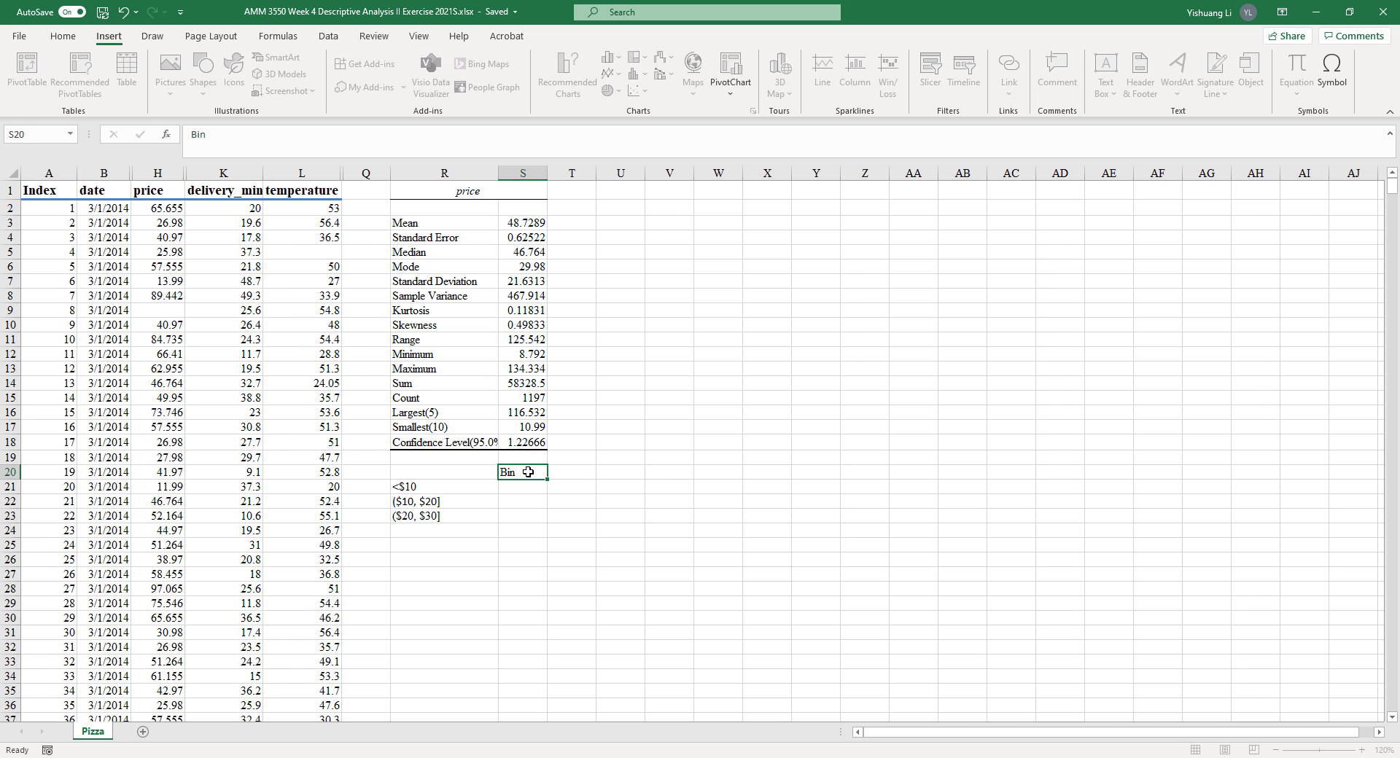
key(Return)
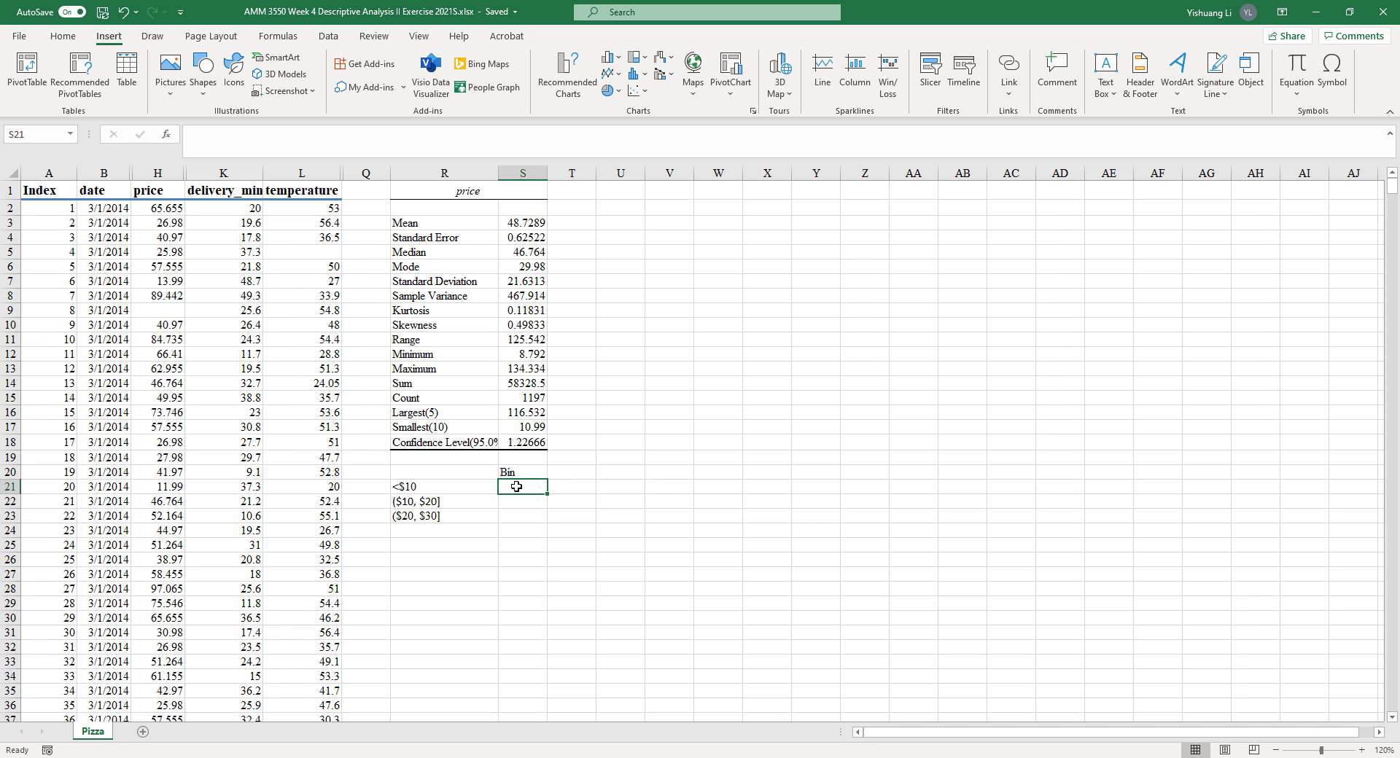
Fill cells S21 to S30 under Bin with values from 10 to 100 in increments of 10
text(10)
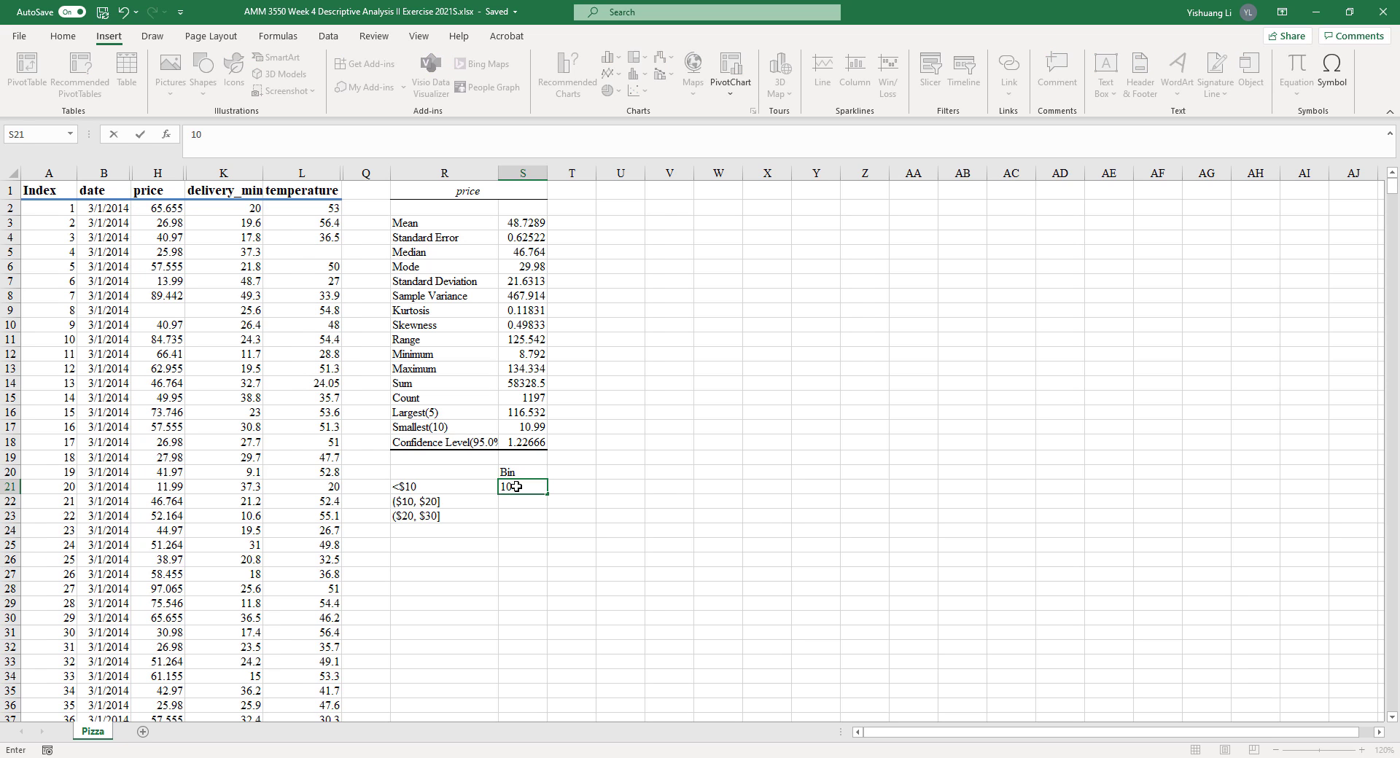
key(Return)
text(20)
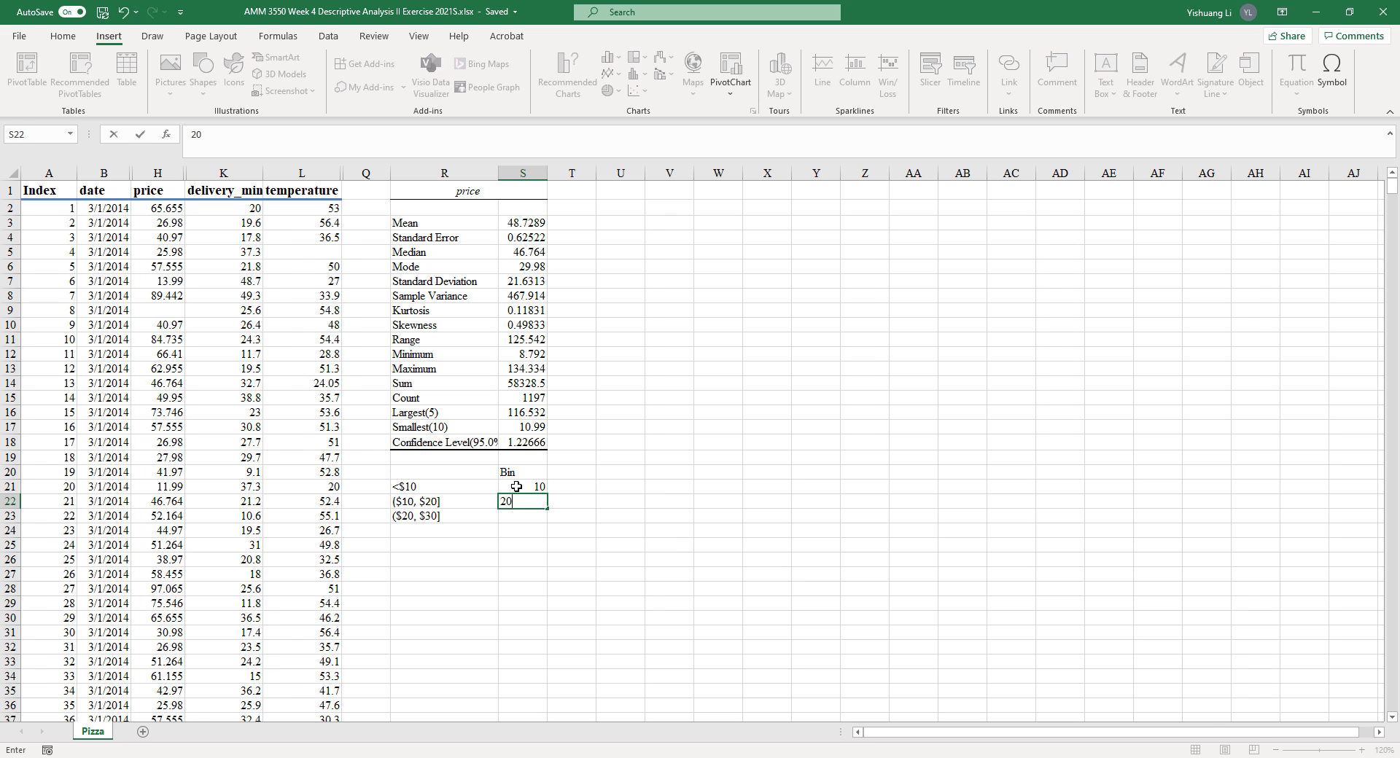
key(Return)
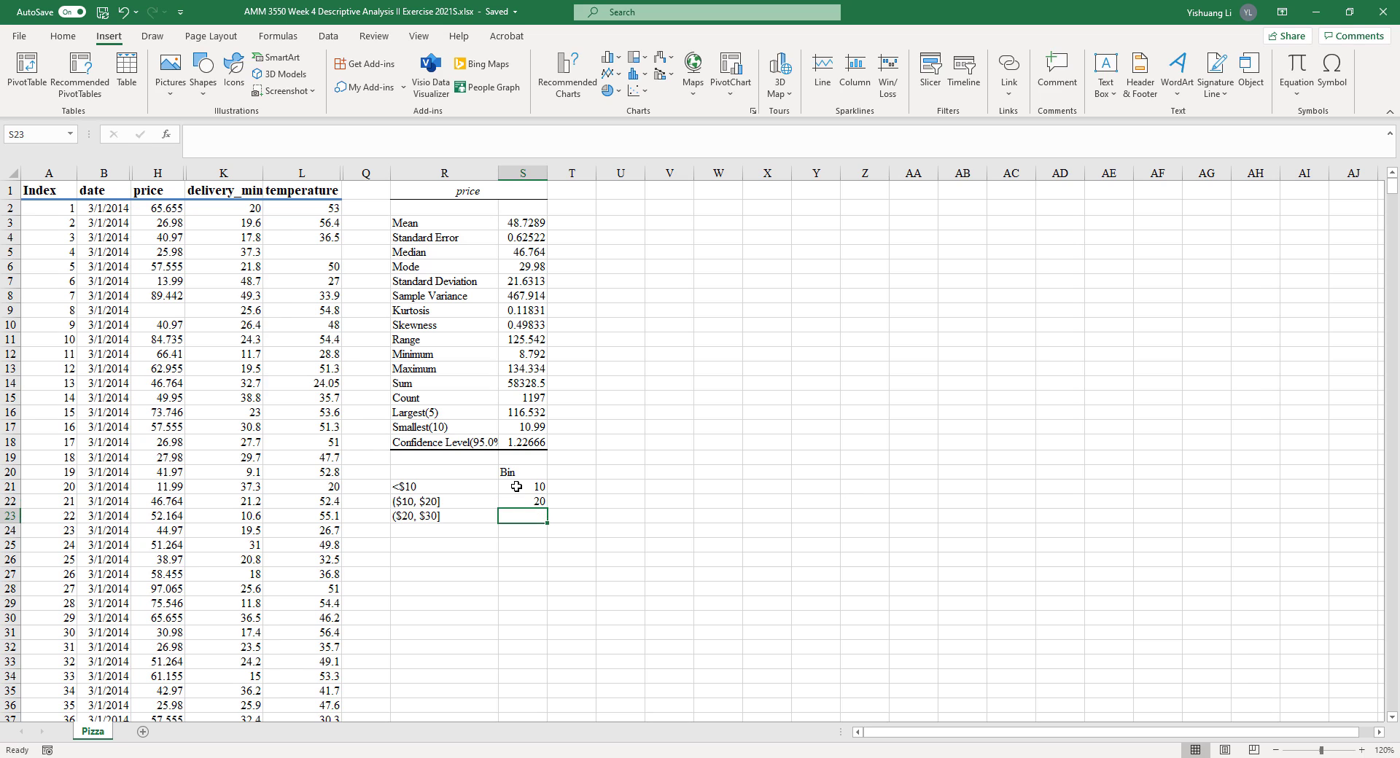
text(30)
key(Return)
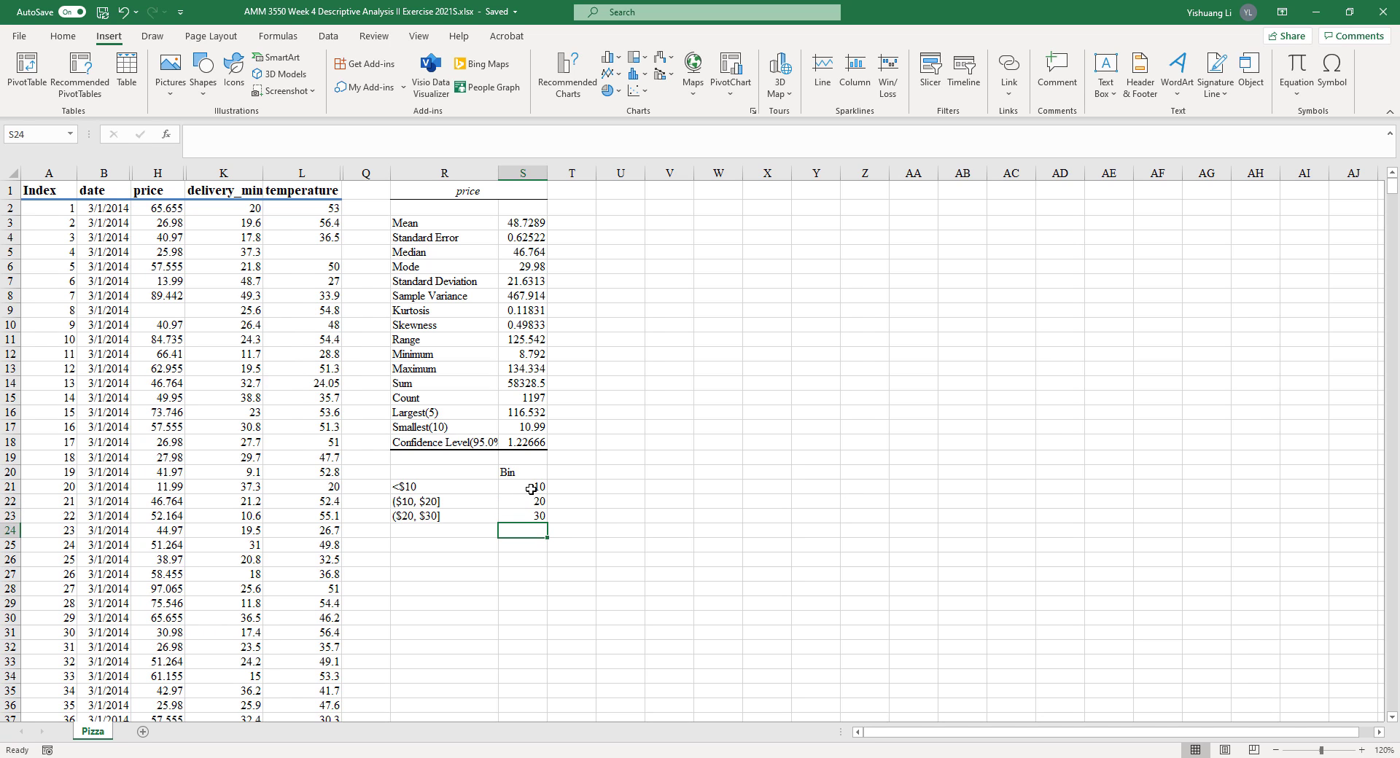
drag(531, 489, 515, 621)
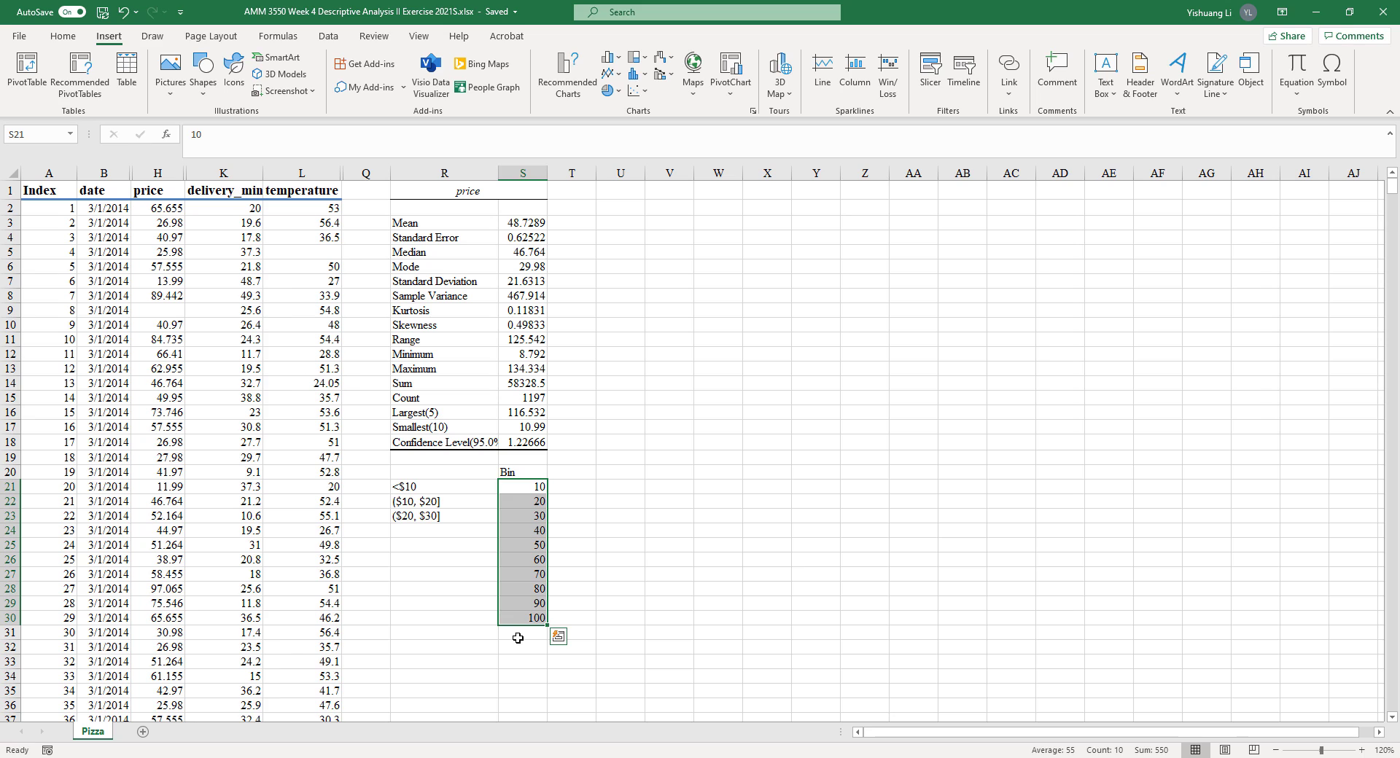
Enter the final interval label ">$100" in cell R31, one row below the last bin value
click(476, 632)
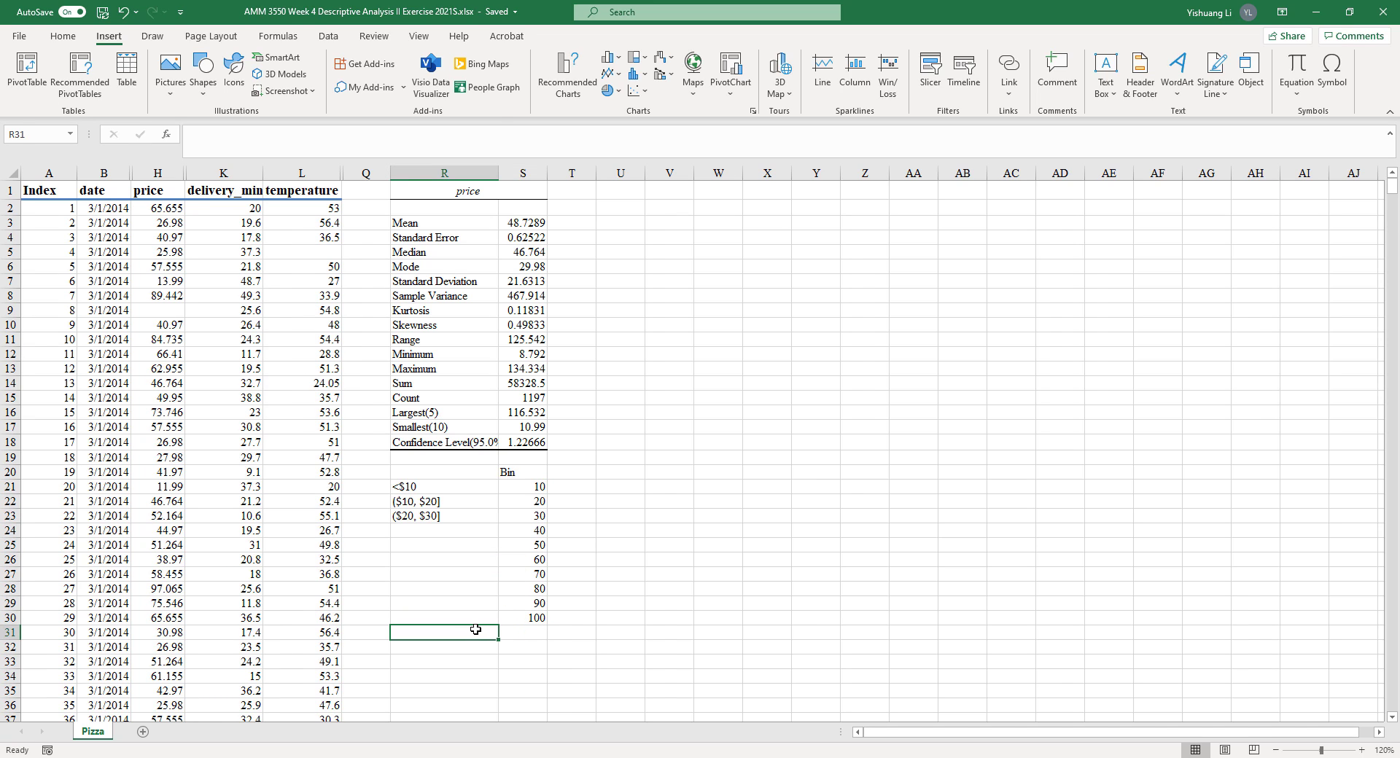
text(>$)
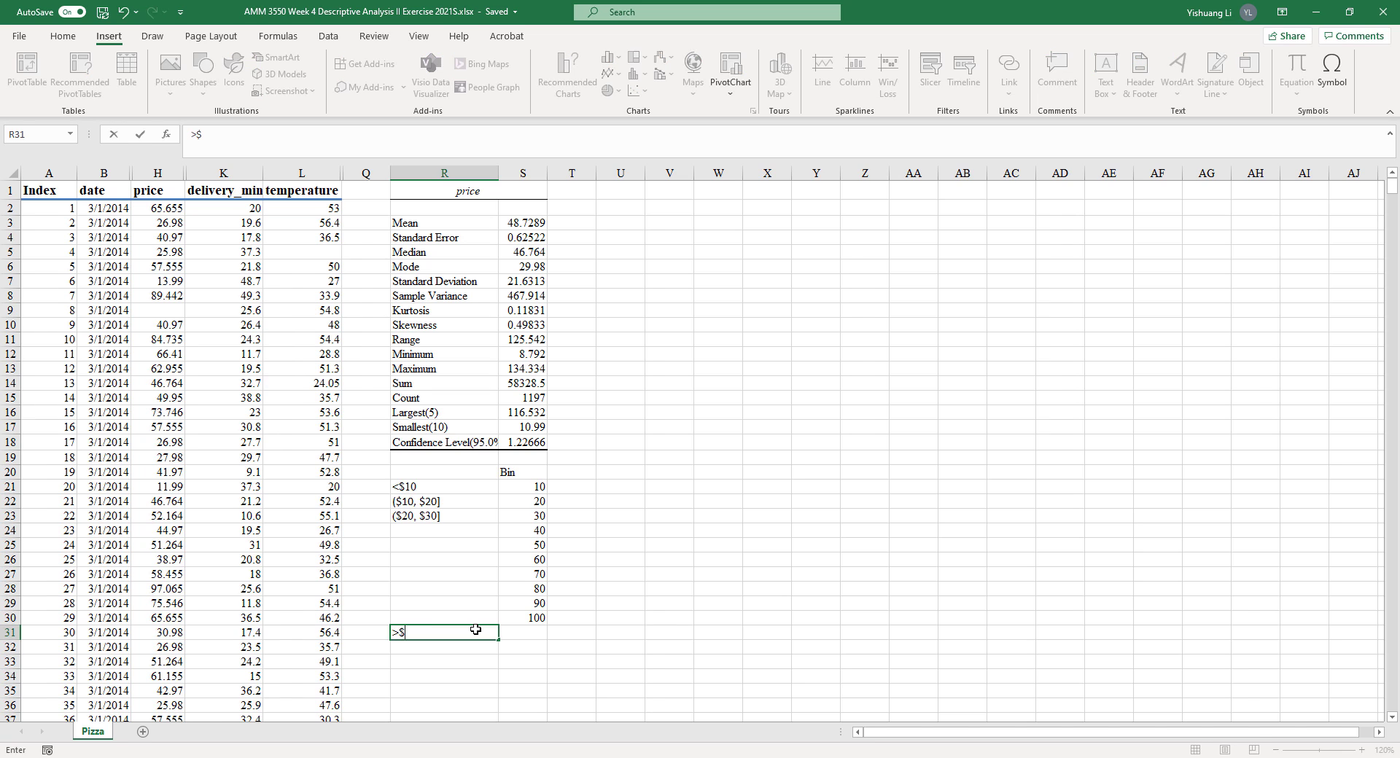
text(10)
key(Return)
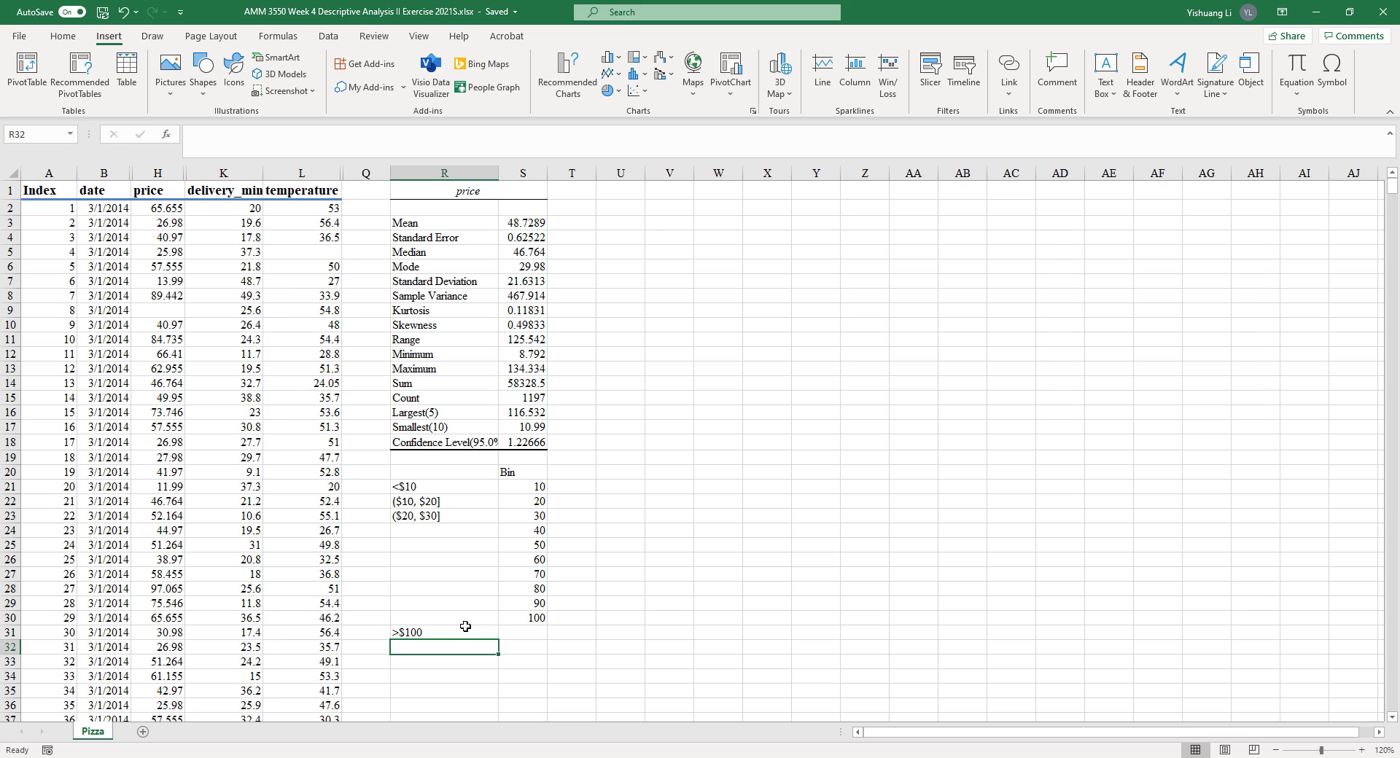
click(533, 633)
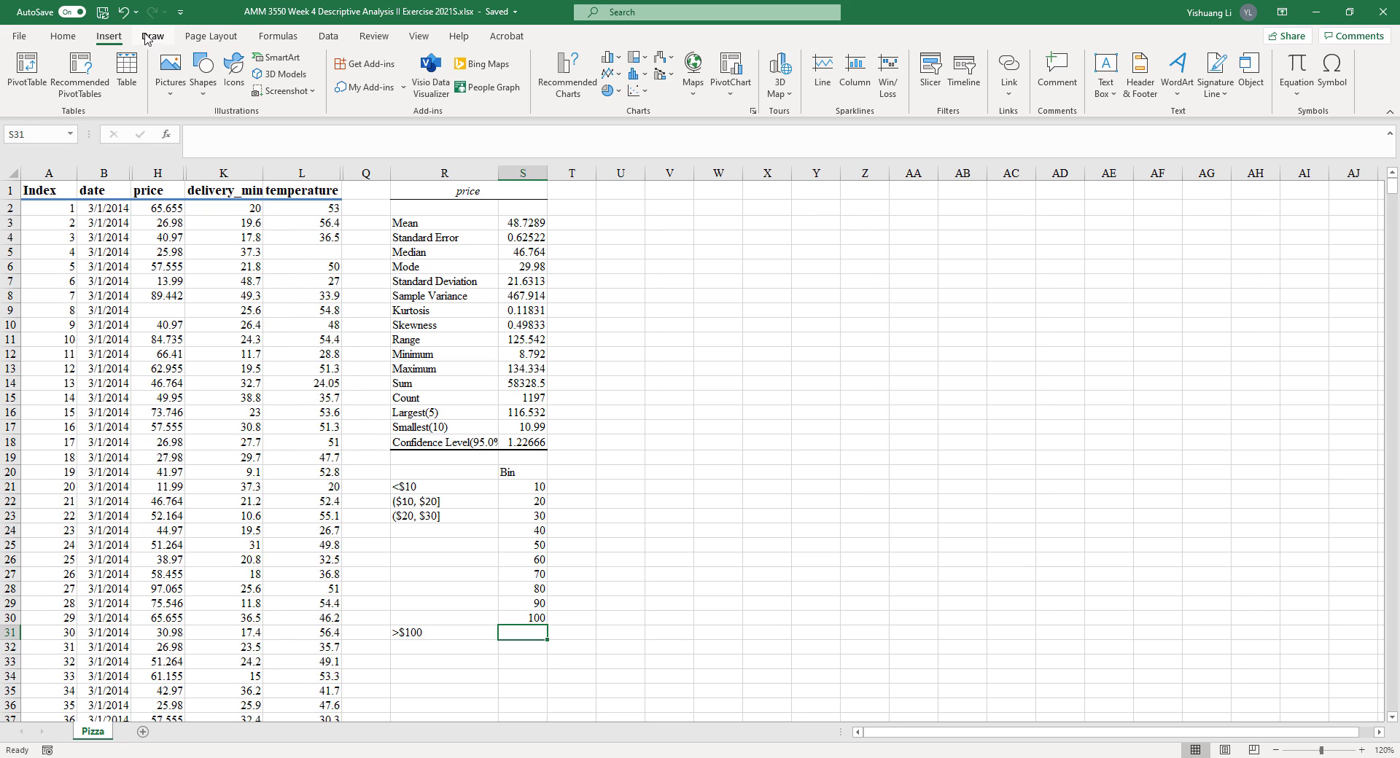
Start the Histogram analysis tool and set its input range to the entire price column, $H:$H
click(332, 36)
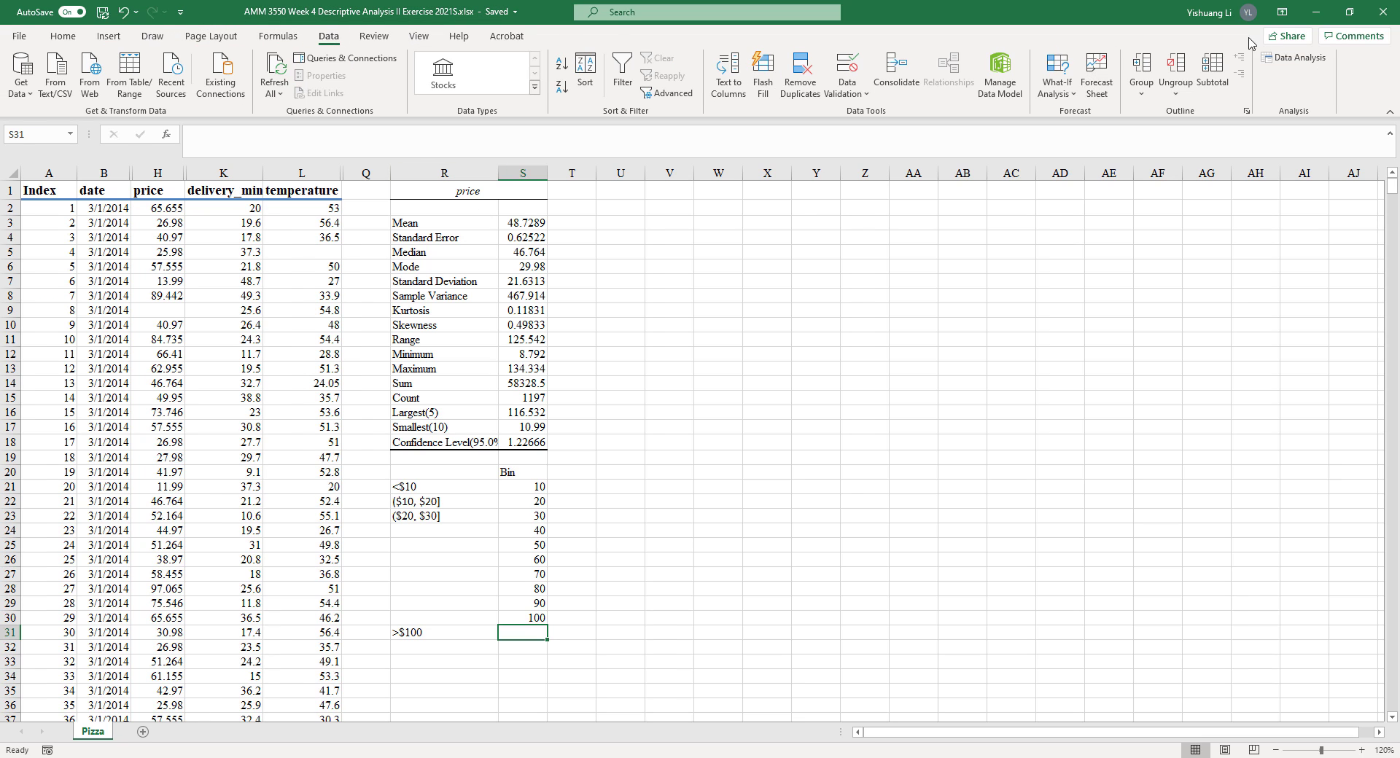
click(1294, 57)
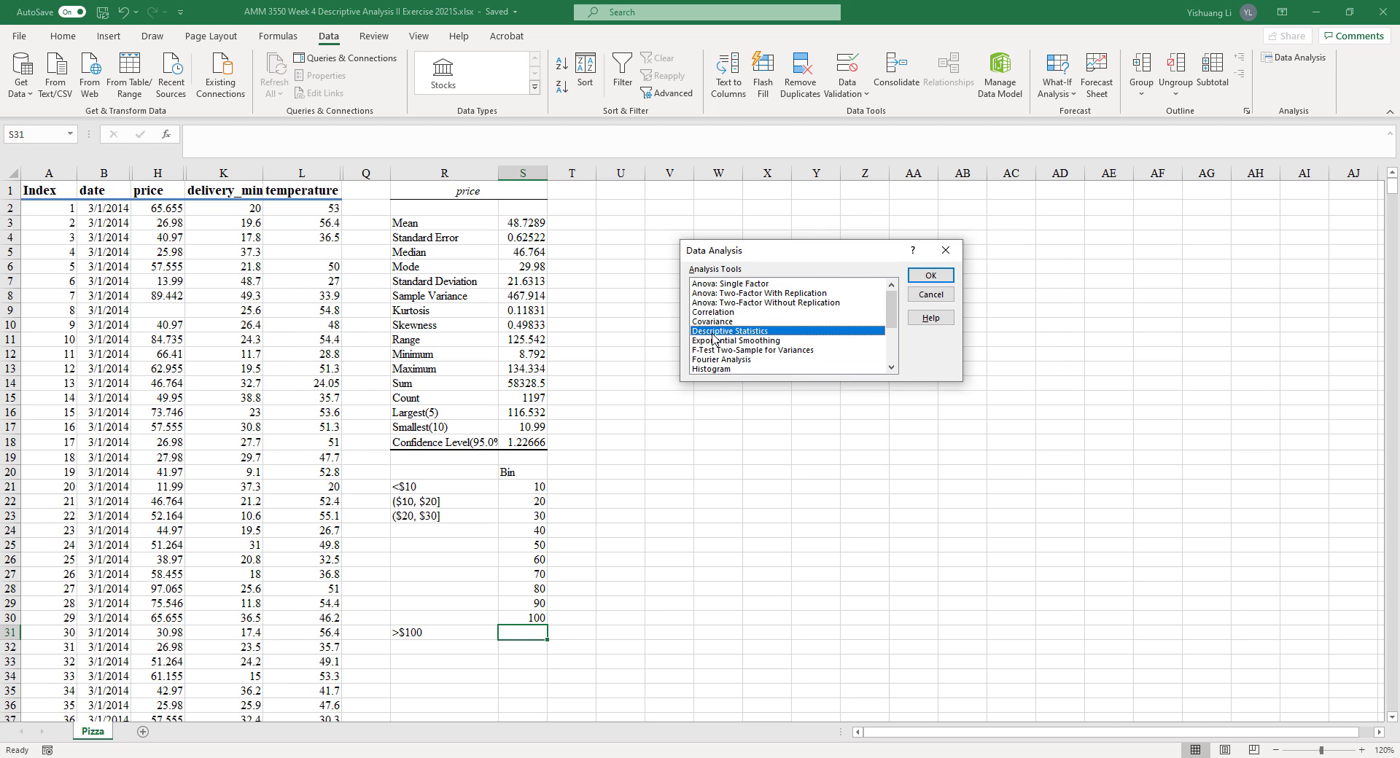
click(735, 369)
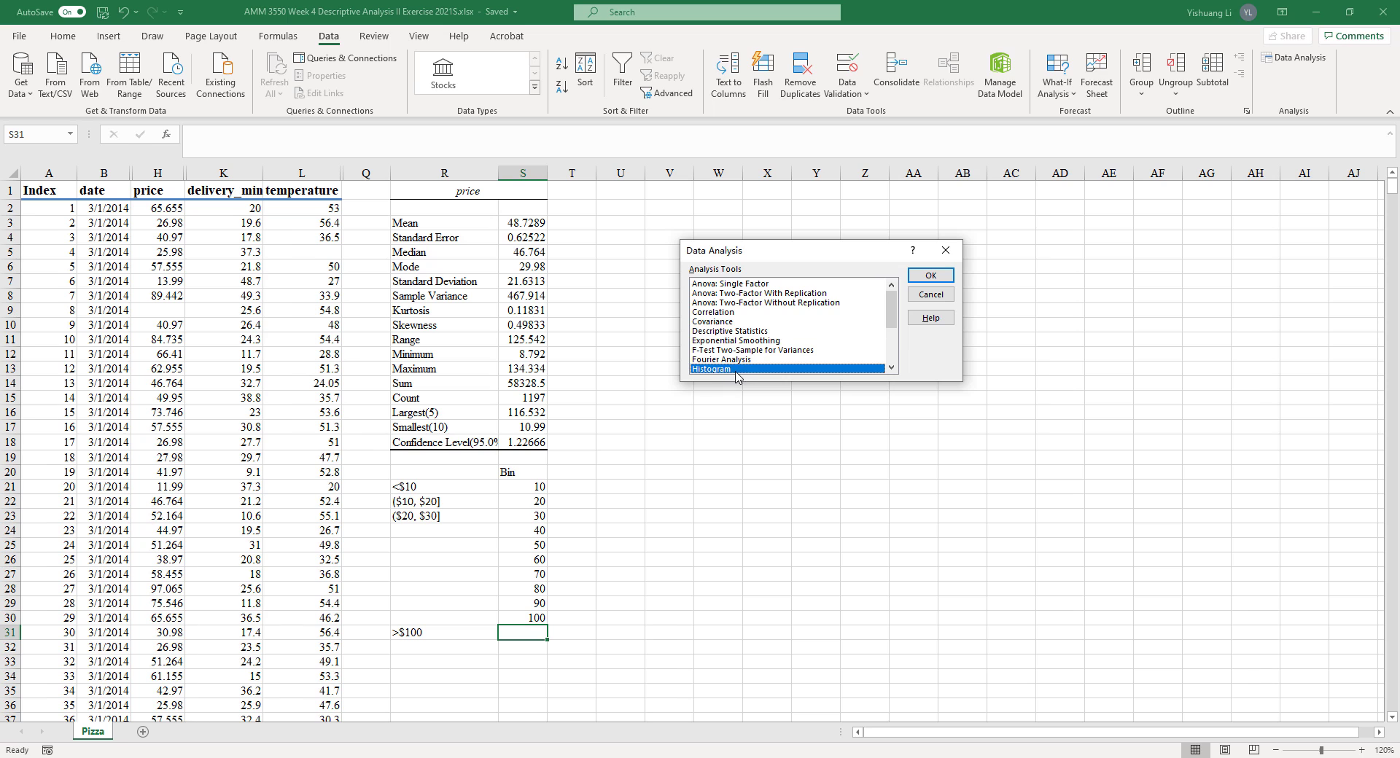
click(924, 277)
drag(774, 214, 769, 311)
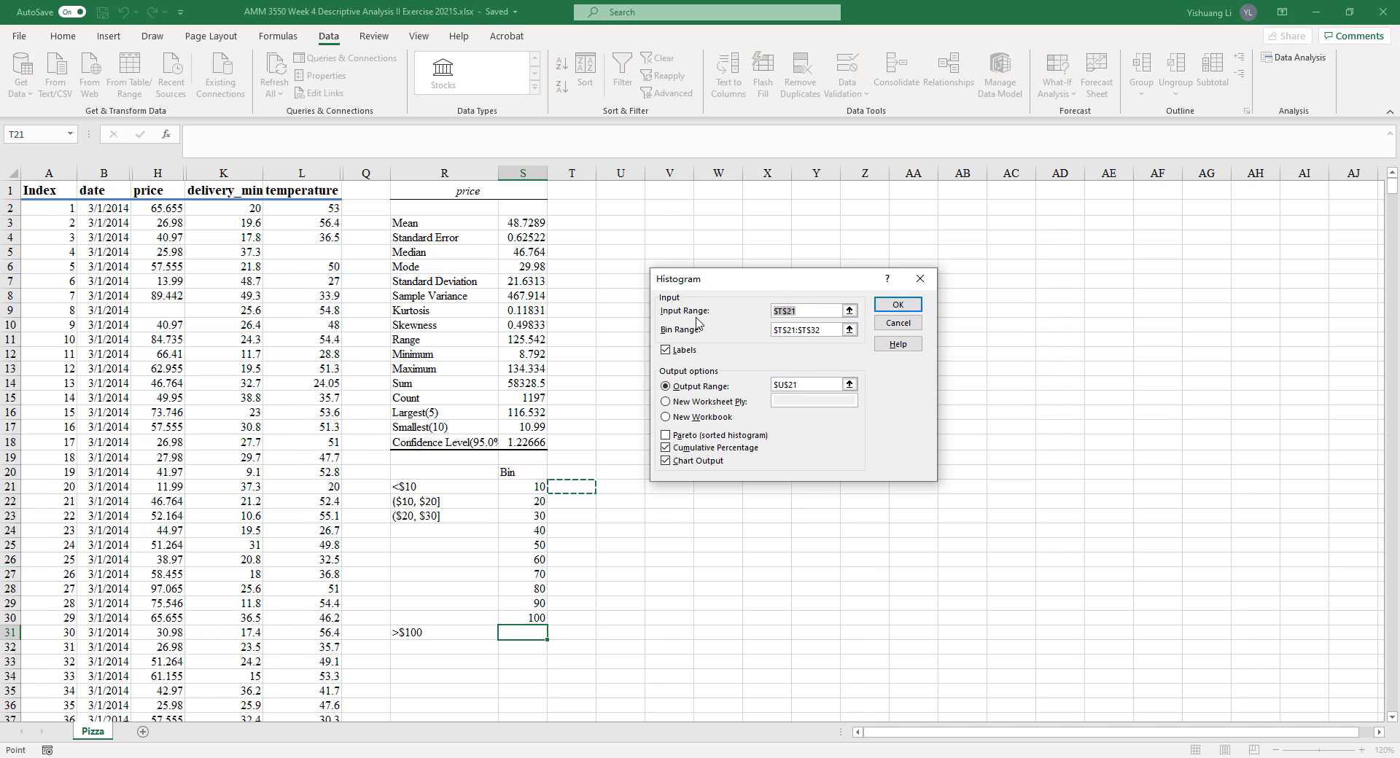
click(805, 312)
drag(801, 312, 753, 317)
key(BackSpace)
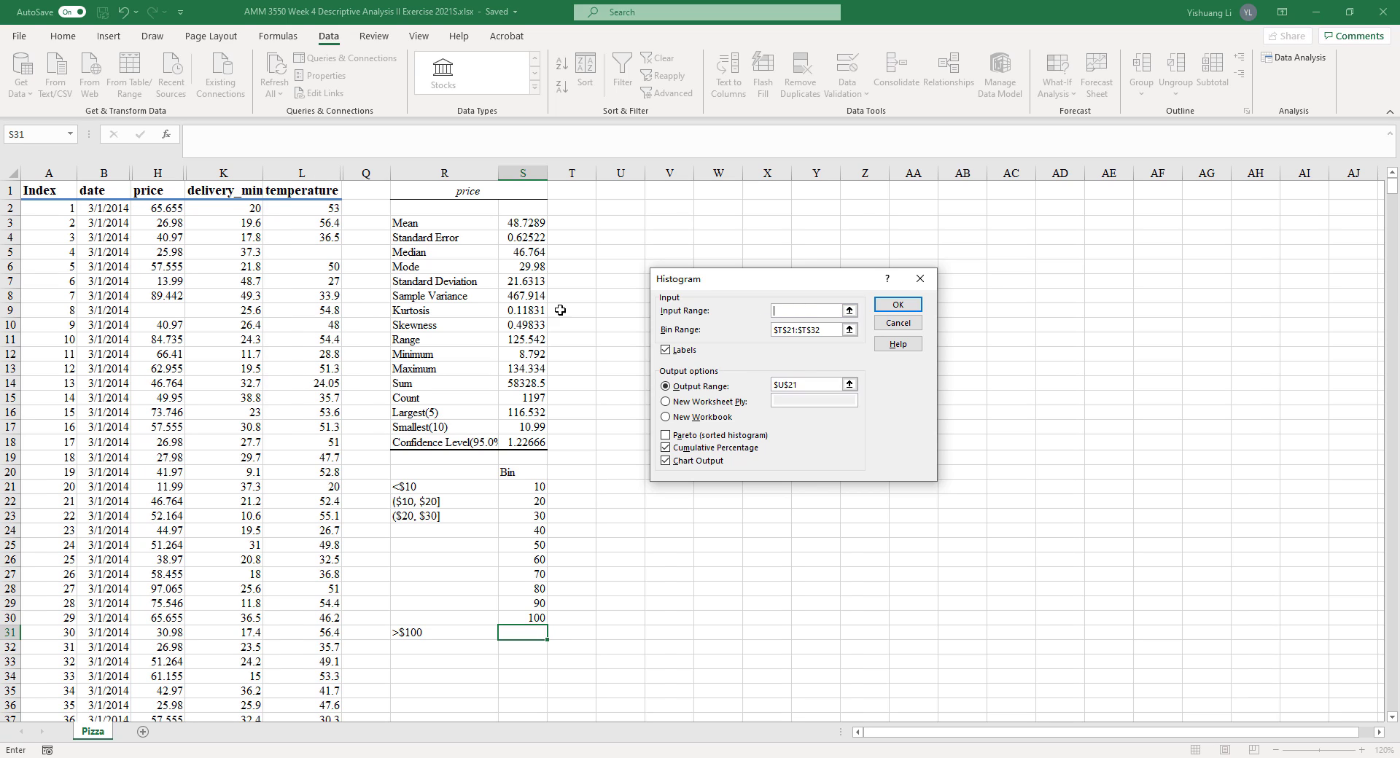
click(160, 172)
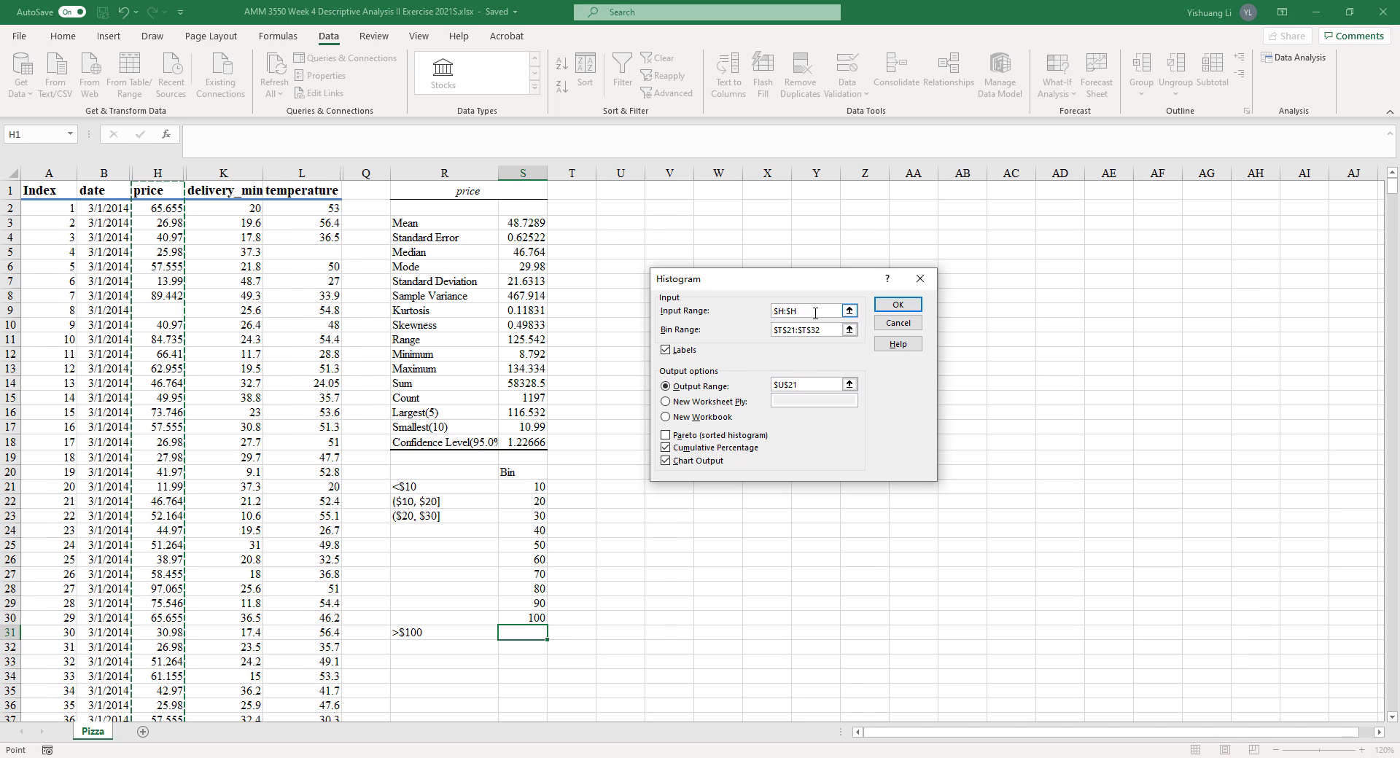
click(815, 313)
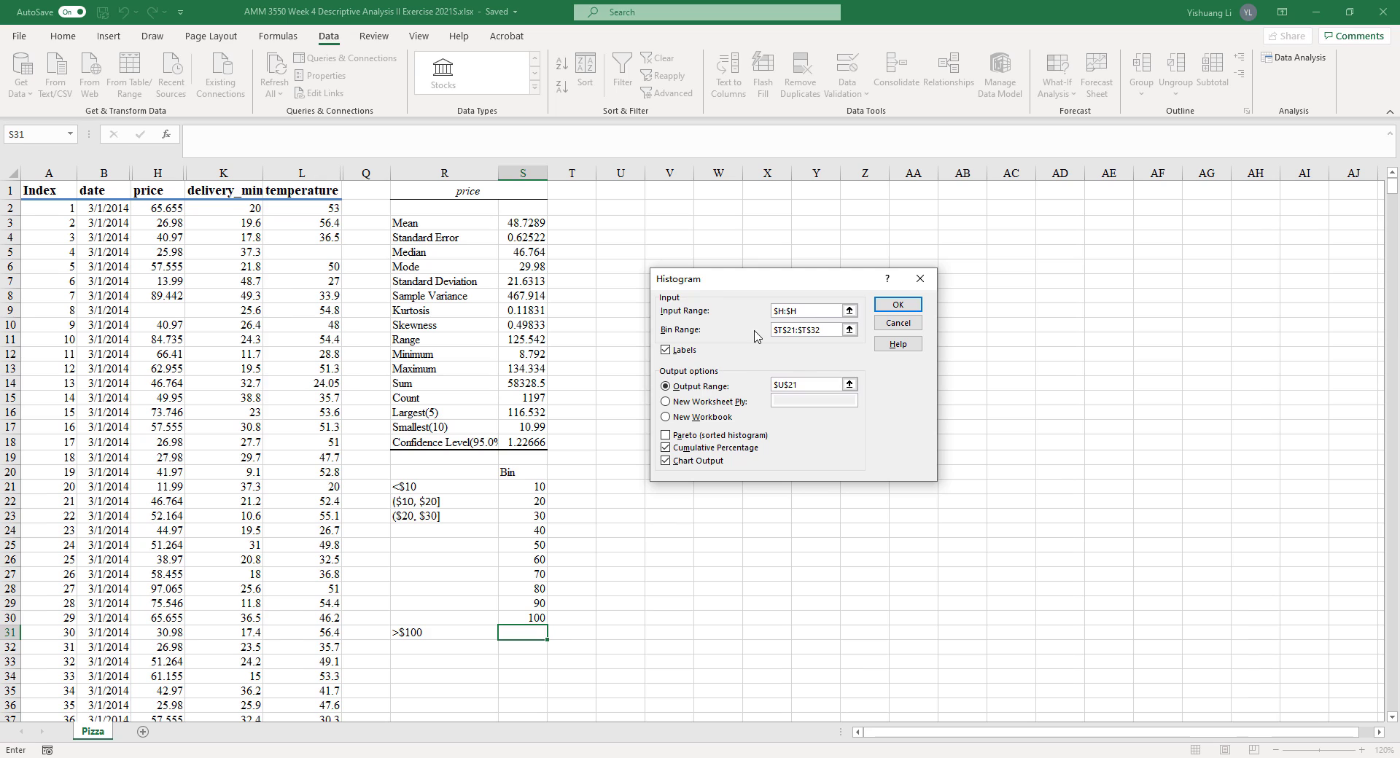
Set the histogram's bin range to $S$20:$S$30, covering the Bin heading and all ten bin values
drag(826, 331, 771, 334)
key(BackSpace)
click(535, 487)
drag(534, 486, 537, 618)
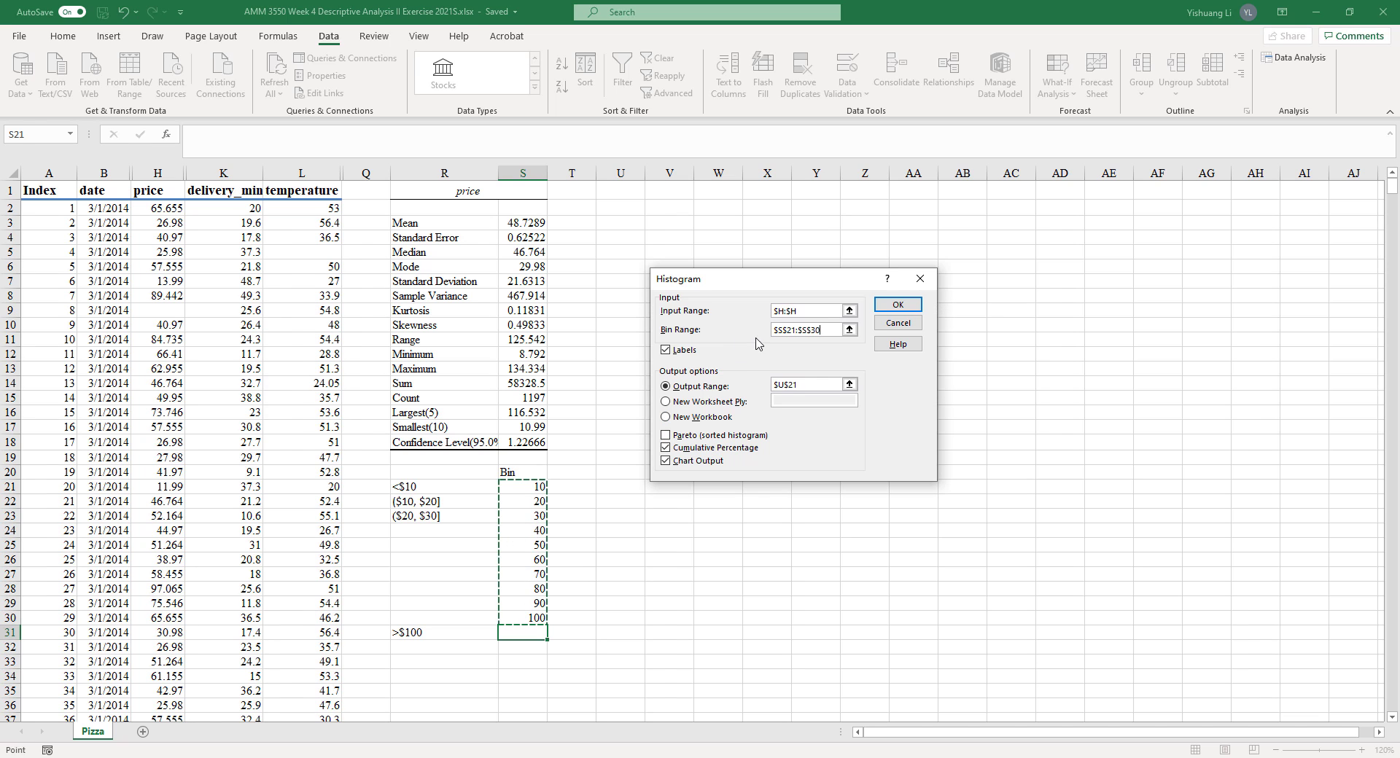
click(796, 331)
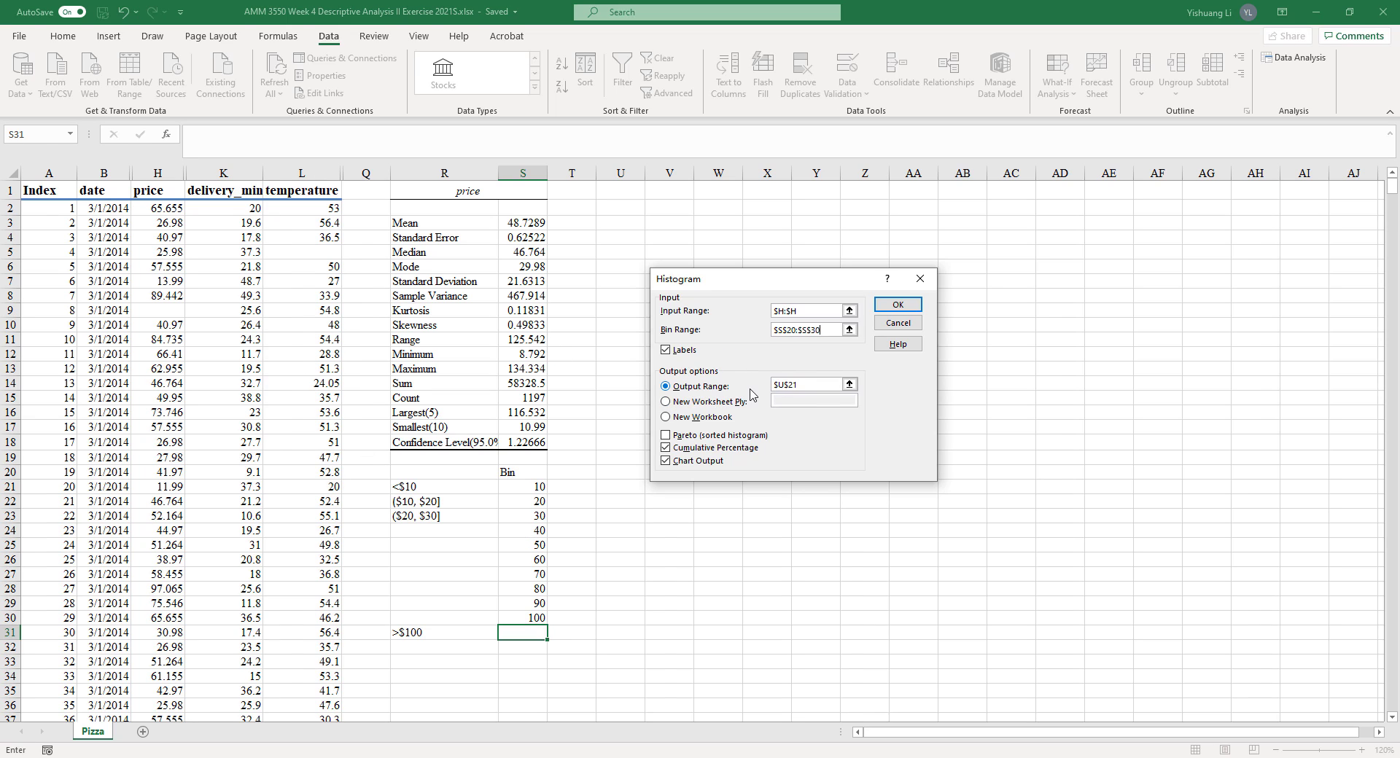
Set the histogram's output range to cell T20 and generate the frequency table and chart with labels and cumulative percentage enabled
click(613, 473)
double_click(752, 390)
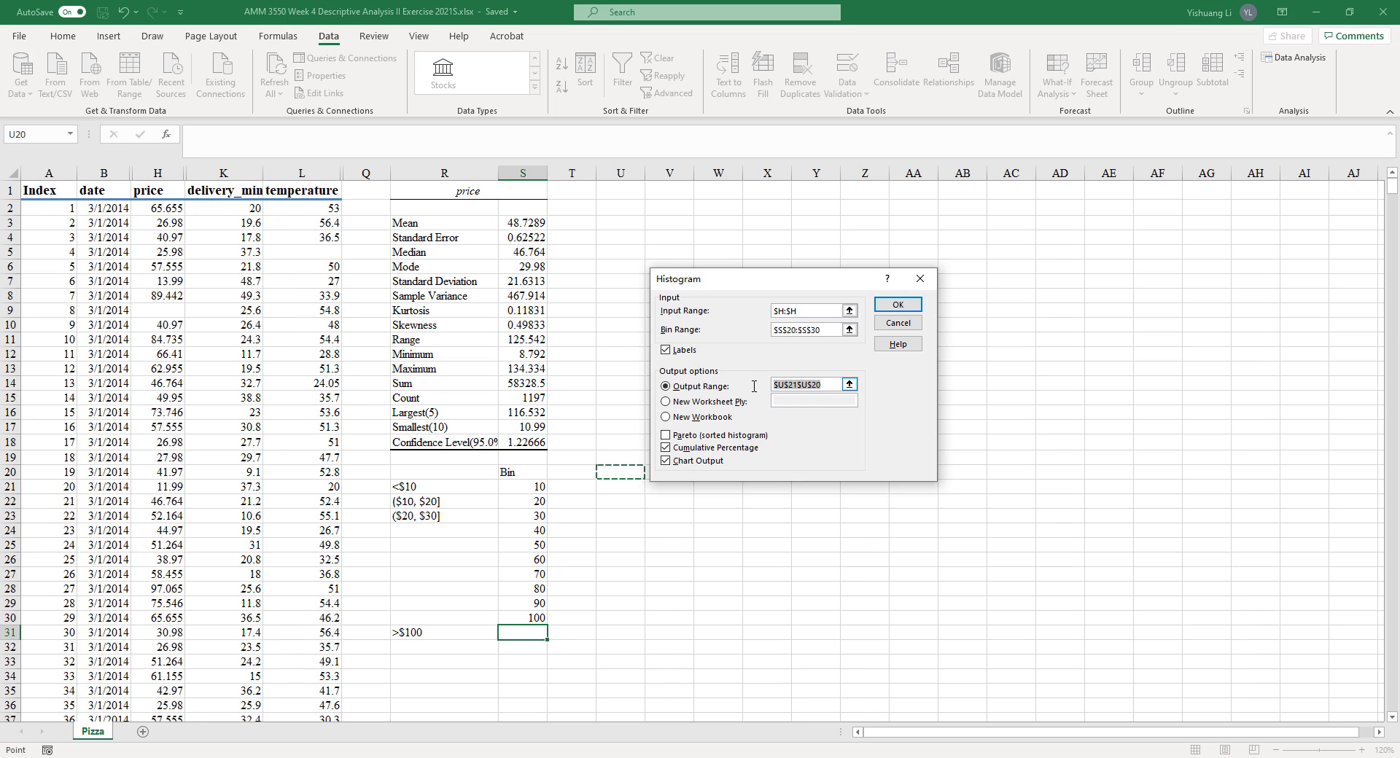
click(576, 473)
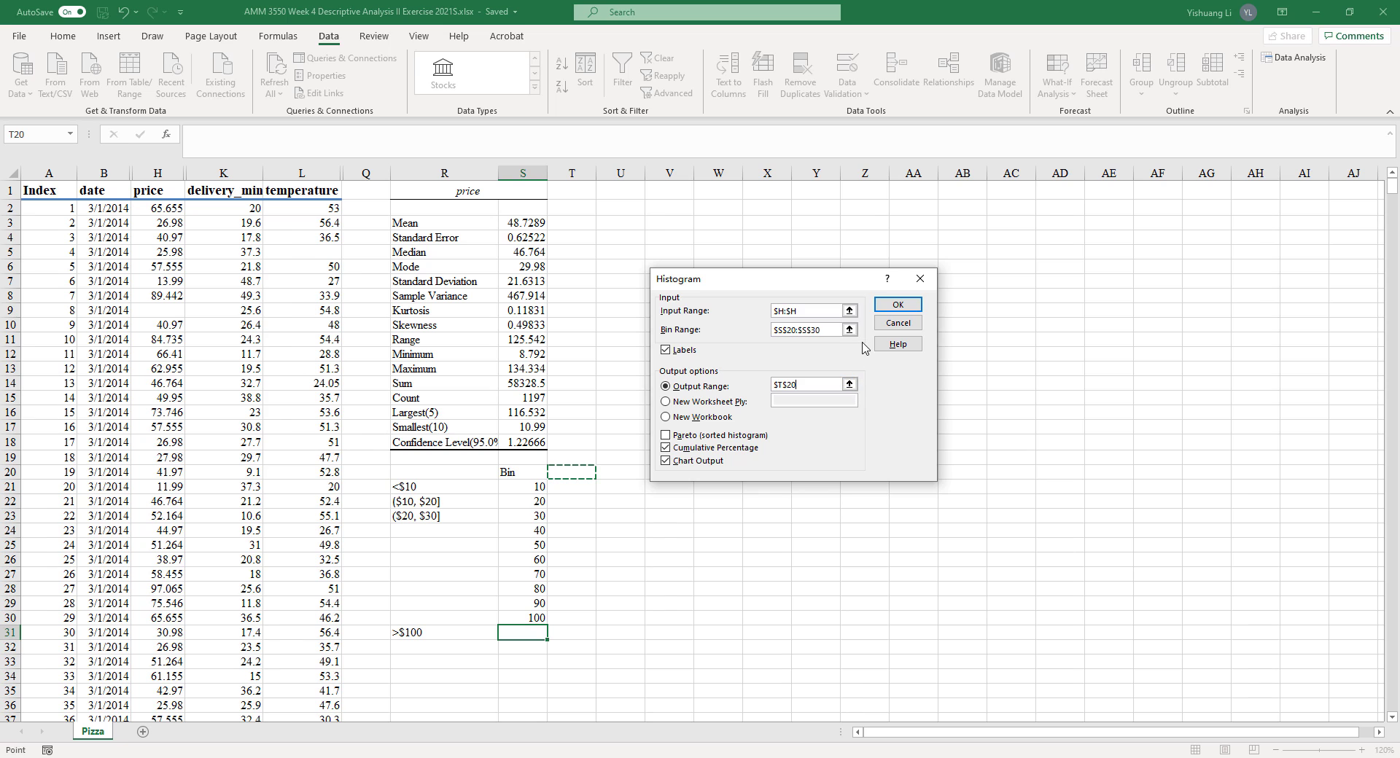
click(904, 310)
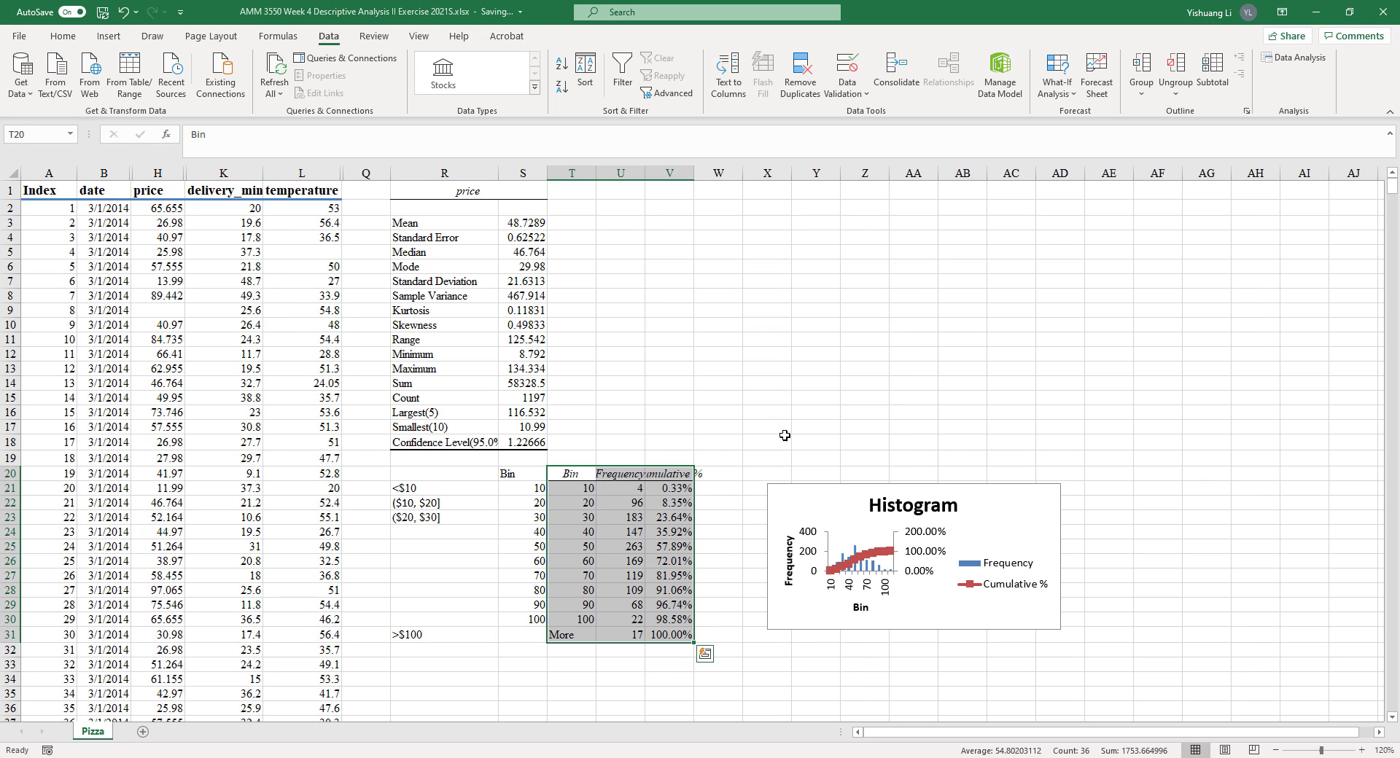
Widen columns V and U so the Cumulative % and Frequency headings of the output table fit
click(719, 604)
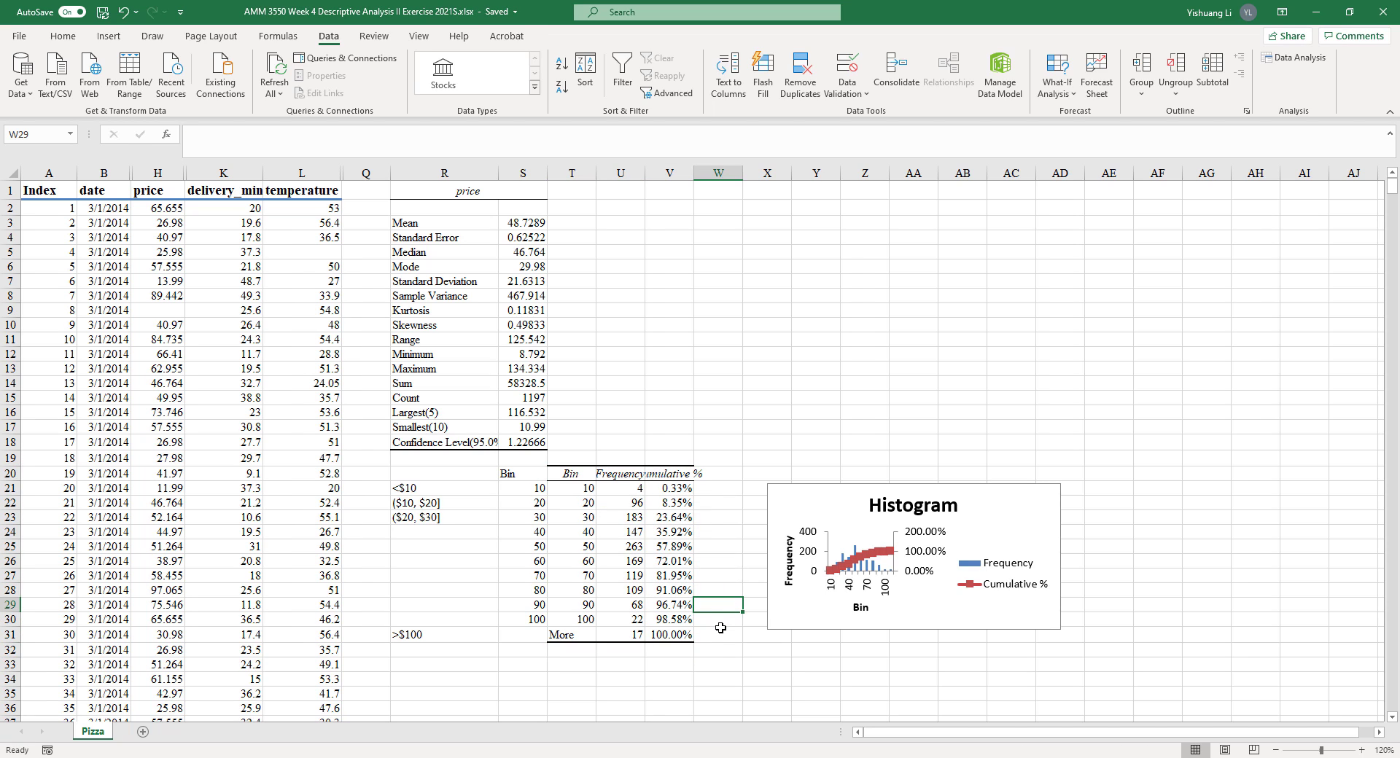
click(913, 560)
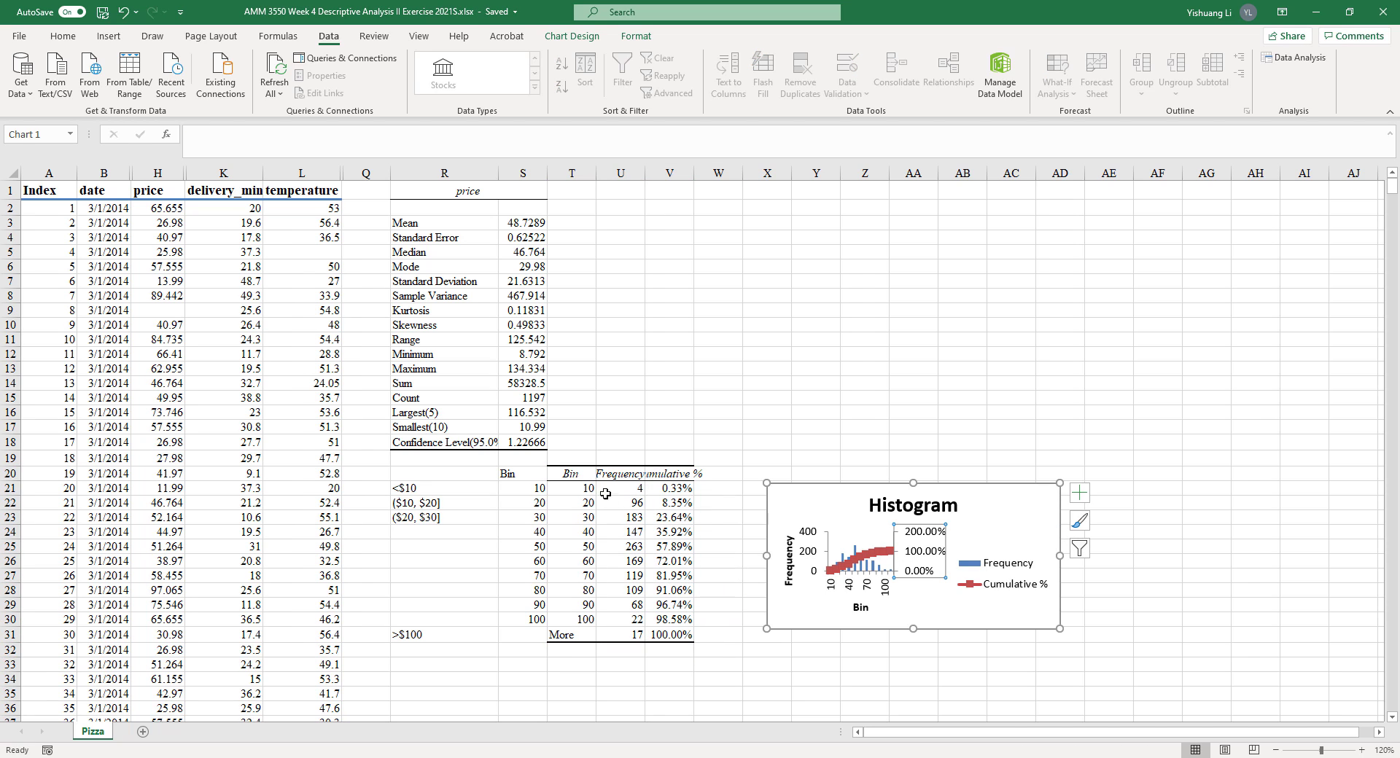
click(575, 474)
click(618, 475)
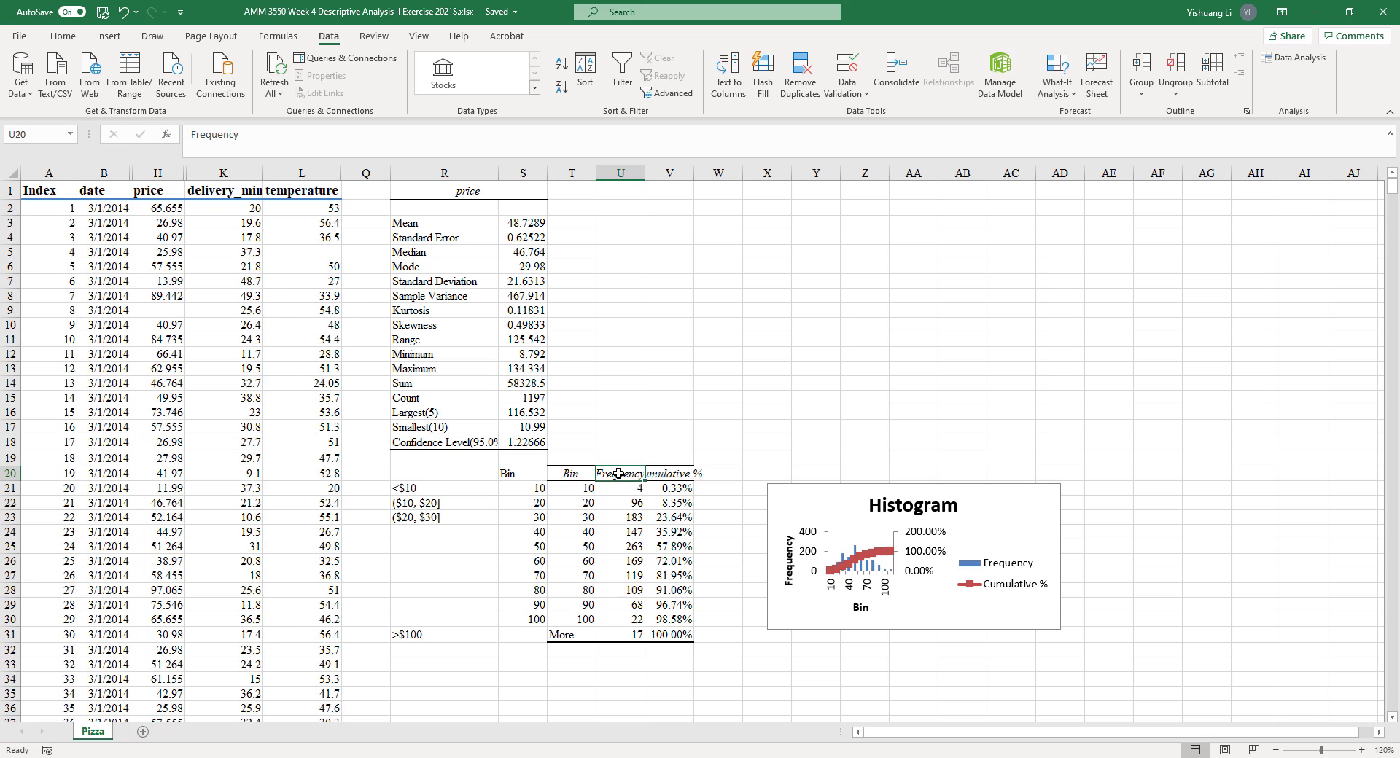
click(674, 474)
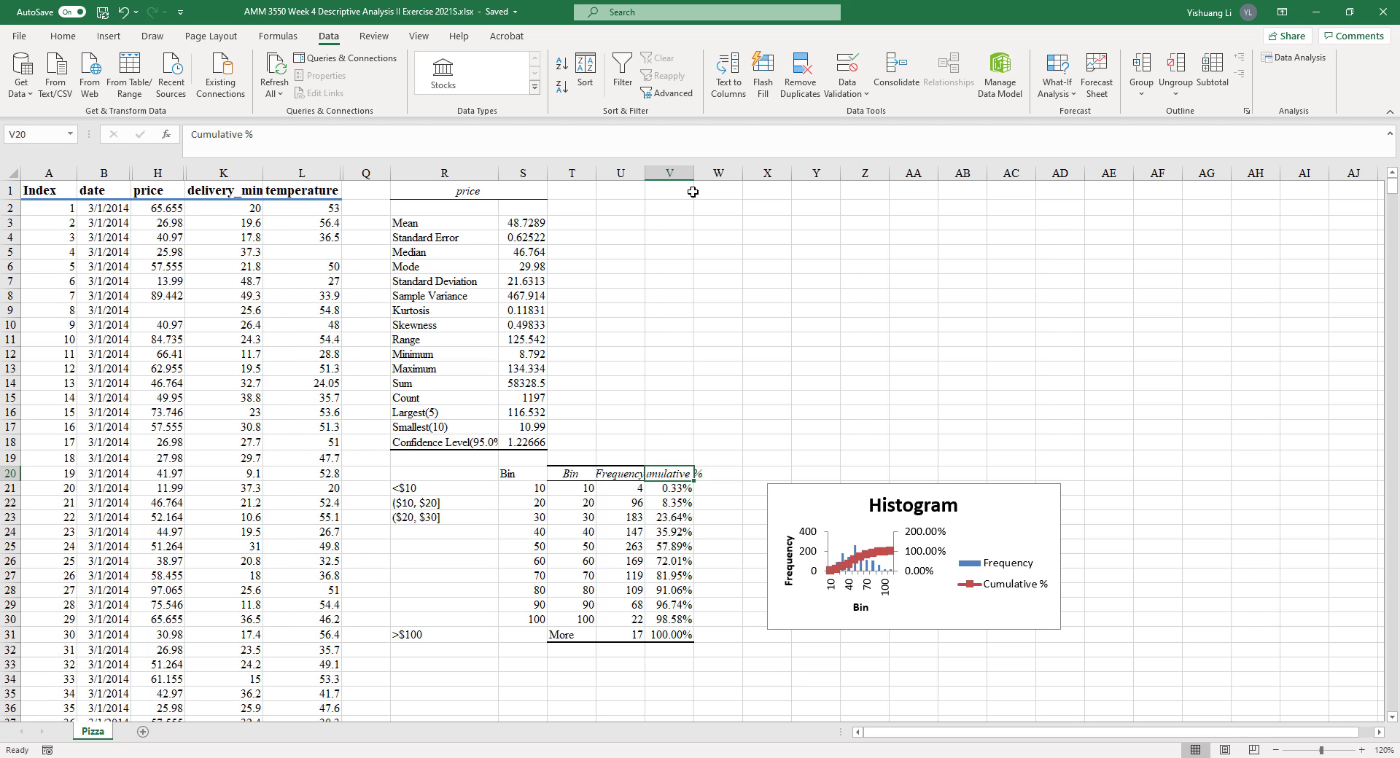
drag(694, 173, 735, 173)
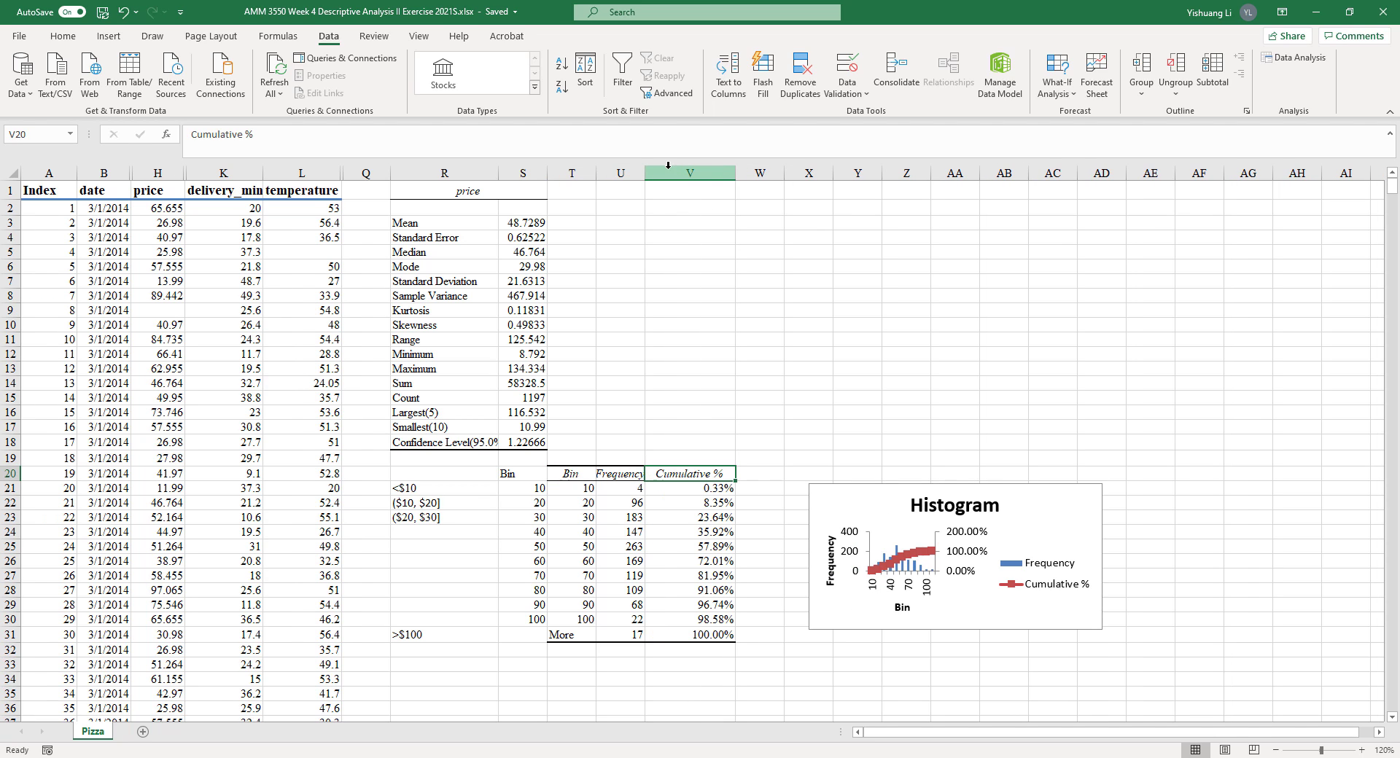
drag(645, 173, 673, 169)
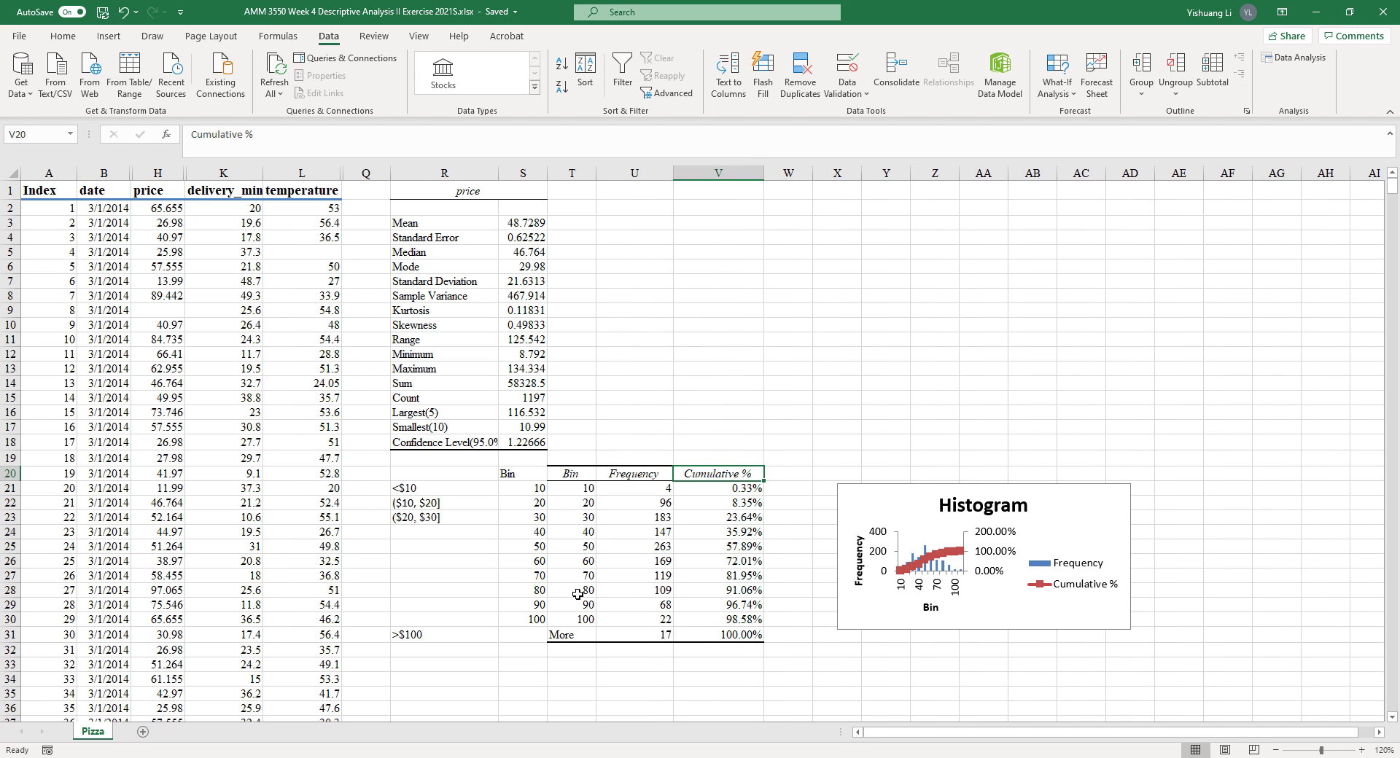
Enlarge the histogram chart, extending its right edge to about column AG and its lower edge to about row 34
click(955, 568)
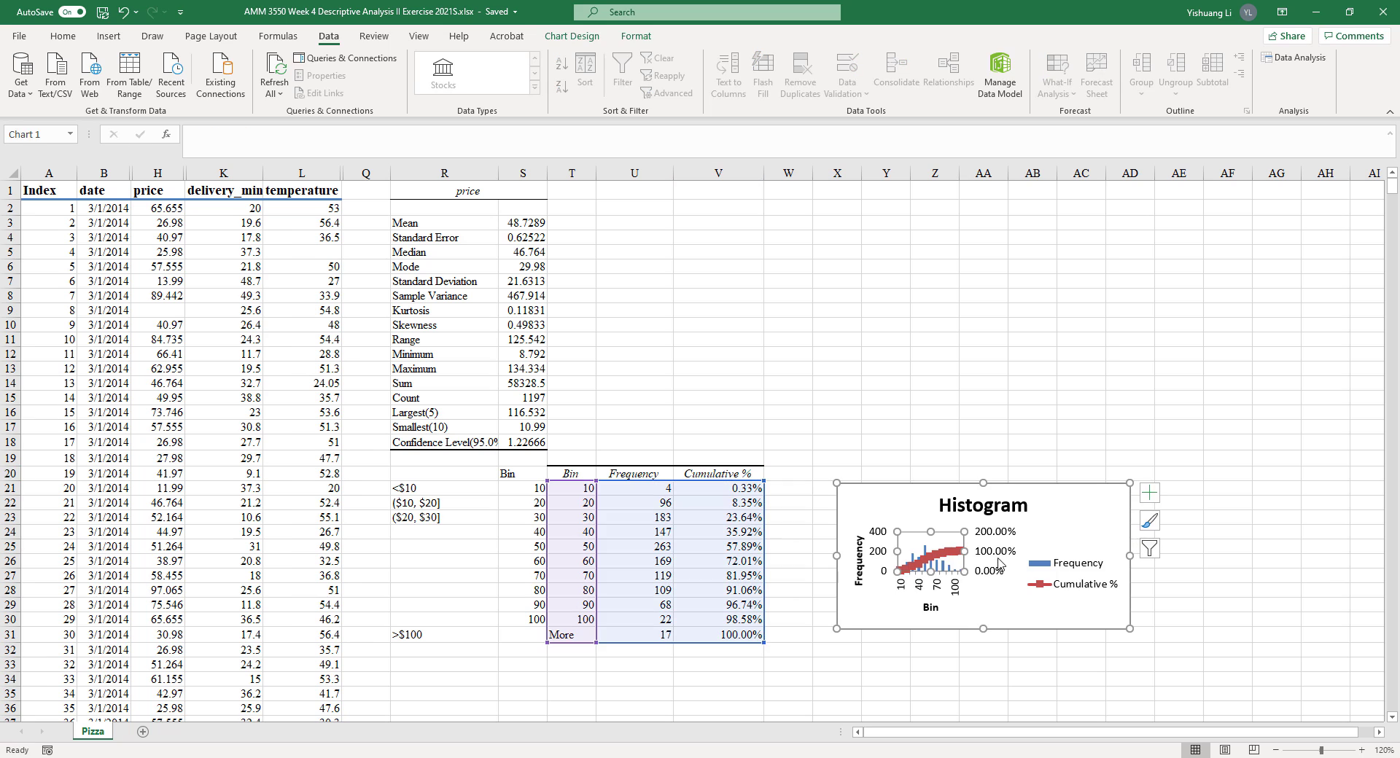
drag(964, 552, 1293, 556)
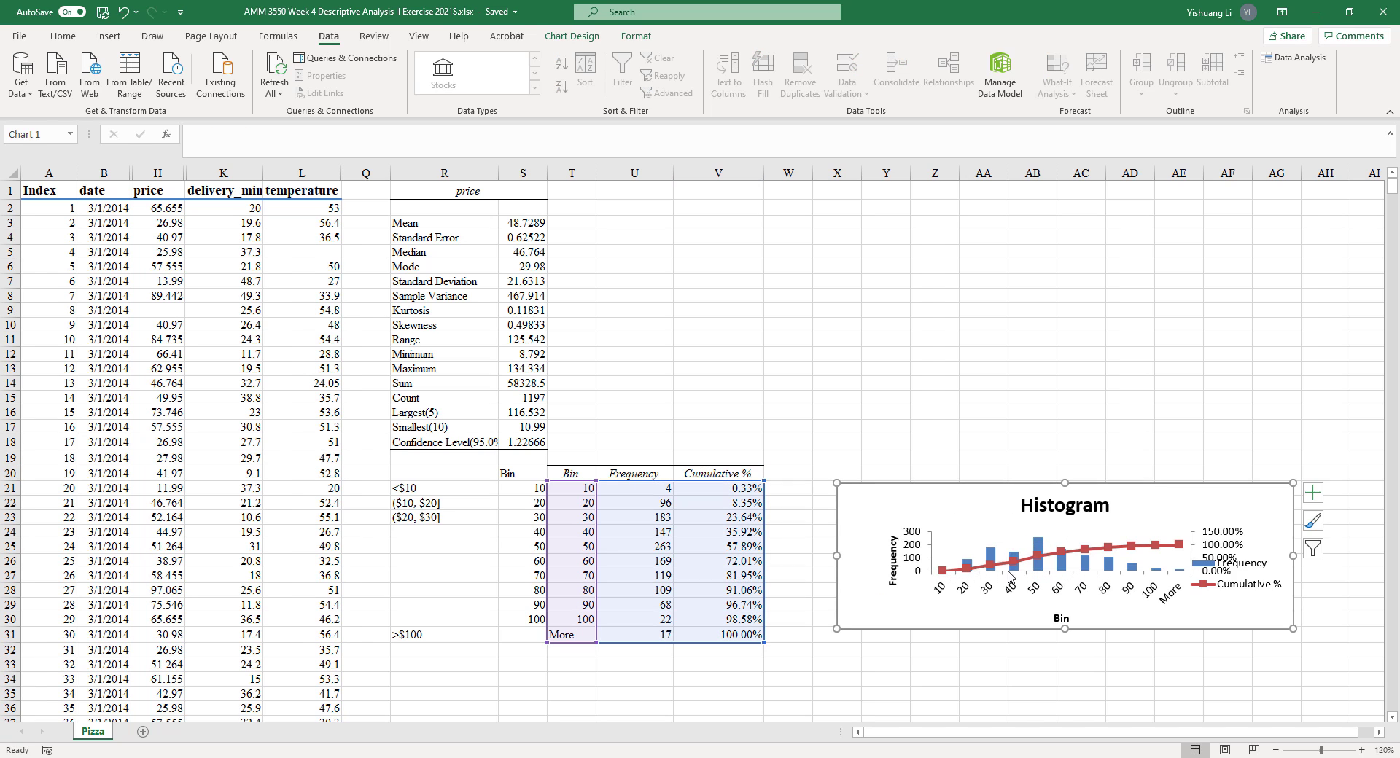
click(917, 567)
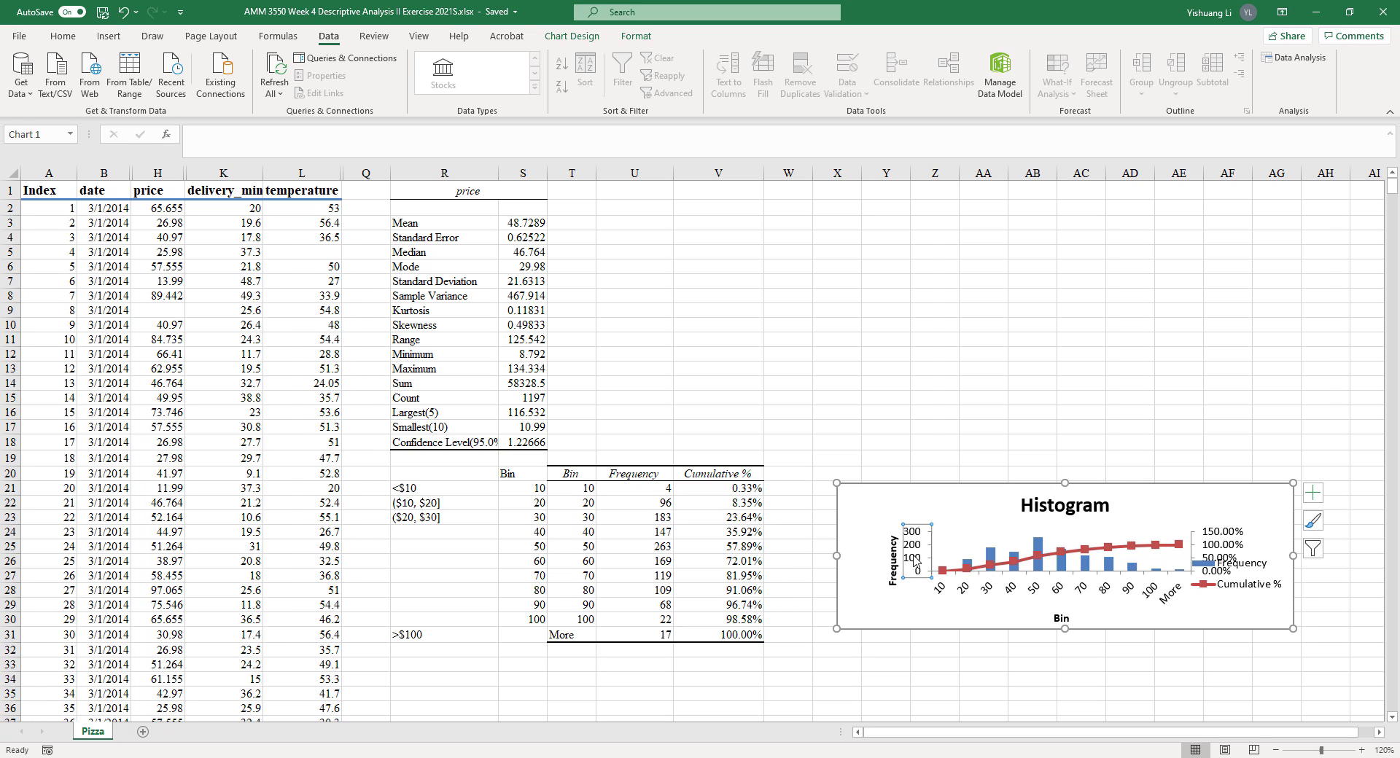
click(942, 568)
click(930, 552)
click(1142, 557)
click(1221, 545)
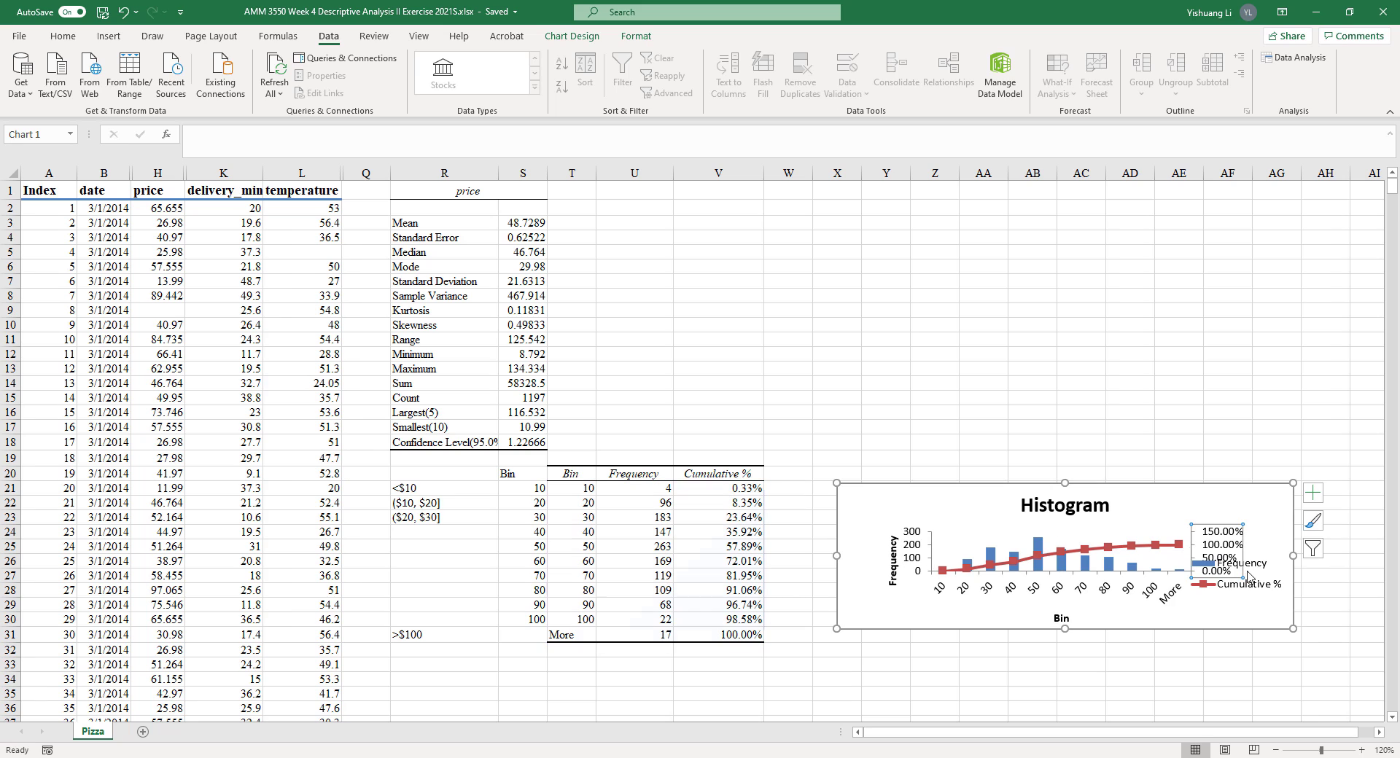
drag(1066, 628, 1065, 685)
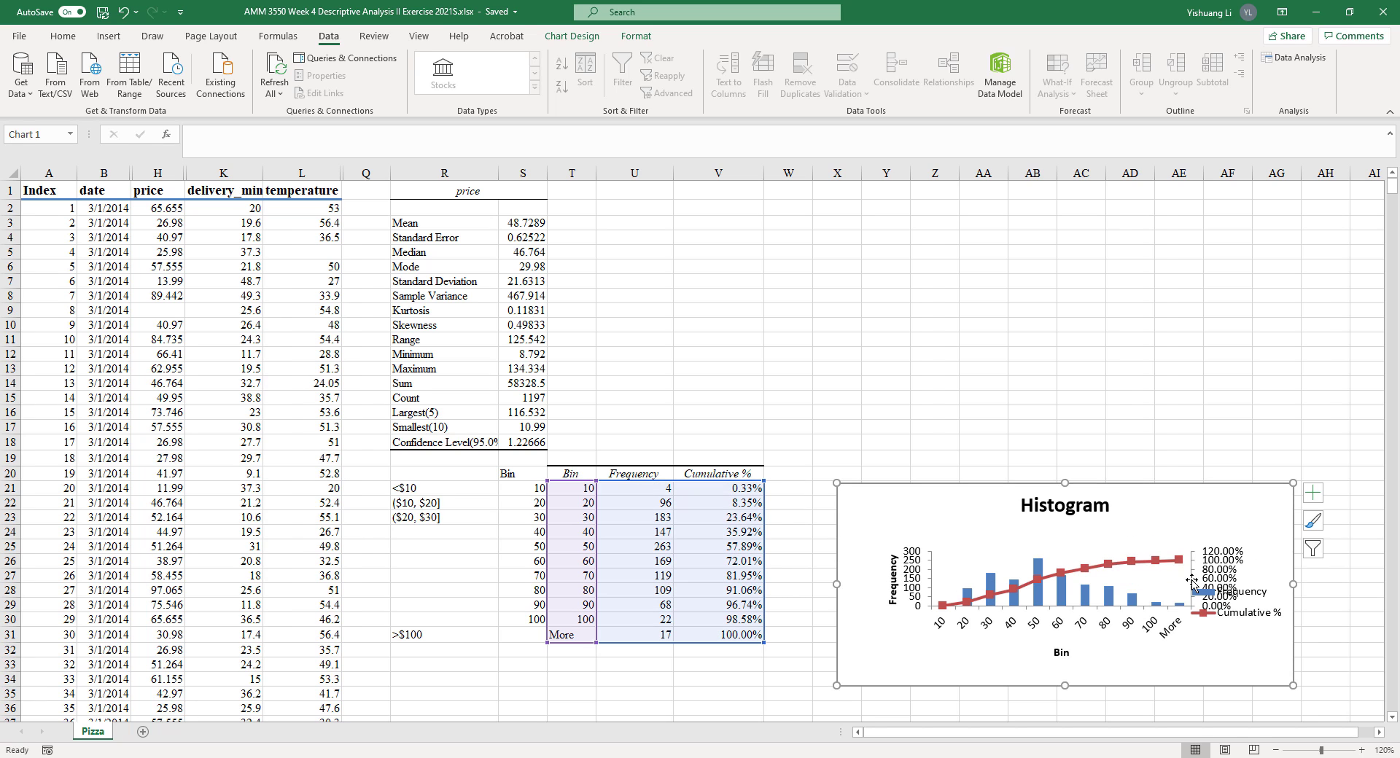
Apply the first chart style in the gallery to the histogram
click(1142, 583)
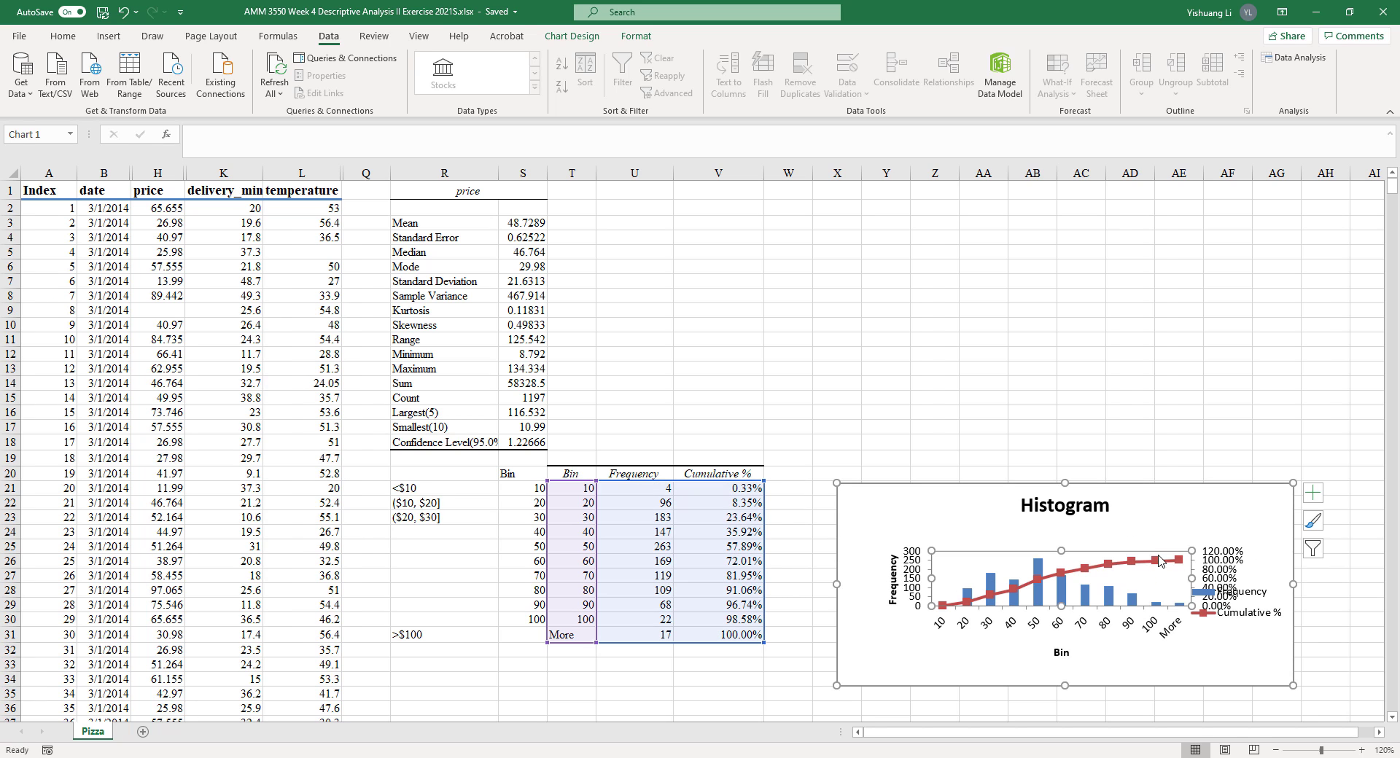
click(1222, 574)
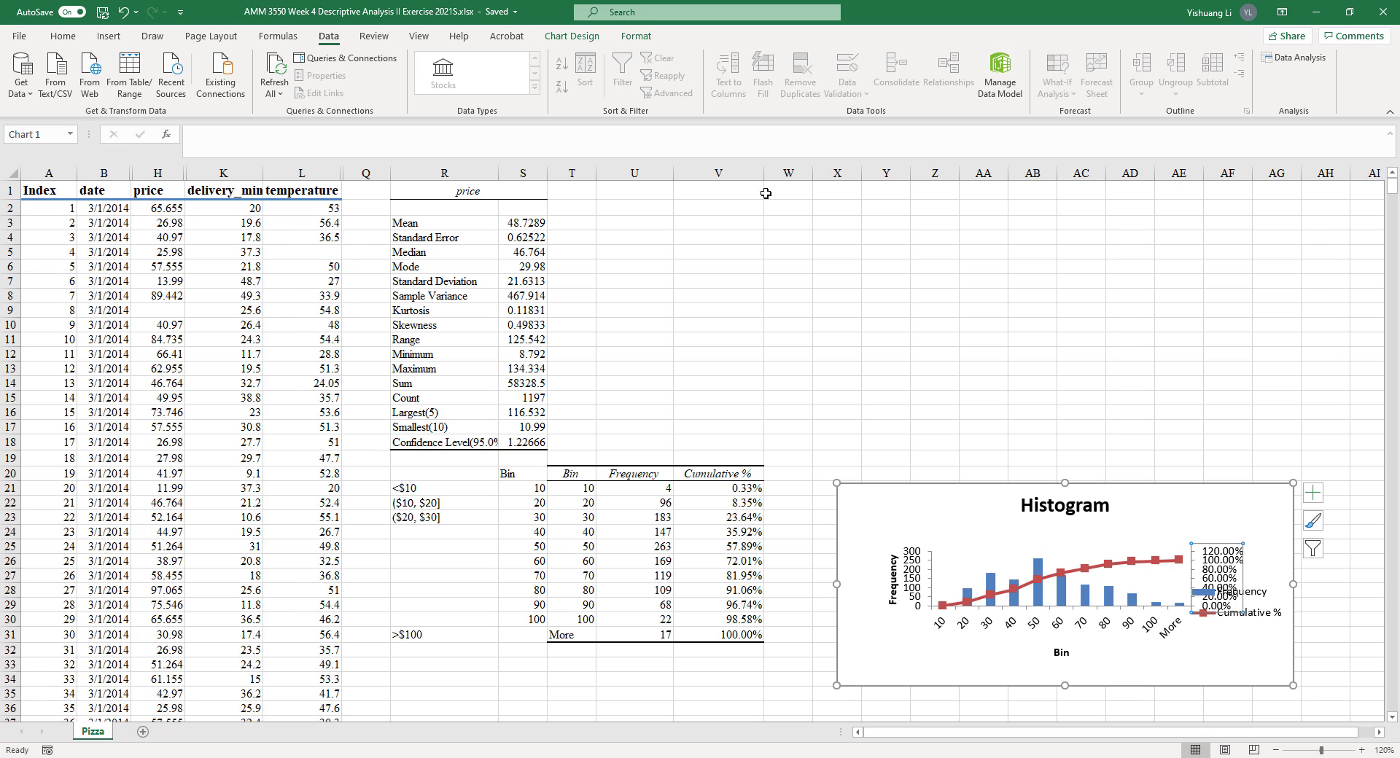
click(590, 35)
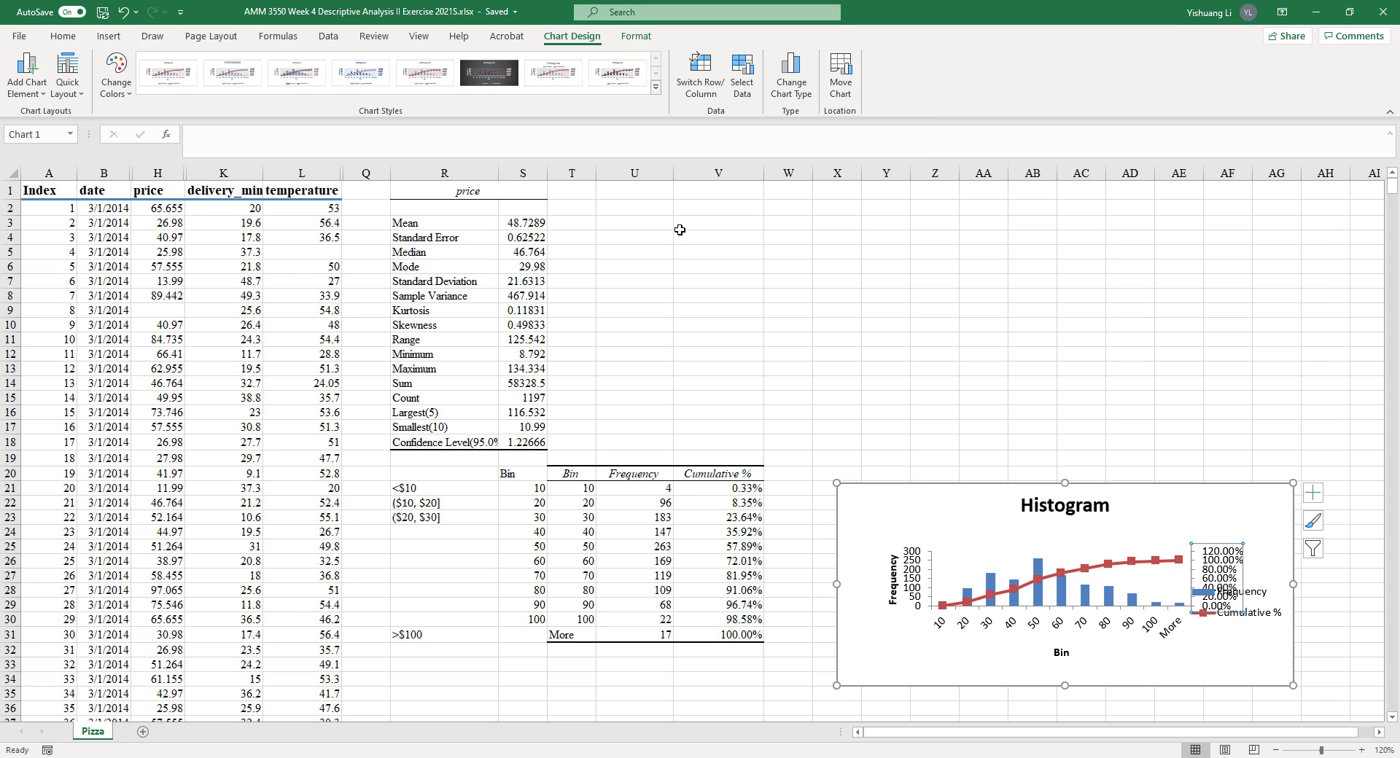
click(164, 80)
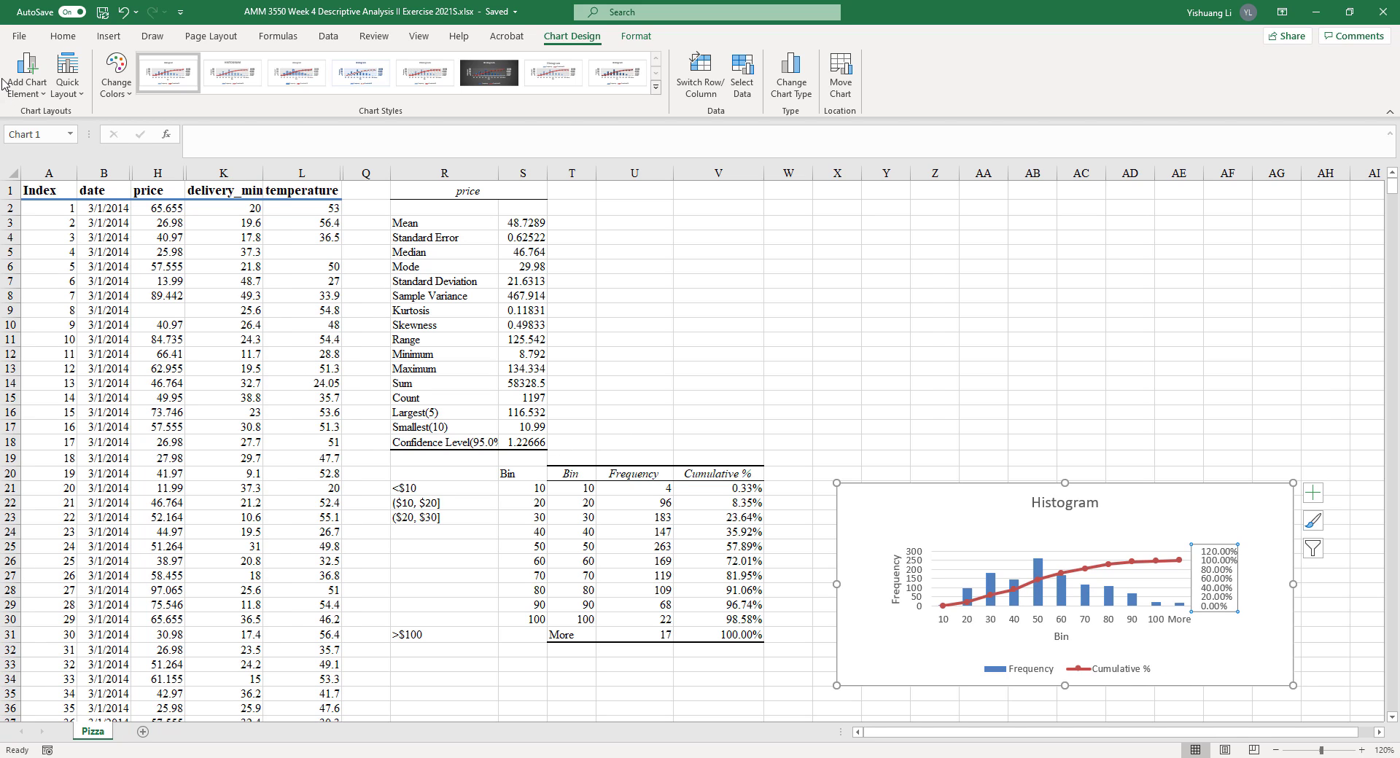
Review the histogram's axis options, legend placement options and list of available chart elements
click(26, 80)
mouse_move(32, 119)
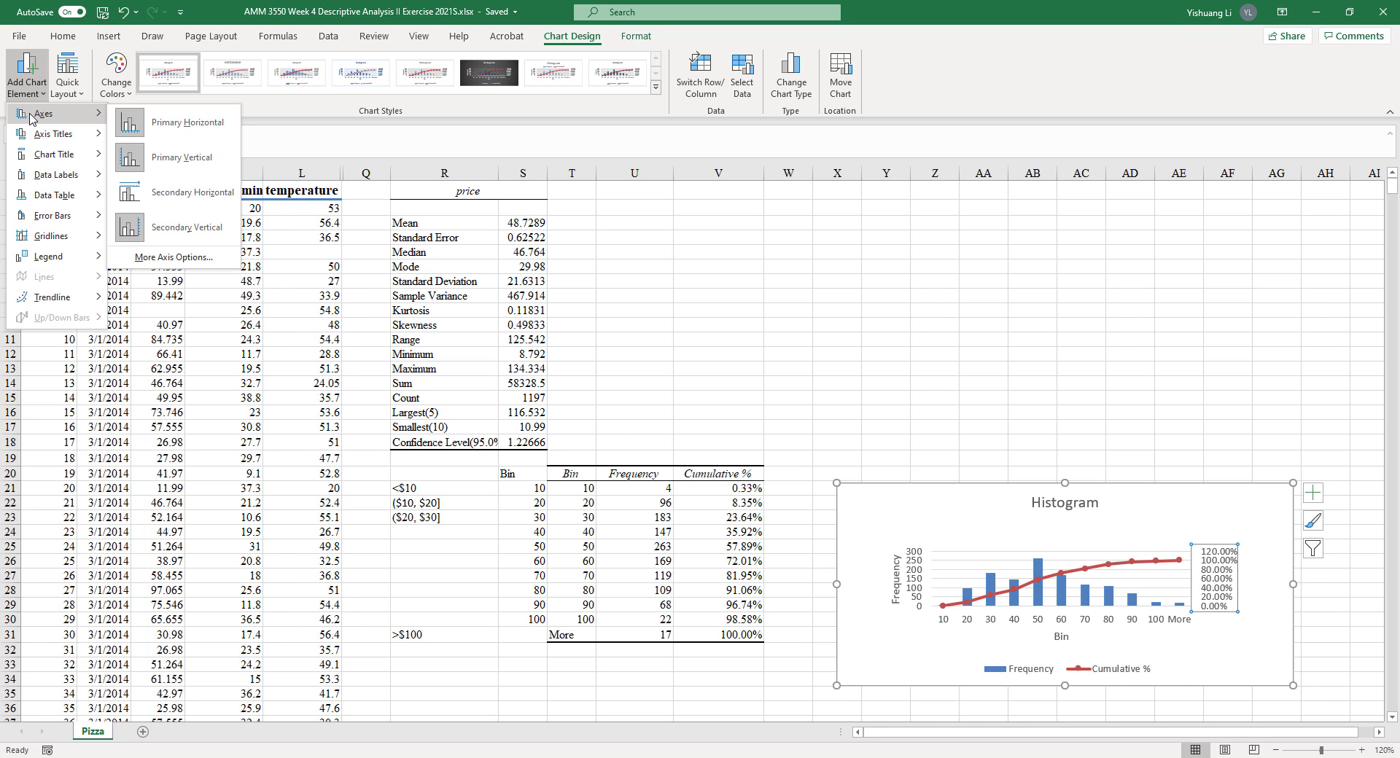
mouse_move(45, 257)
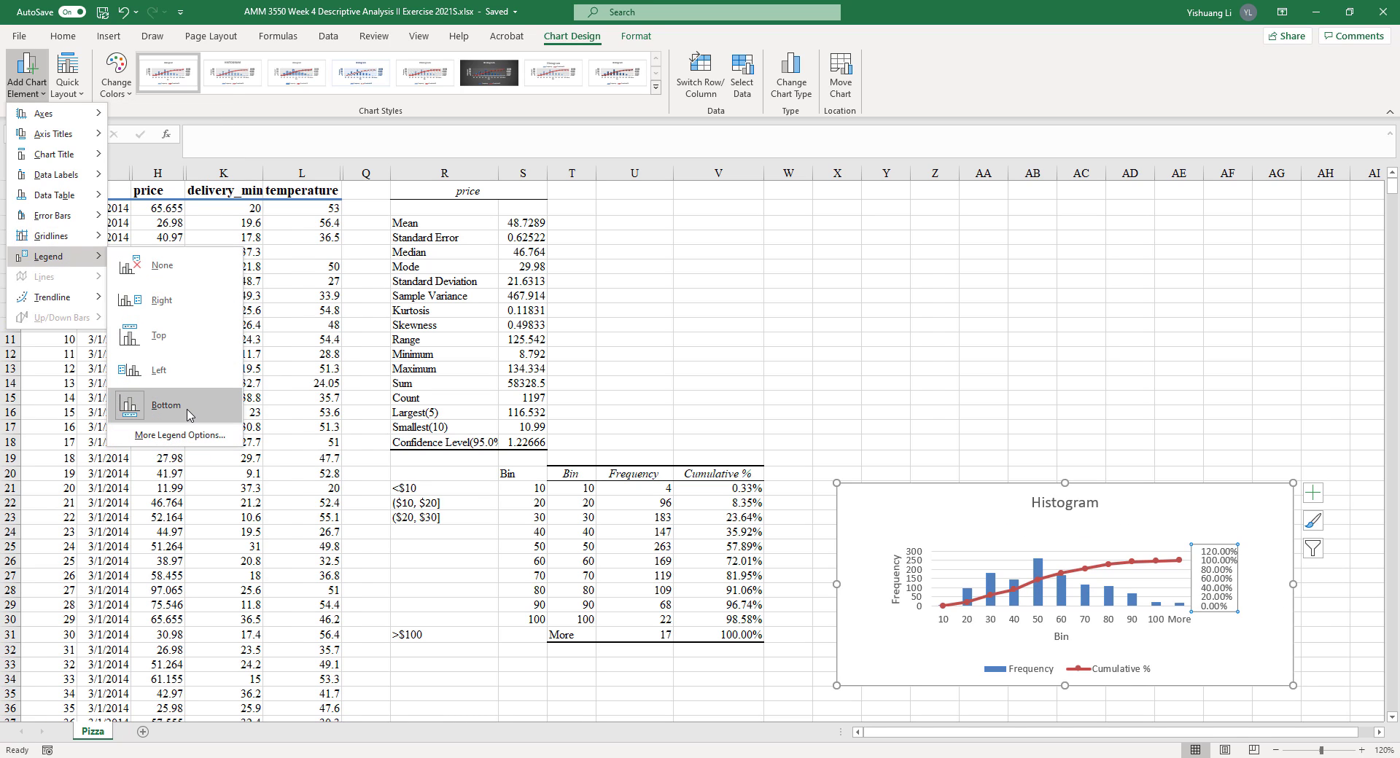
click(953, 668)
click(950, 662)
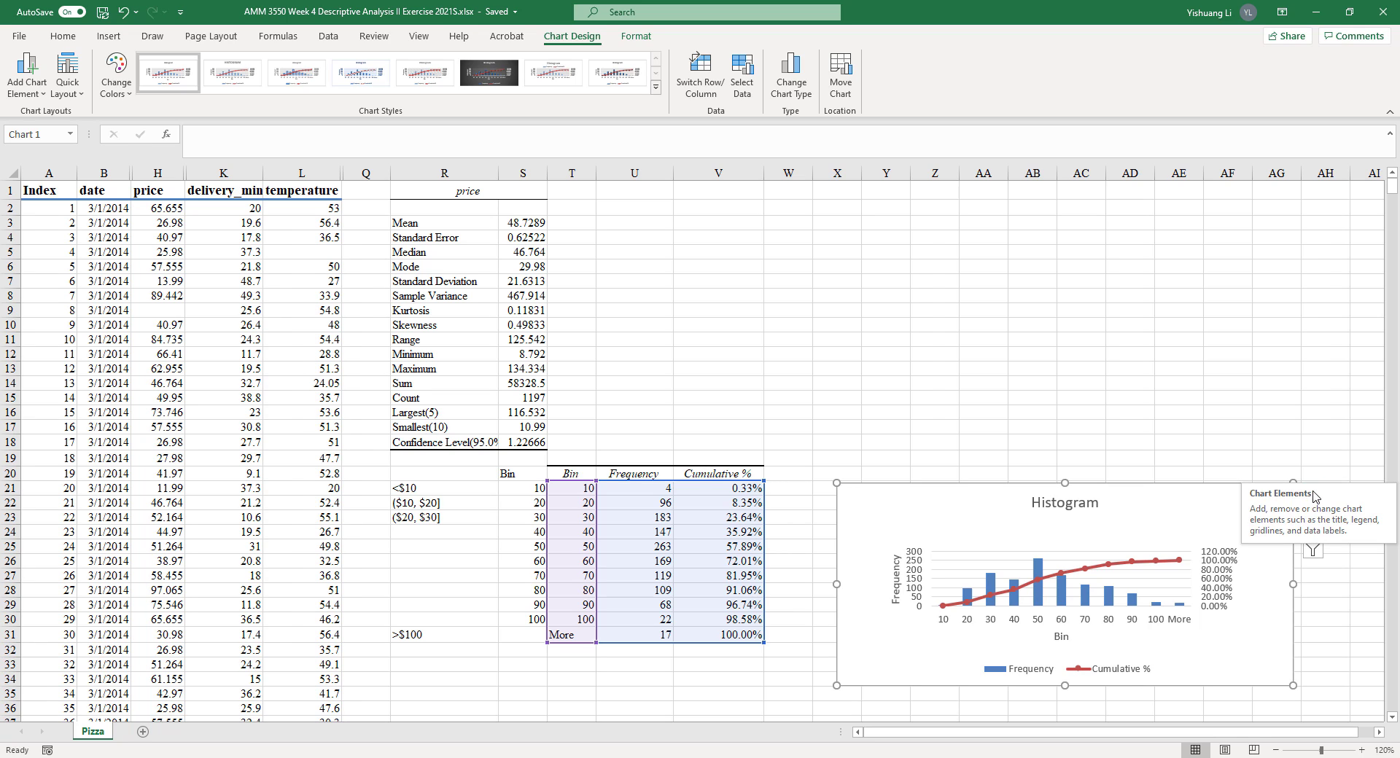
click(1313, 494)
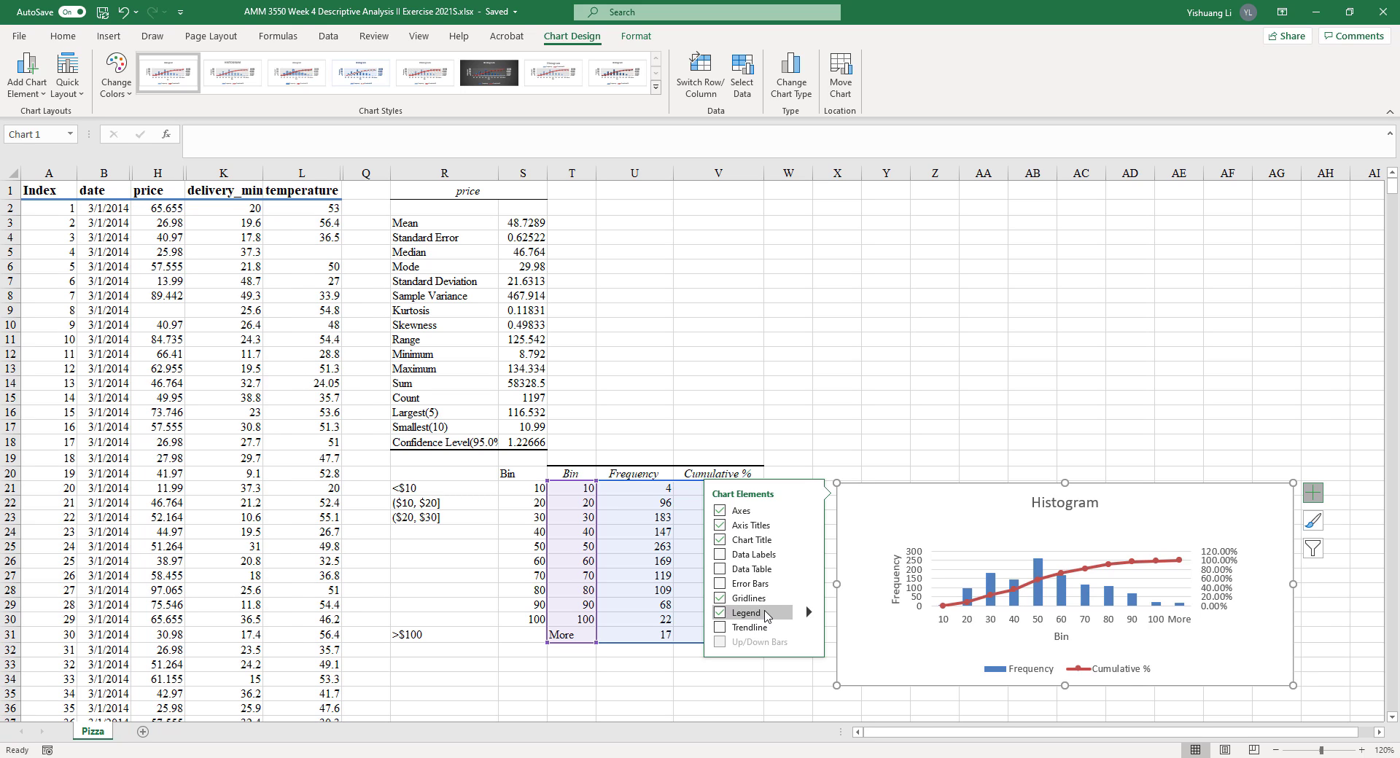
click(891, 664)
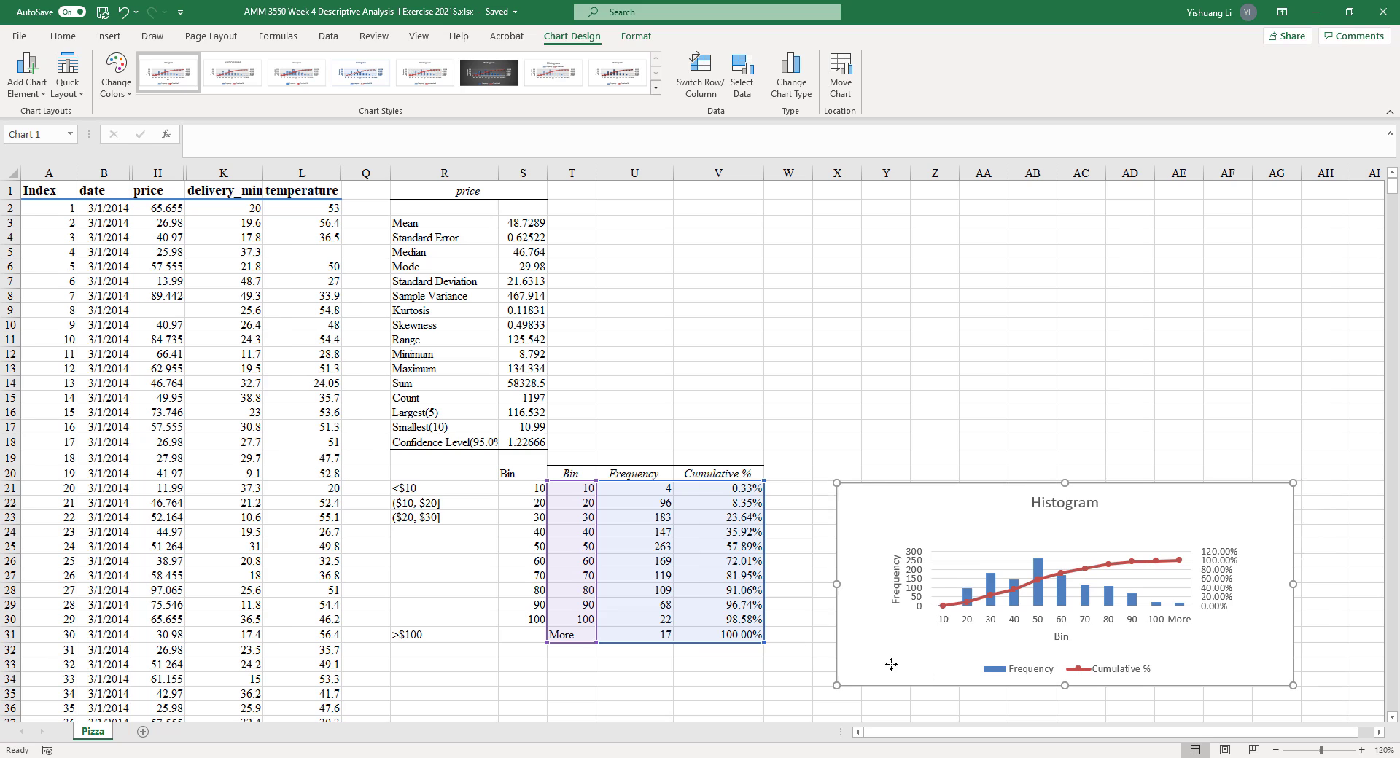
Move the histogram so its upper edge sits at about row 20 in column W, and open its horizontal axis formatting options
drag(891, 664, 854, 644)
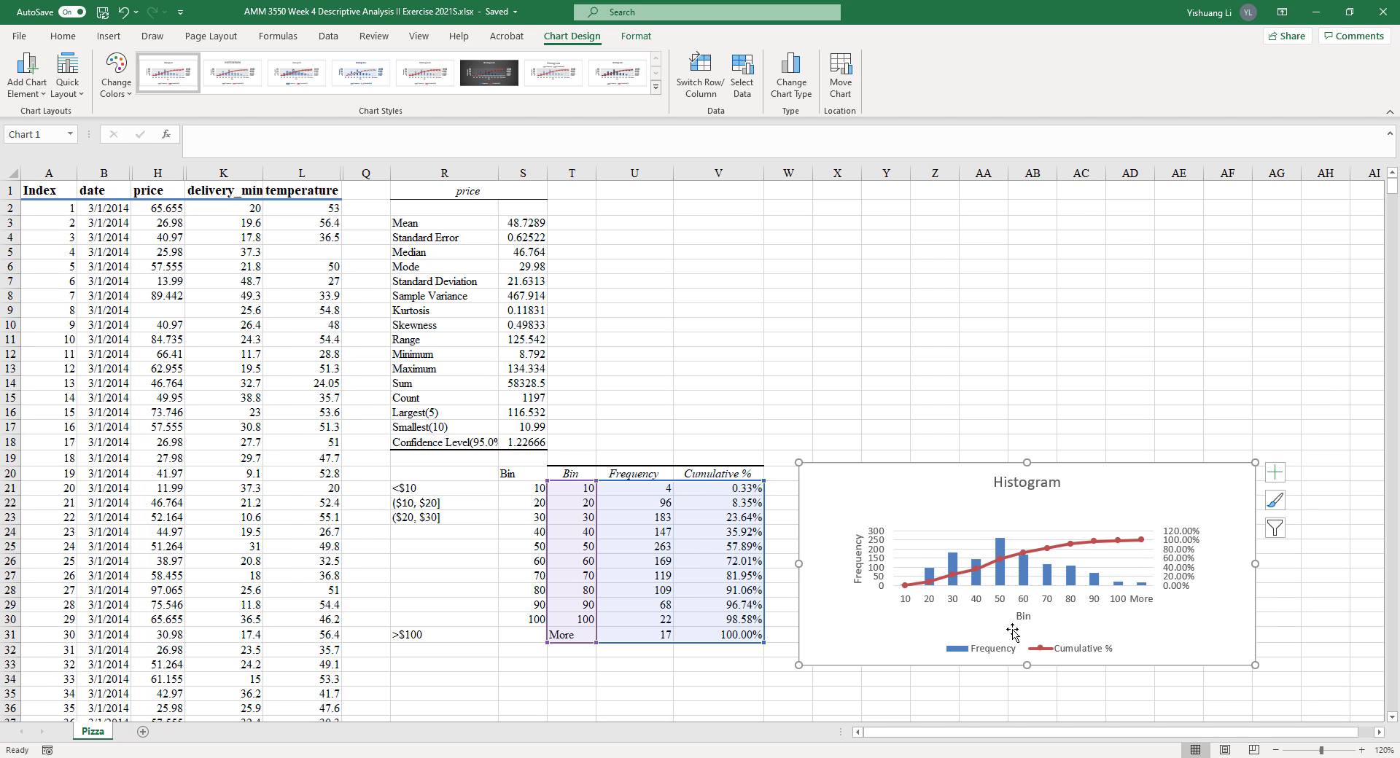
click(1027, 619)
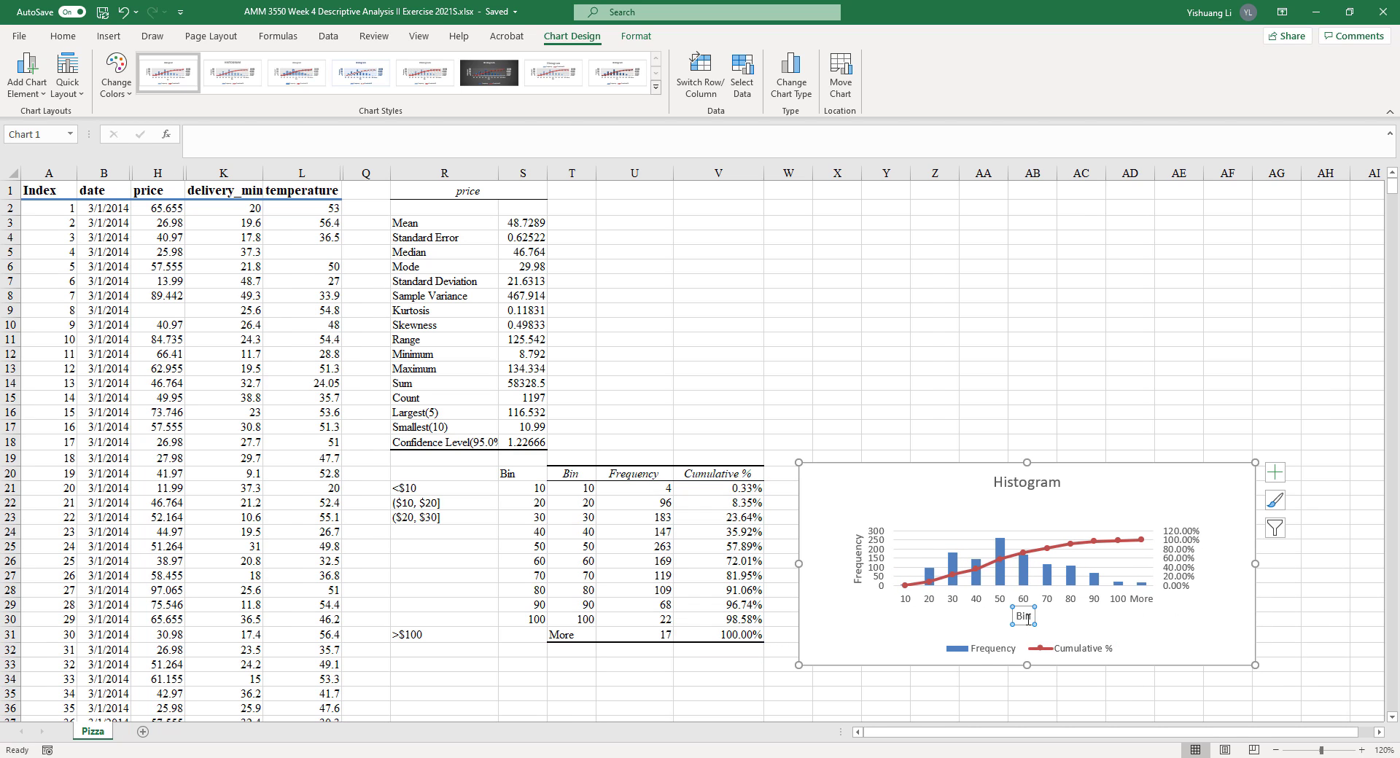
double_click(1028, 619)
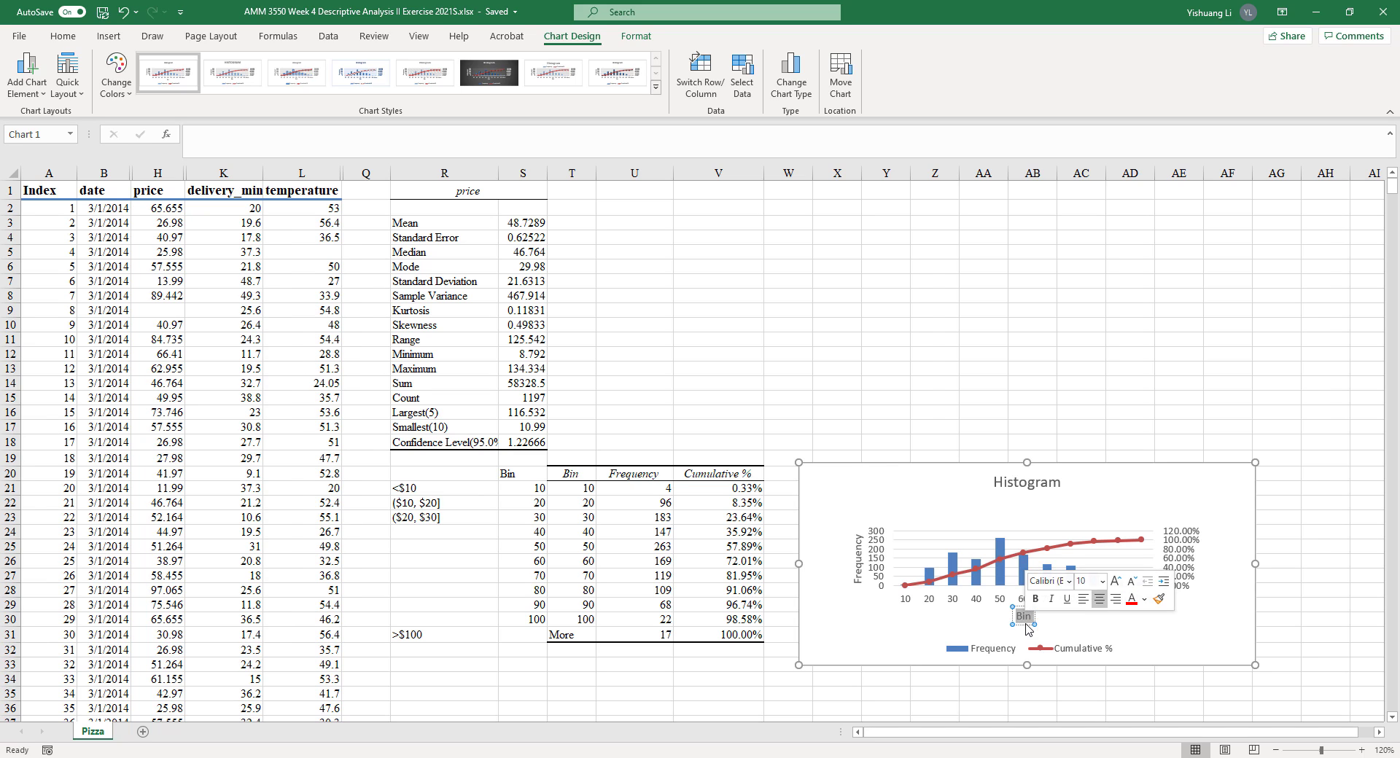
click(1024, 624)
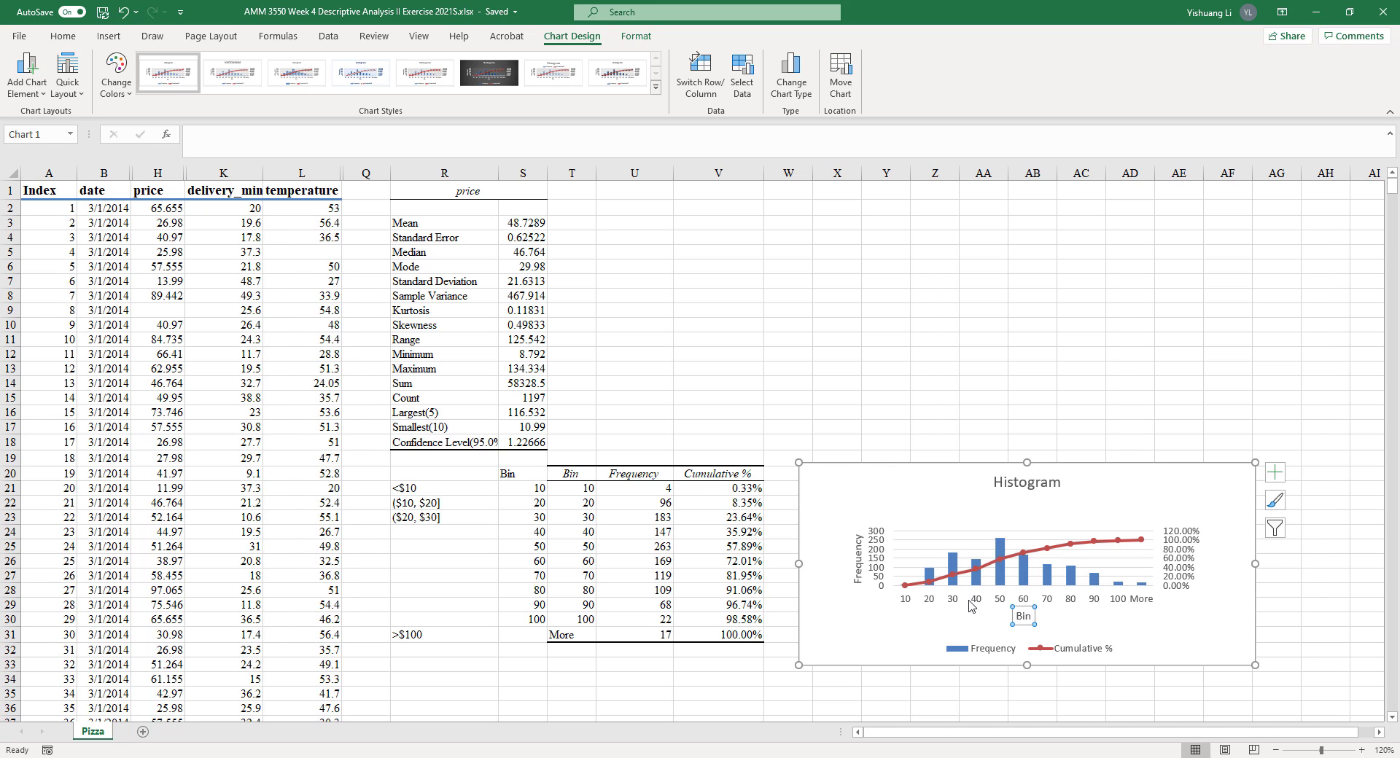
click(913, 615)
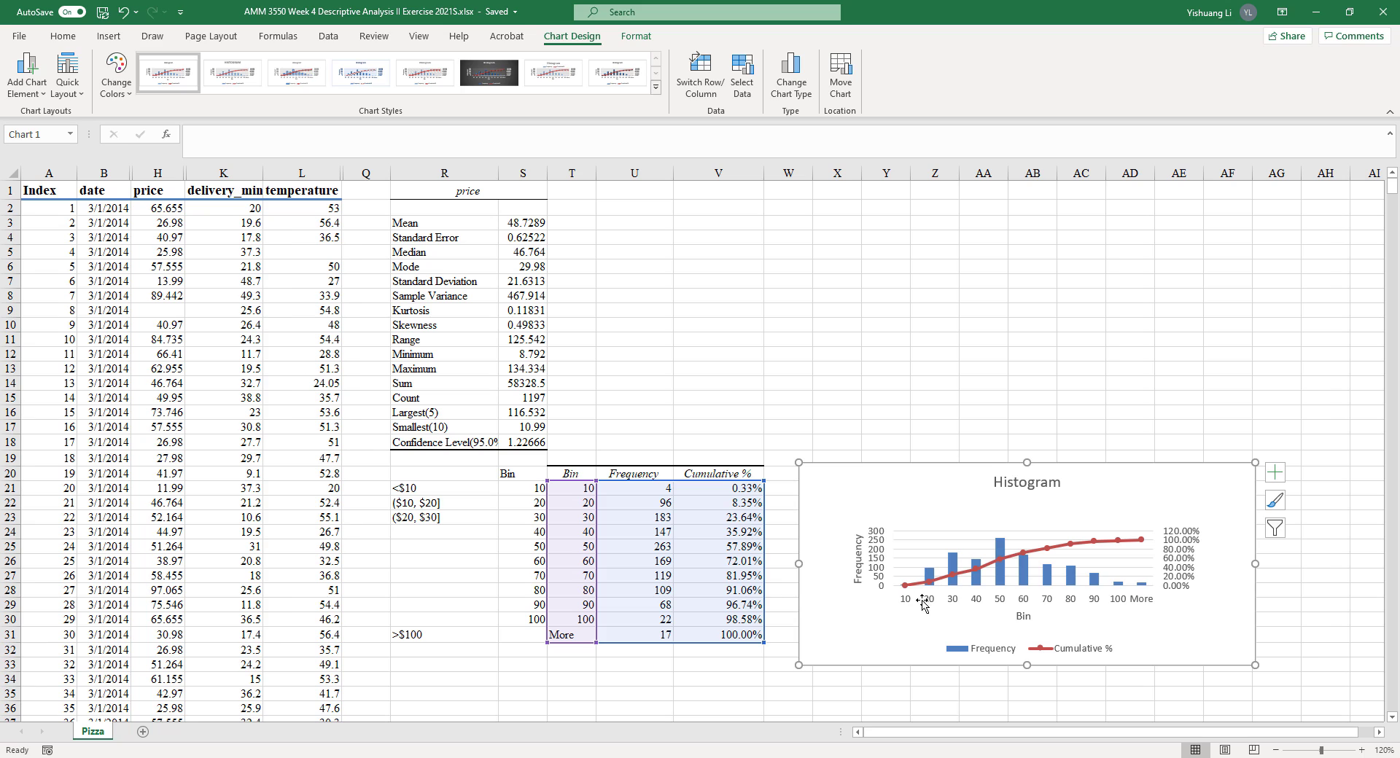
click(931, 605)
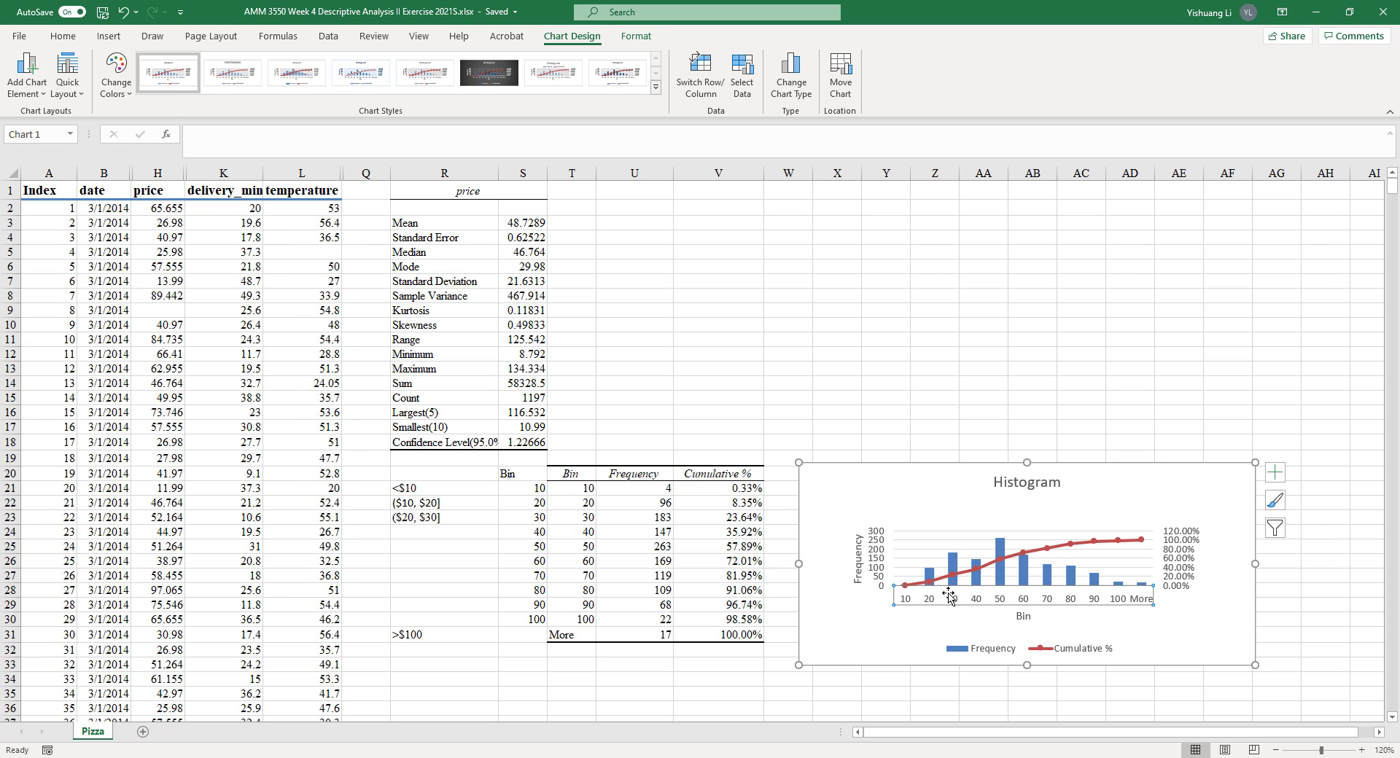
double_click(947, 600)
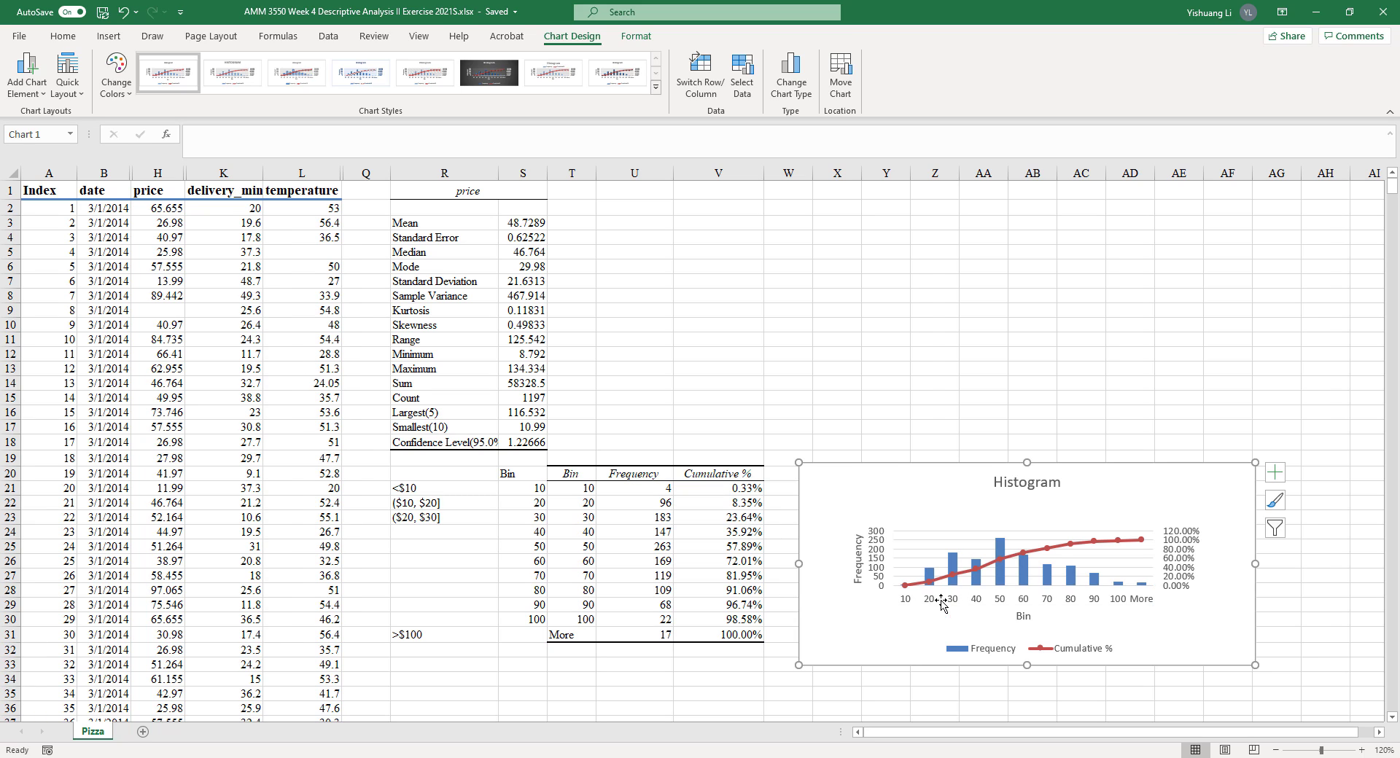
click(948, 602)
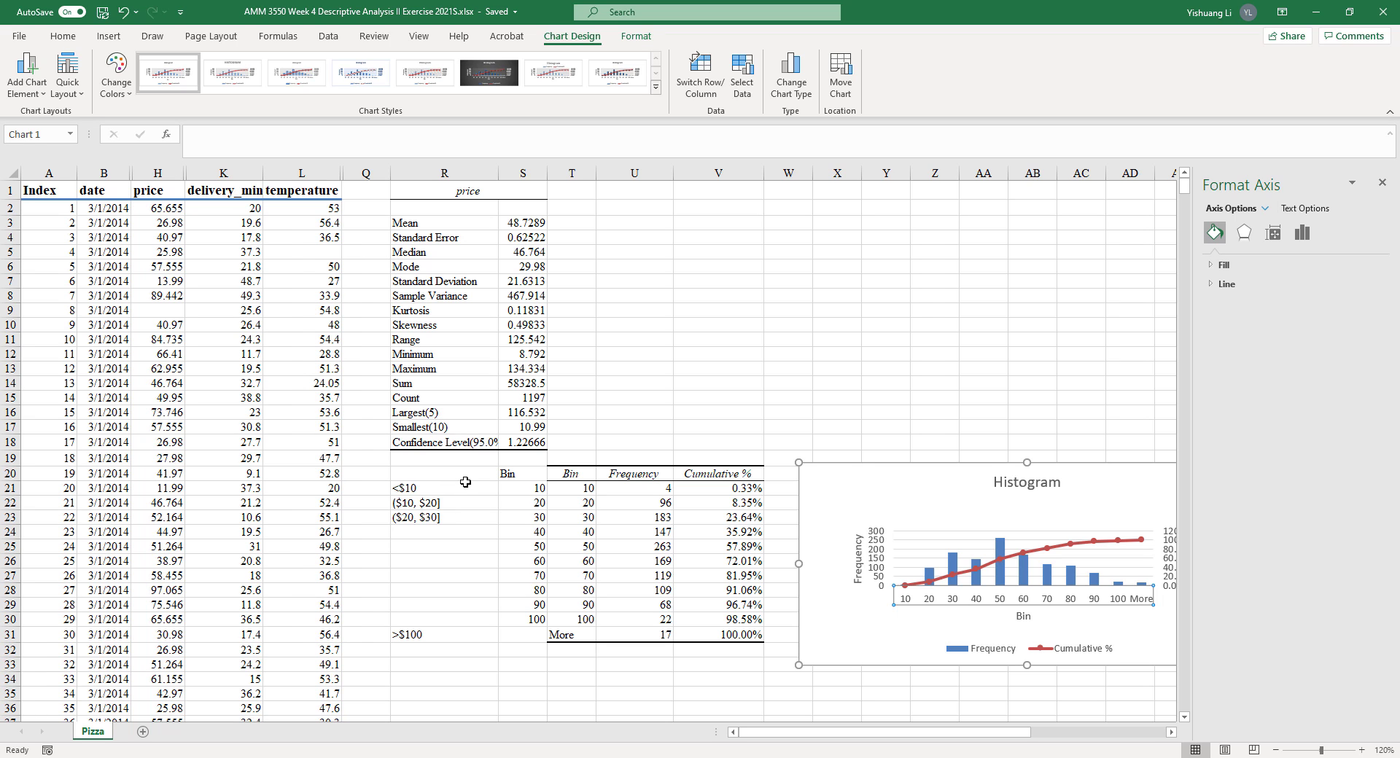
Close the axis formatting options and start a label formula in cell R24 with ="($"
click(467, 533)
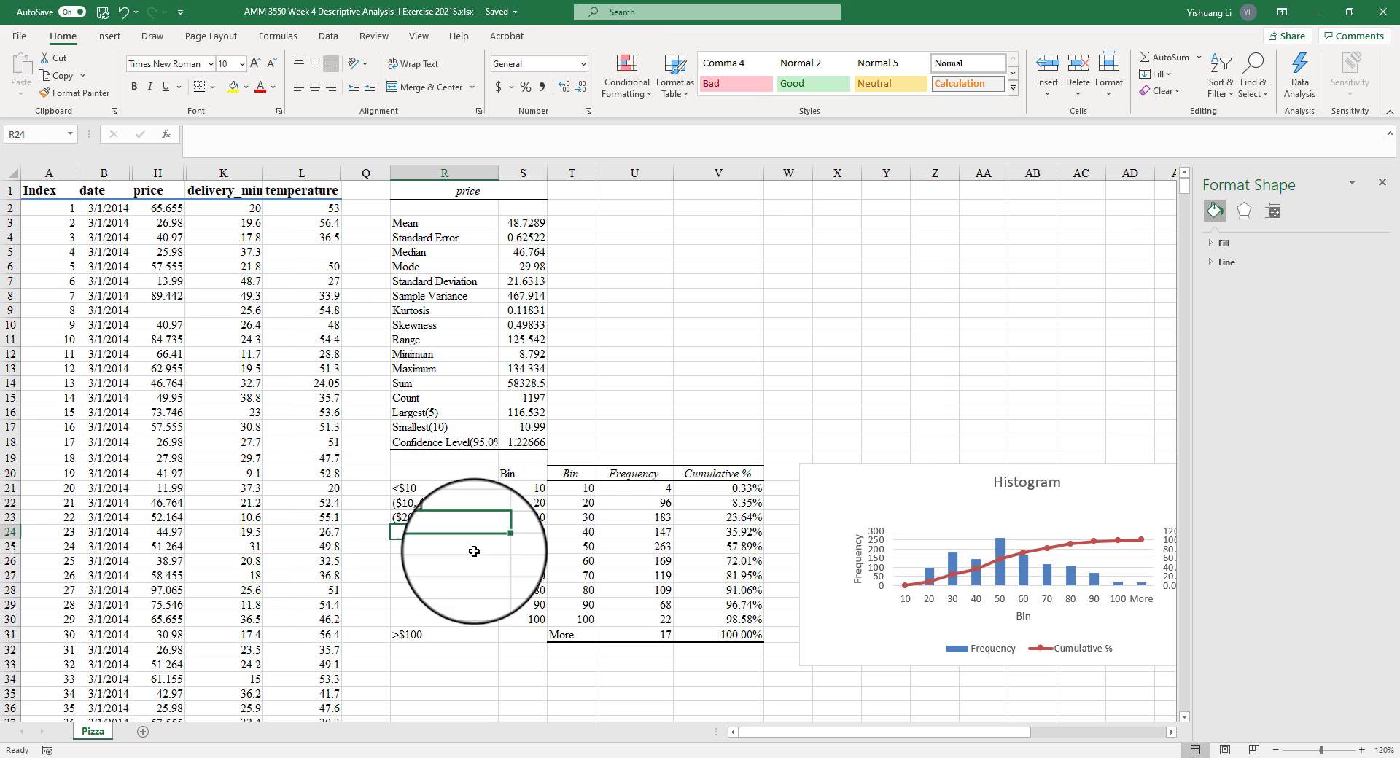
click(1383, 184)
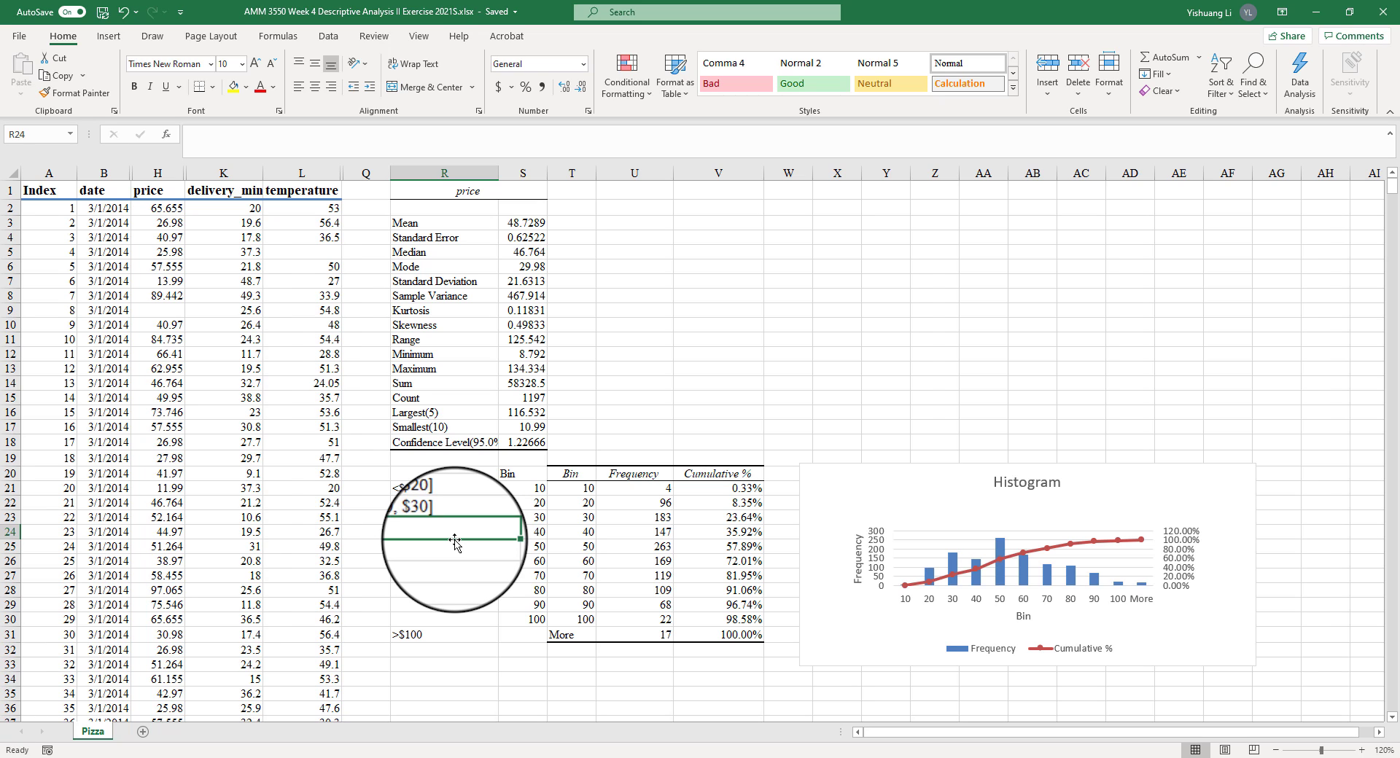
text(=)
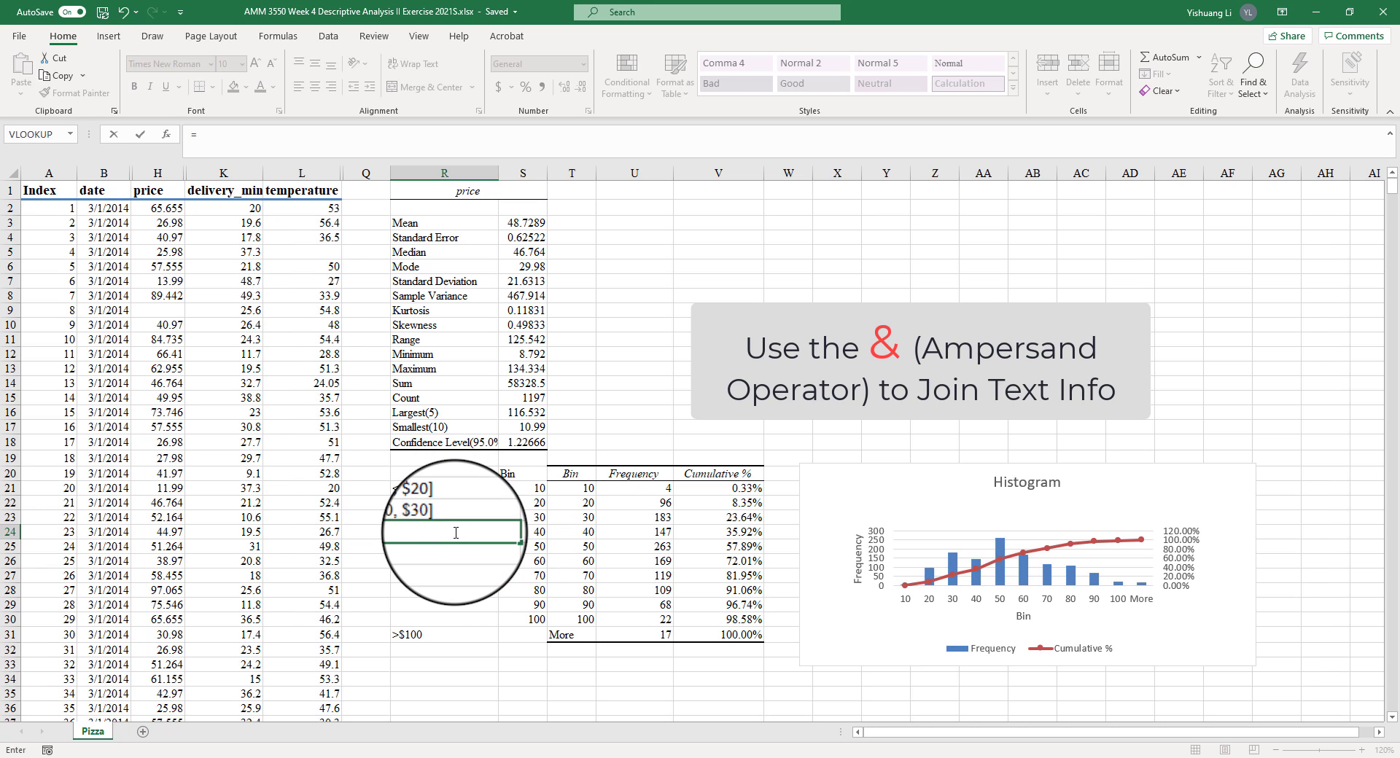
text("($)
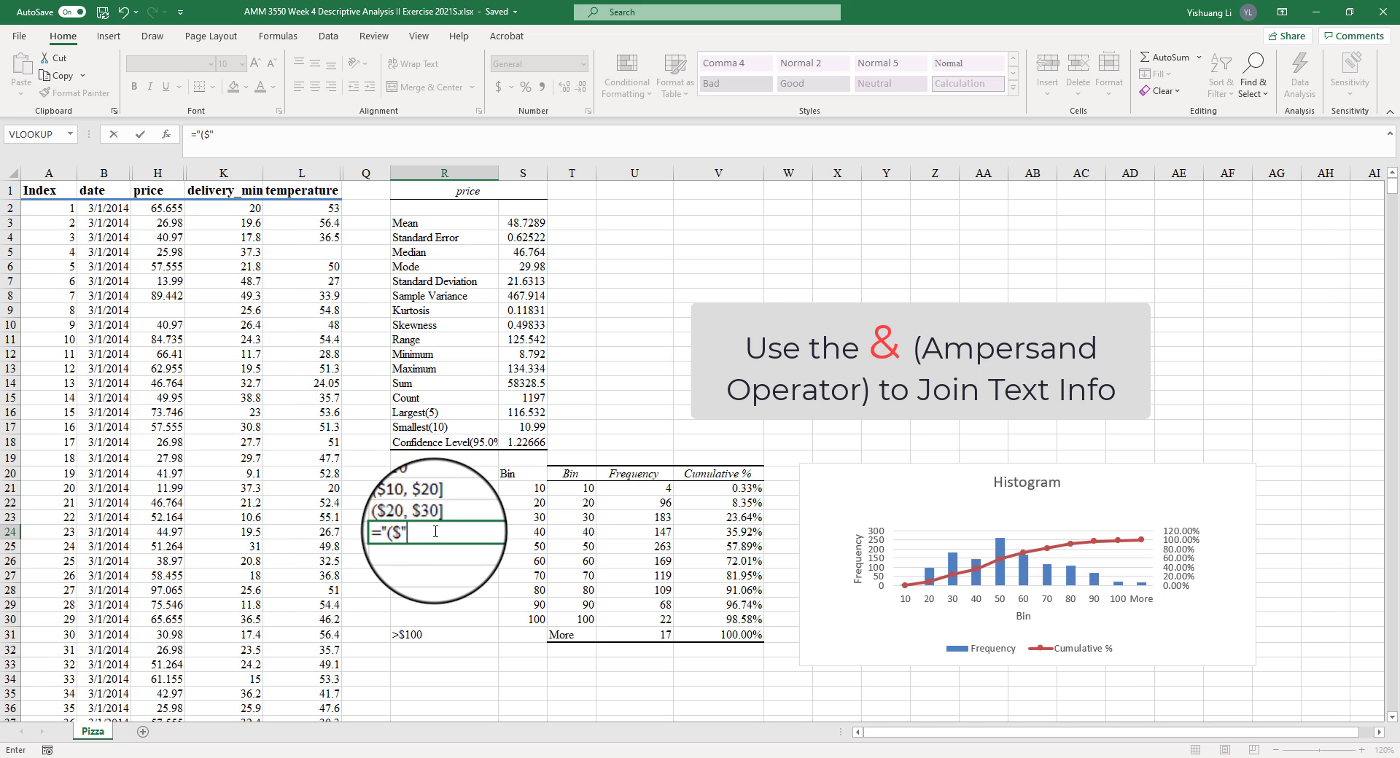
click(525, 519)
click(480, 532)
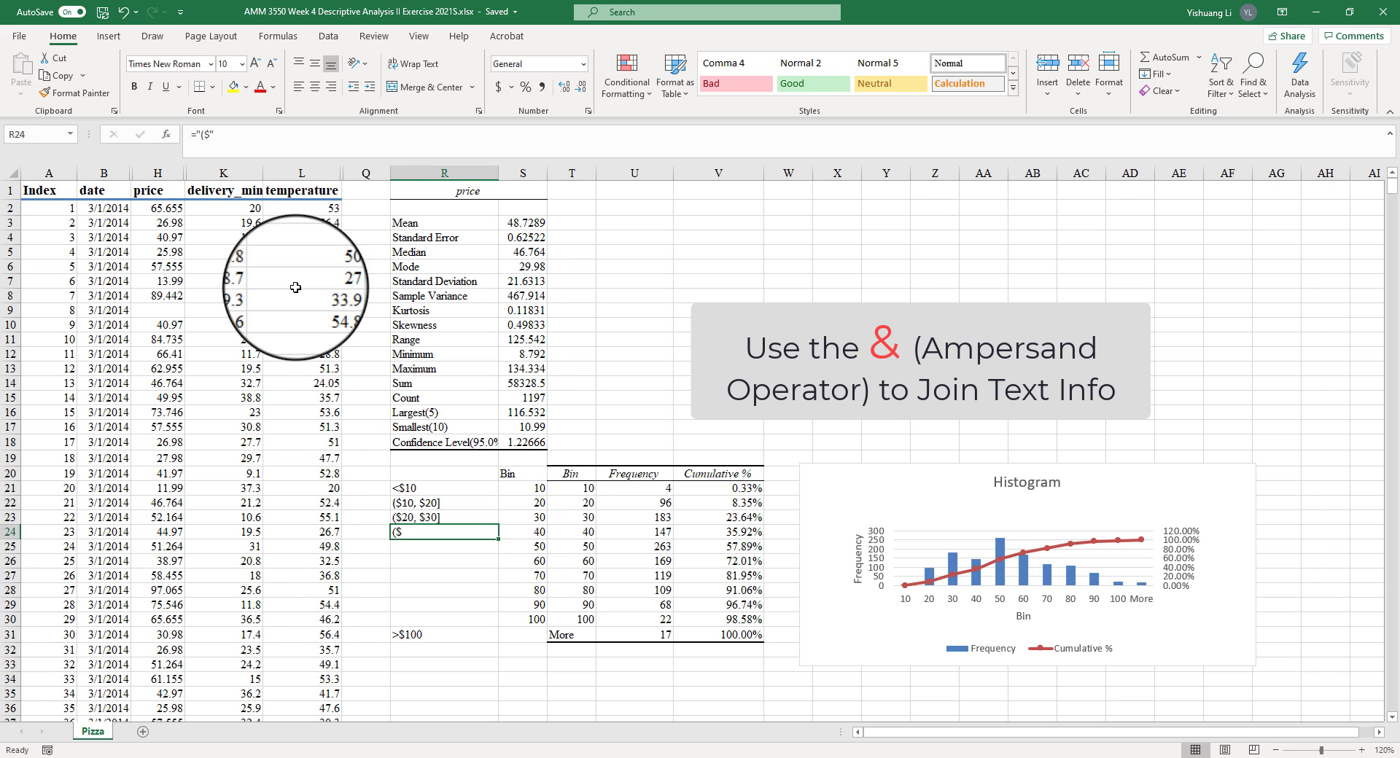
Complete the R24 formula as ="($"&S23&", $"&S24&"]" and fill it down through R30
click(228, 135)
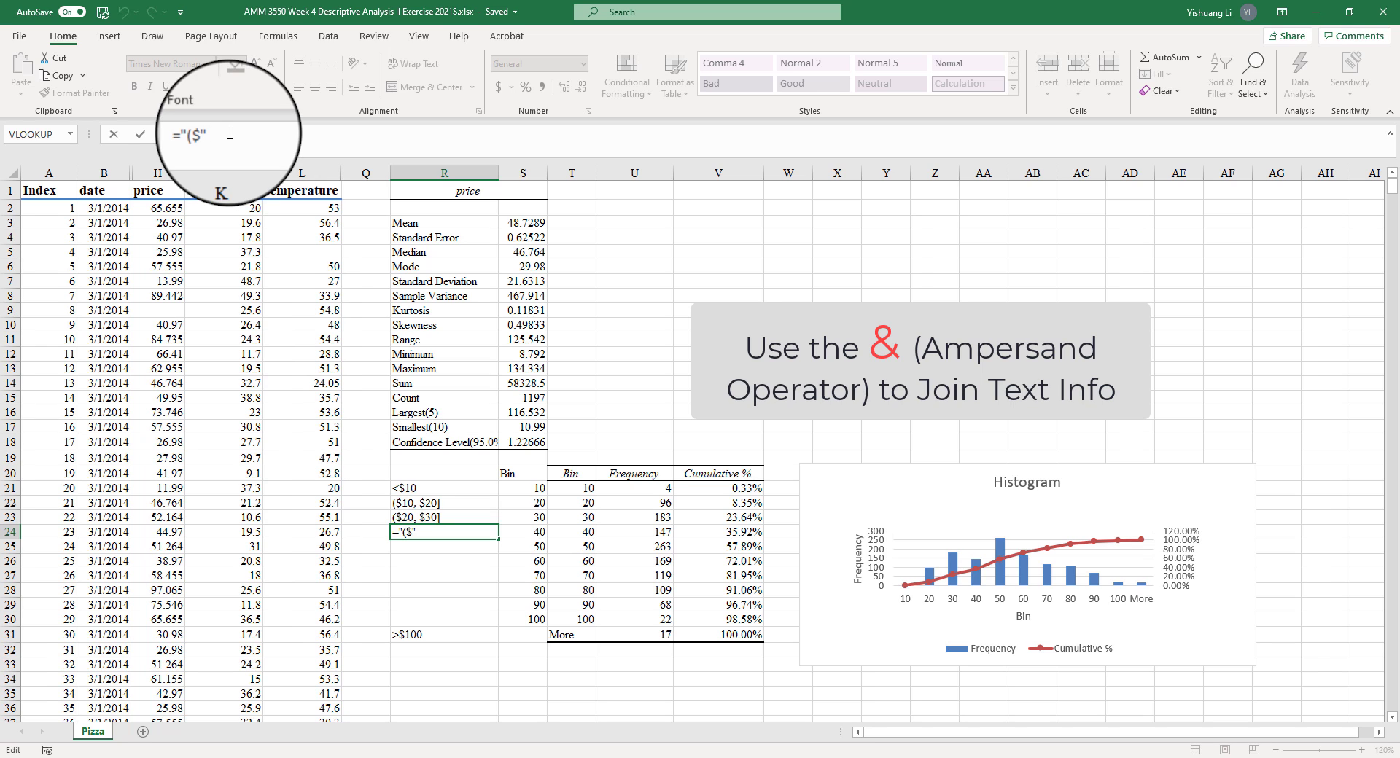
text(&)
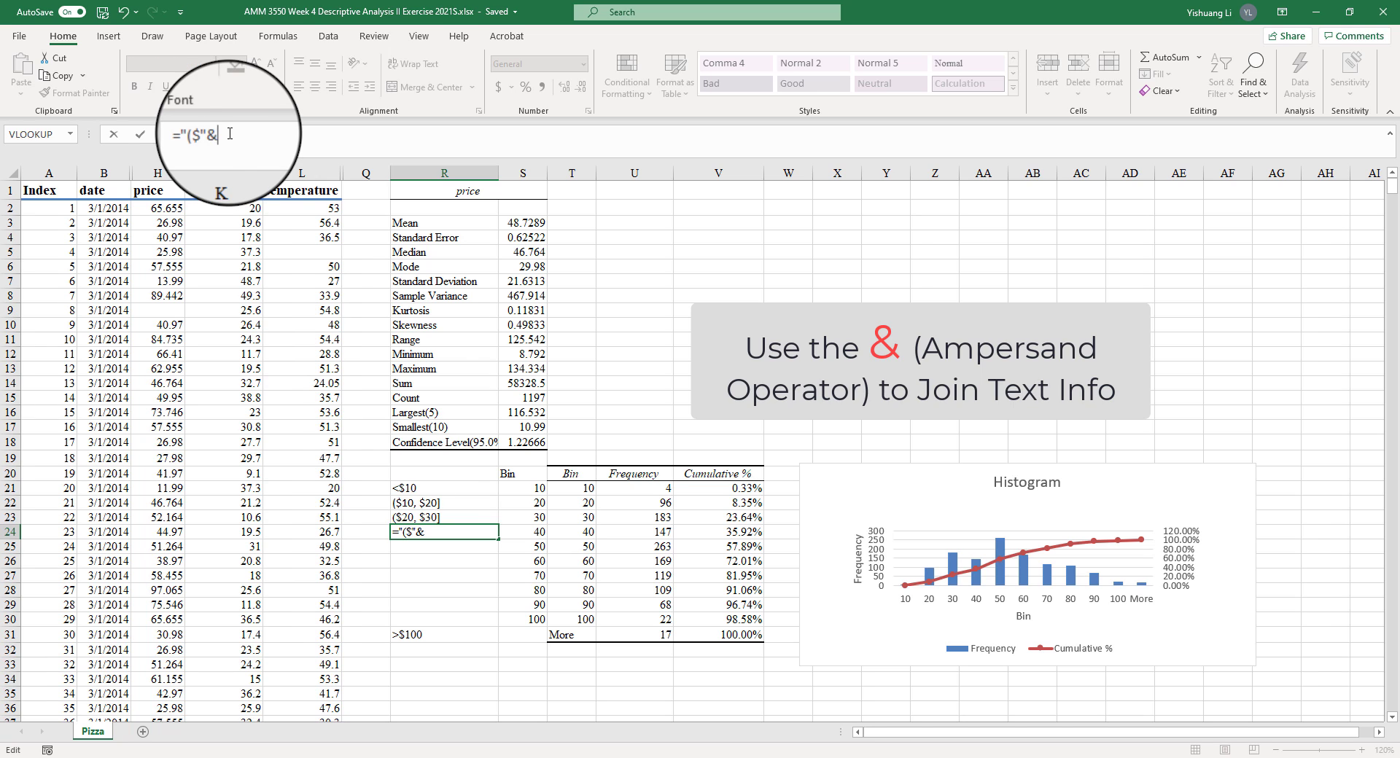
click(524, 519)
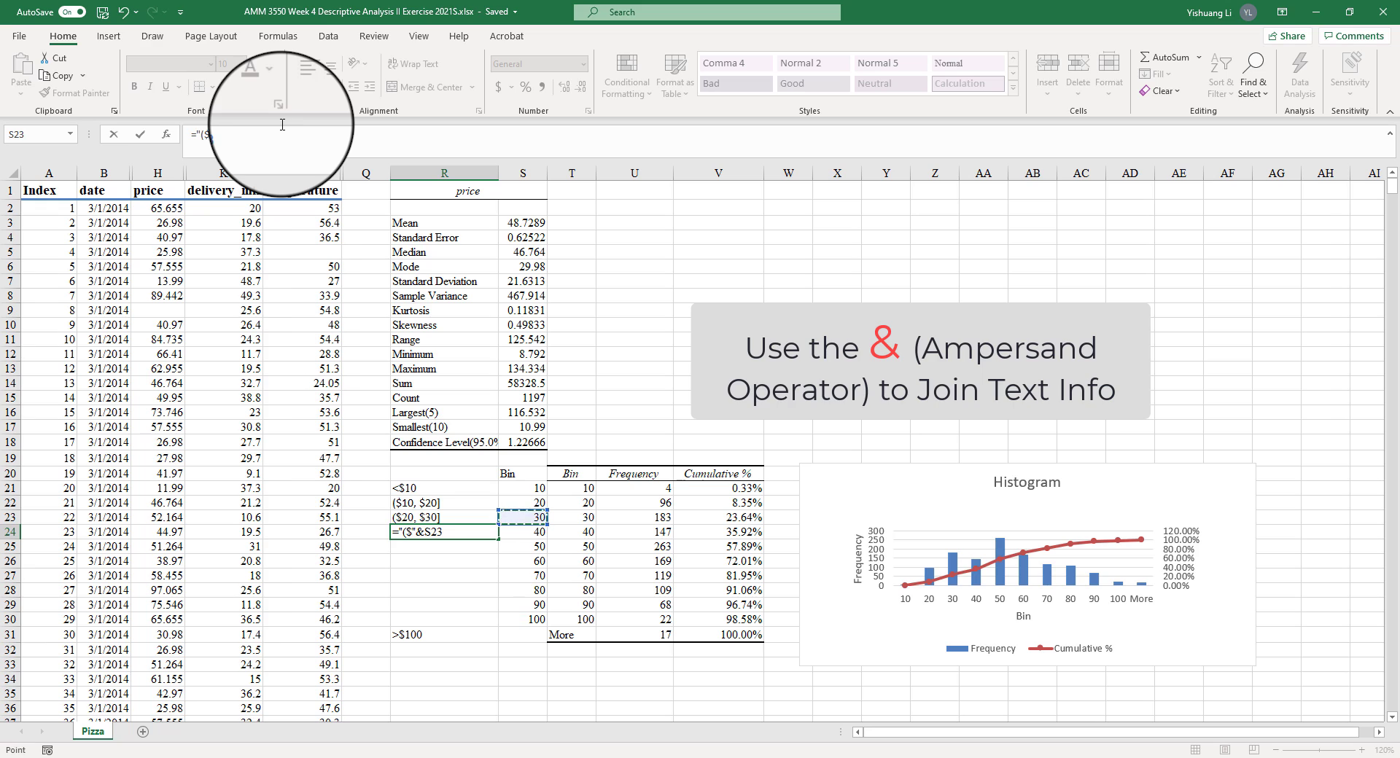
text(&", $"&)
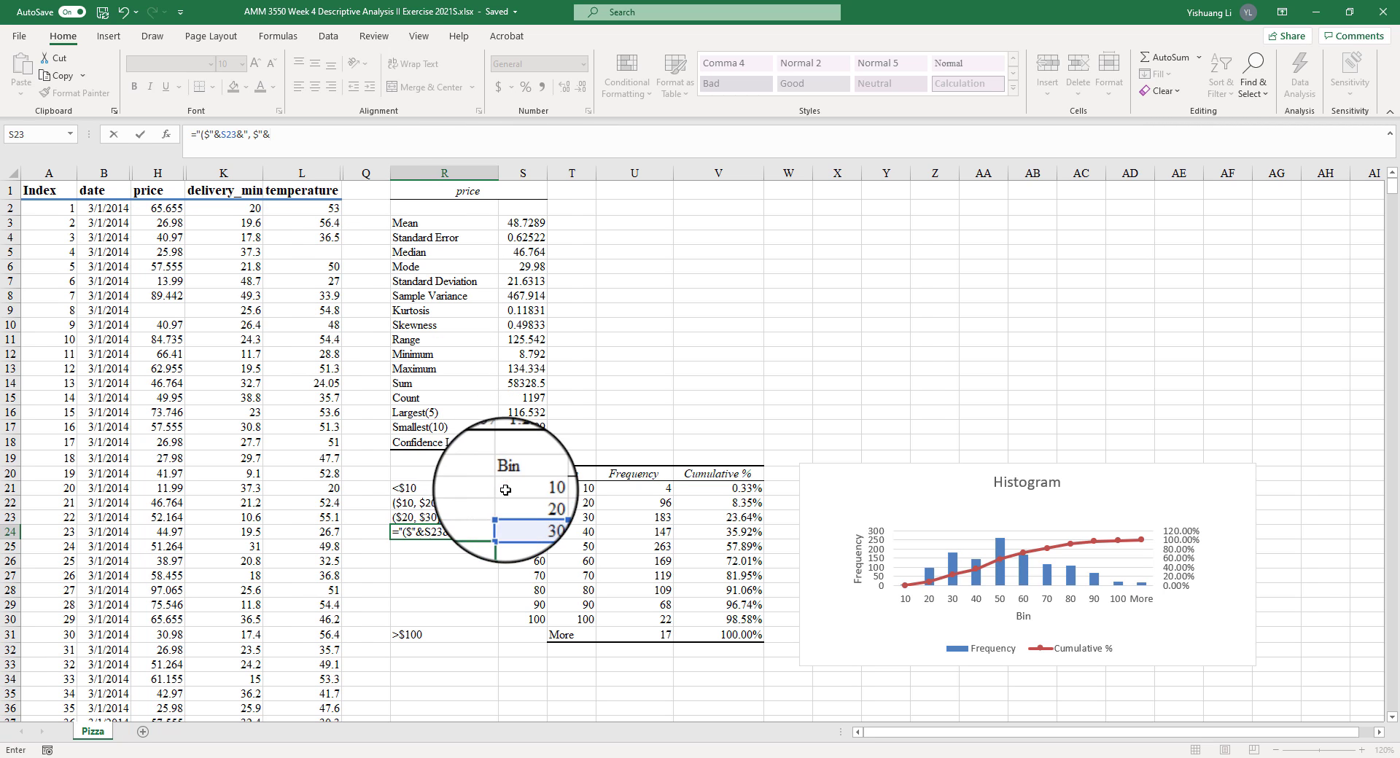
click(523, 531)
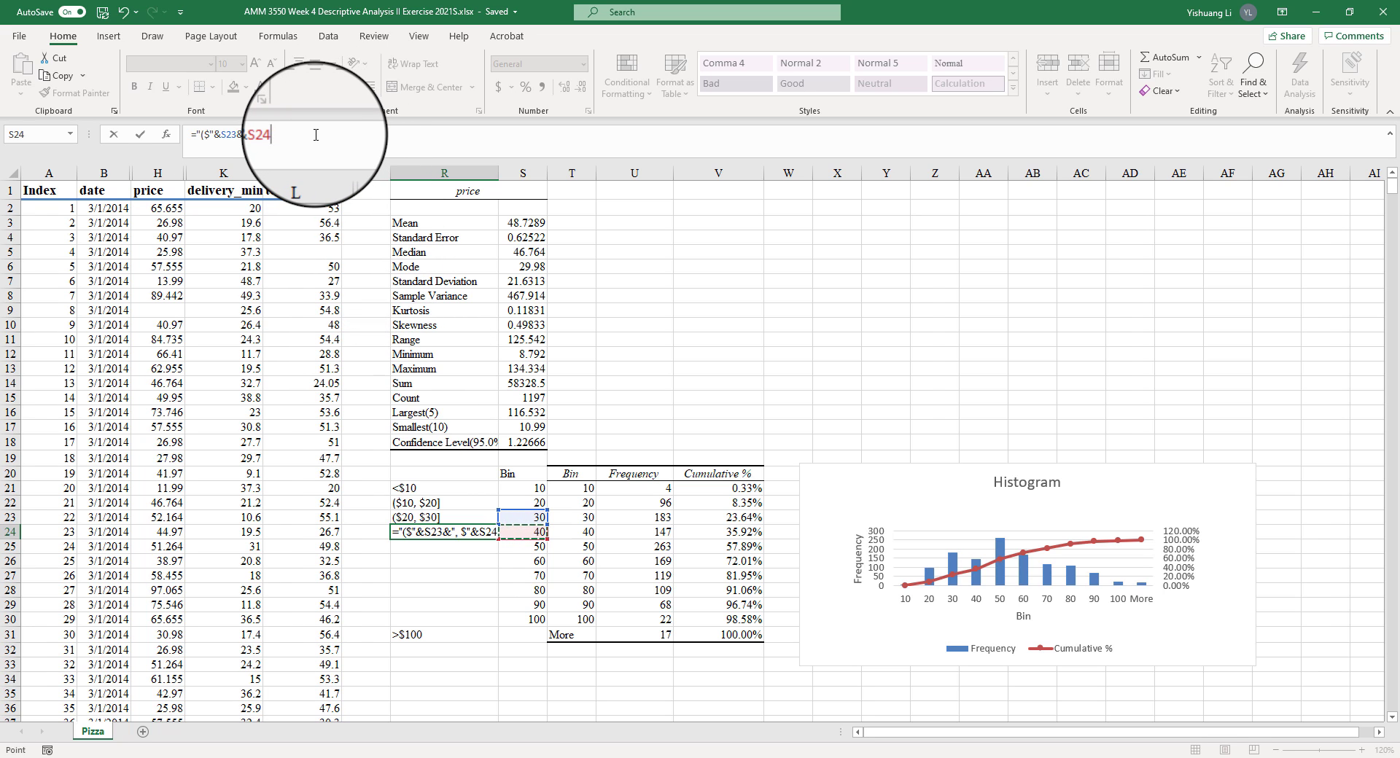
text(&)
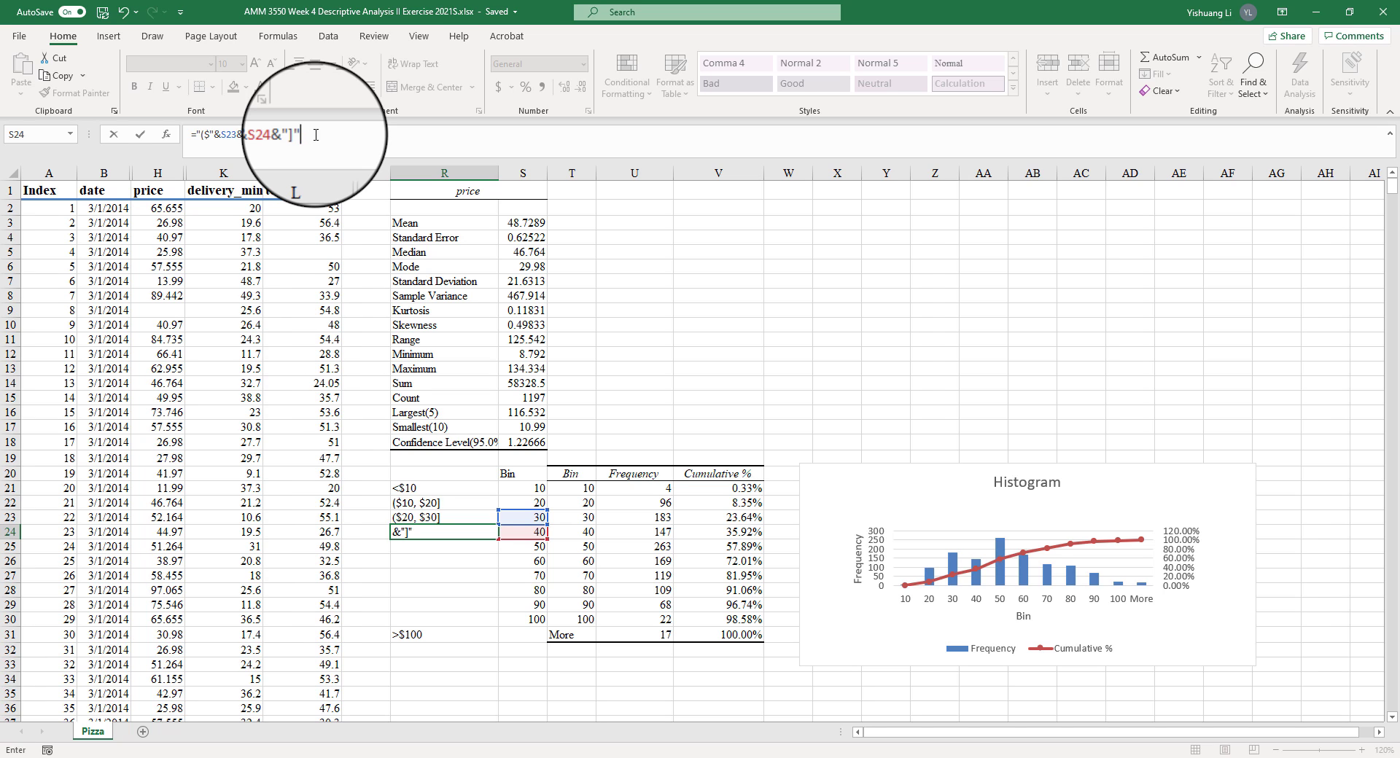
key(Return)
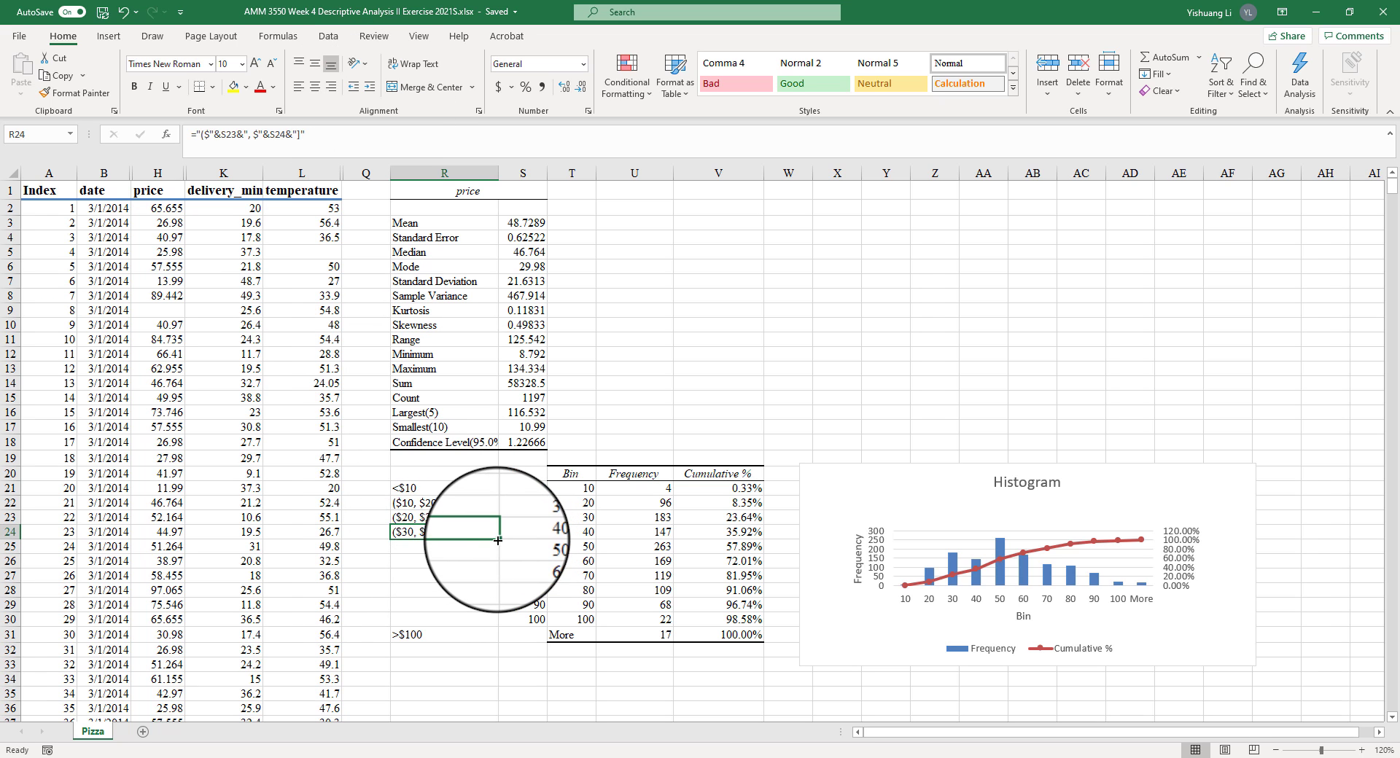
drag(498, 539, 491, 623)
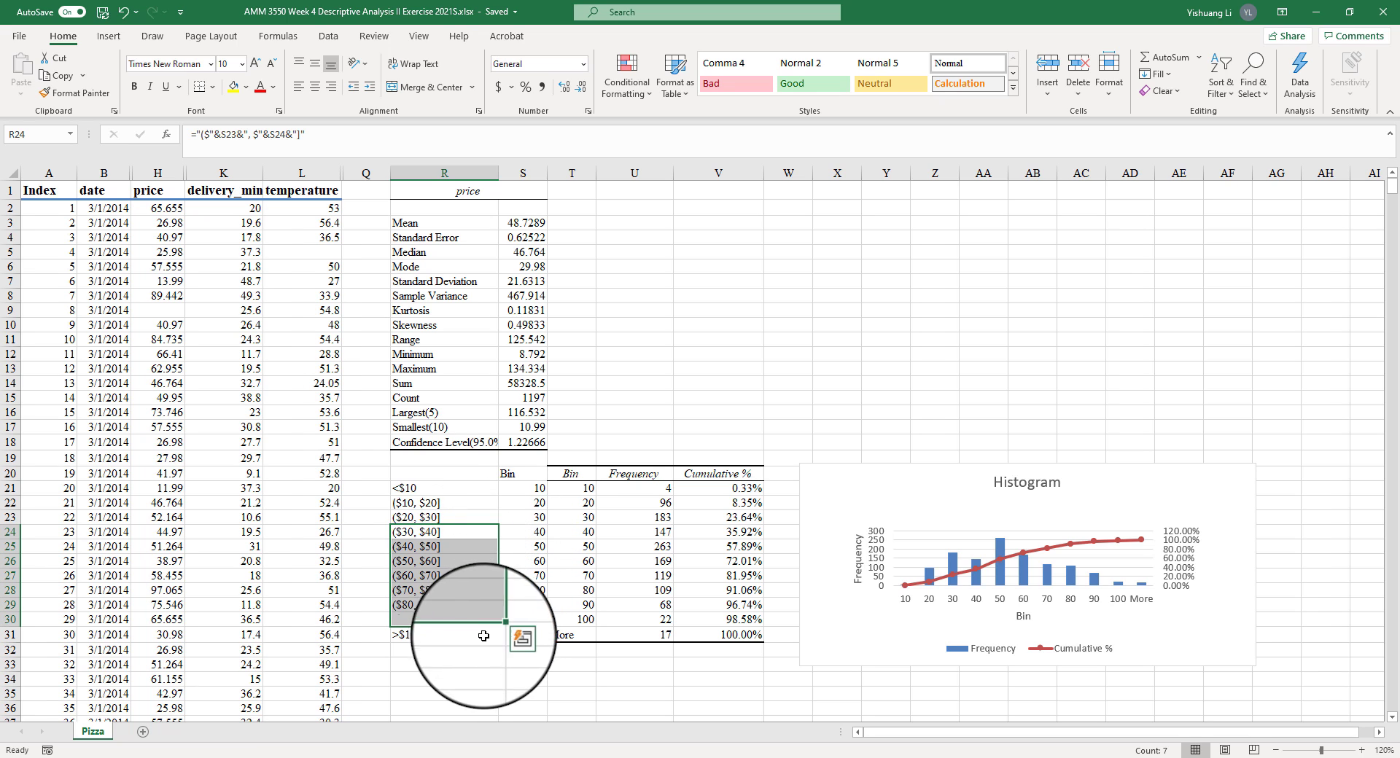
click(435, 637)
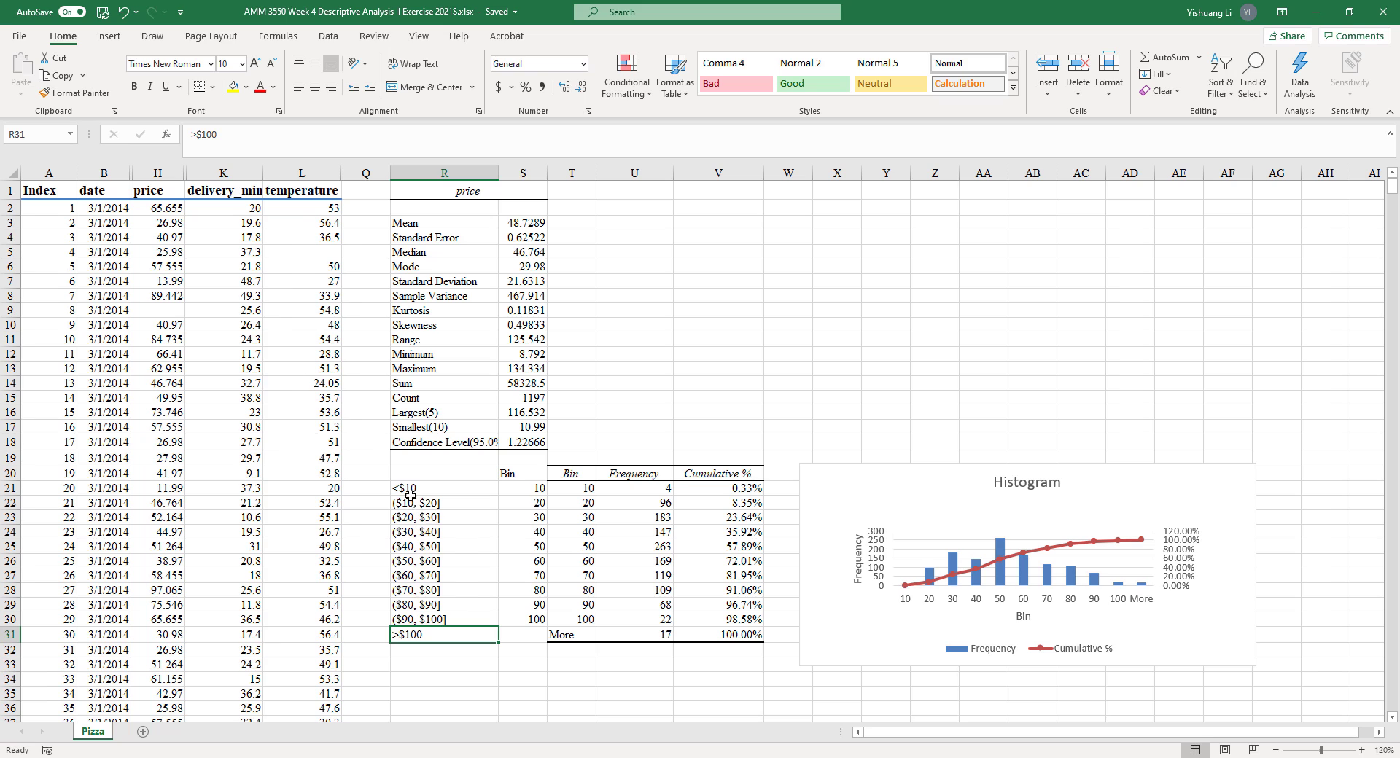
Examine the formatting options and available commands for the histogram's horizontal axis
click(1007, 605)
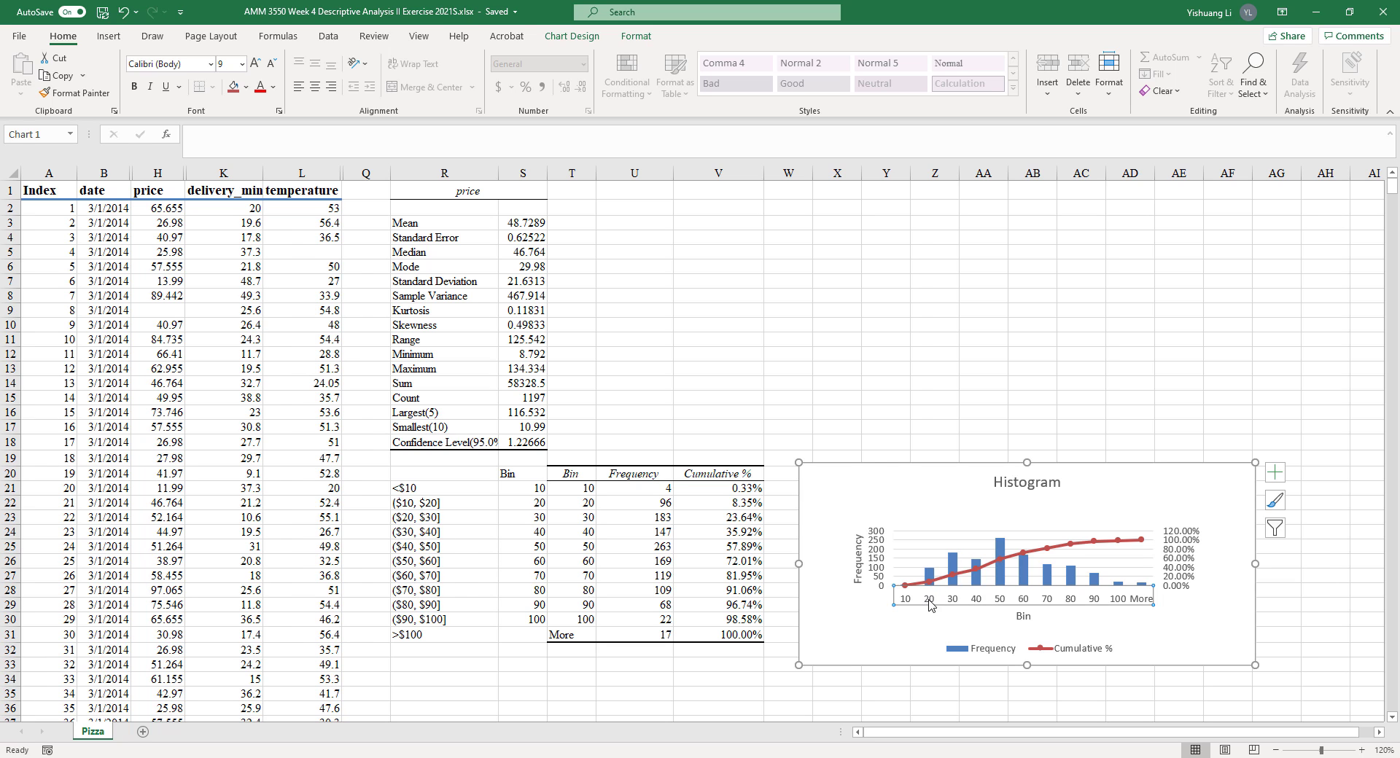
double_click(1048, 603)
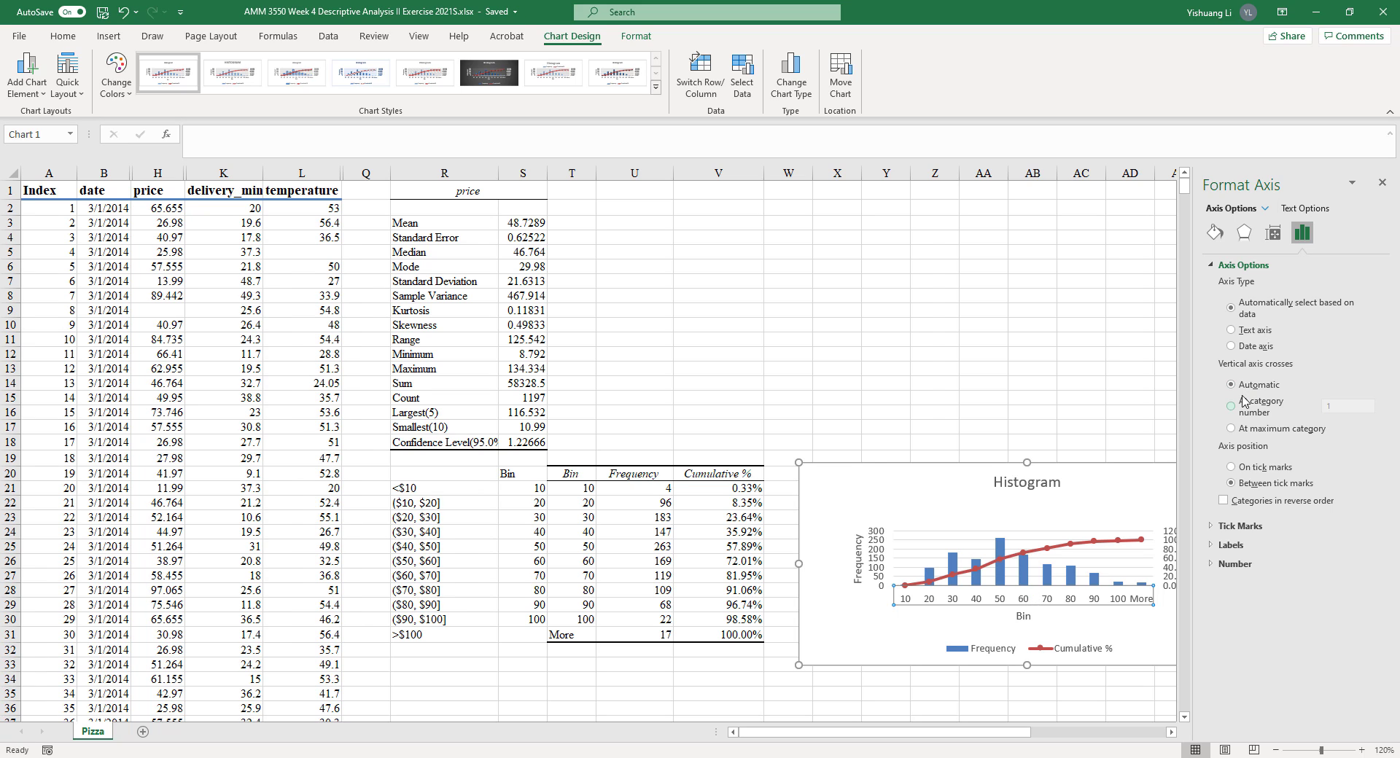
right_click(1062, 604)
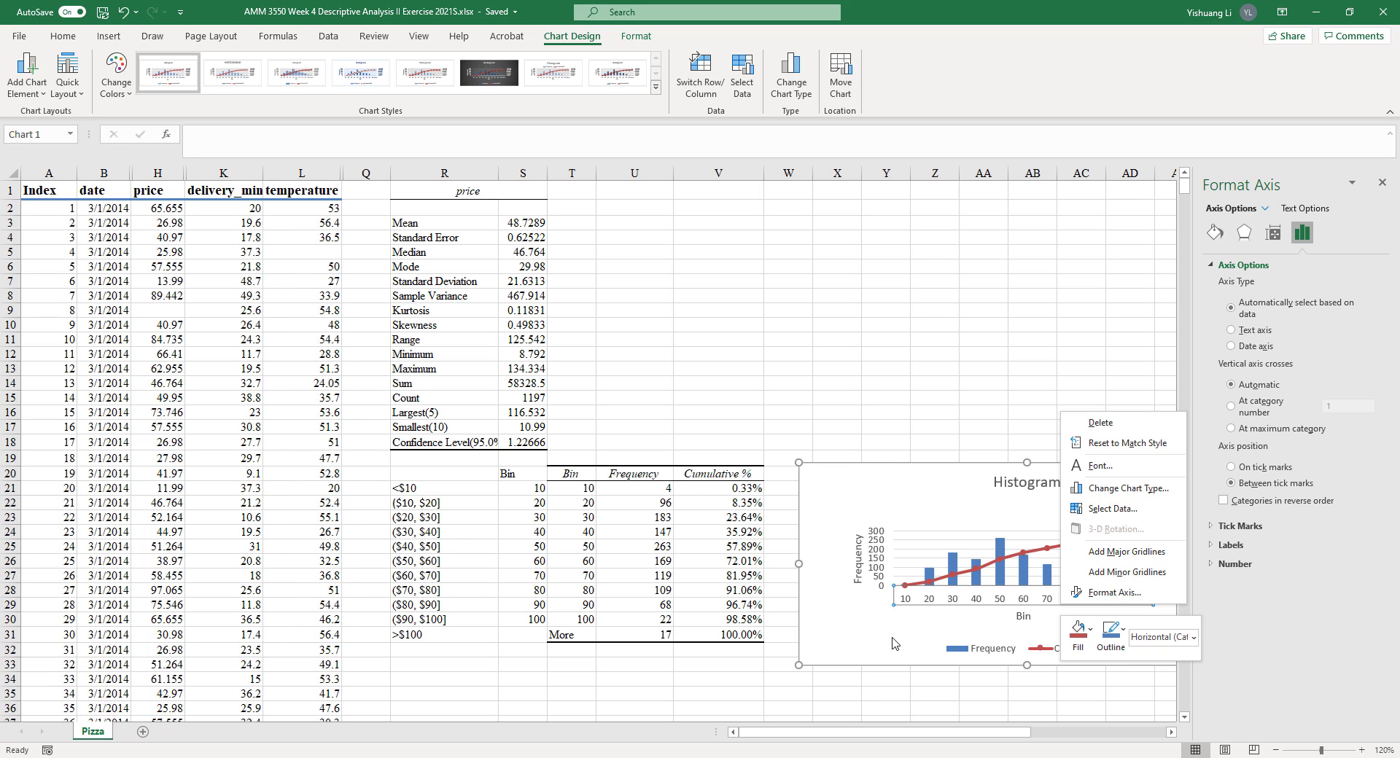
key(Escape)
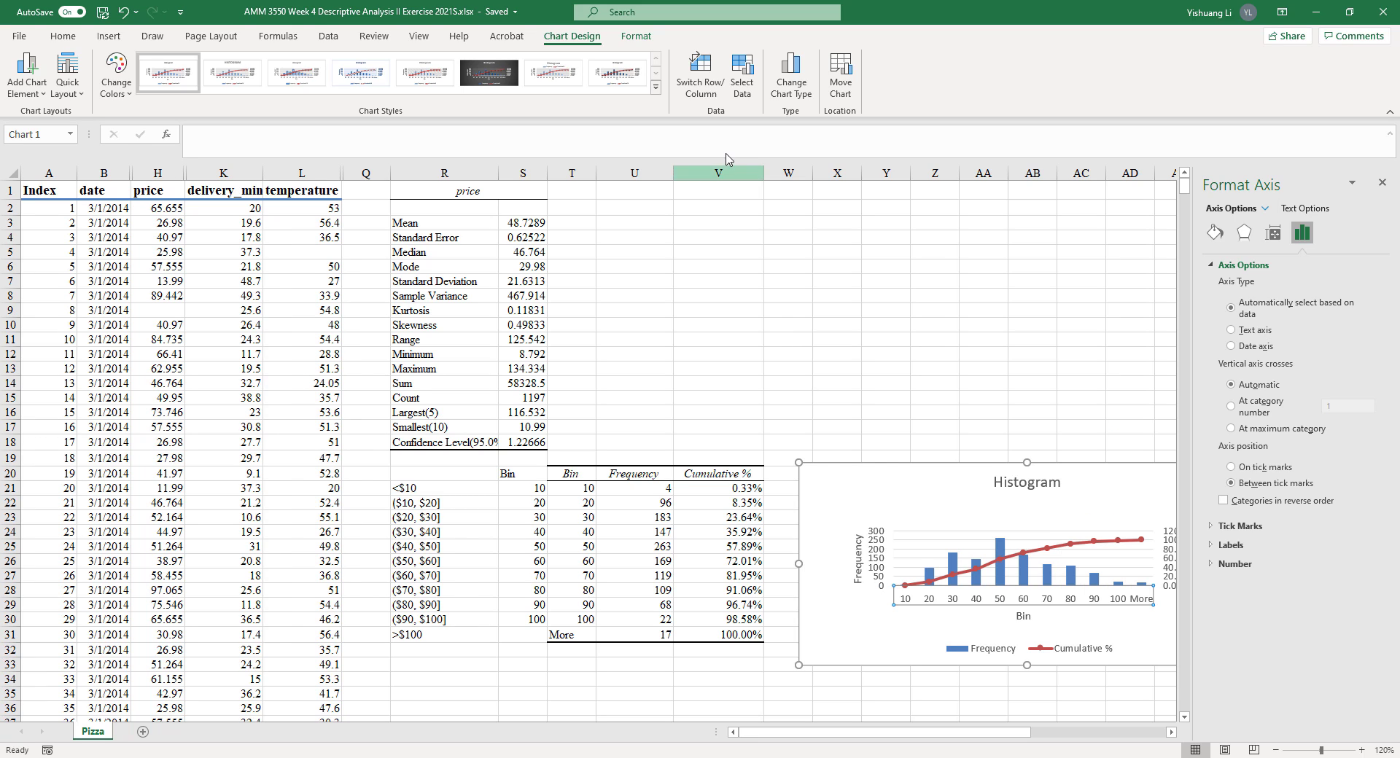
Change the chart's horizontal category labels to the price ranges in R21:R31 through its data source
click(743, 73)
drag(845, 297, 906, 193)
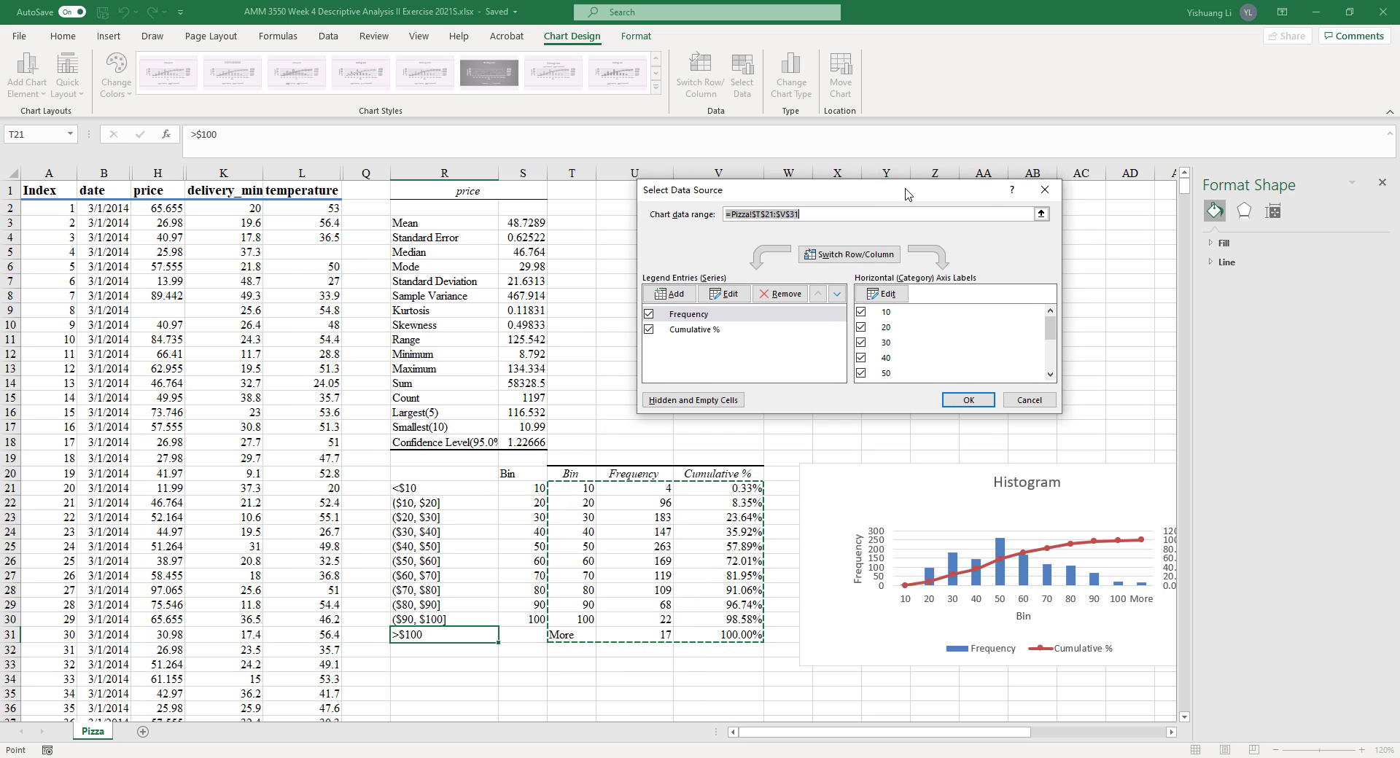
drag(902, 191, 899, 191)
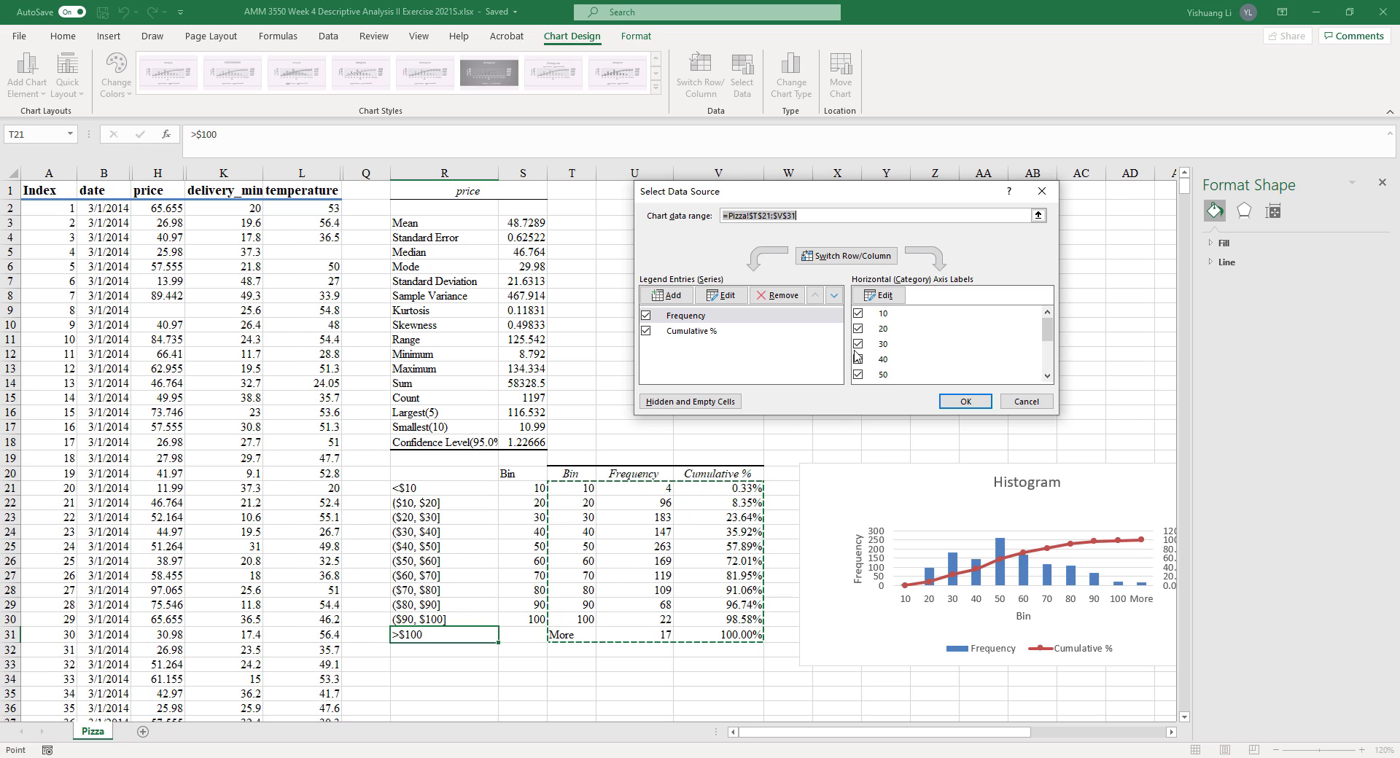
click(879, 294)
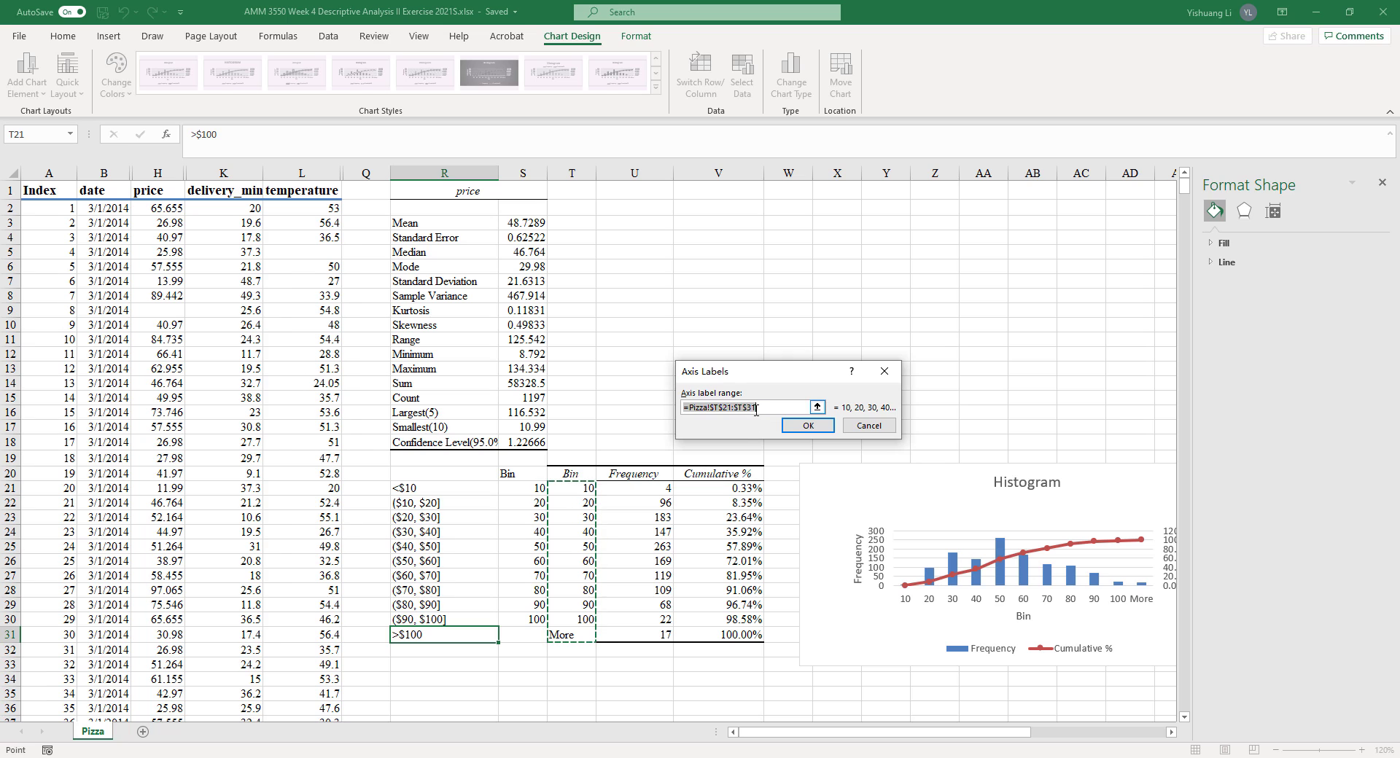
key(BackSpace)
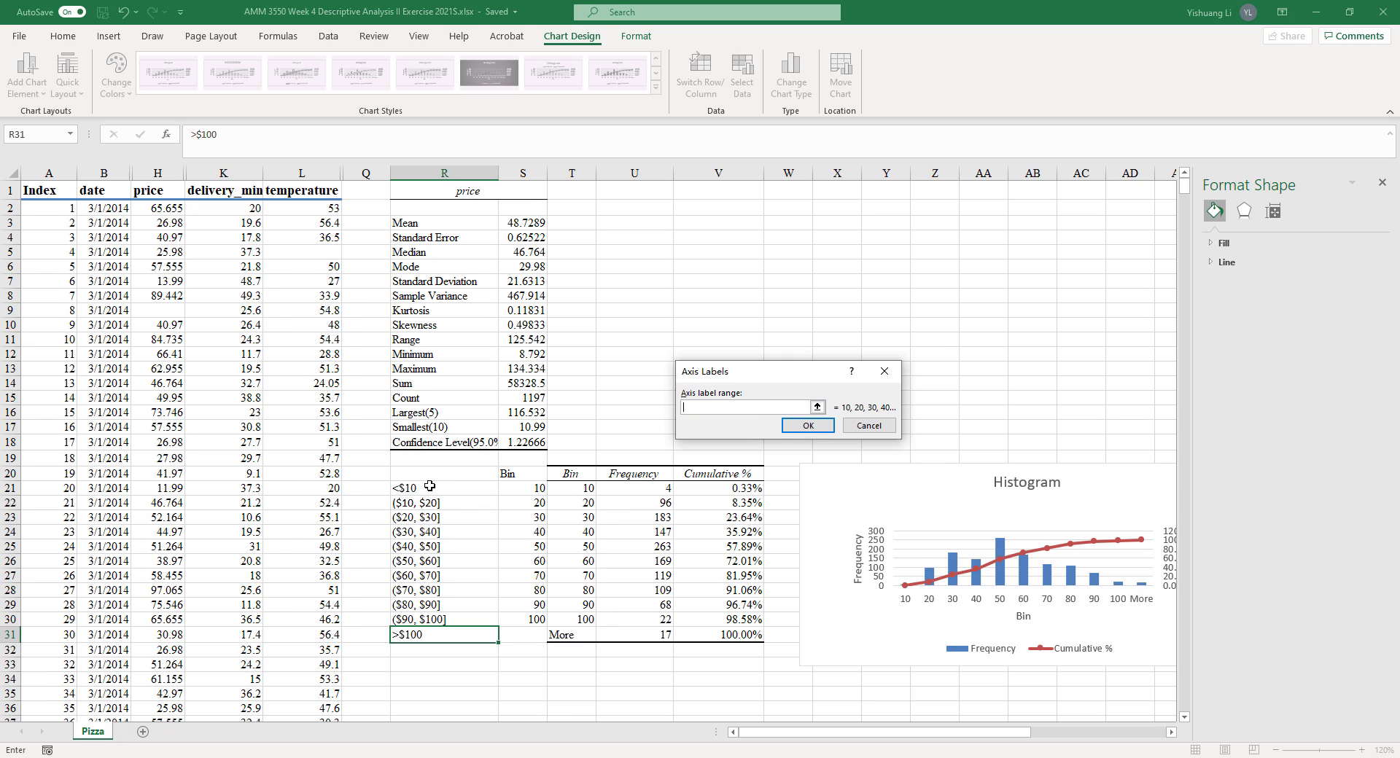
drag(440, 486, 443, 636)
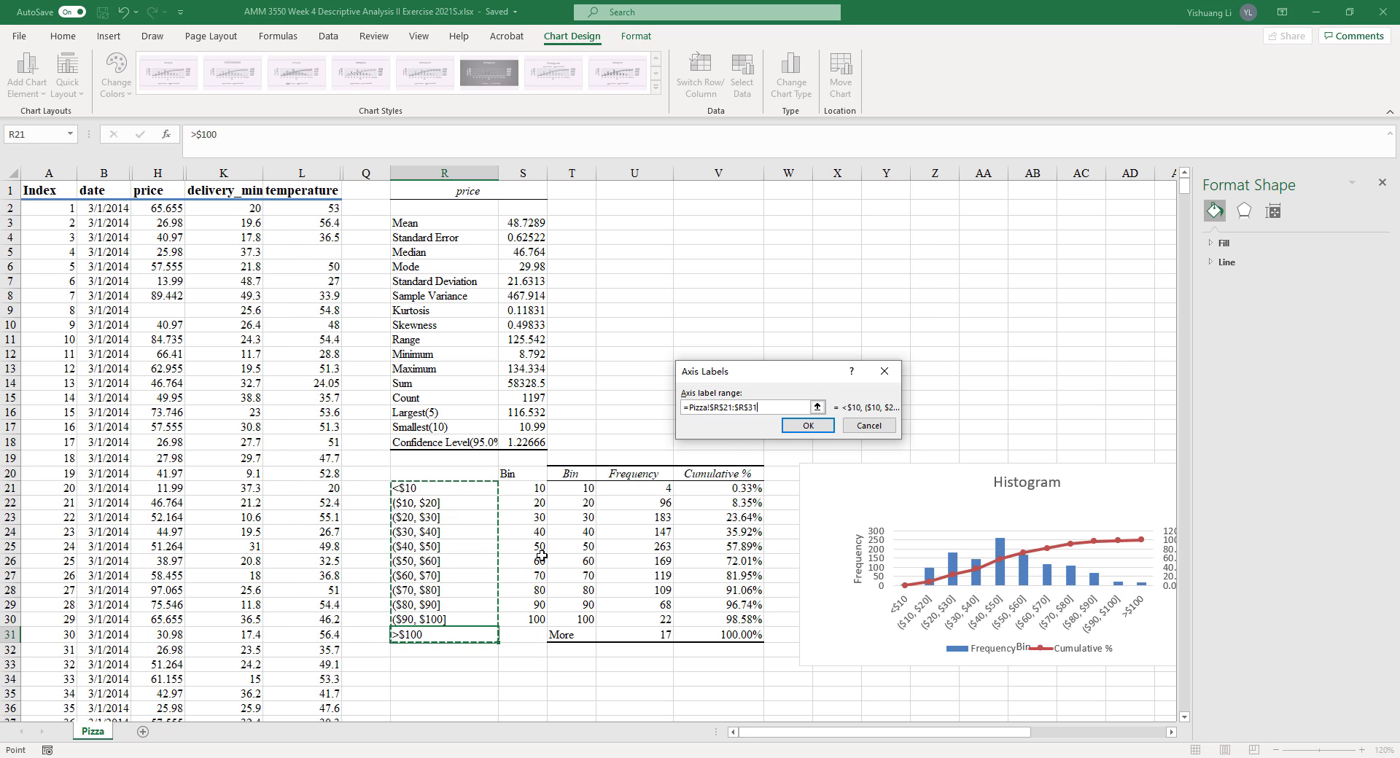
click(811, 428)
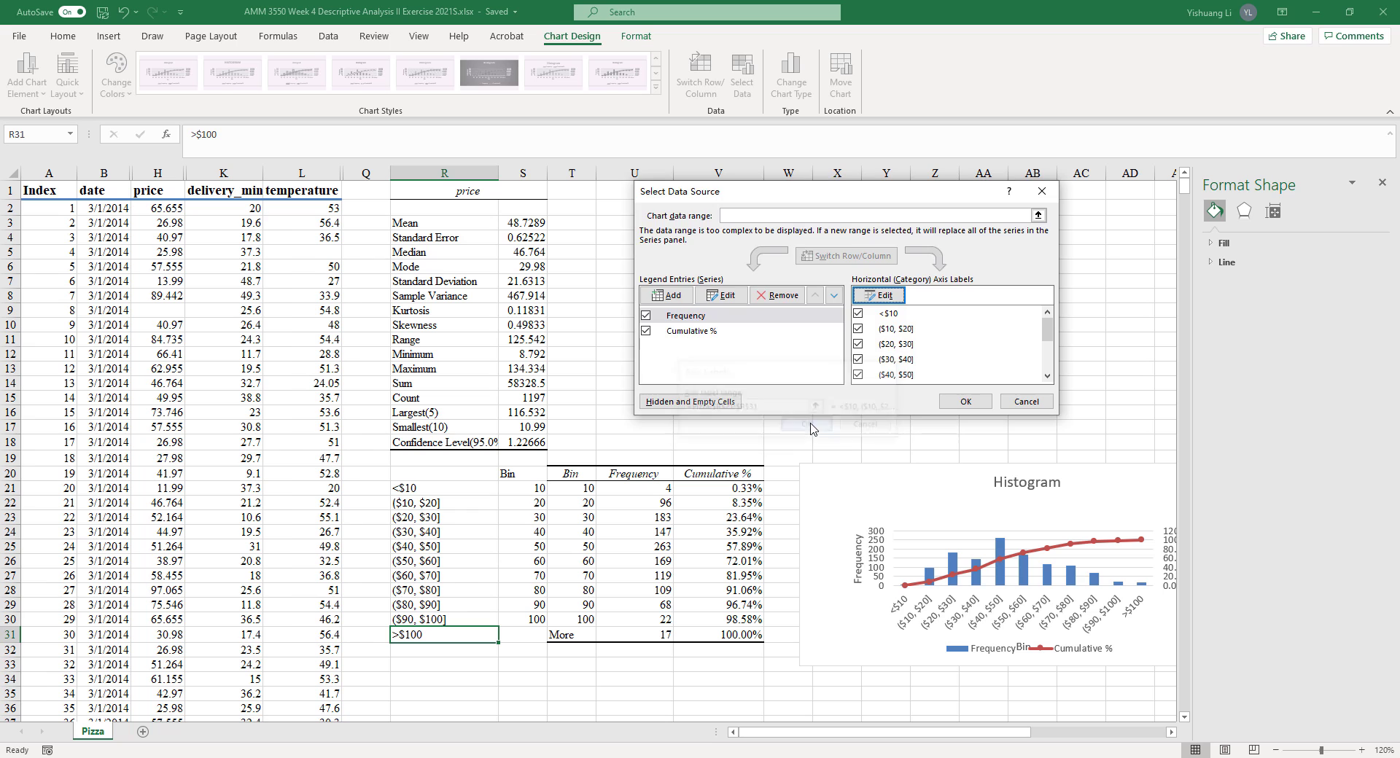
click(975, 403)
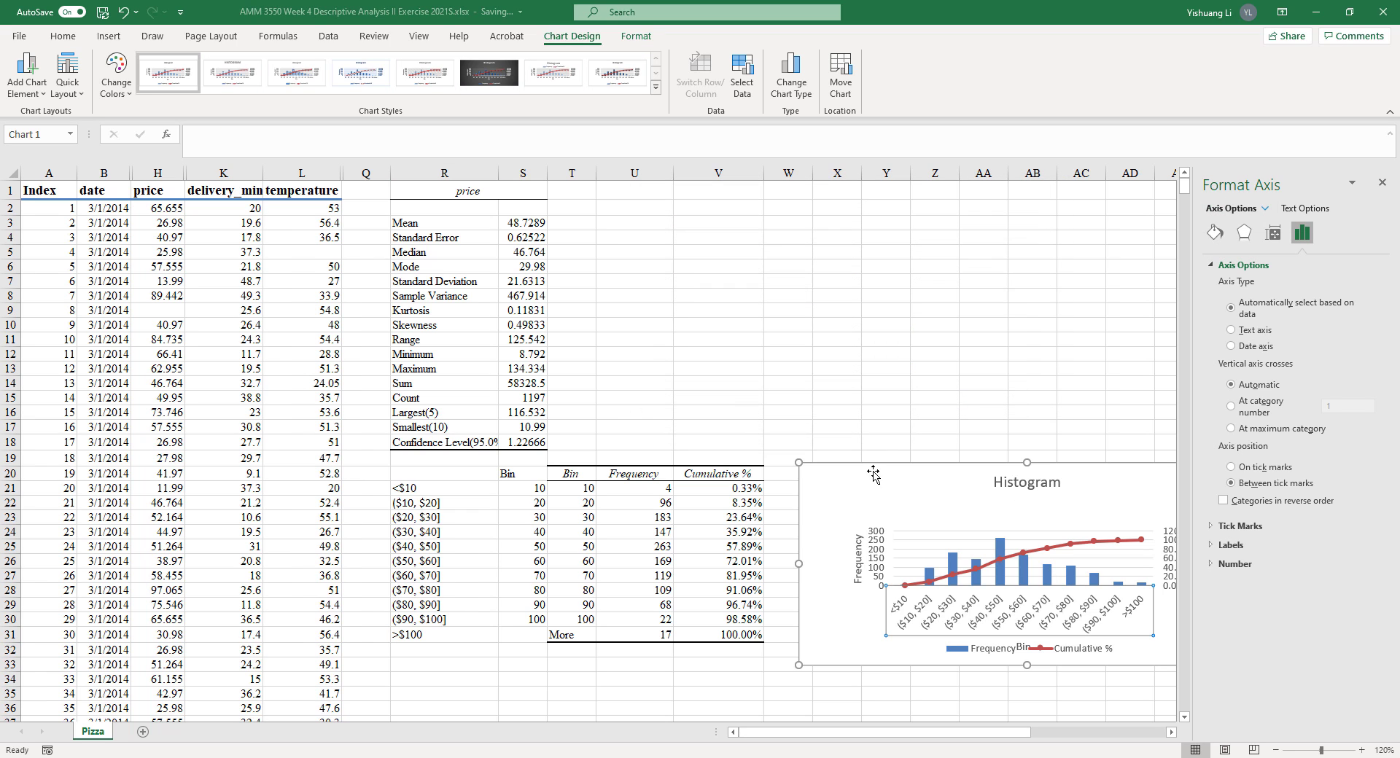
Move the histogram above the frequency table, spanning about columns T to AB and rows 3 to 17
drag(869, 481, 655, 238)
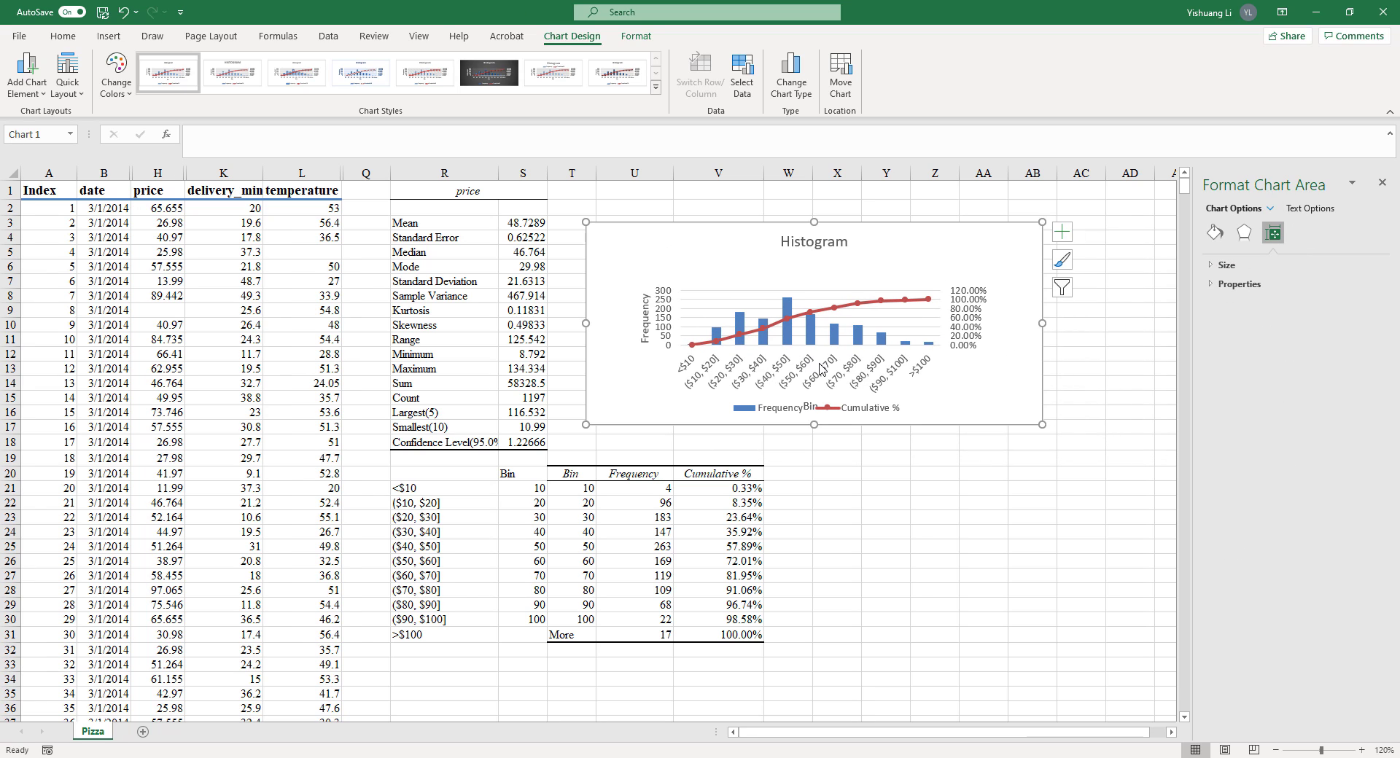
click(939, 318)
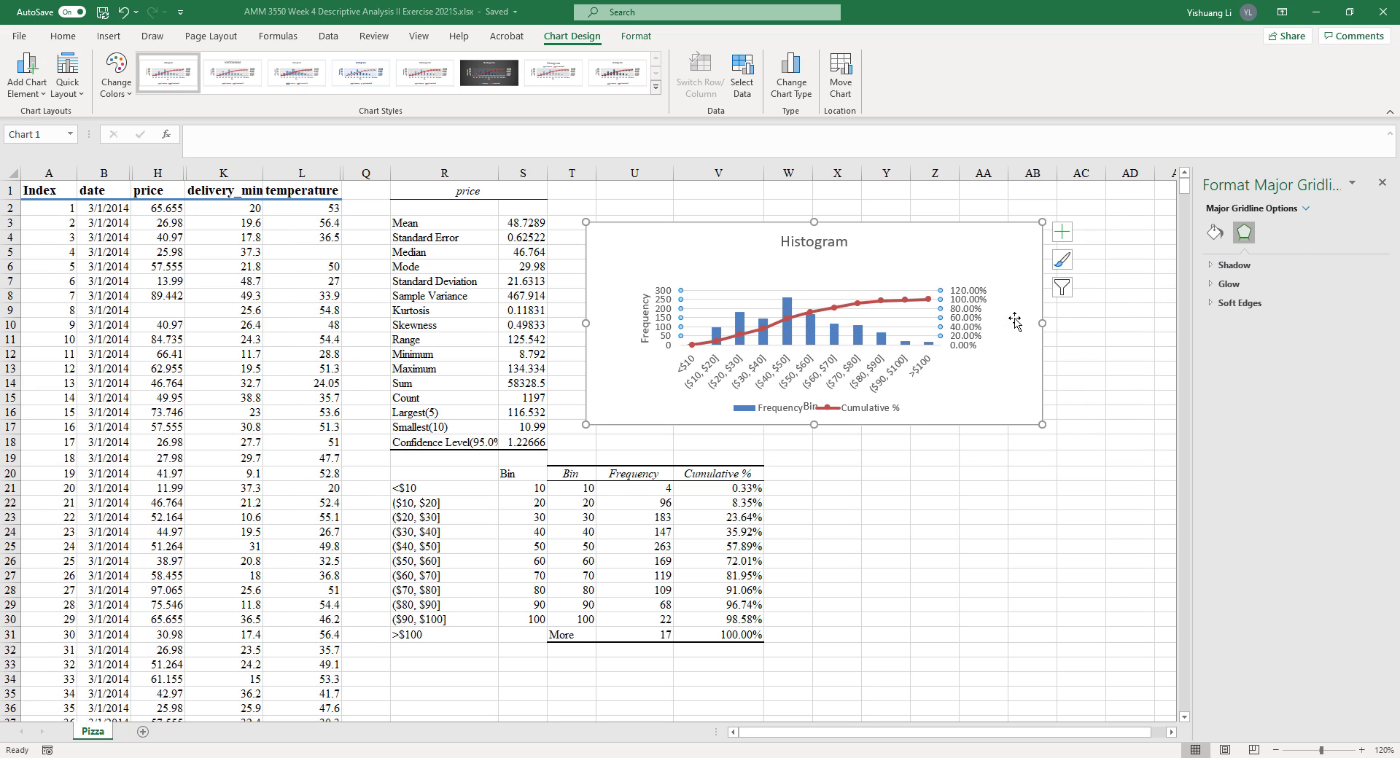
Widen the histogram's plot area and extend the chart's right edge to about column AC
click(964, 330)
click(898, 327)
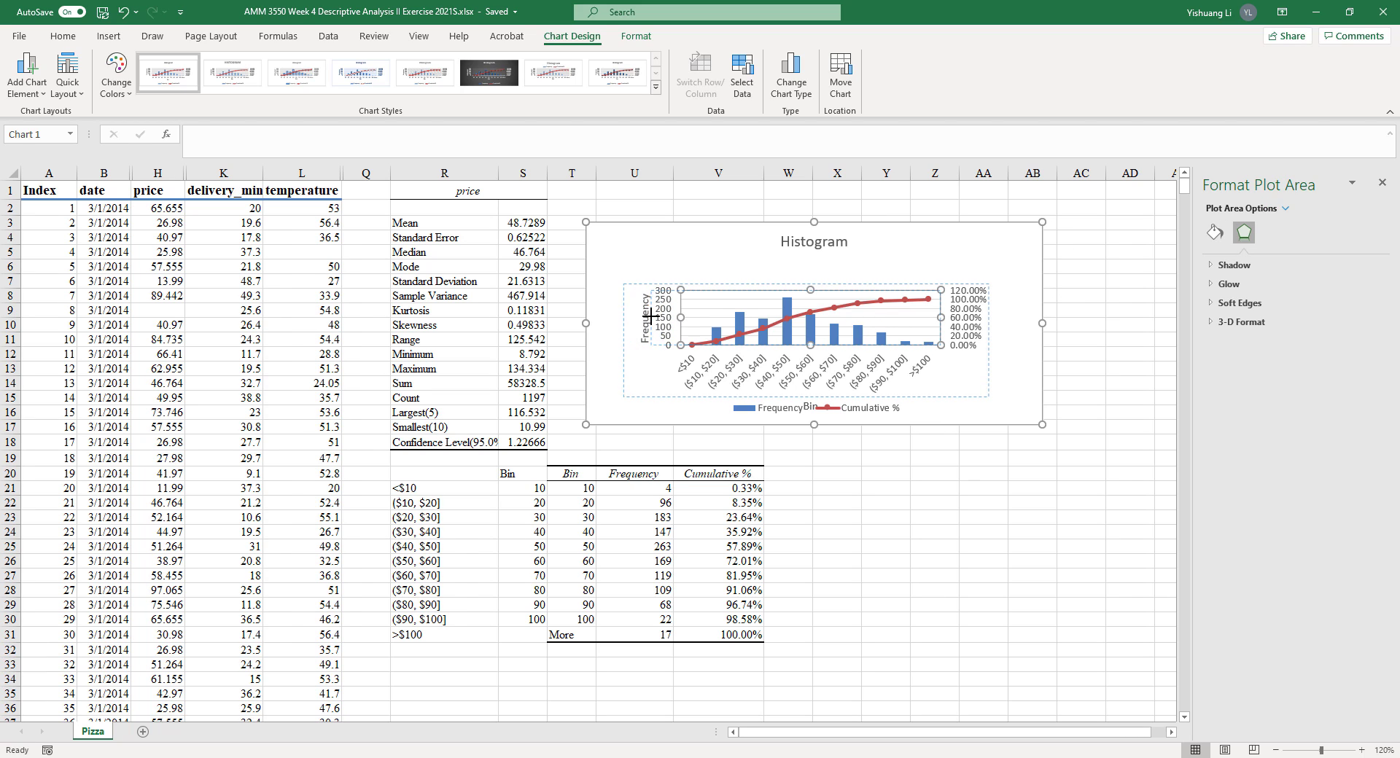
drag(941, 318, 975, 318)
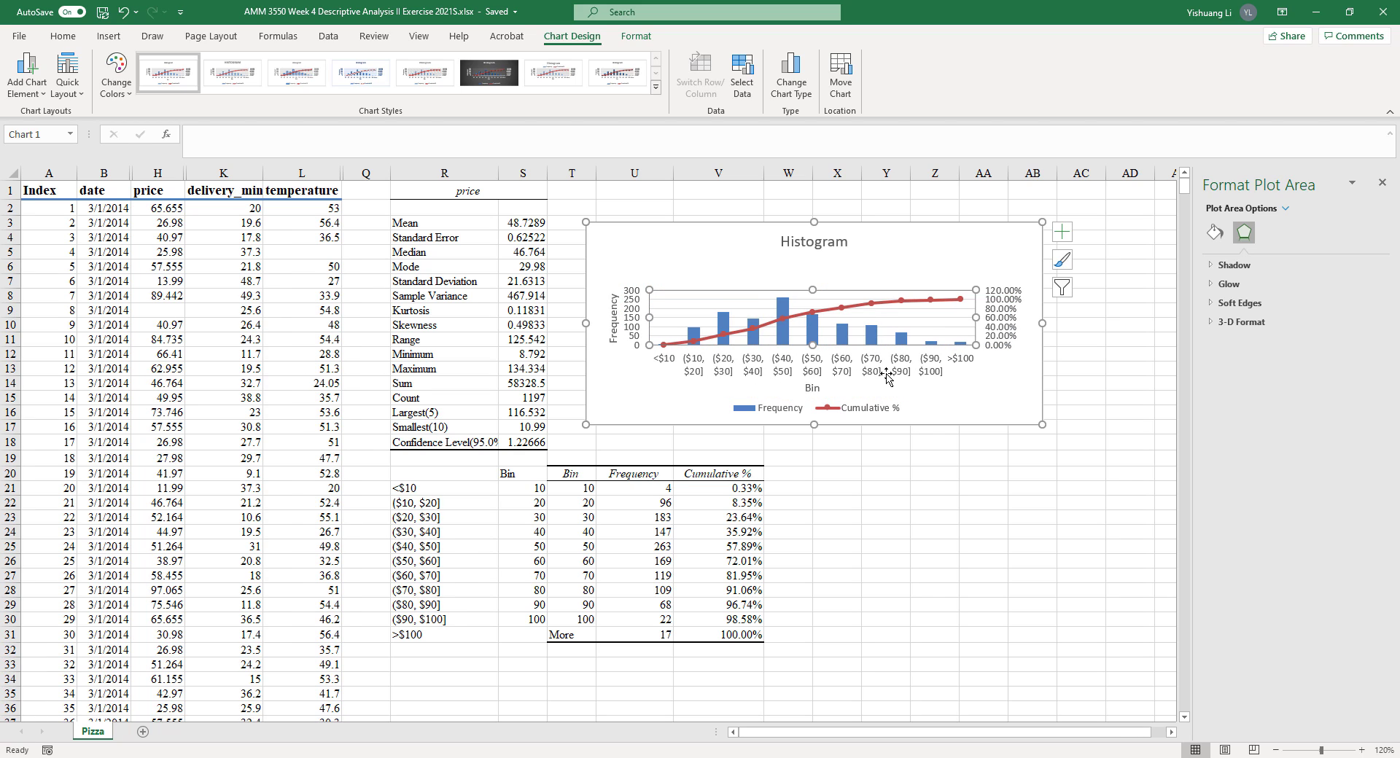
click(837, 373)
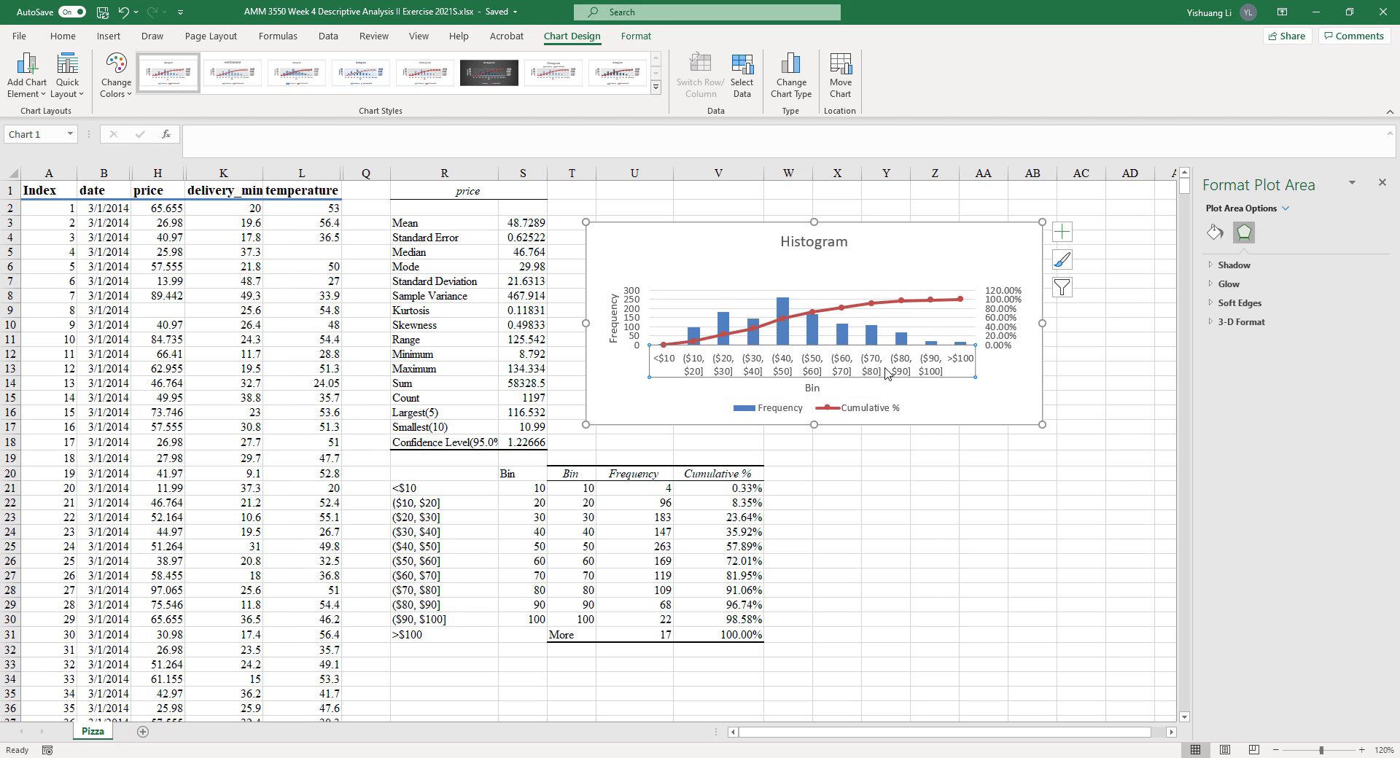
drag(1043, 323, 1079, 323)
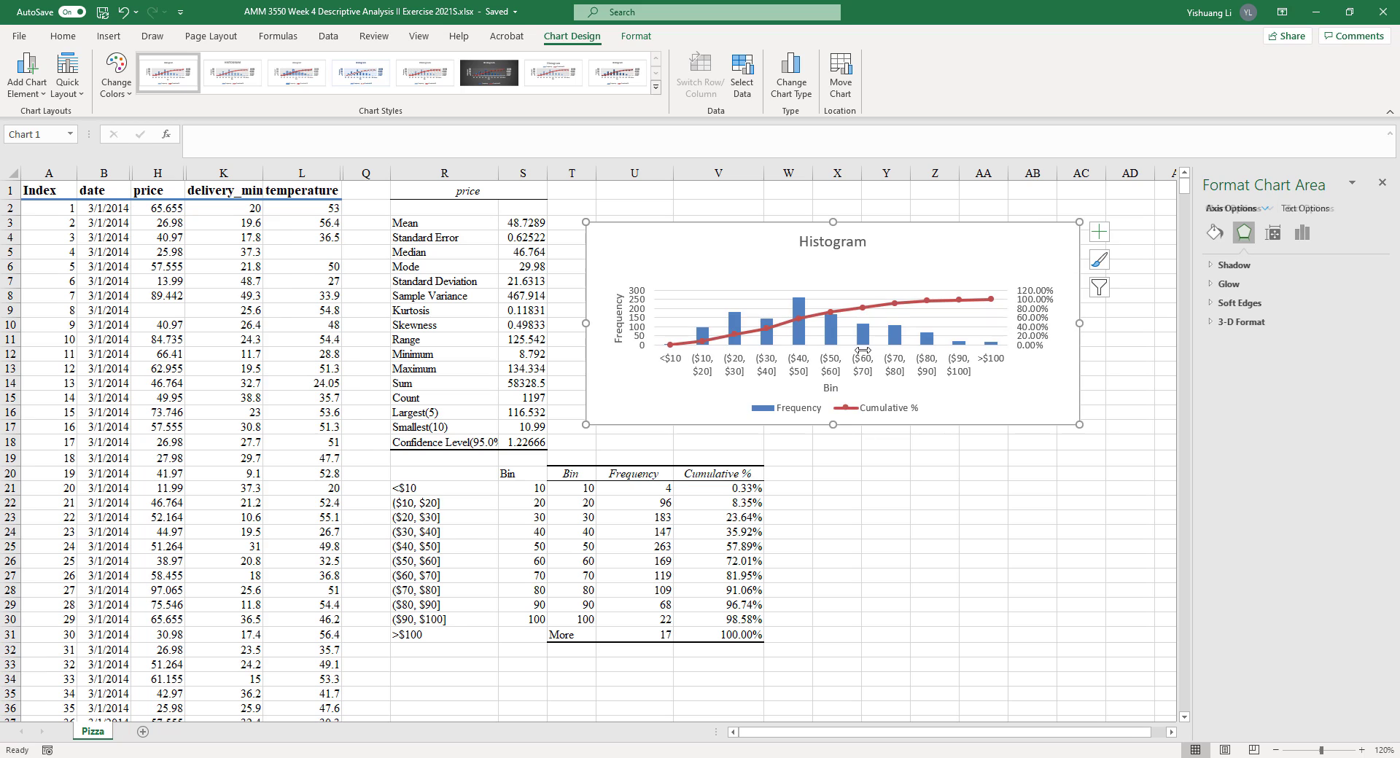
Try the Vertical and Rotate all text 270° text directions on the price-range axis labels
click(814, 375)
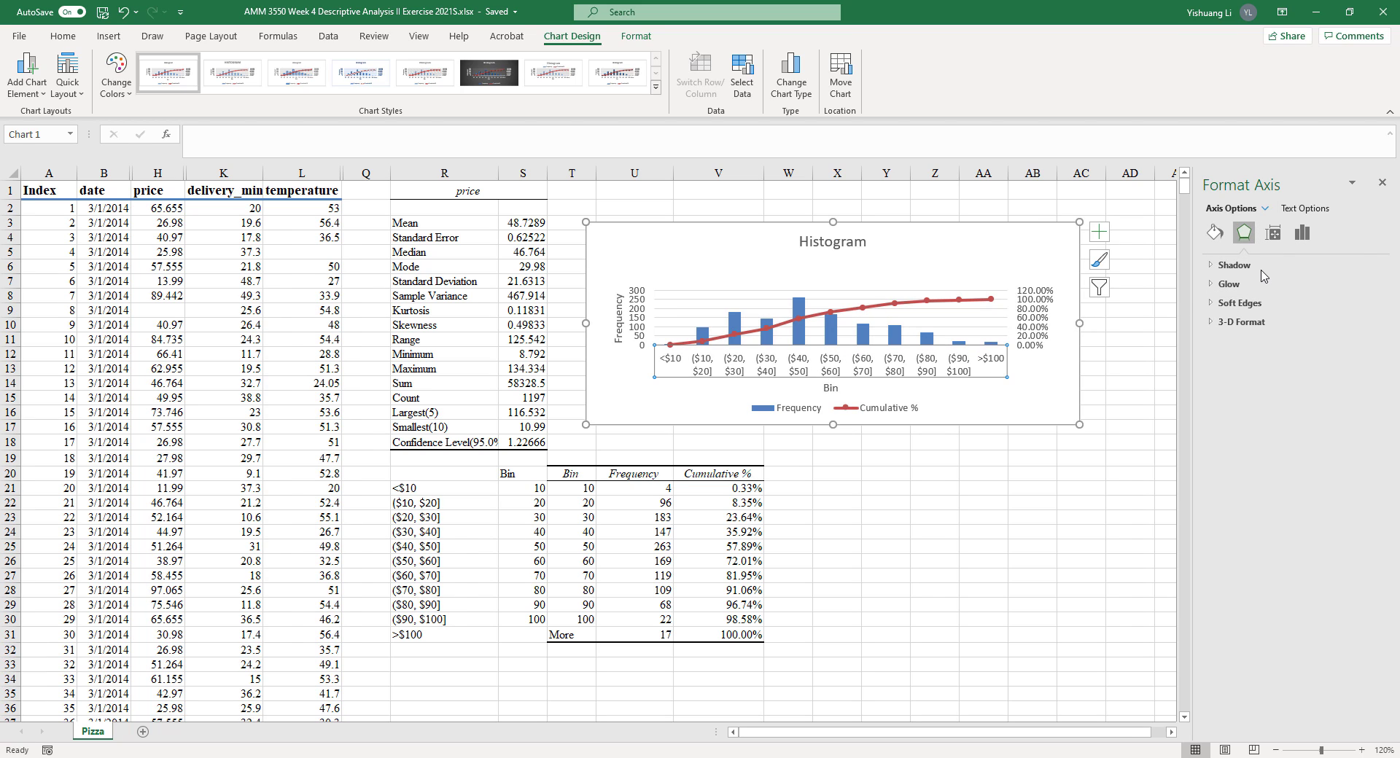
click(1273, 233)
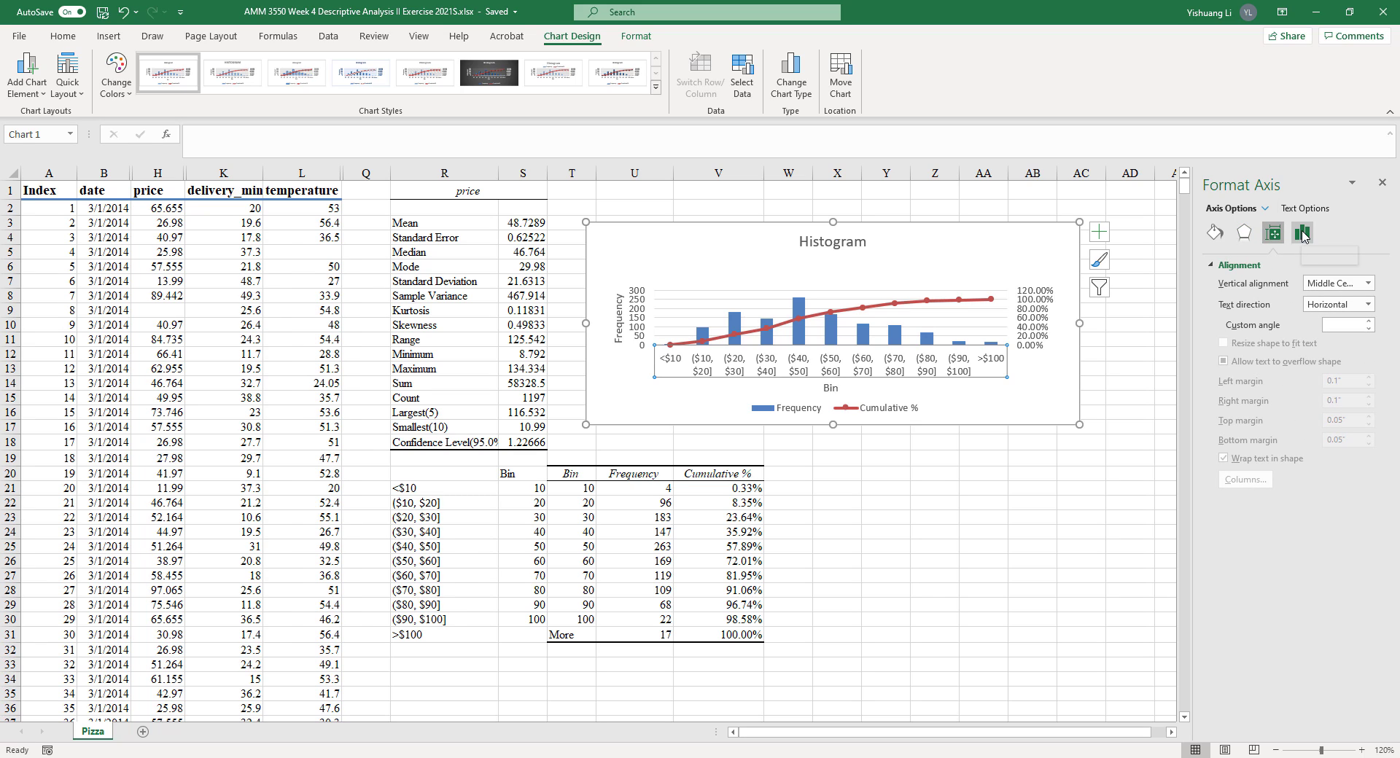
click(1369, 305)
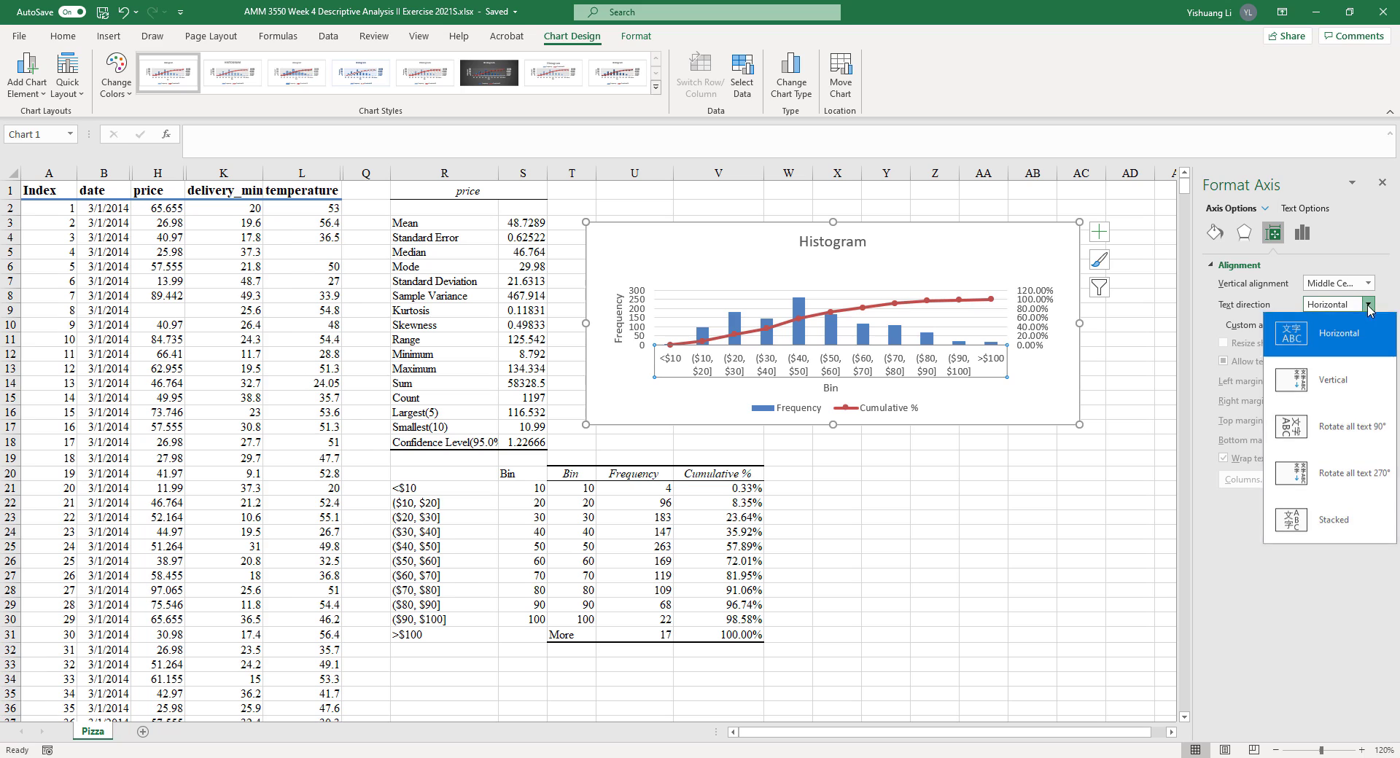
click(1350, 383)
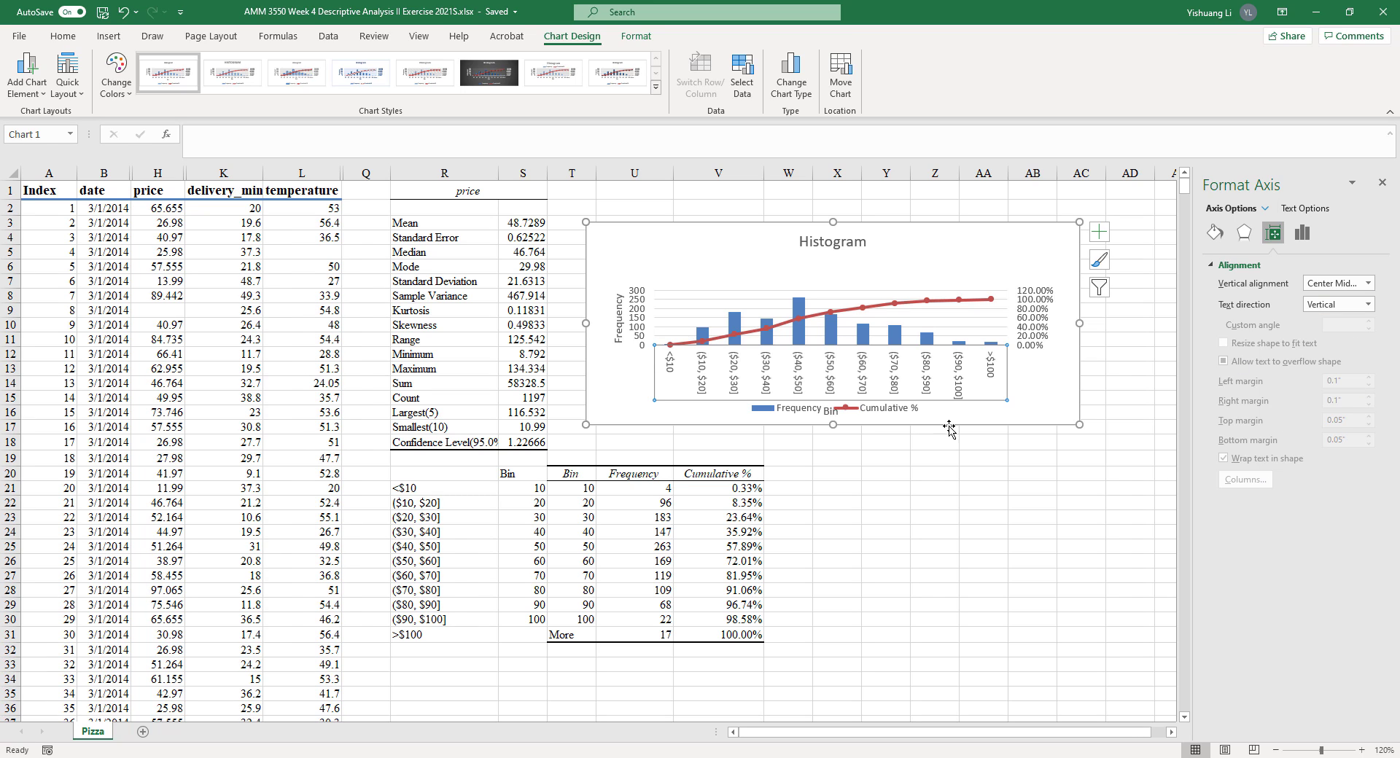
click(1369, 306)
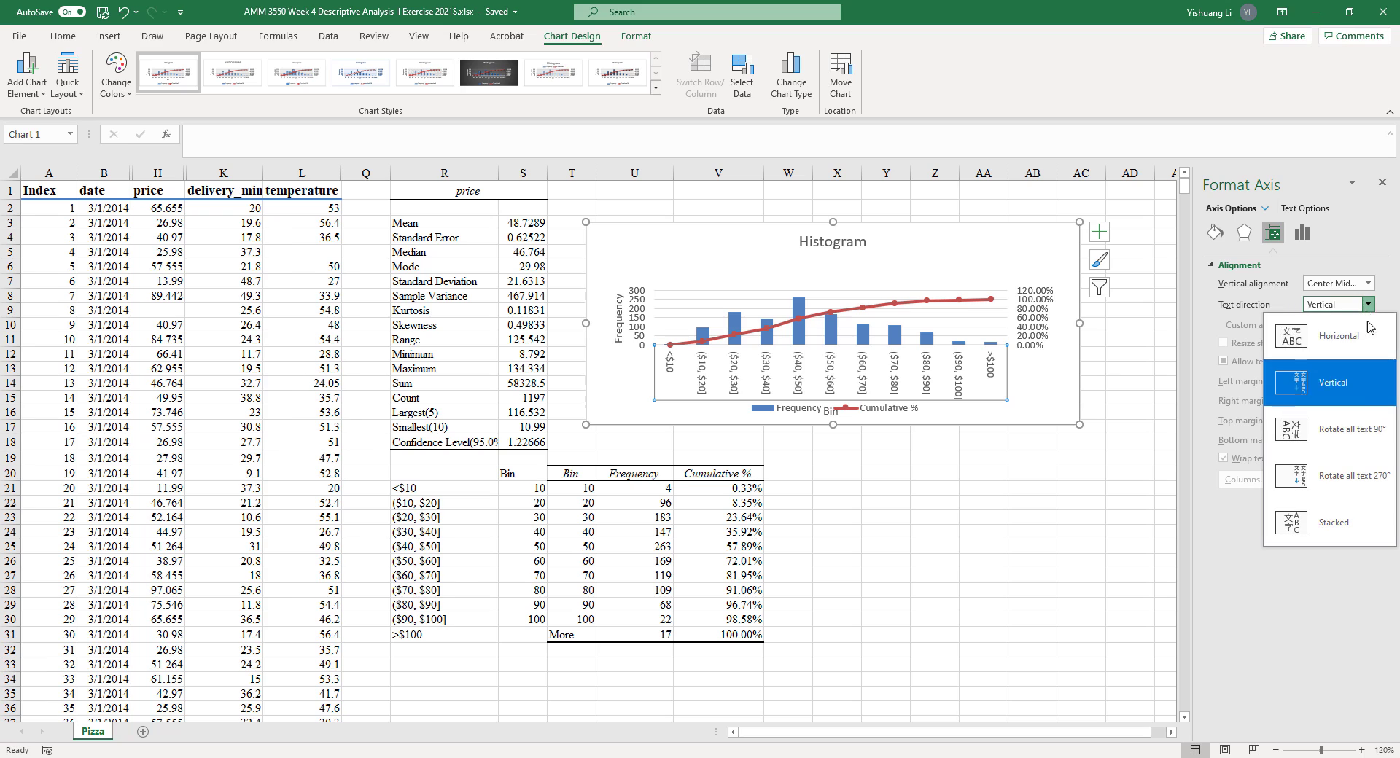
click(1365, 478)
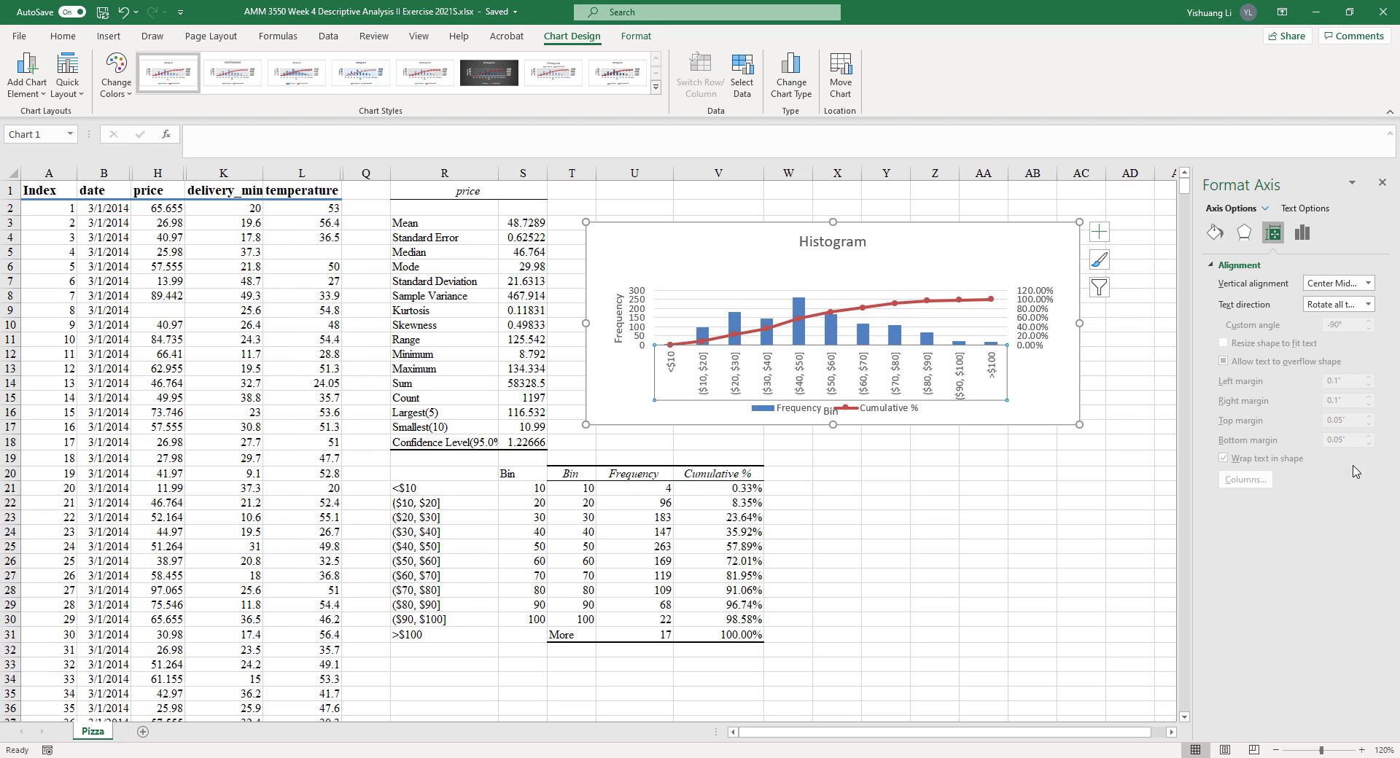
click(1032, 386)
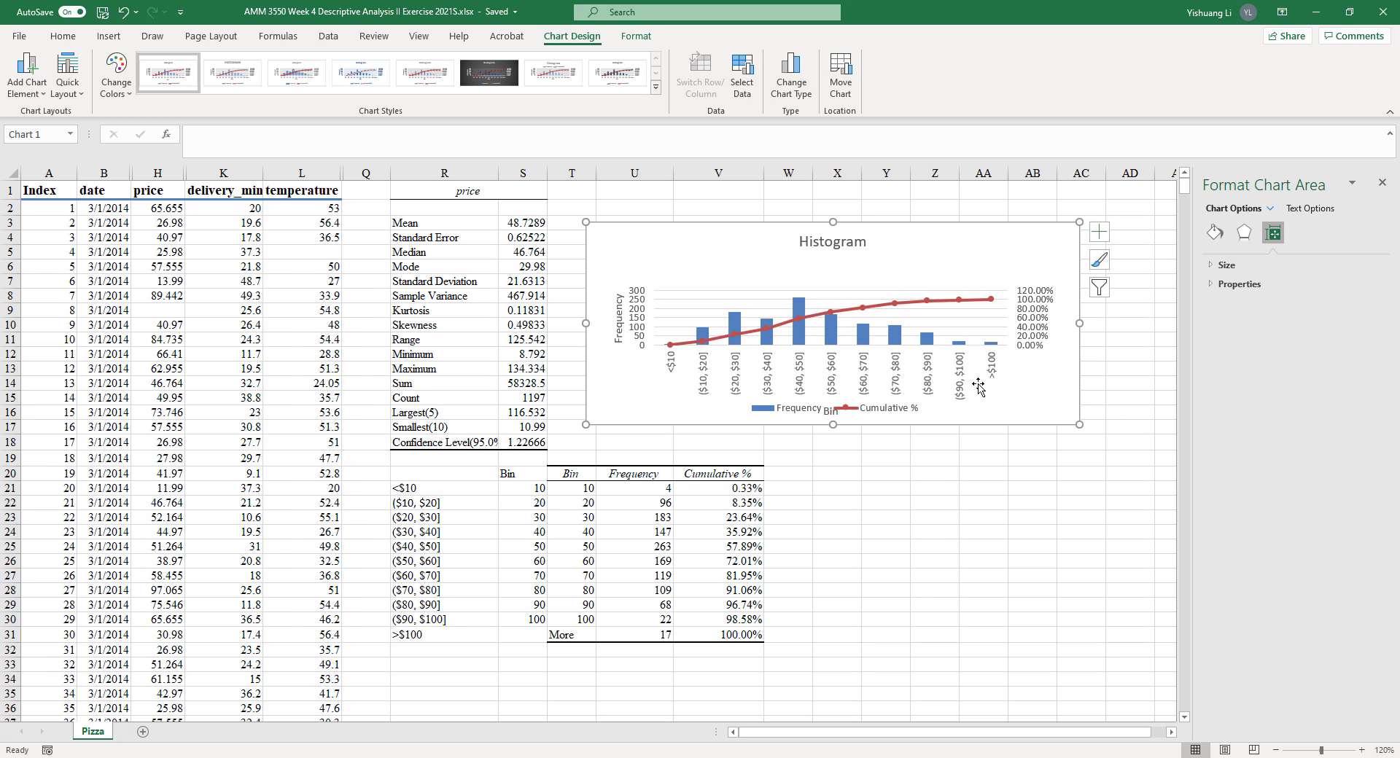
Set the price-range axis labels to Horizontal text direction with a custom angle of 45°
click(996, 375)
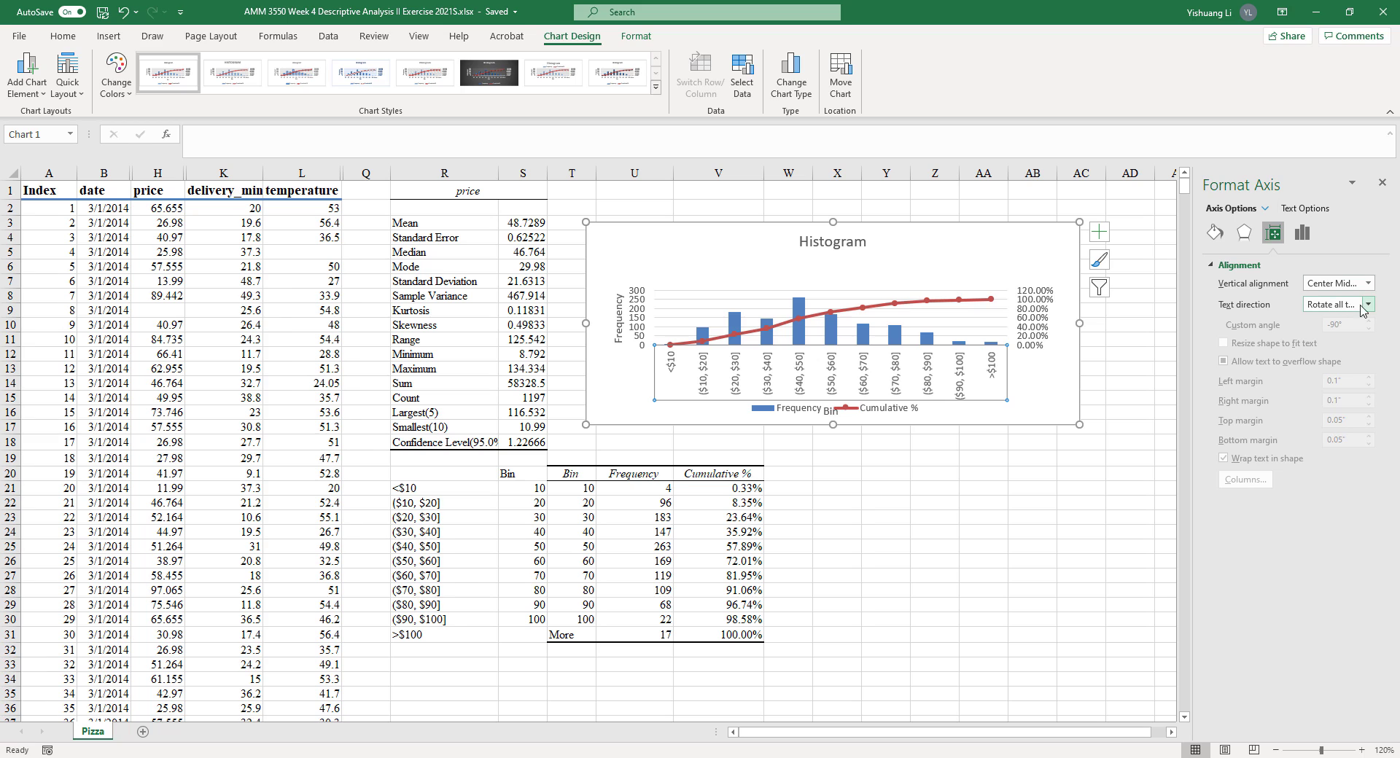
click(1369, 305)
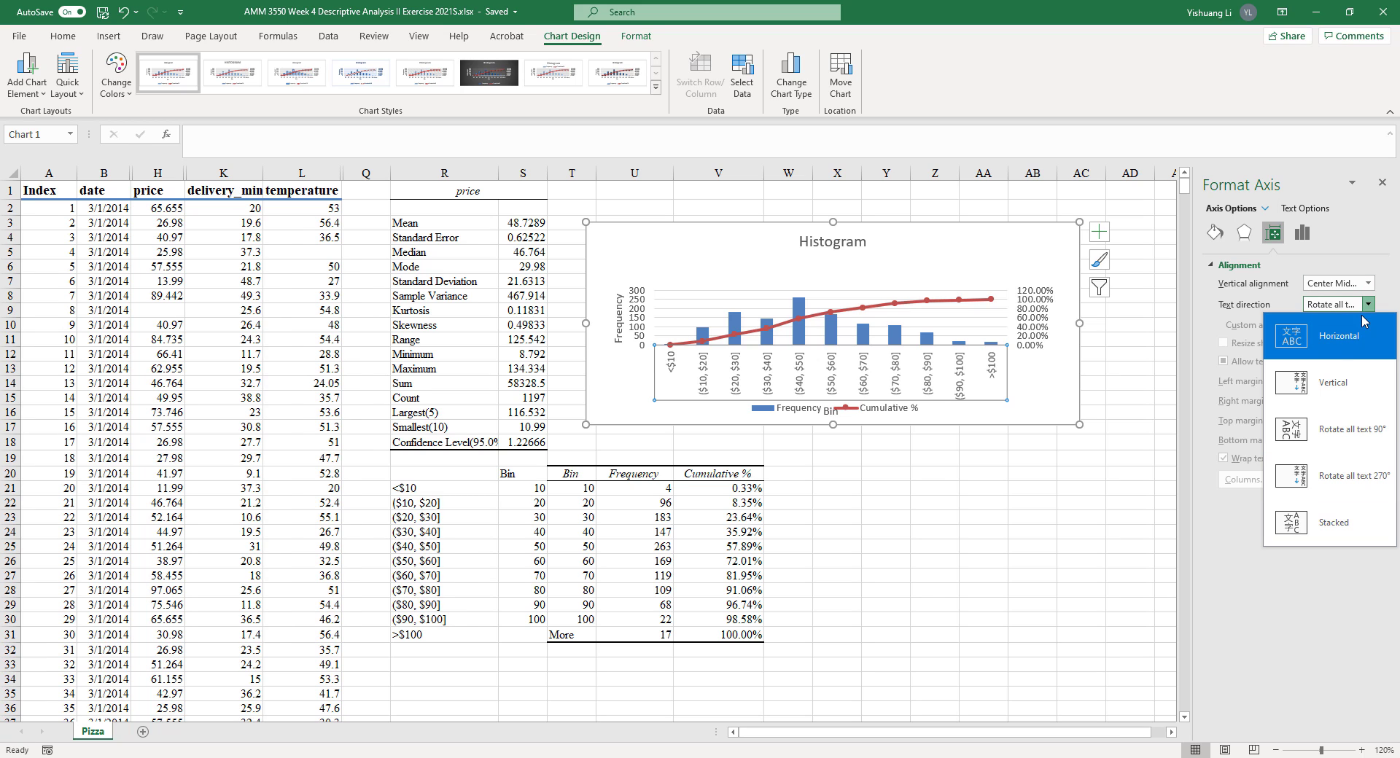
click(1350, 356)
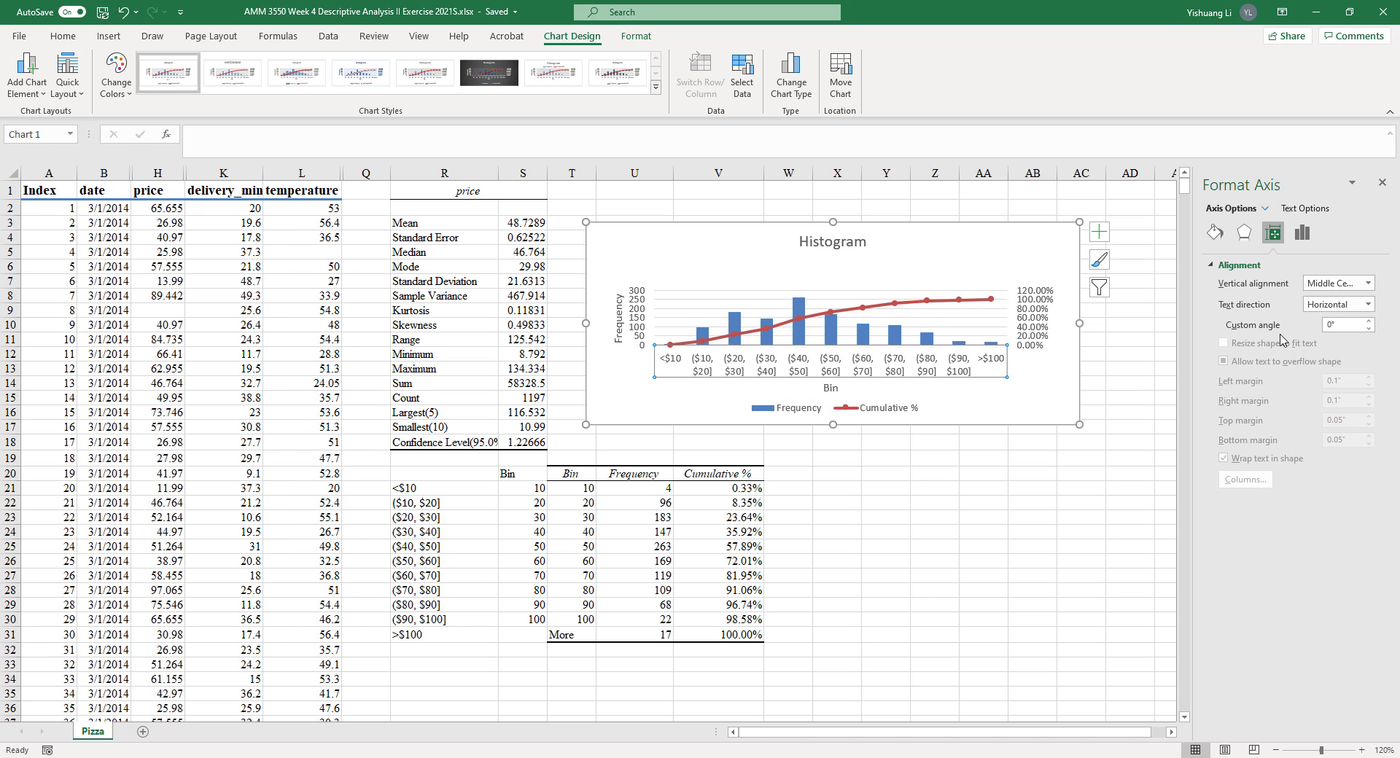
click(1331, 327)
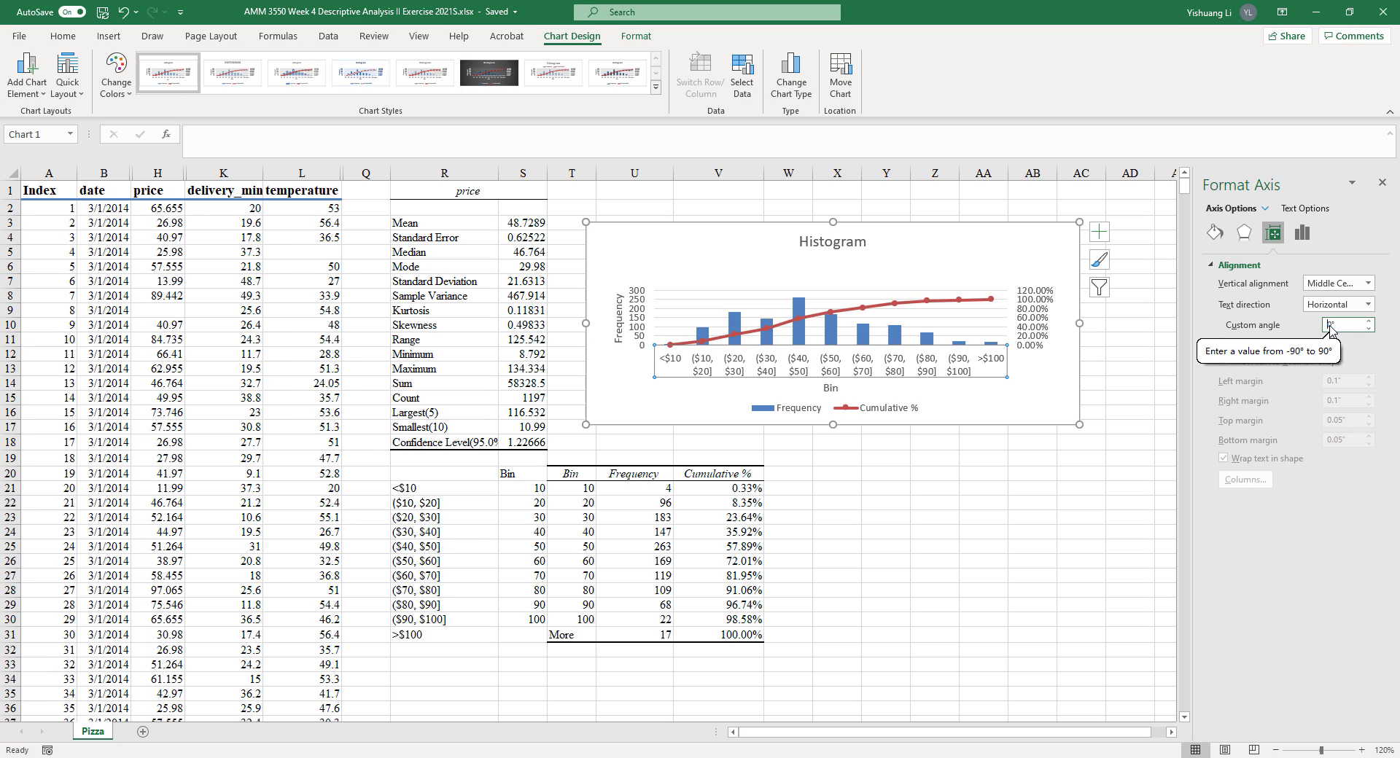
text(45)
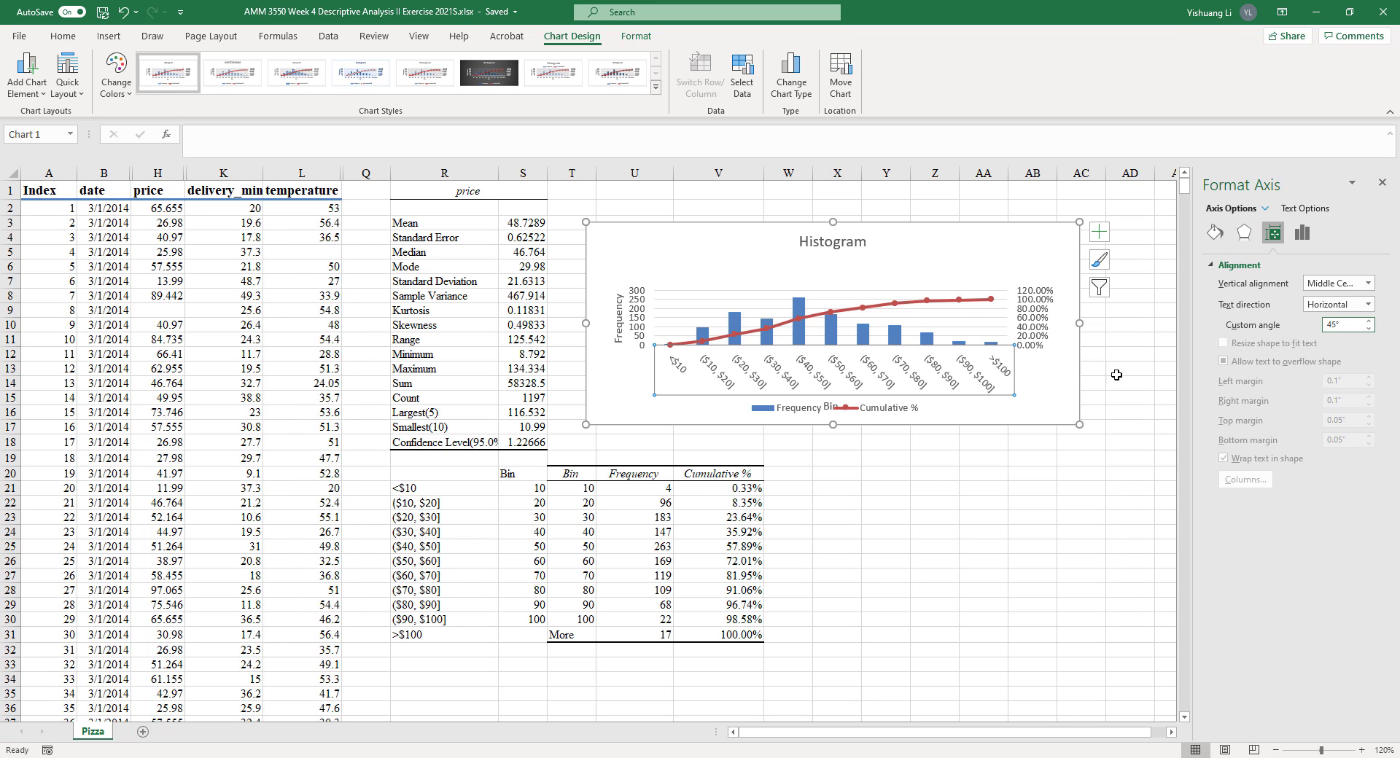
click(1050, 372)
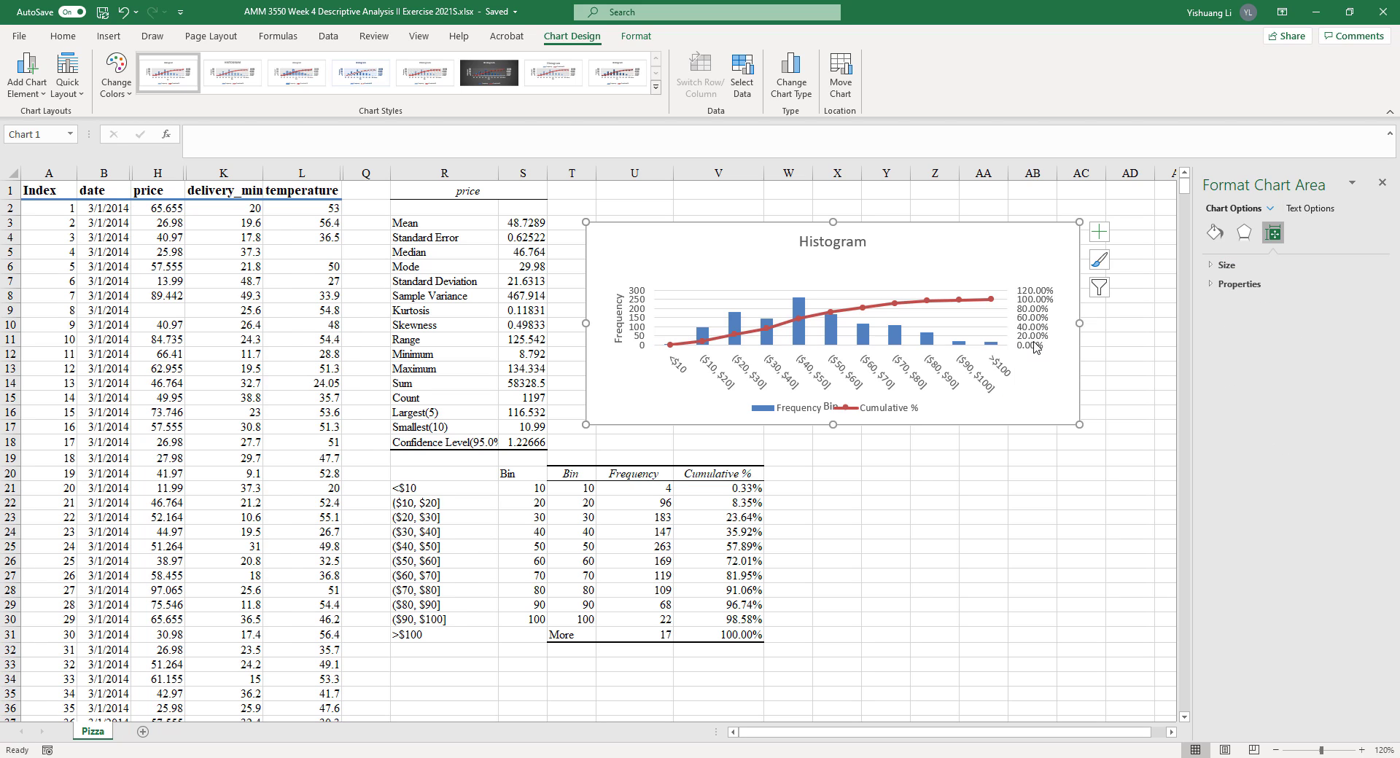
Set the gap width of the histogram's Frequency columns to 0%
click(1037, 342)
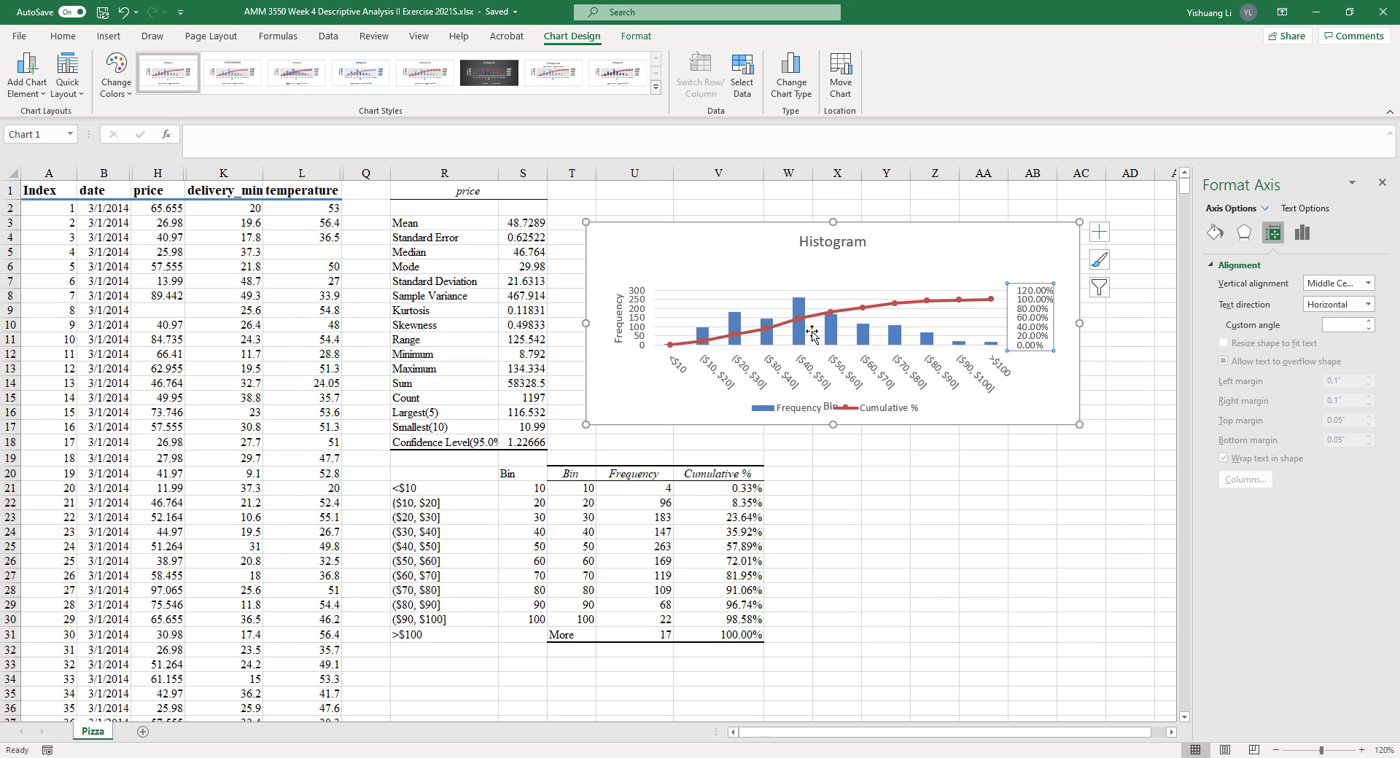
mouse_move(796, 340)
click(706, 300)
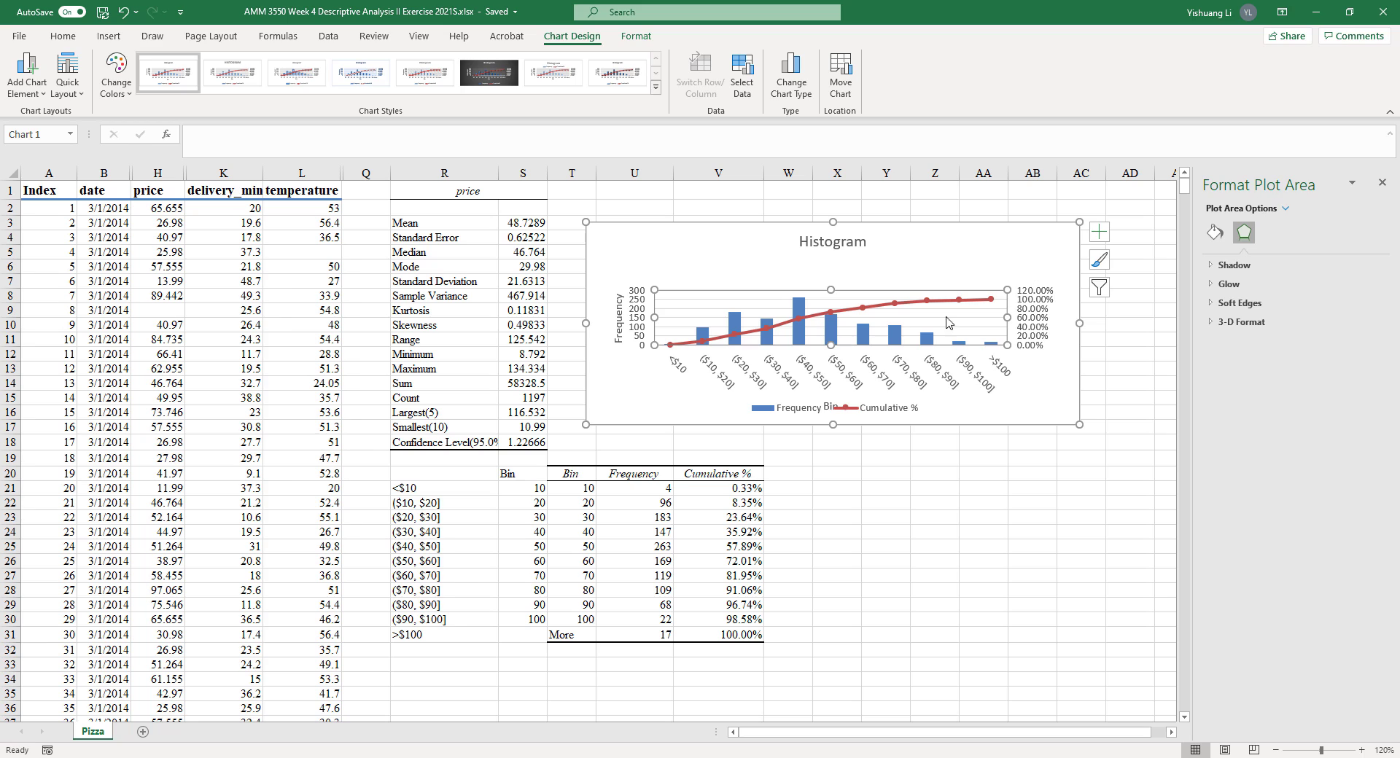
click(930, 337)
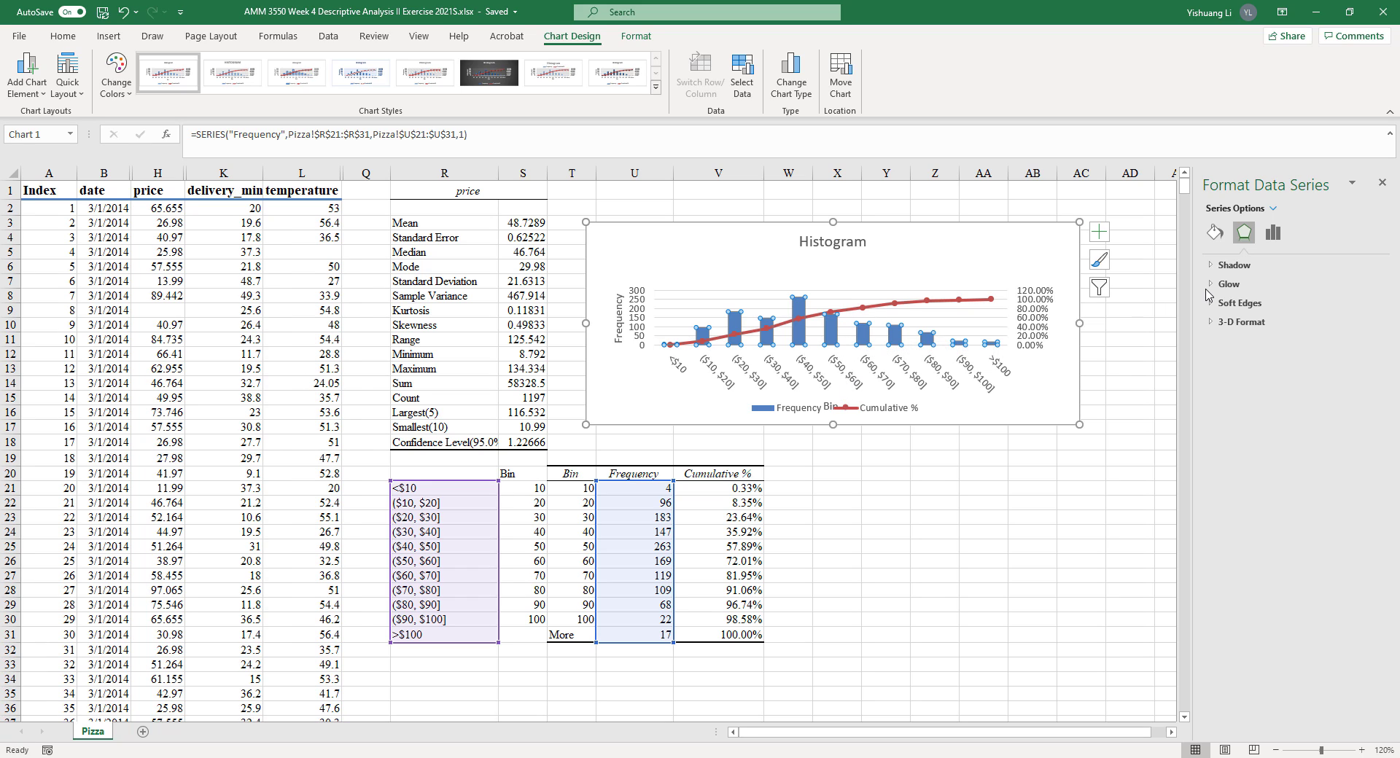
click(1272, 232)
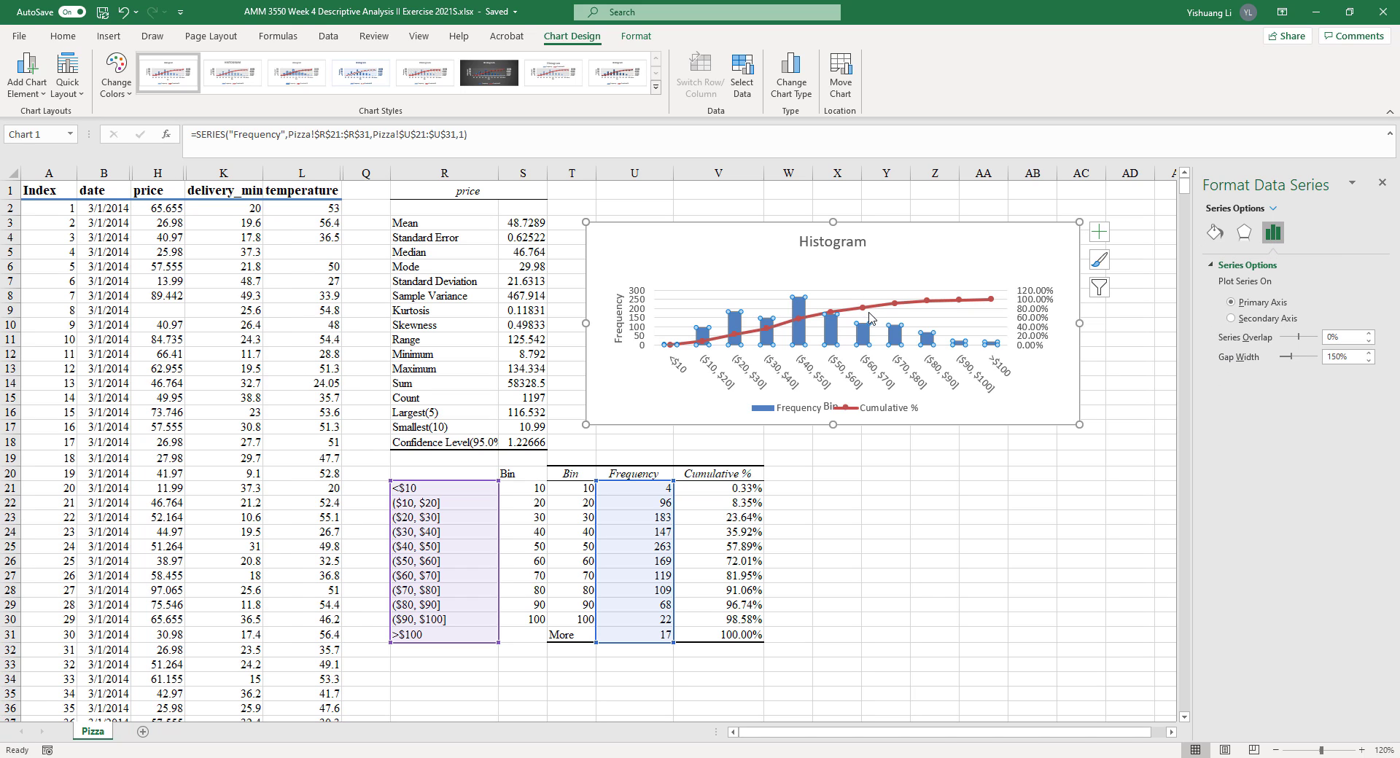
mouse_move(827, 336)
drag(1291, 359, 1282, 372)
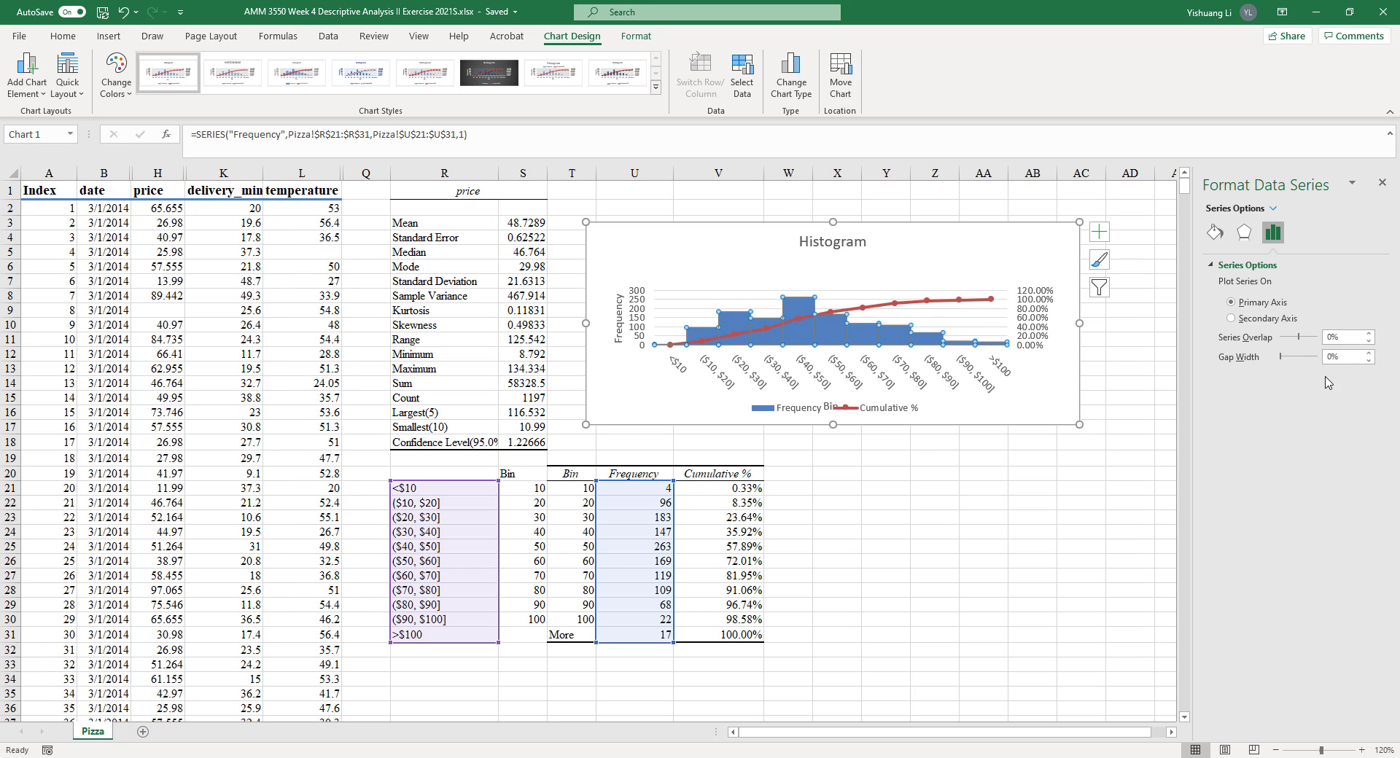
click(1366, 353)
click(1050, 412)
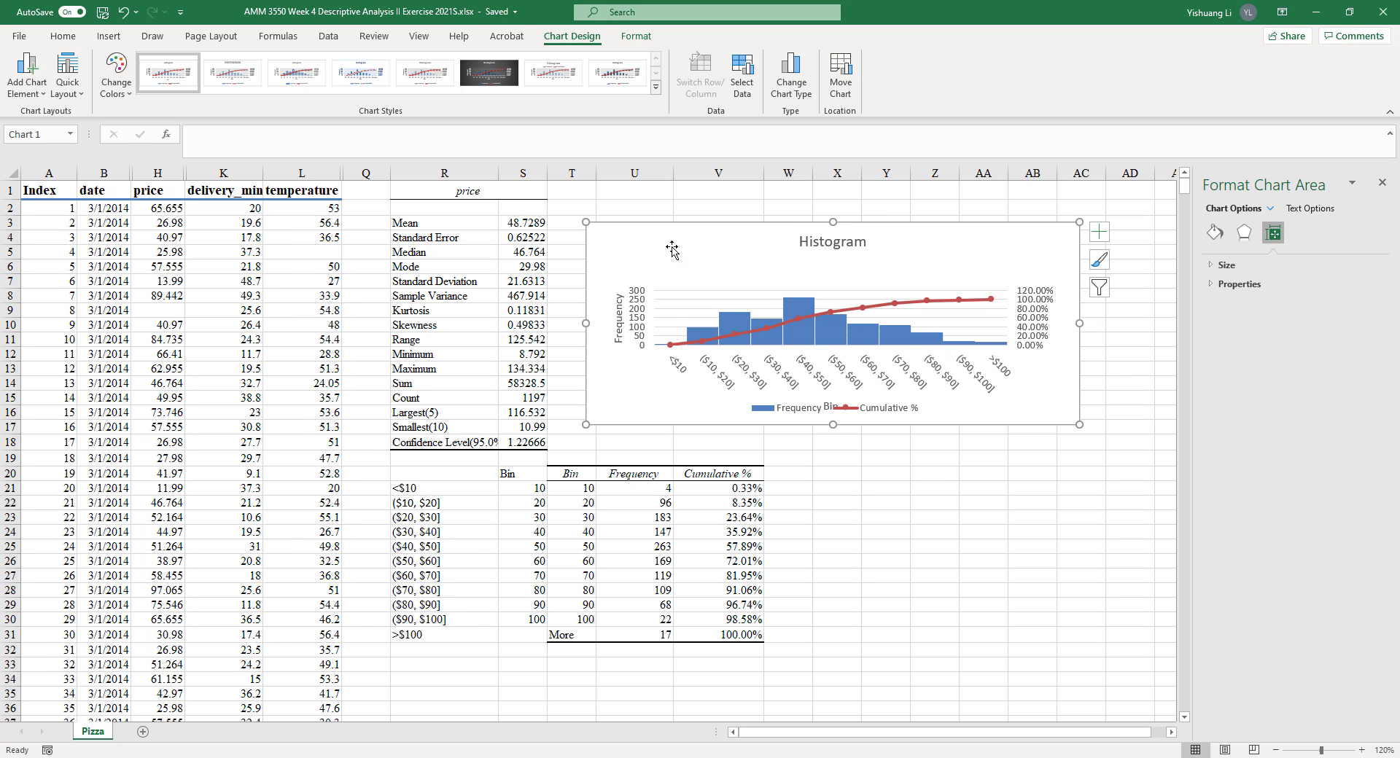
Shift the histogram slightly and enlarge its height down to about row 20
drag(671, 250, 662, 259)
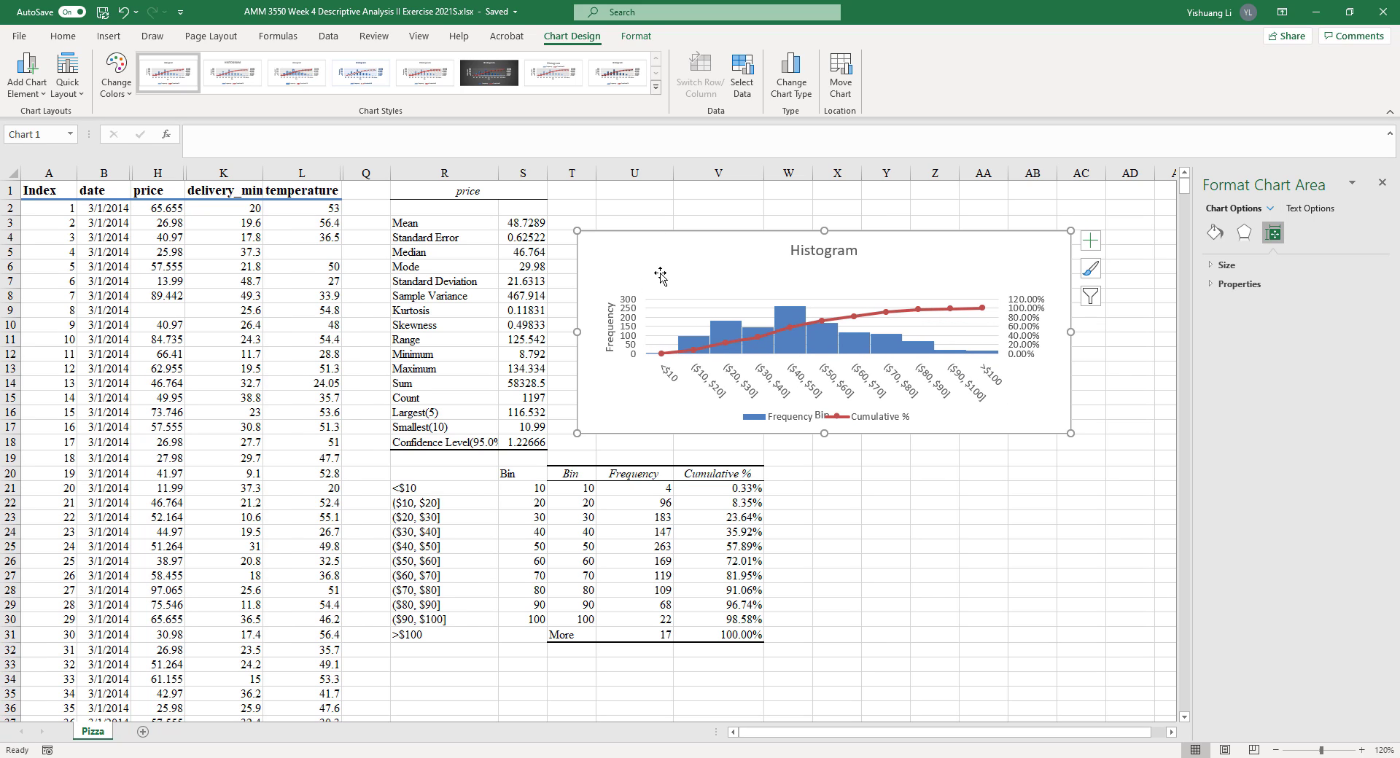
click(895, 421)
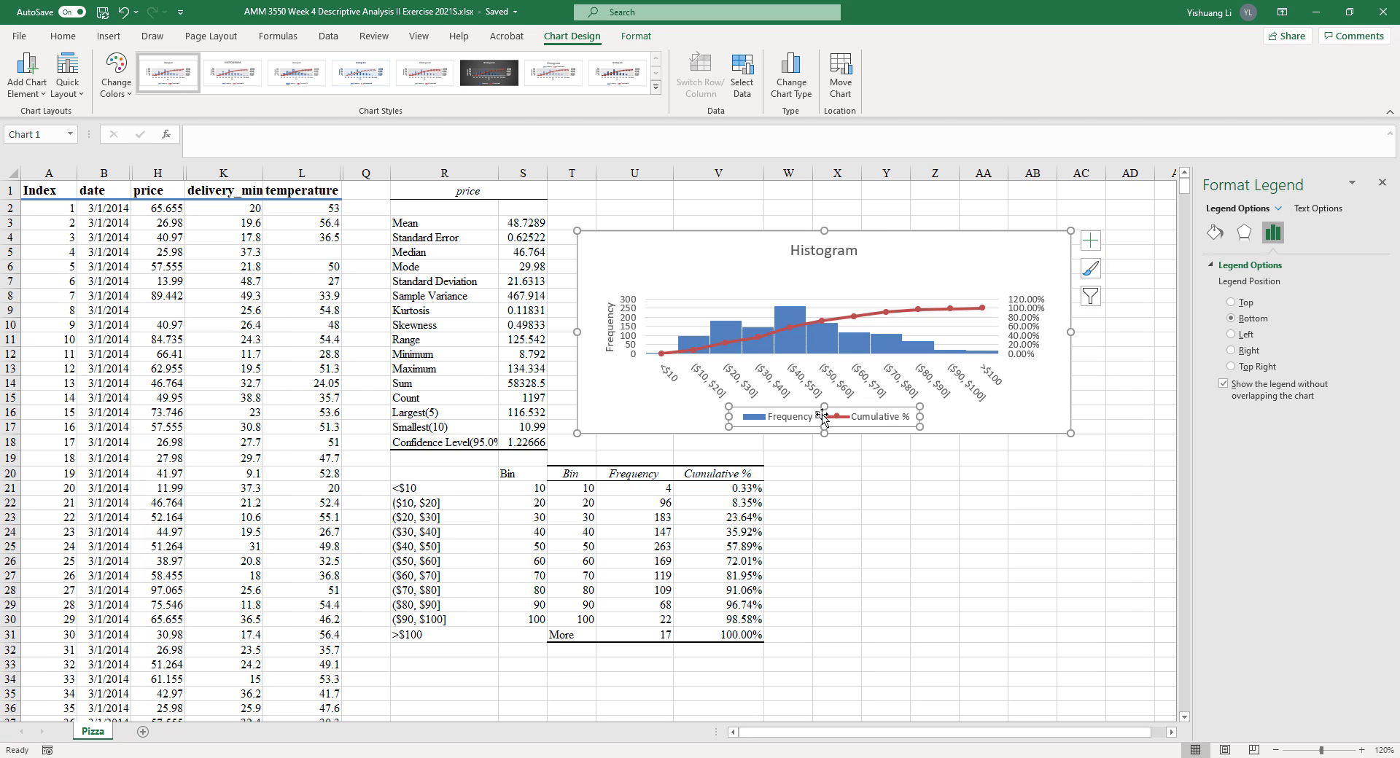
mouse_move(824, 434)
mouse_down()
mouse_move(824, 472)
mouse_move(845, 437)
mouse_up()
Delete the "Bin" title of the histogram's horizontal axis
click(824, 439)
click(836, 436)
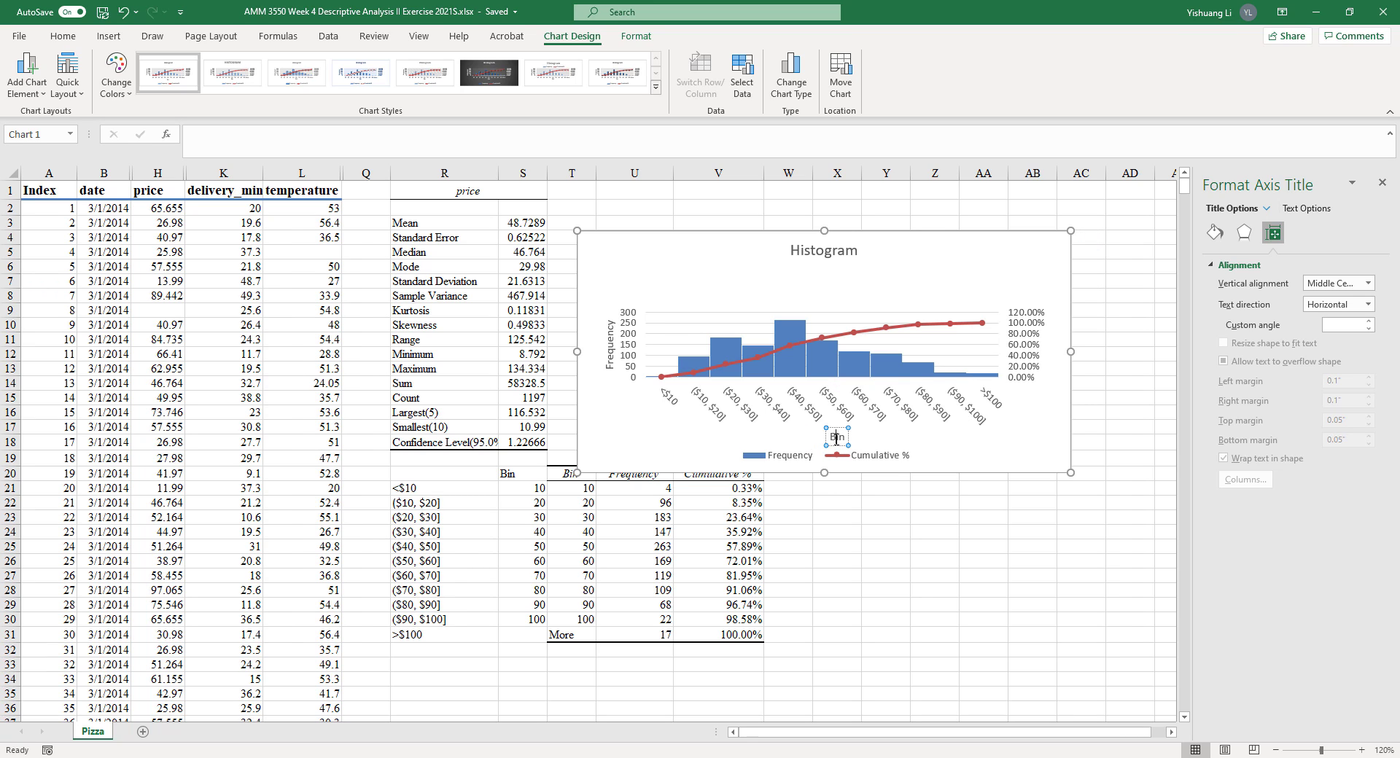
double_click(836, 437)
key(Escape)
key(Delete)
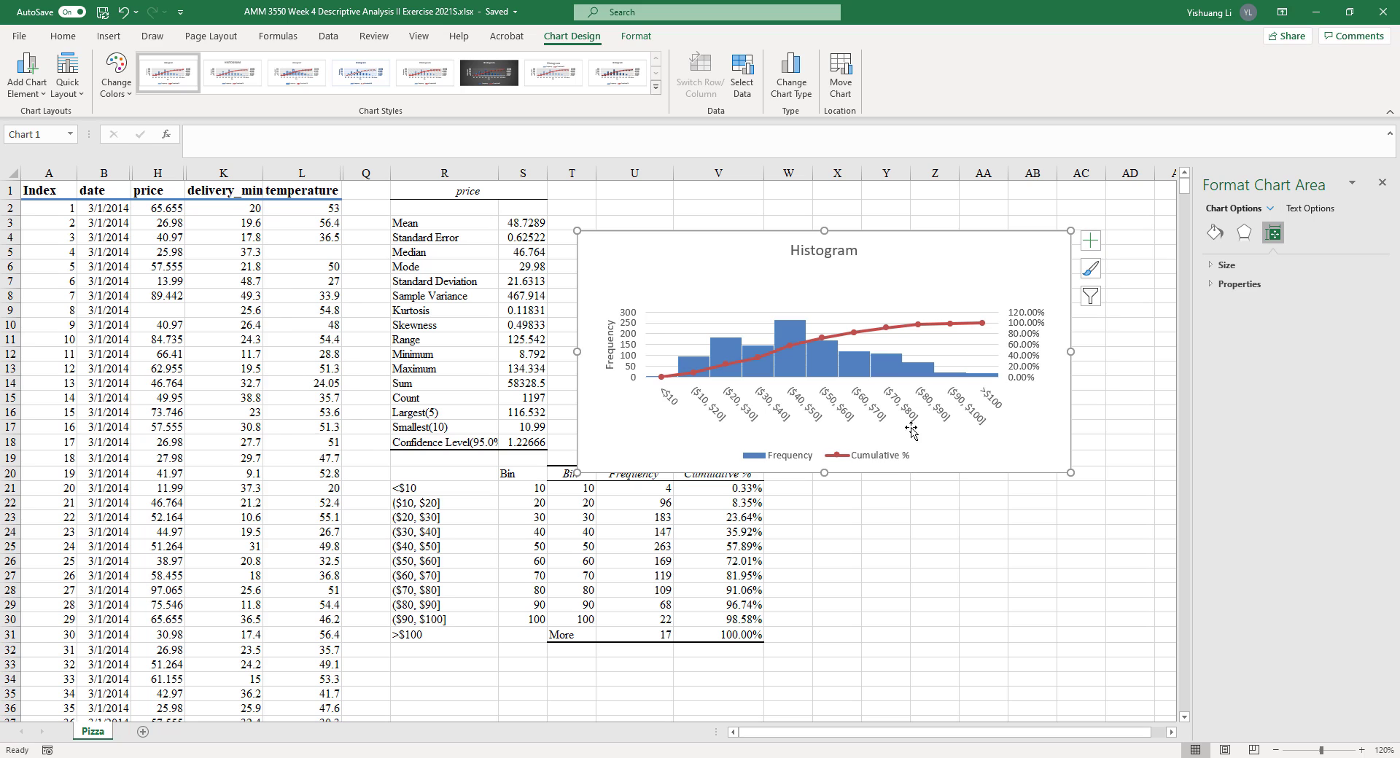
Change the chart title to "Distribution of Price" and move the chart above the frequency table
click(826, 252)
double_click(826, 251)
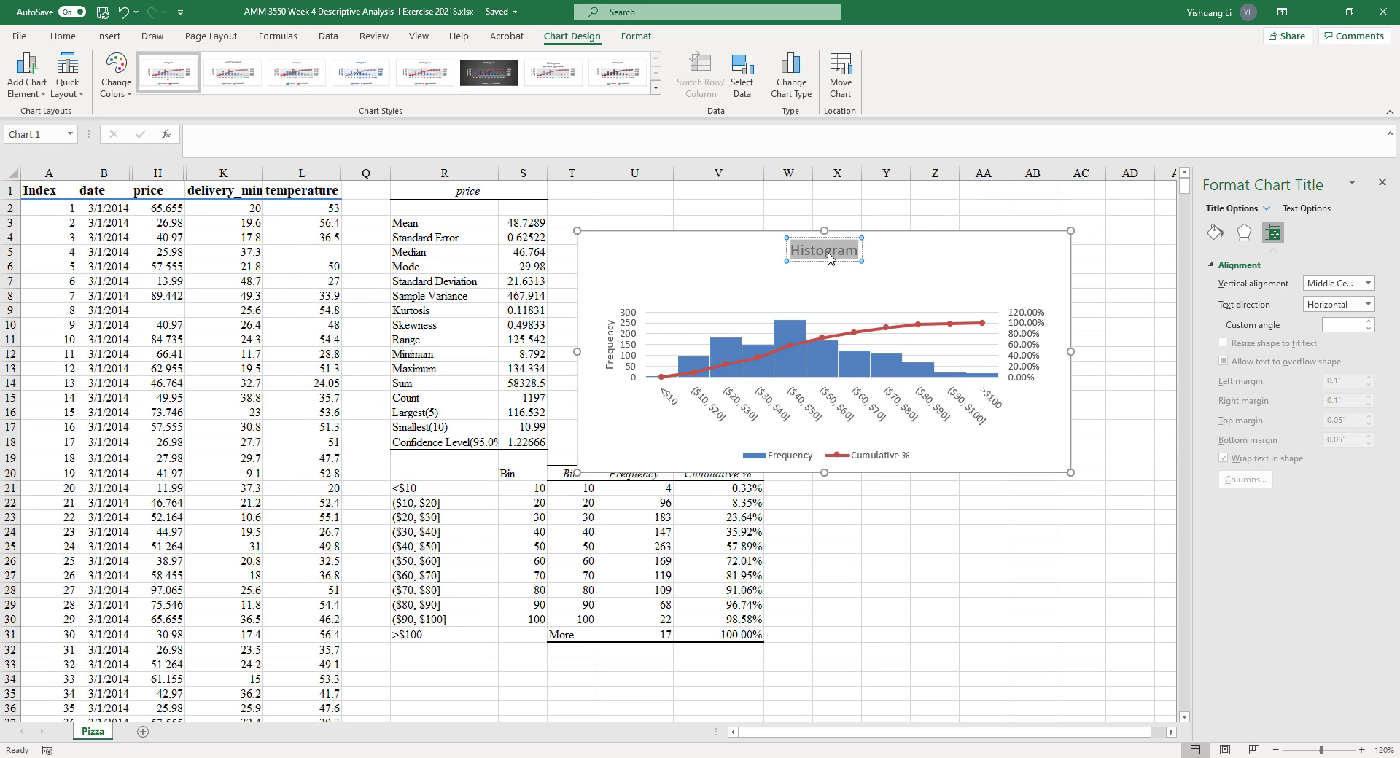
text(Distributyi)
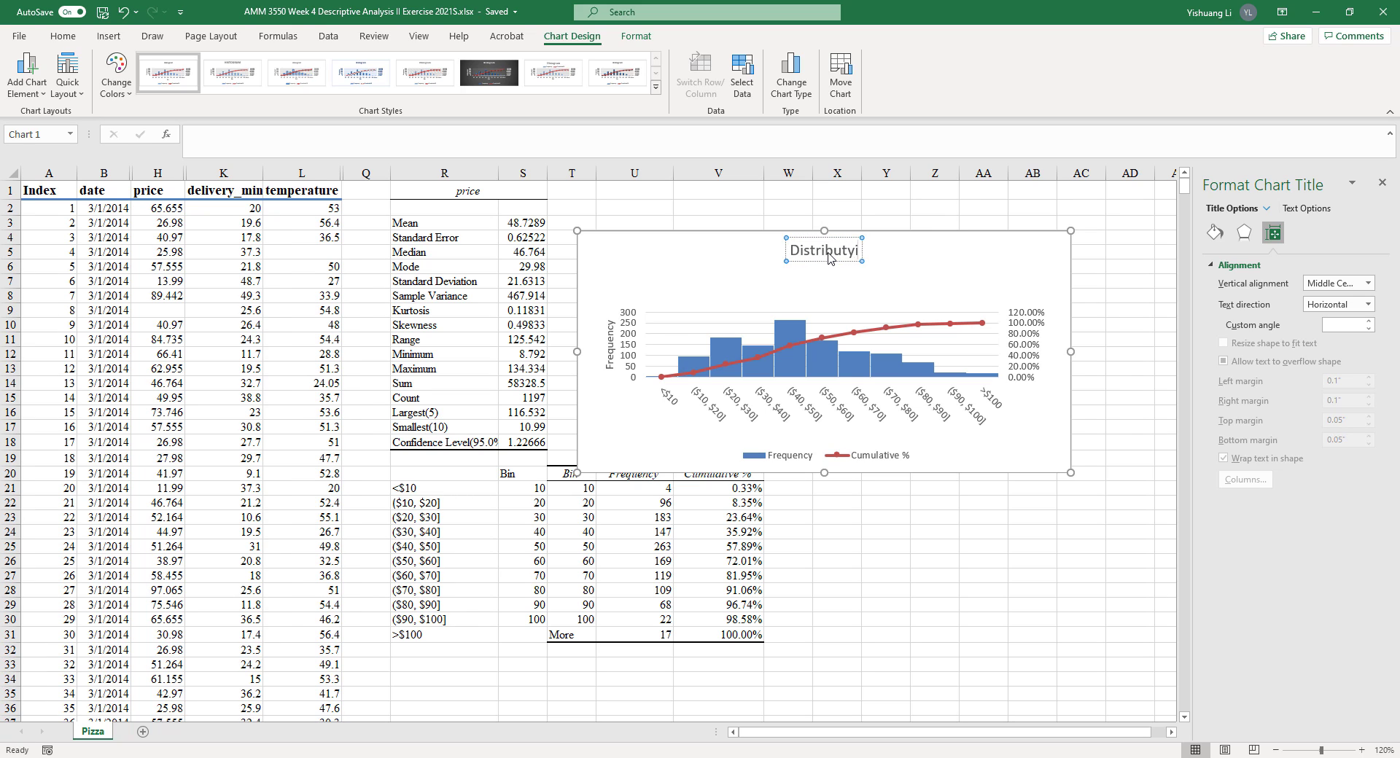
key(BackSpace)
key(BackSpace)
text(ion of Price)
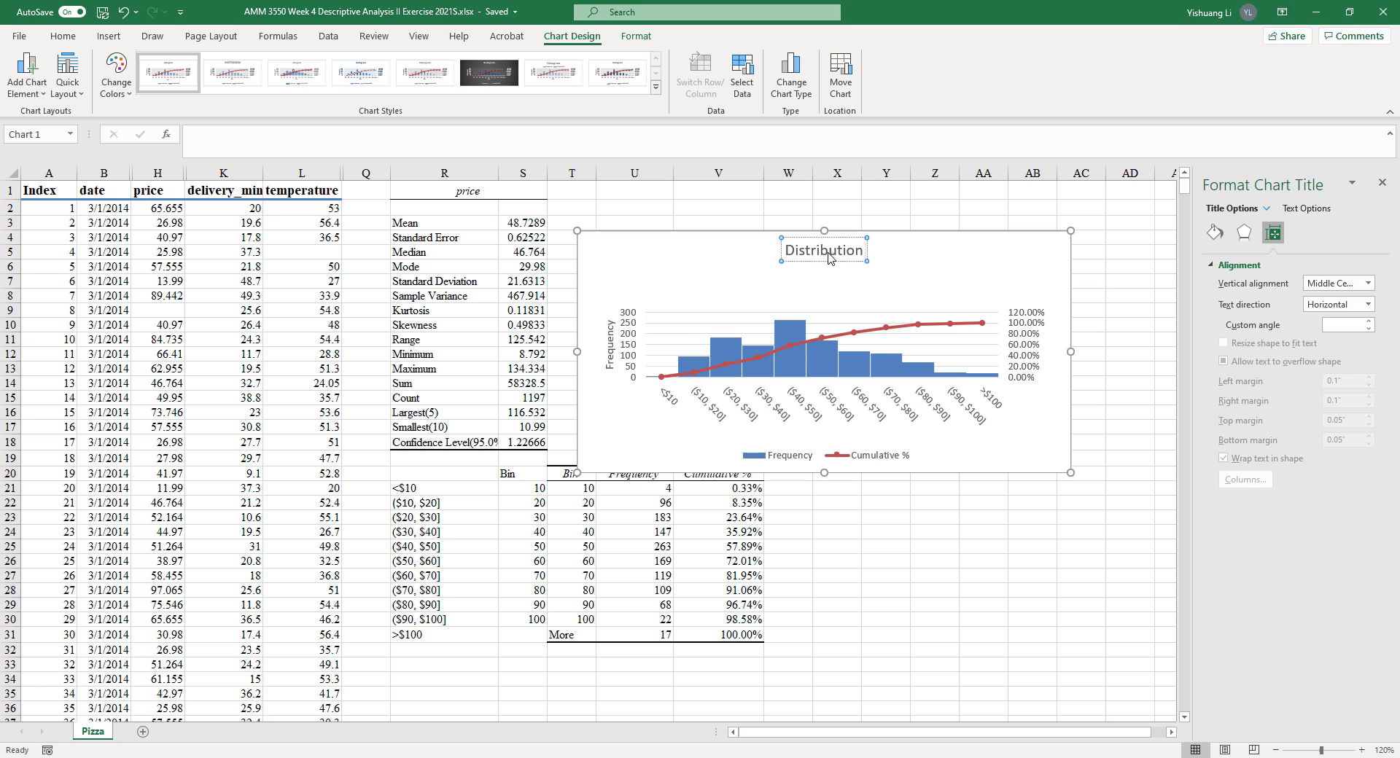
click(970, 267)
drag(931, 250, 969, 223)
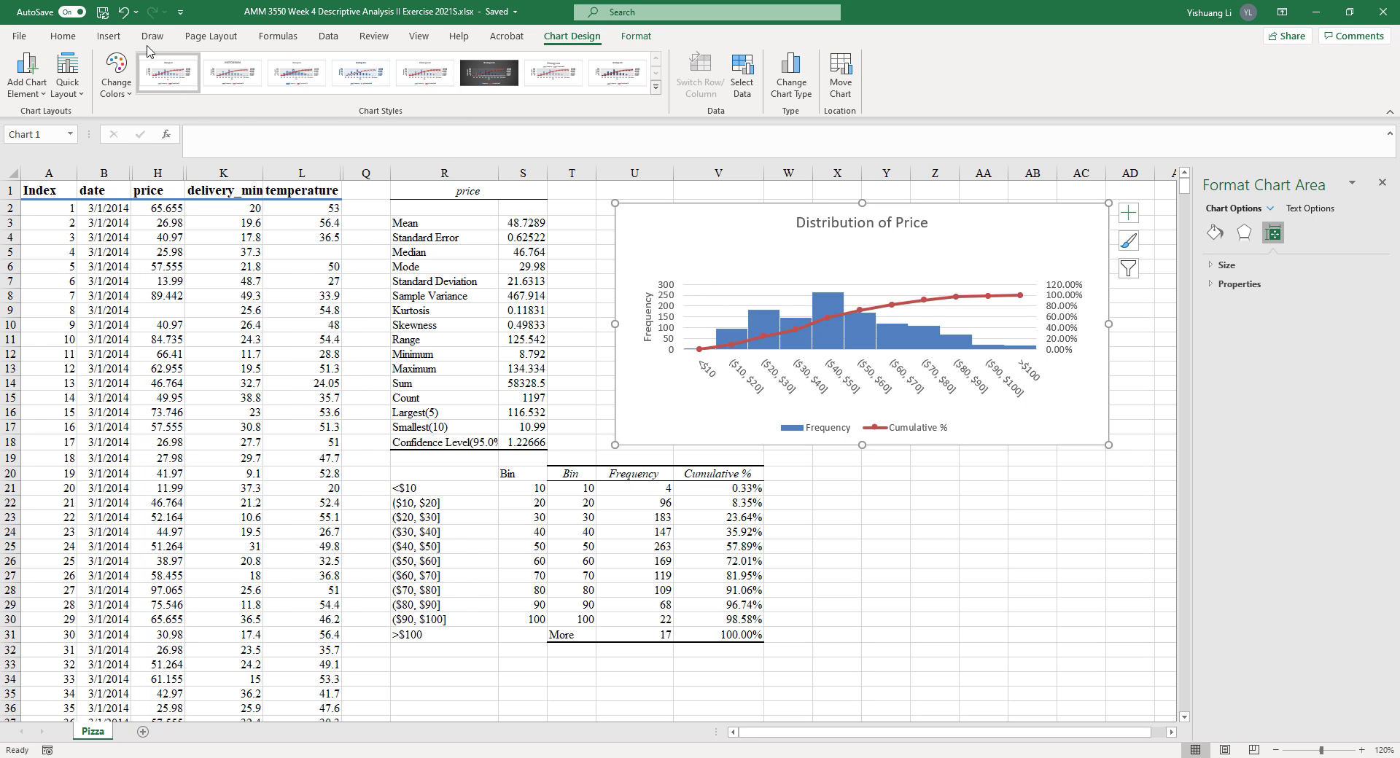
Insert a statistical Histogram chart based on the whole price column H
click(63, 36)
click(112, 38)
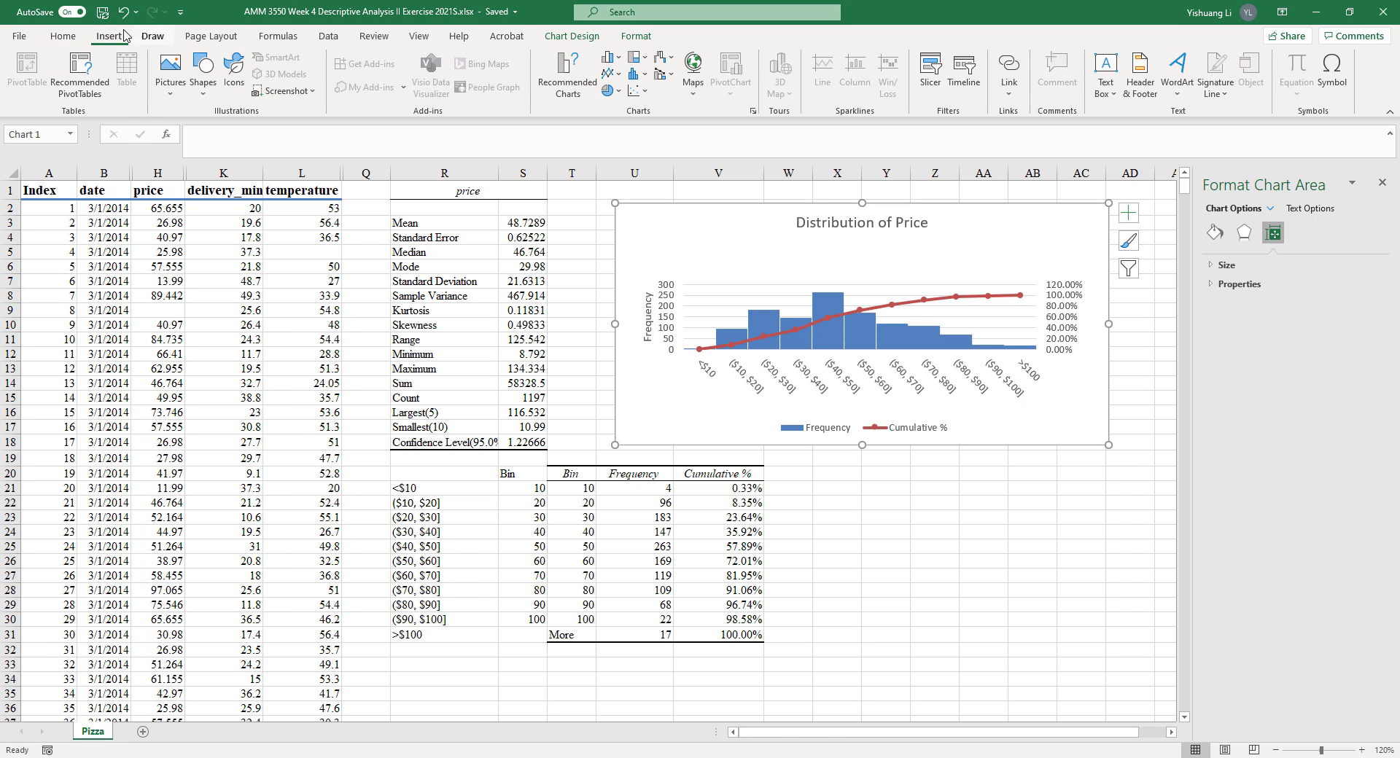
click(159, 172)
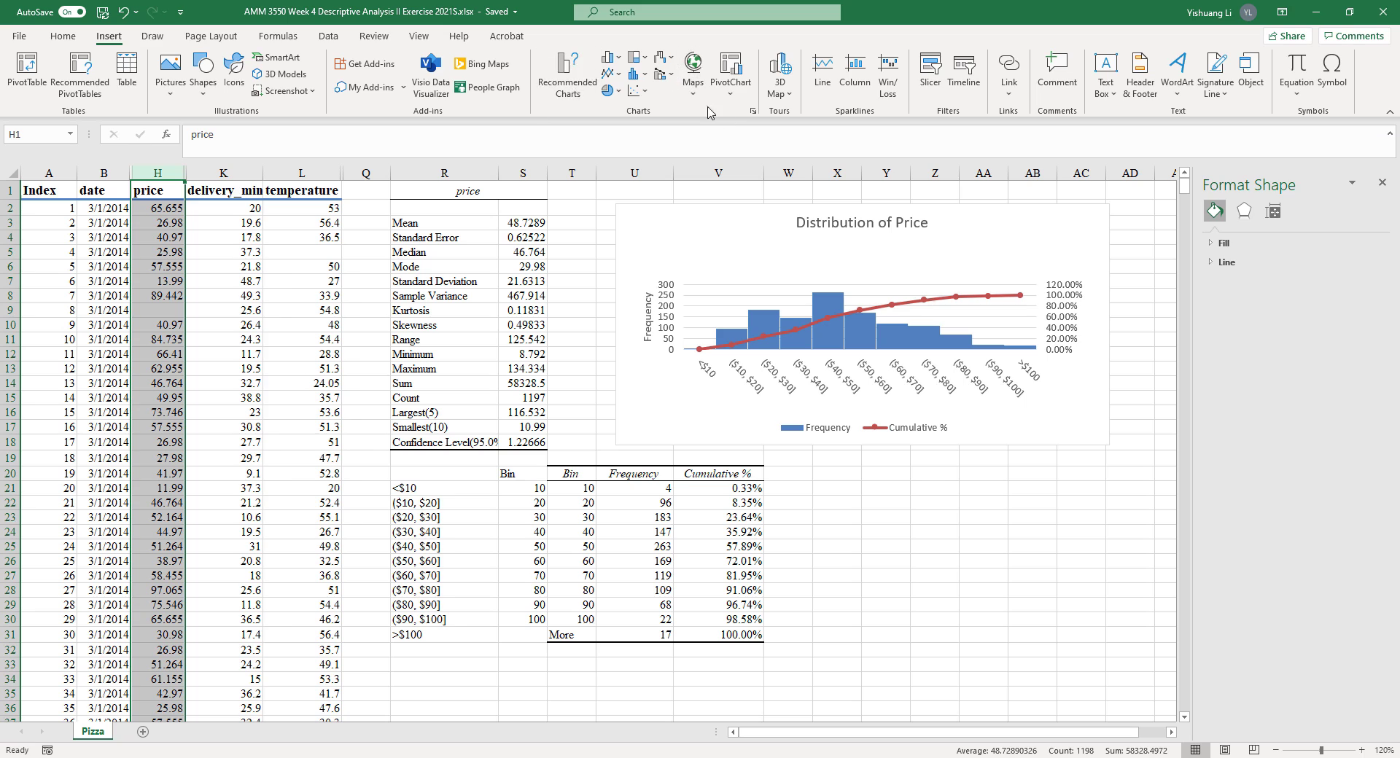
click(644, 75)
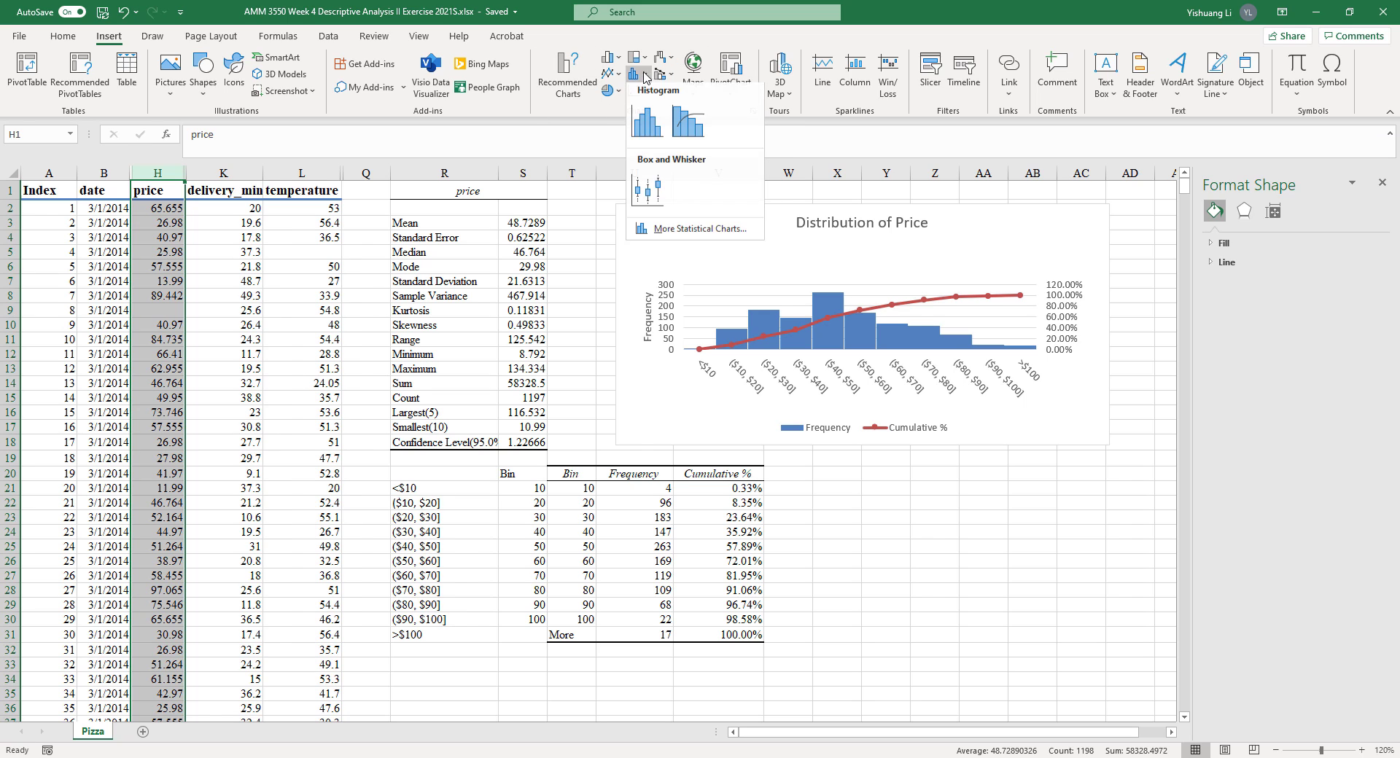
click(648, 124)
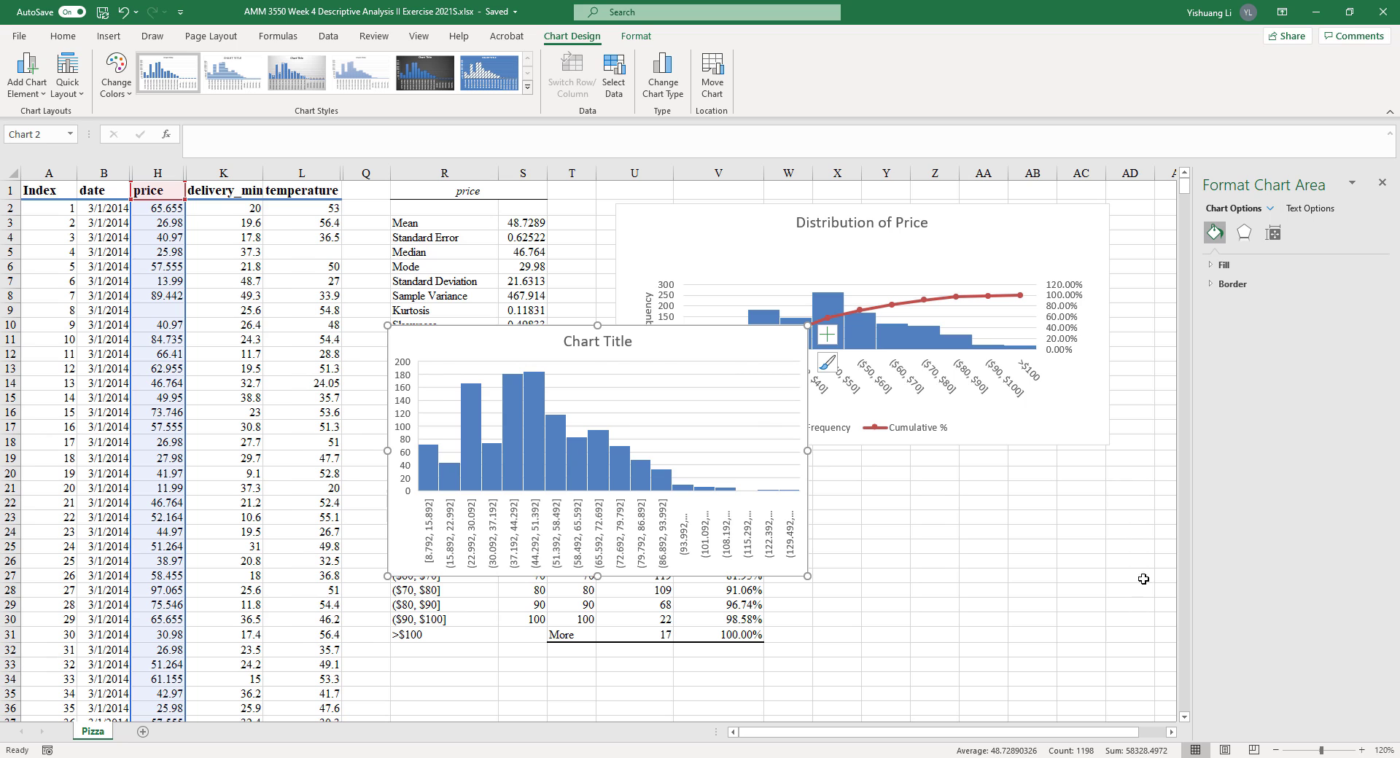
Move the new histogram directly below the "Distribution of Price" chart and widen it to the same right edge
drag(666, 348, 877, 417)
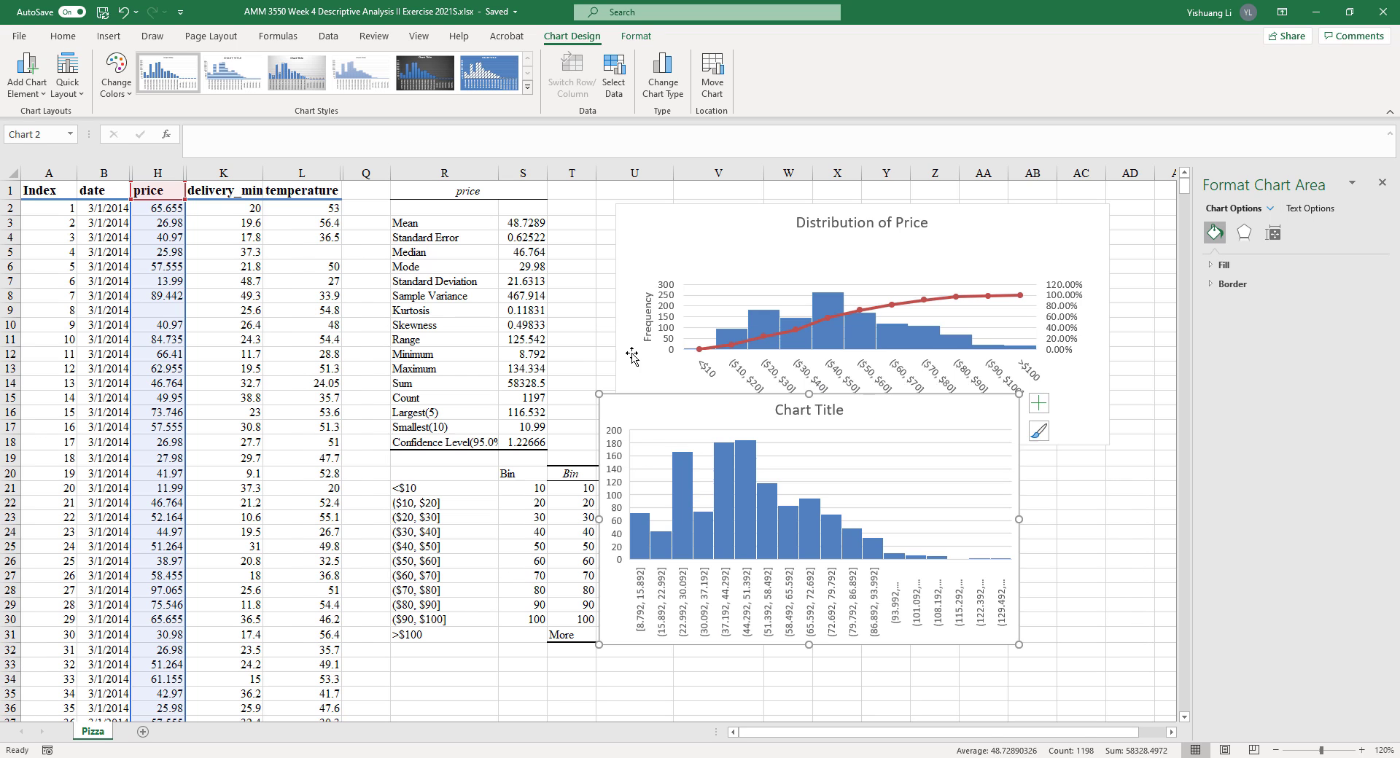
drag(671, 413, 683, 480)
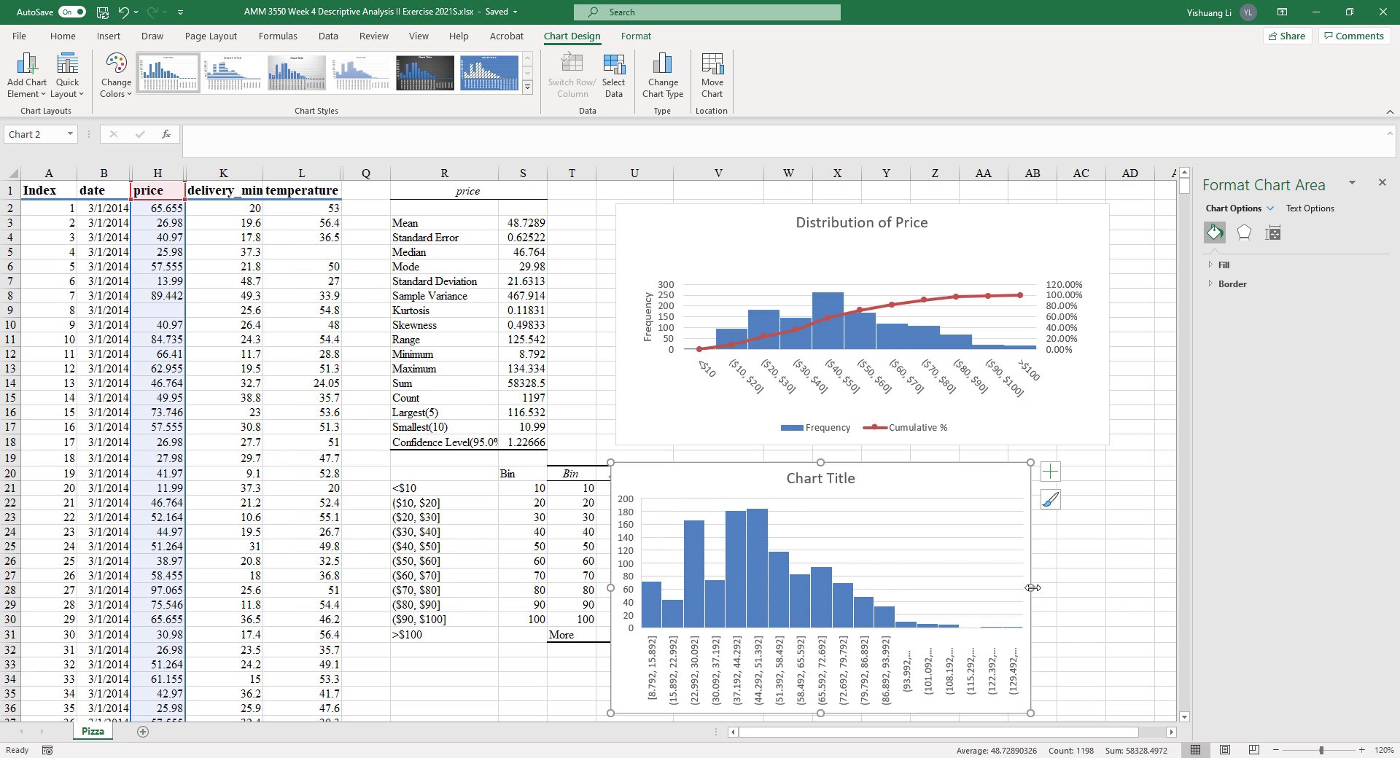
drag(1033, 587, 1108, 576)
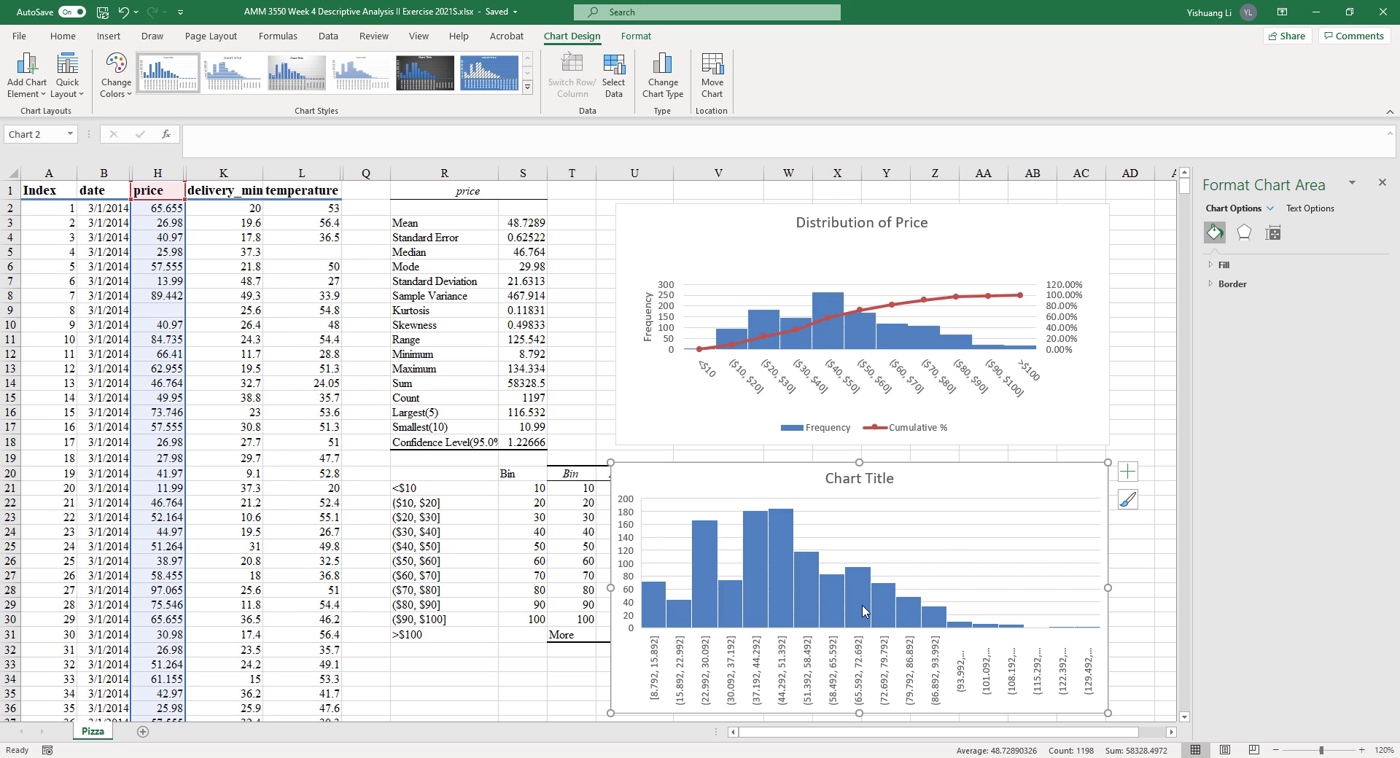
Switch the new histogram's horizontal axis from automatic binning to a fixed number of 13 bins
click(859, 662)
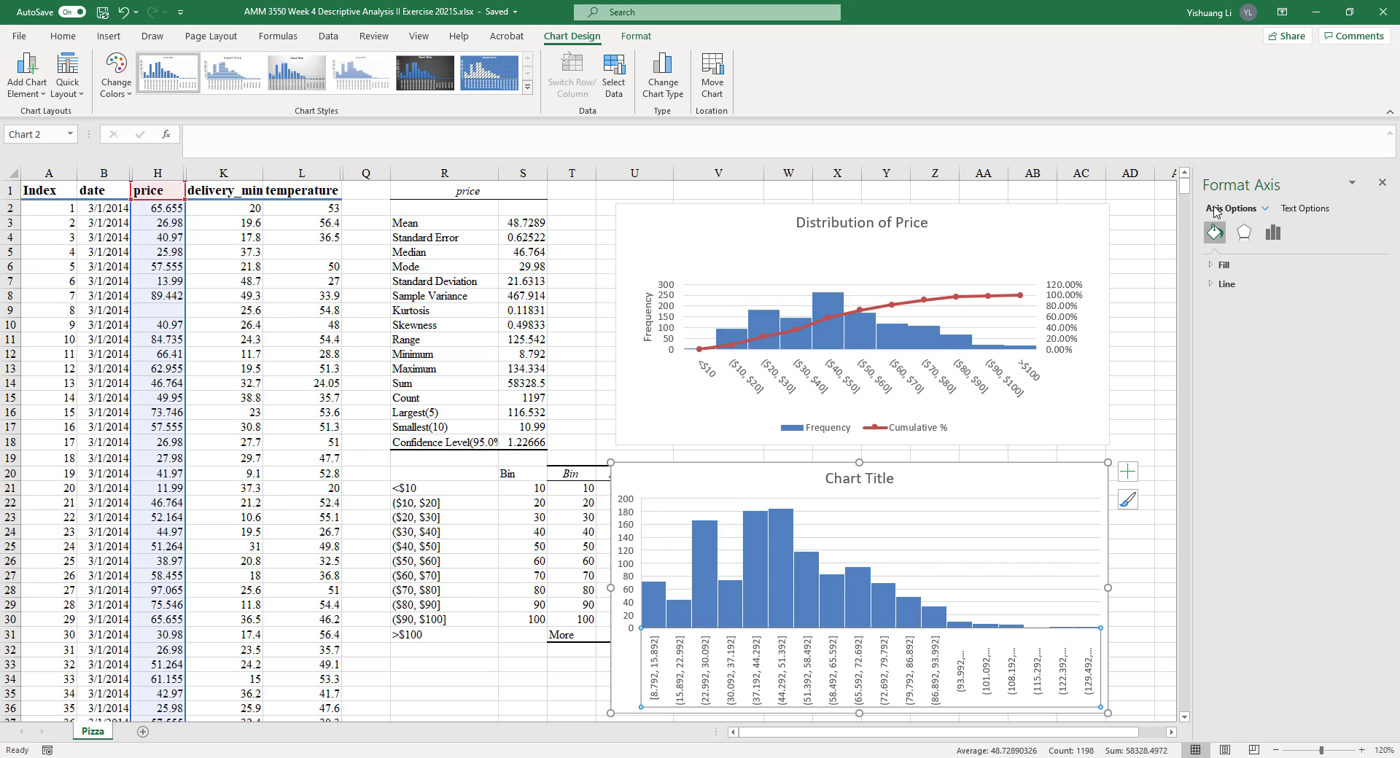
click(1274, 232)
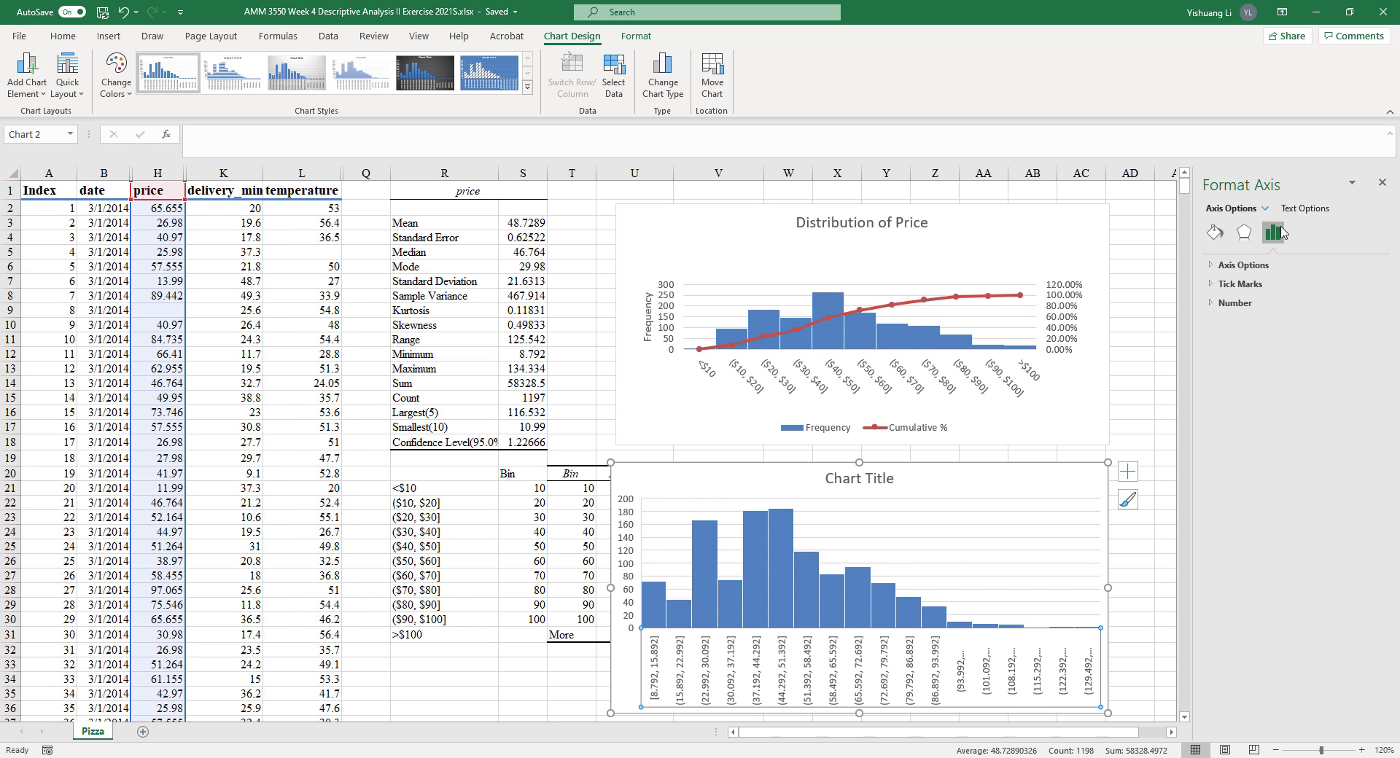
click(1251, 303)
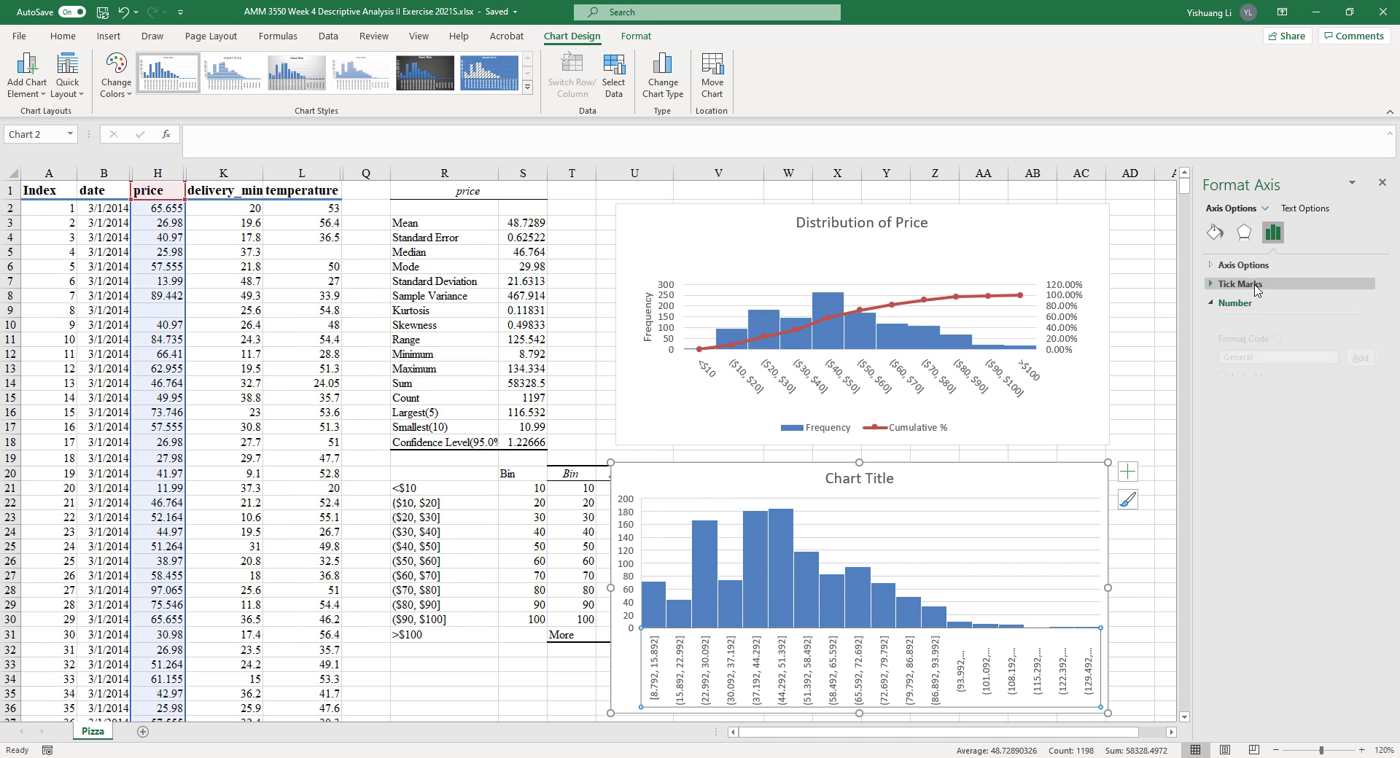
click(1255, 266)
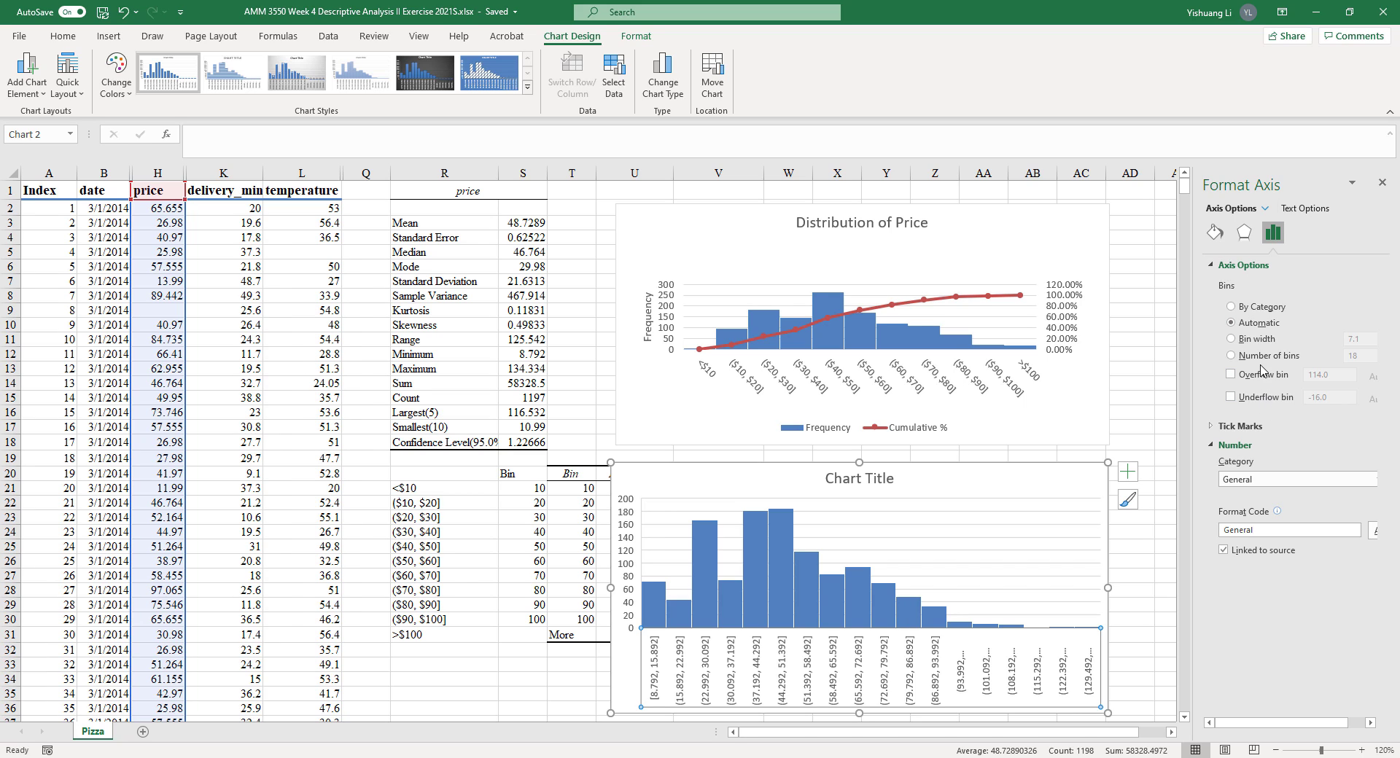
click(1260, 356)
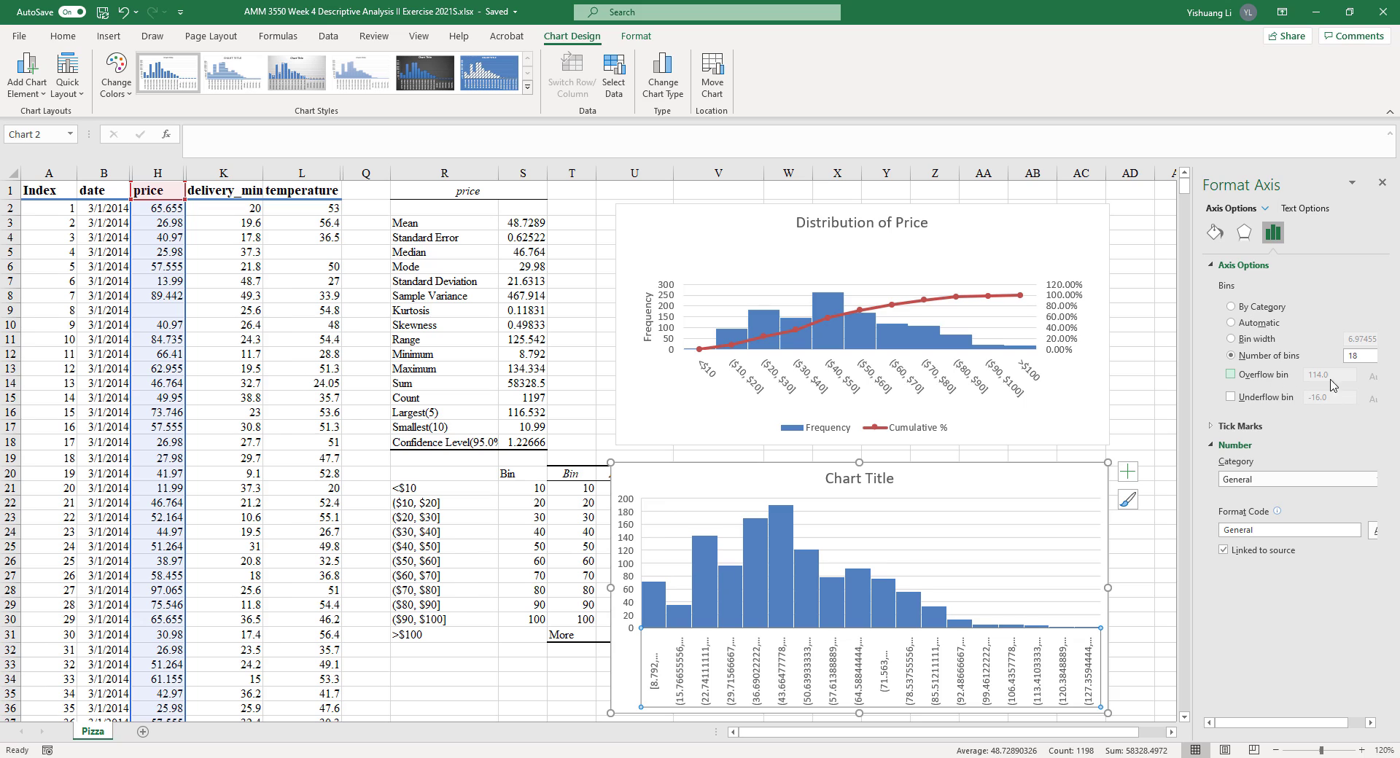
double_click(1351, 357)
click(1046, 566)
click(860, 628)
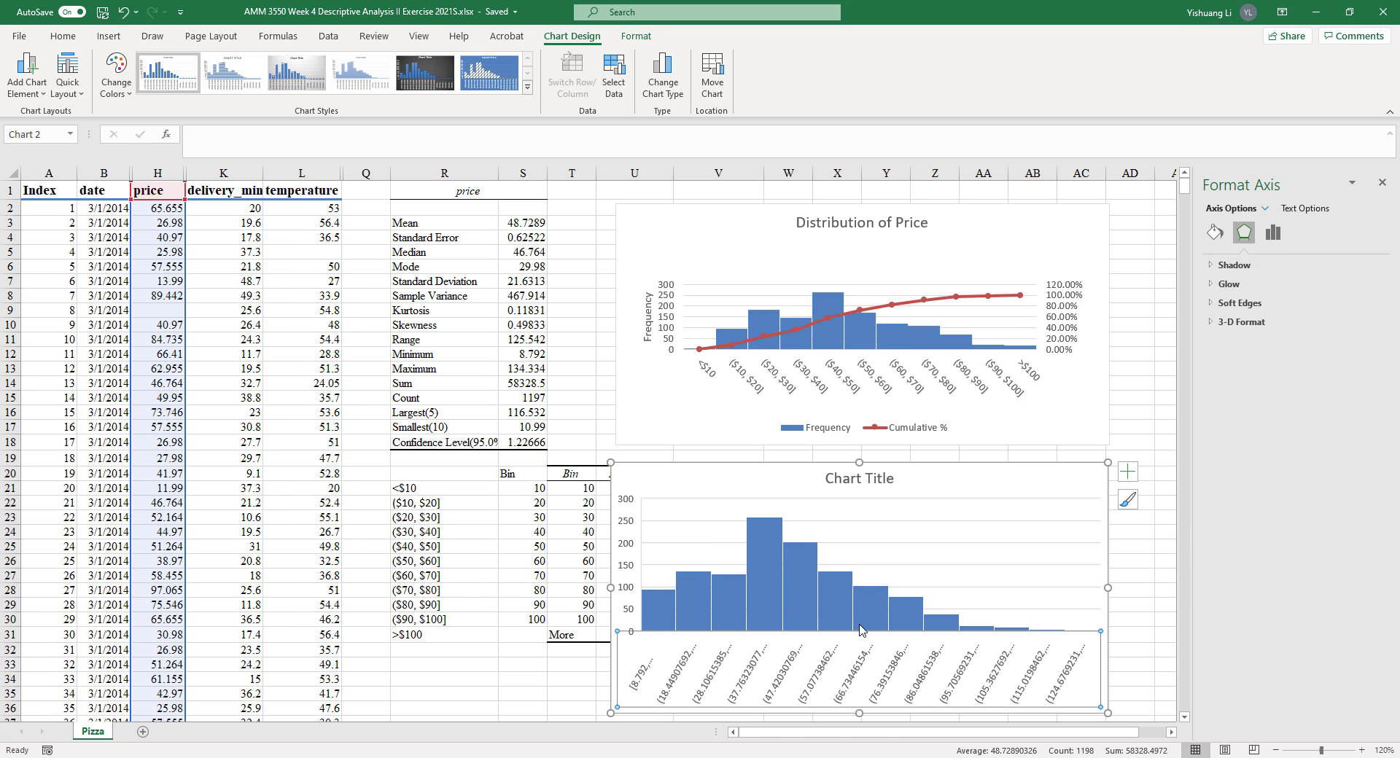
click(815, 612)
click(871, 613)
click(904, 619)
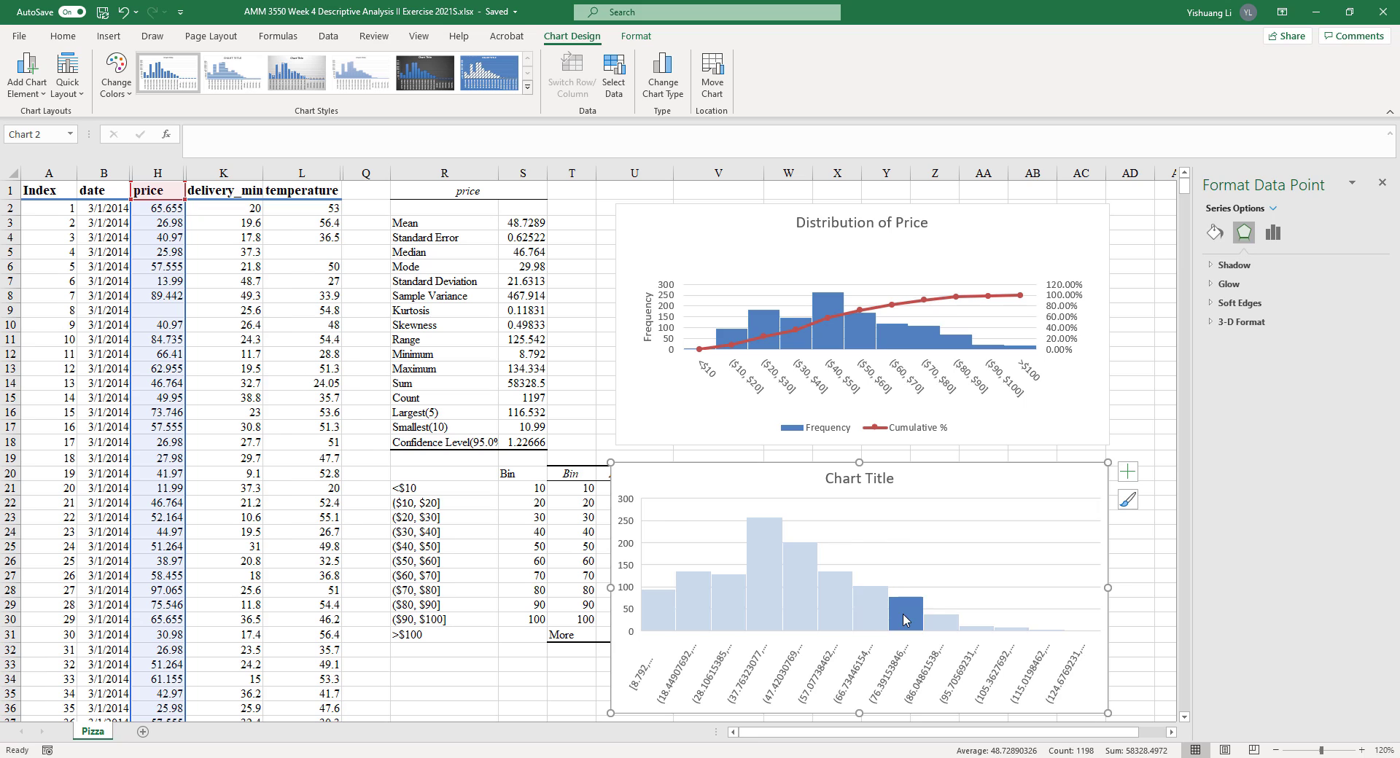
click(934, 620)
click(931, 567)
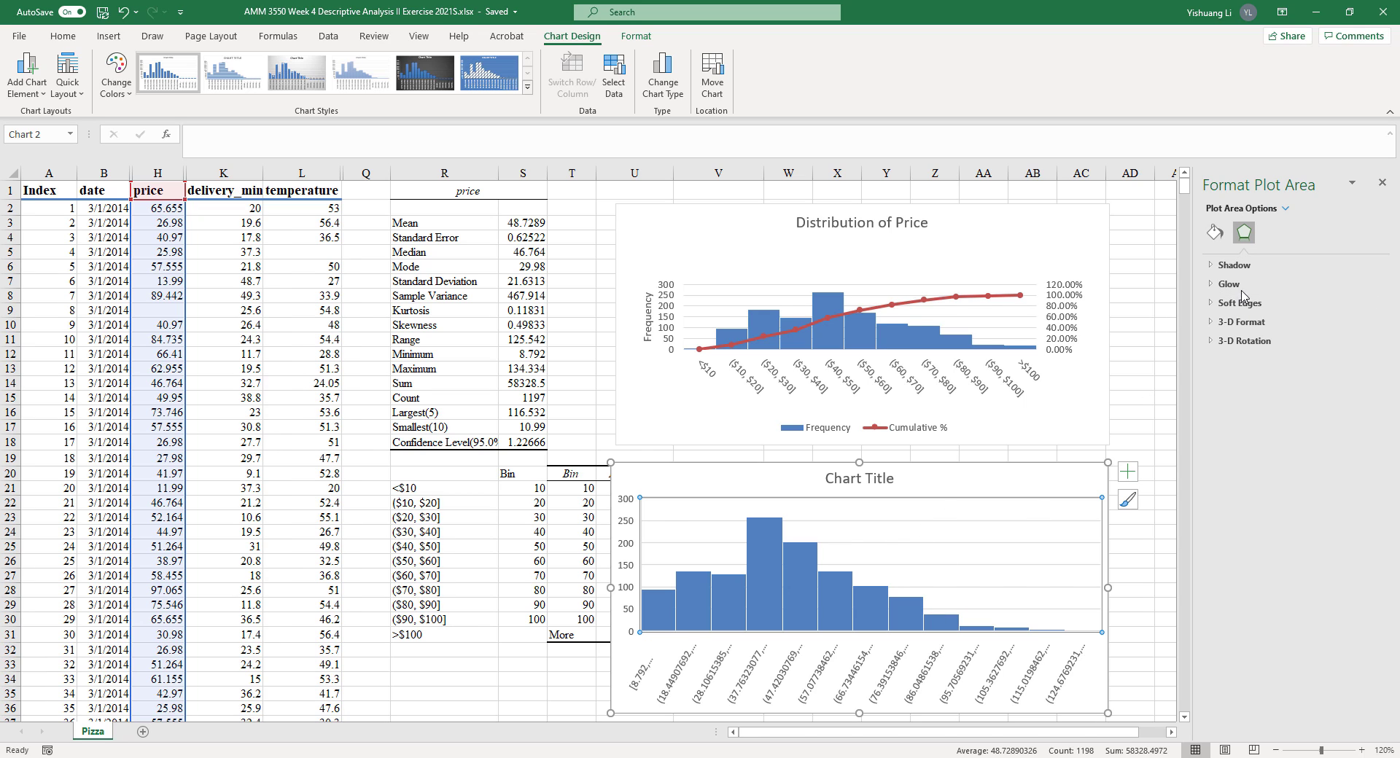
click(925, 651)
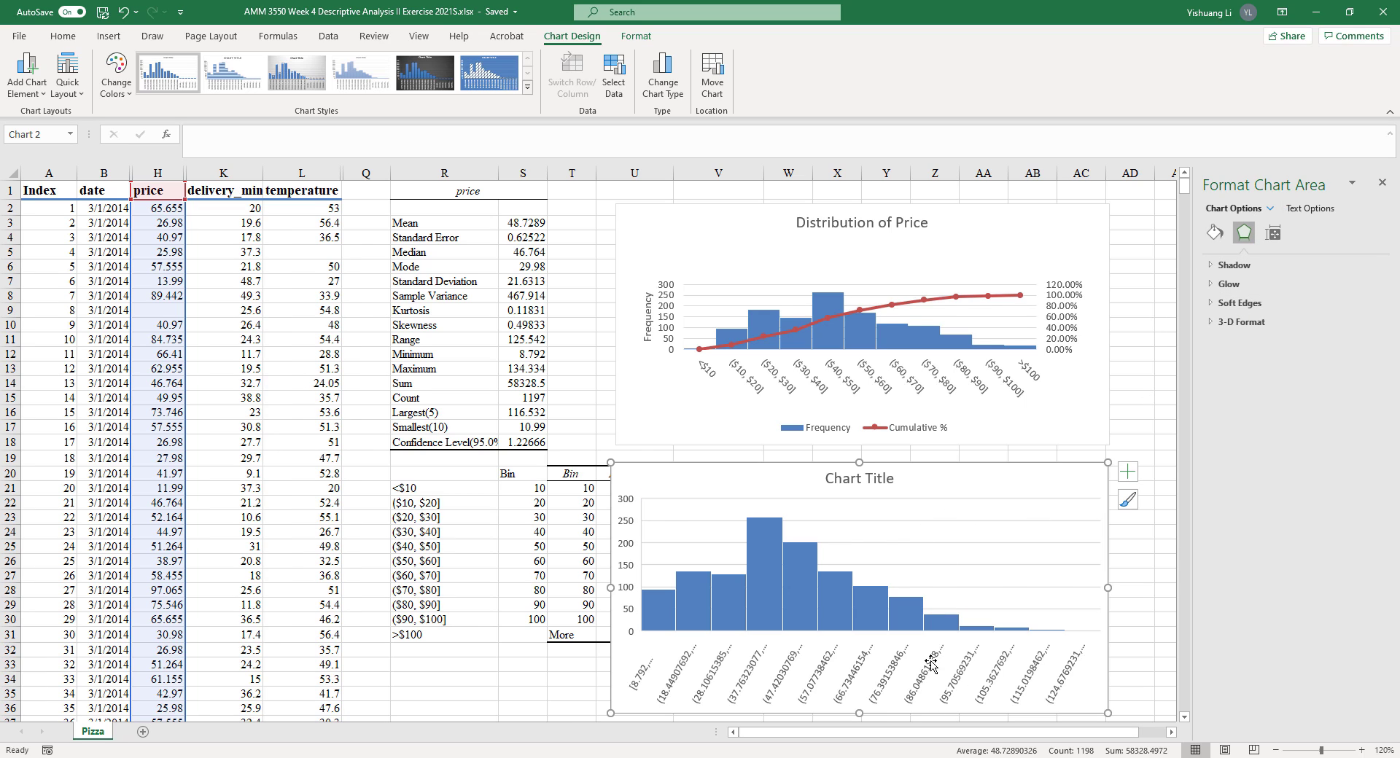
Enable the overflow and underflow bins on the new histogram's horizontal axis and set the underflow bin to 10
click(934, 669)
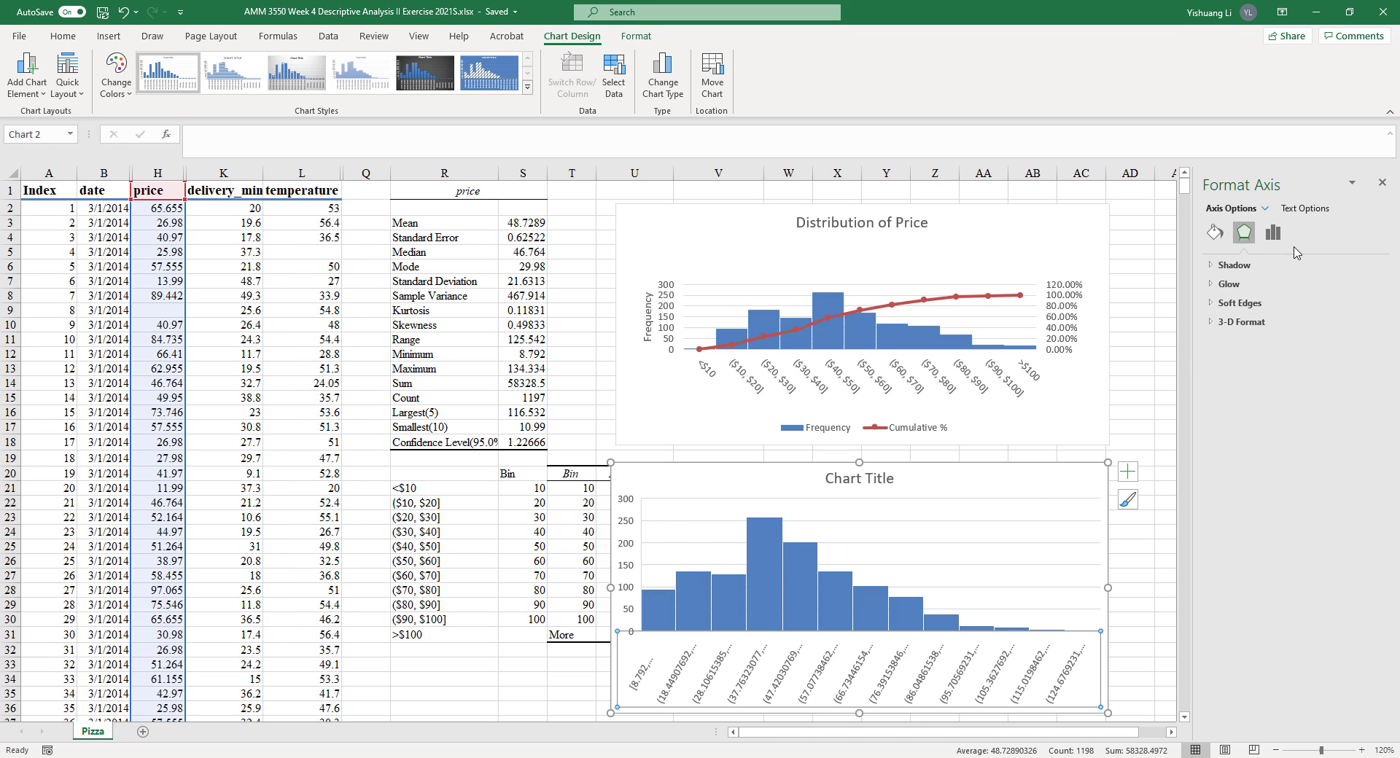
click(1273, 232)
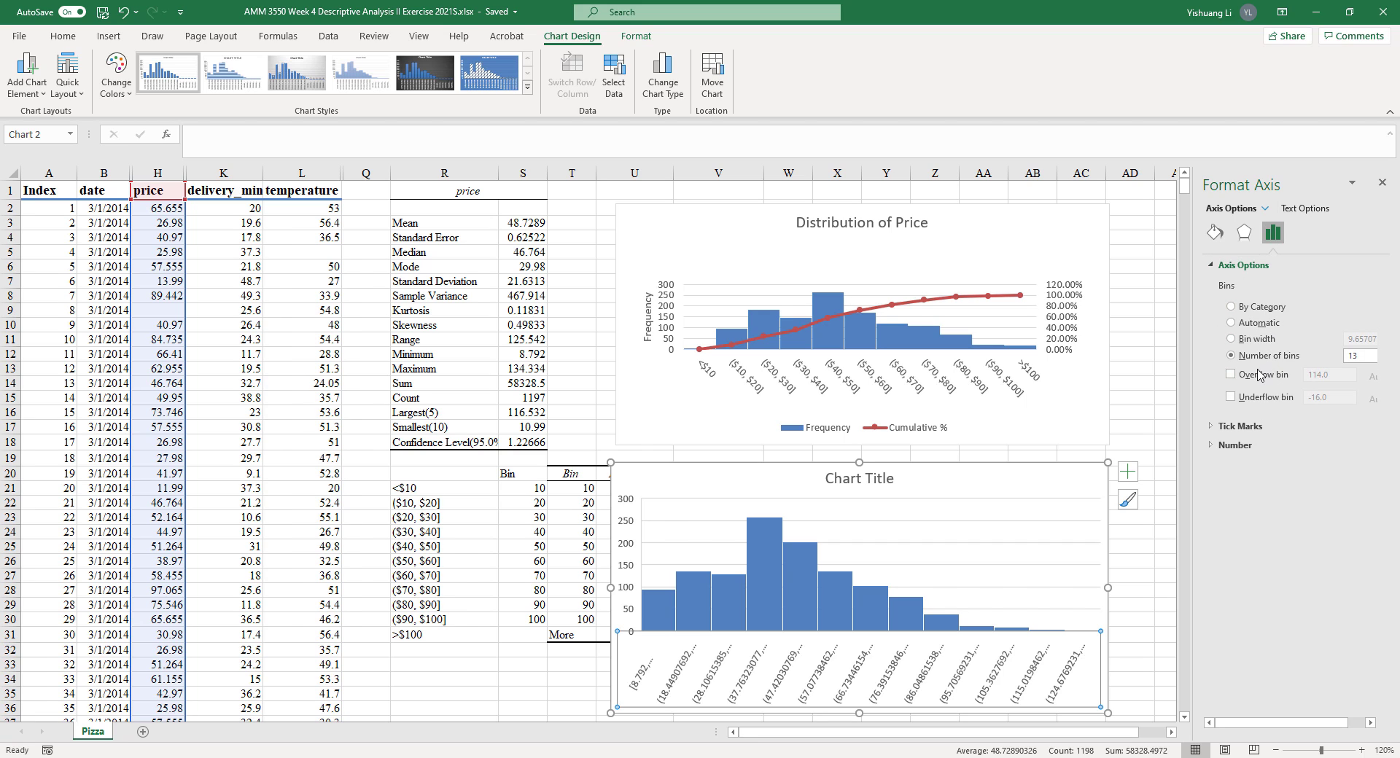
click(1259, 375)
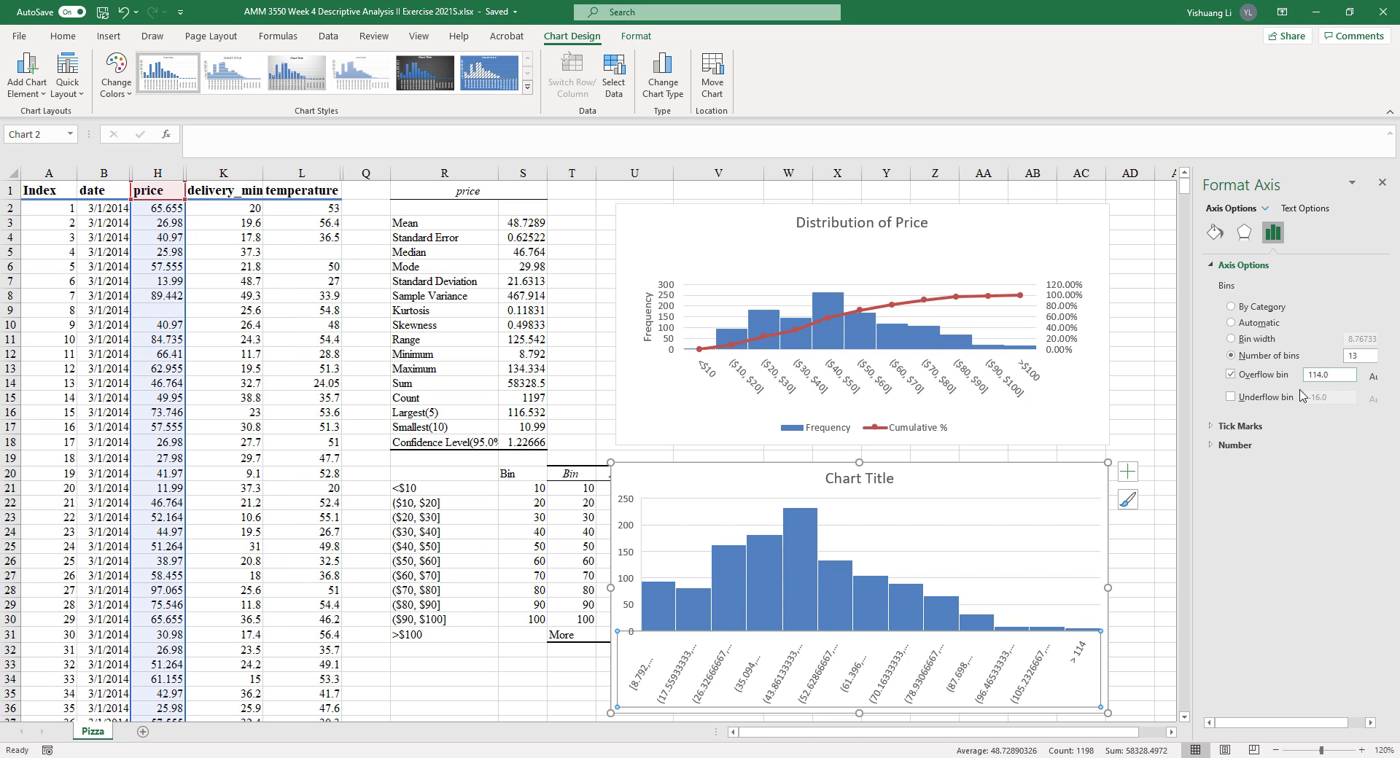
click(1281, 397)
click(1333, 399)
drag(1325, 402, 1305, 402)
text(10)
key(Return)
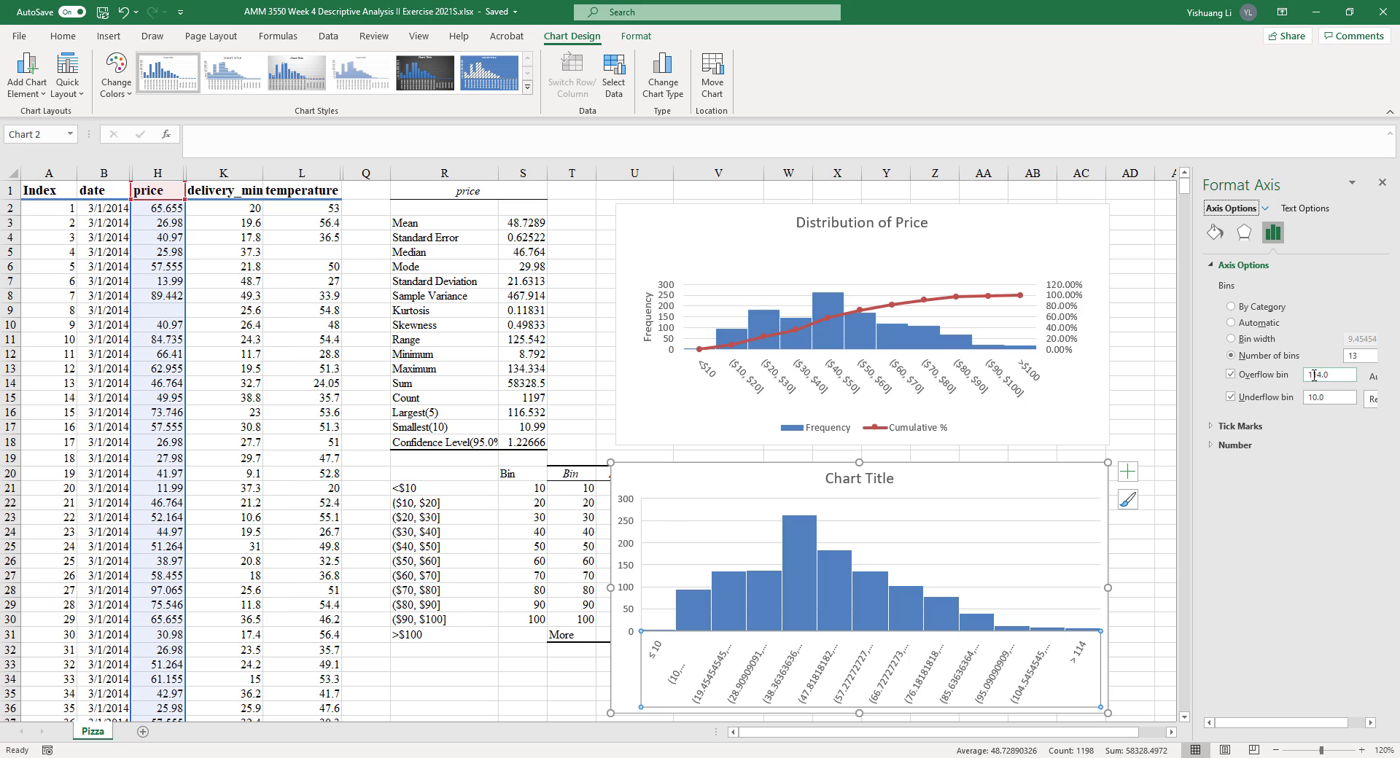
Set the overflow bin of the new histogram's horizontal axis to 100
click(1313, 375)
drag(1334, 377, 1282, 377)
text(100)
key(Return)
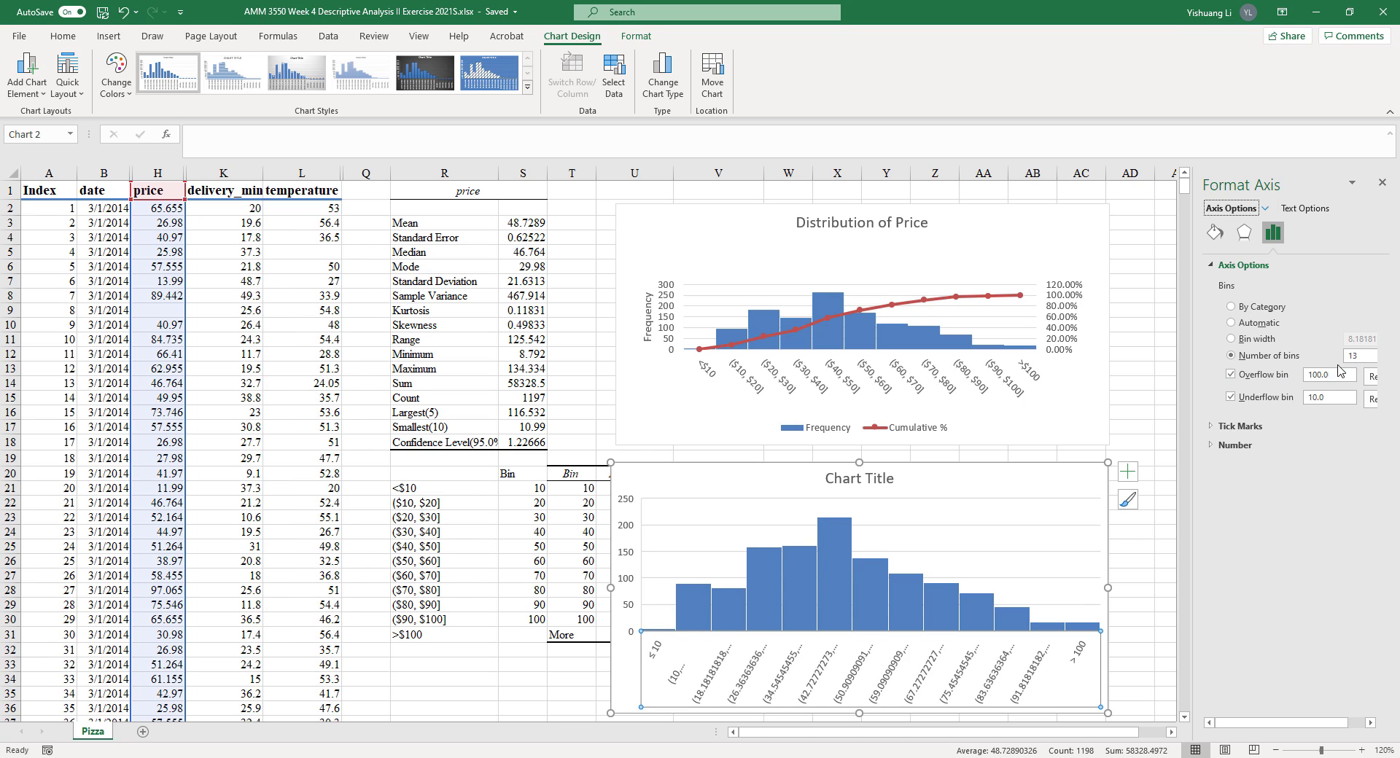
Reduce the new histogram's number of bins to 10
drag(1365, 356, 1343, 356)
click(1339, 380)
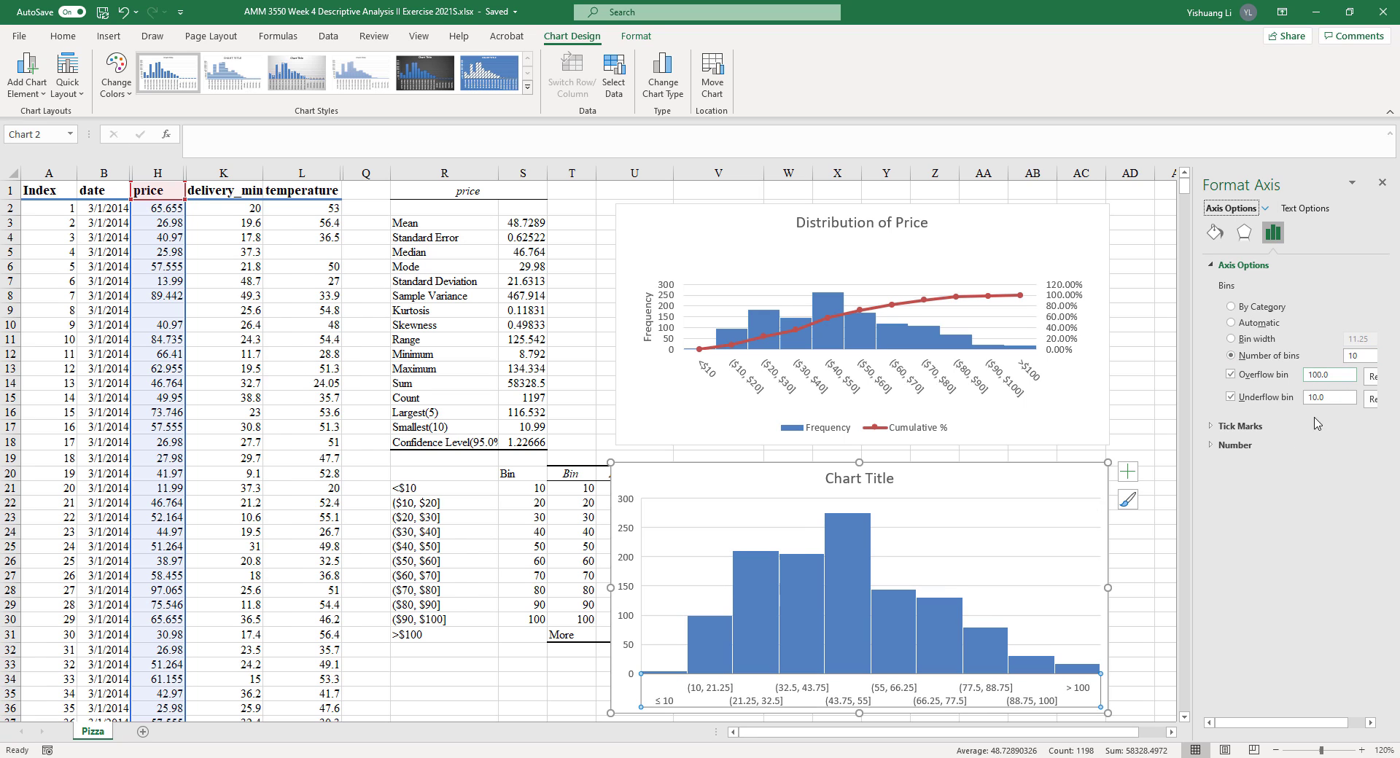
click(1029, 564)
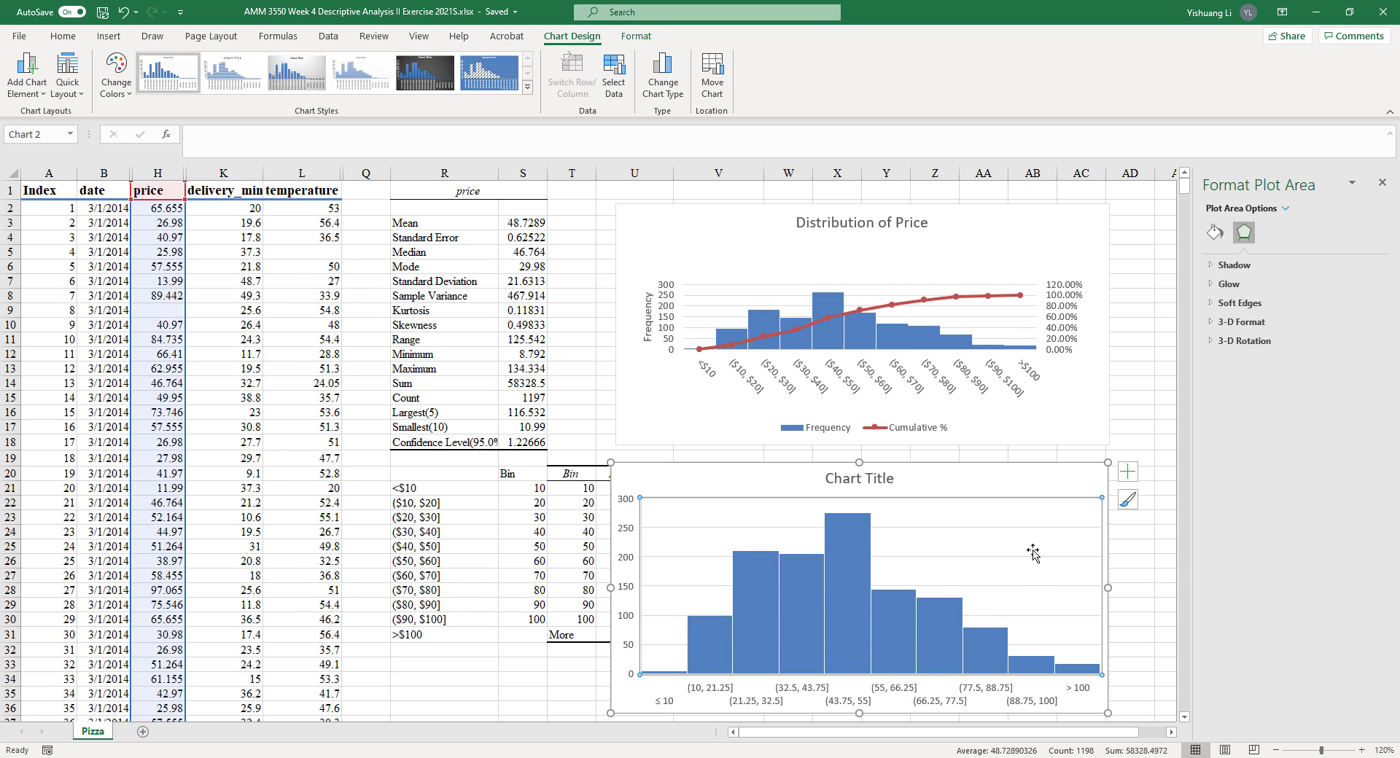
click(957, 468)
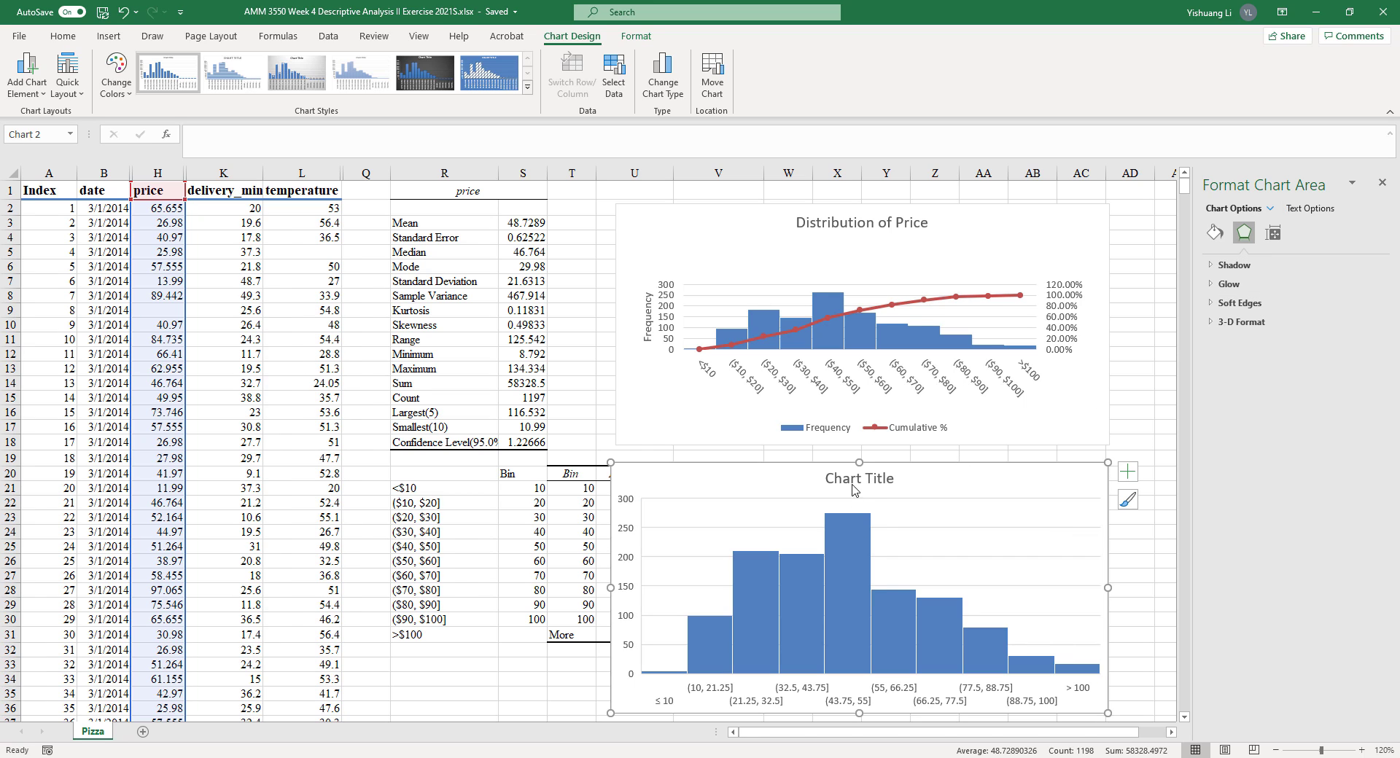
Add a legend and data labels to the new histogram
click(1127, 472)
click(1165, 562)
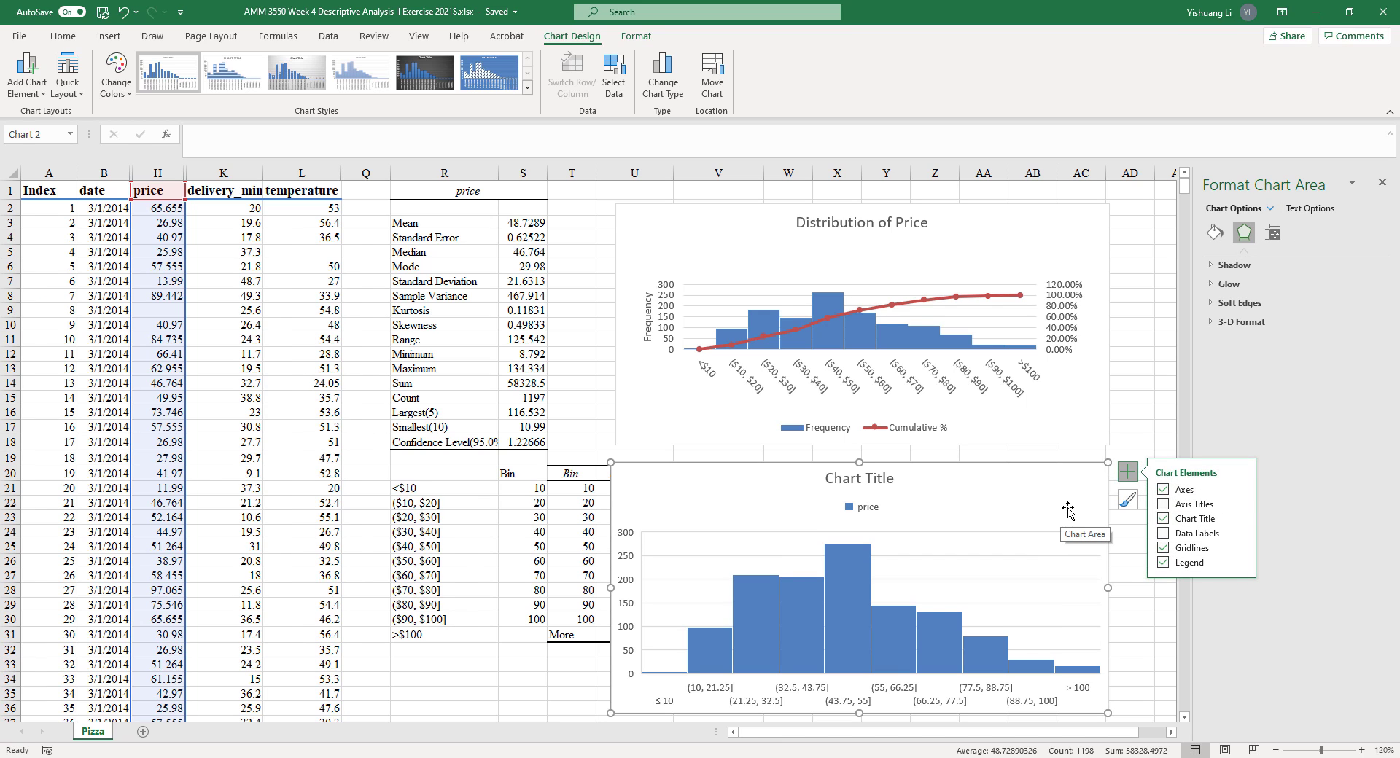
click(1201, 534)
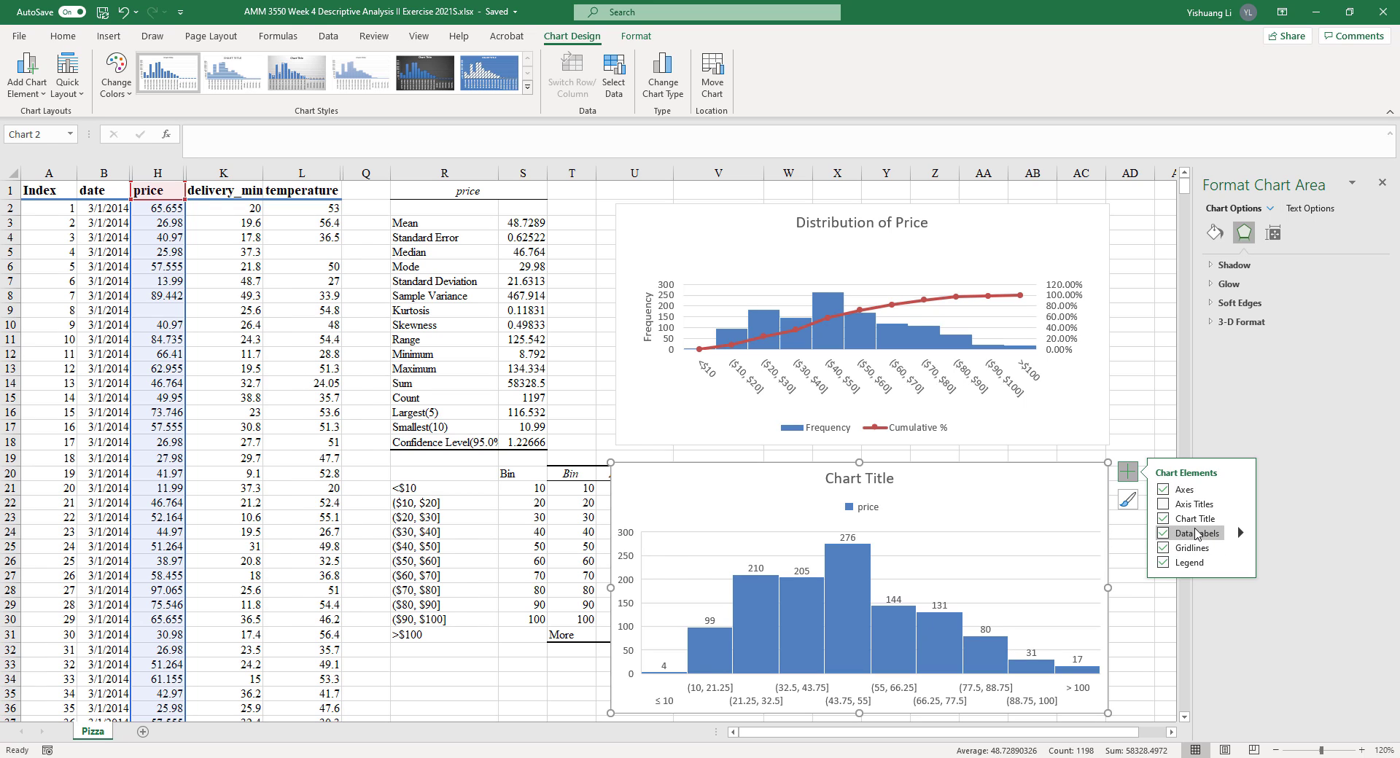
Change the new histogram's title to "Distribution of Price" and deselect the chart
click(855, 484)
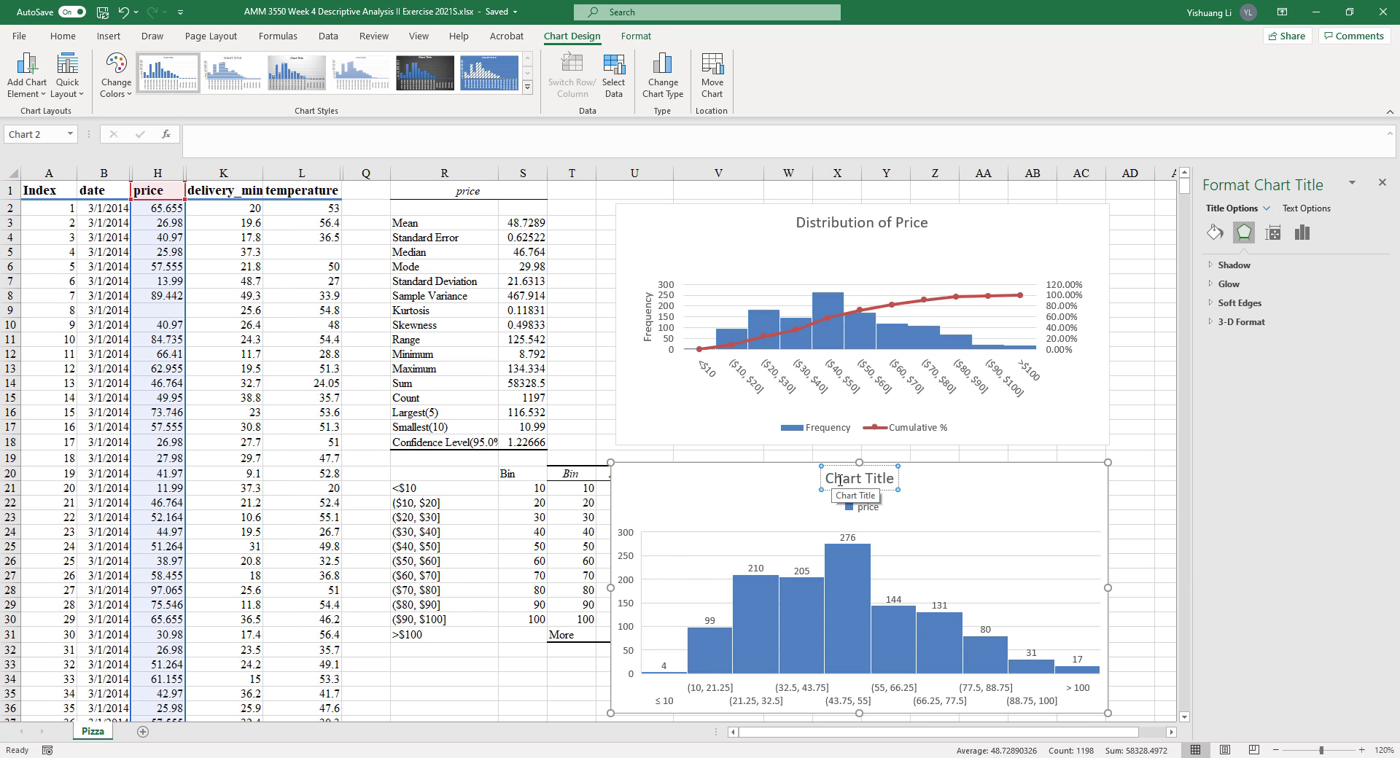
triple_click(842, 480)
text(D)
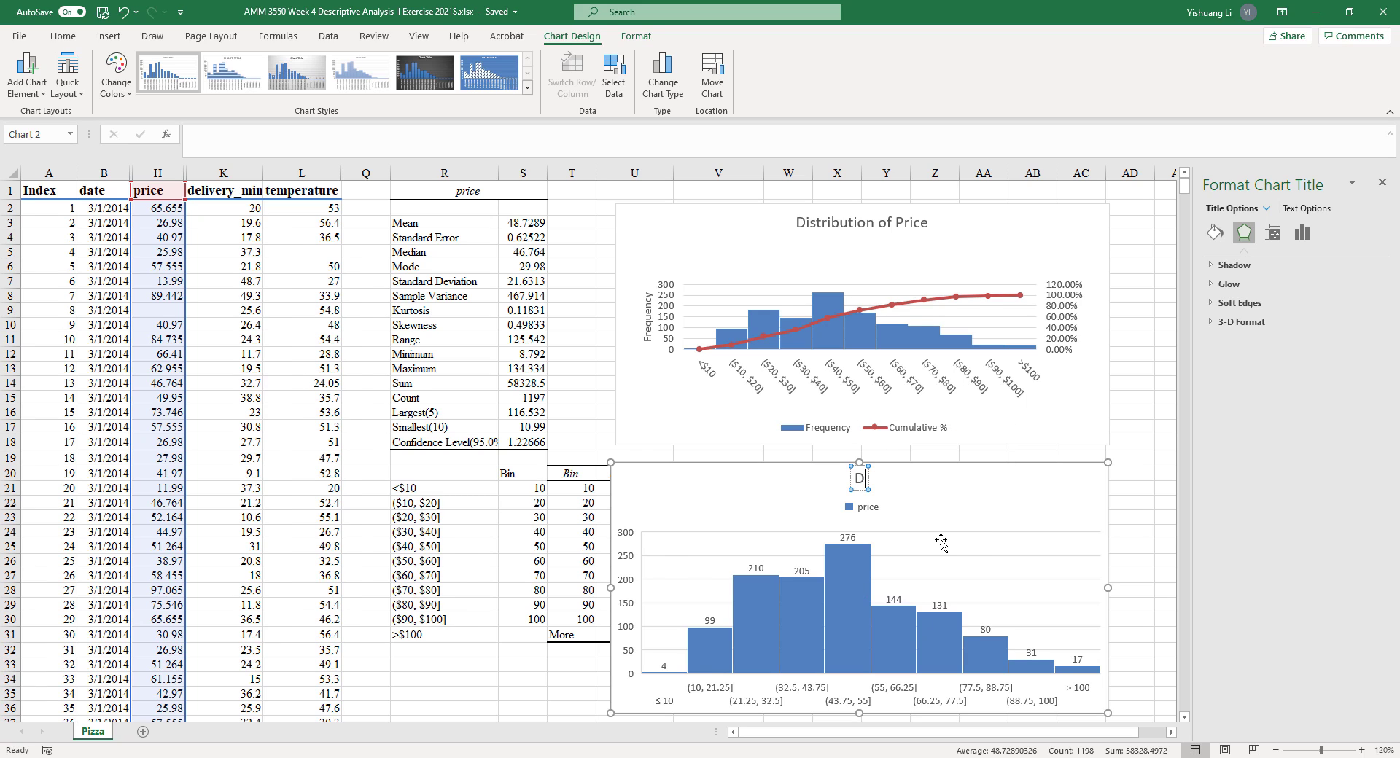
text(istributio)
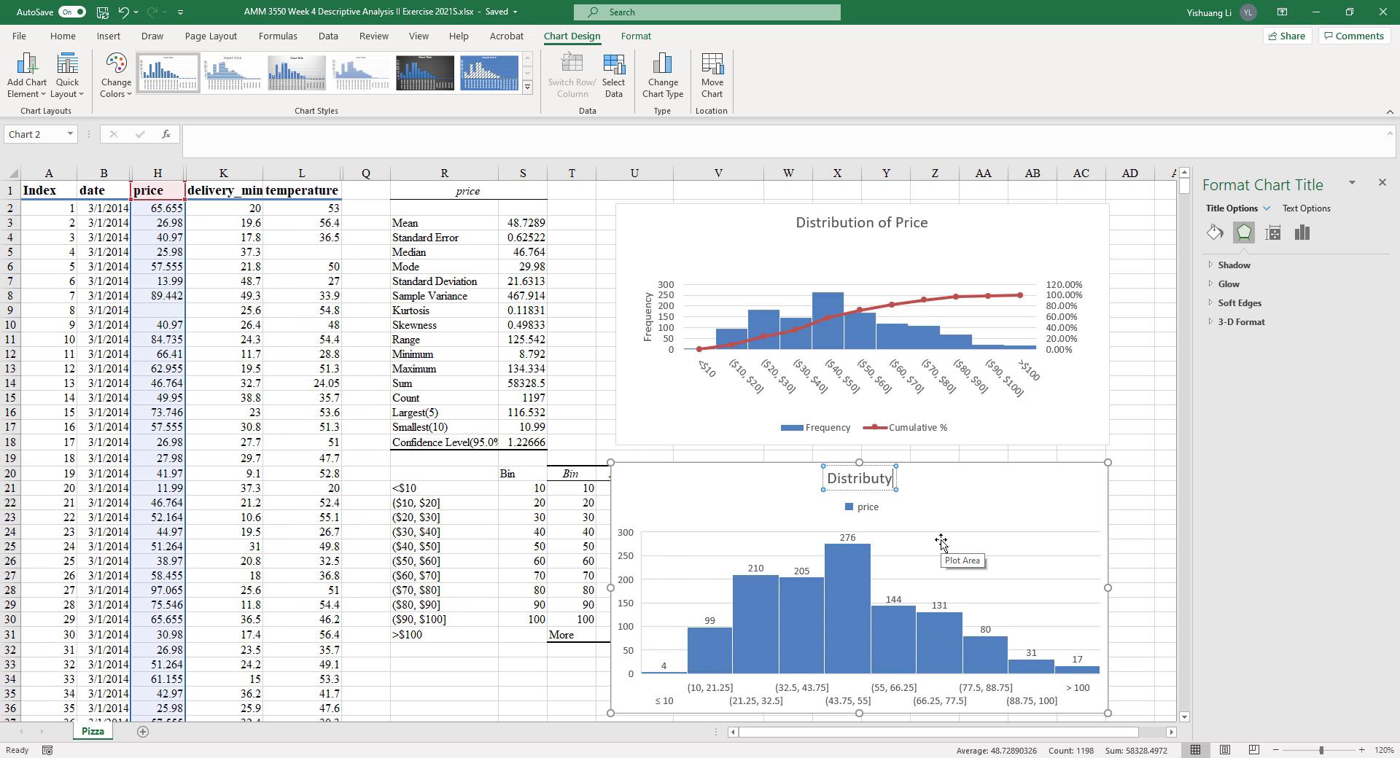
text(n of Price)
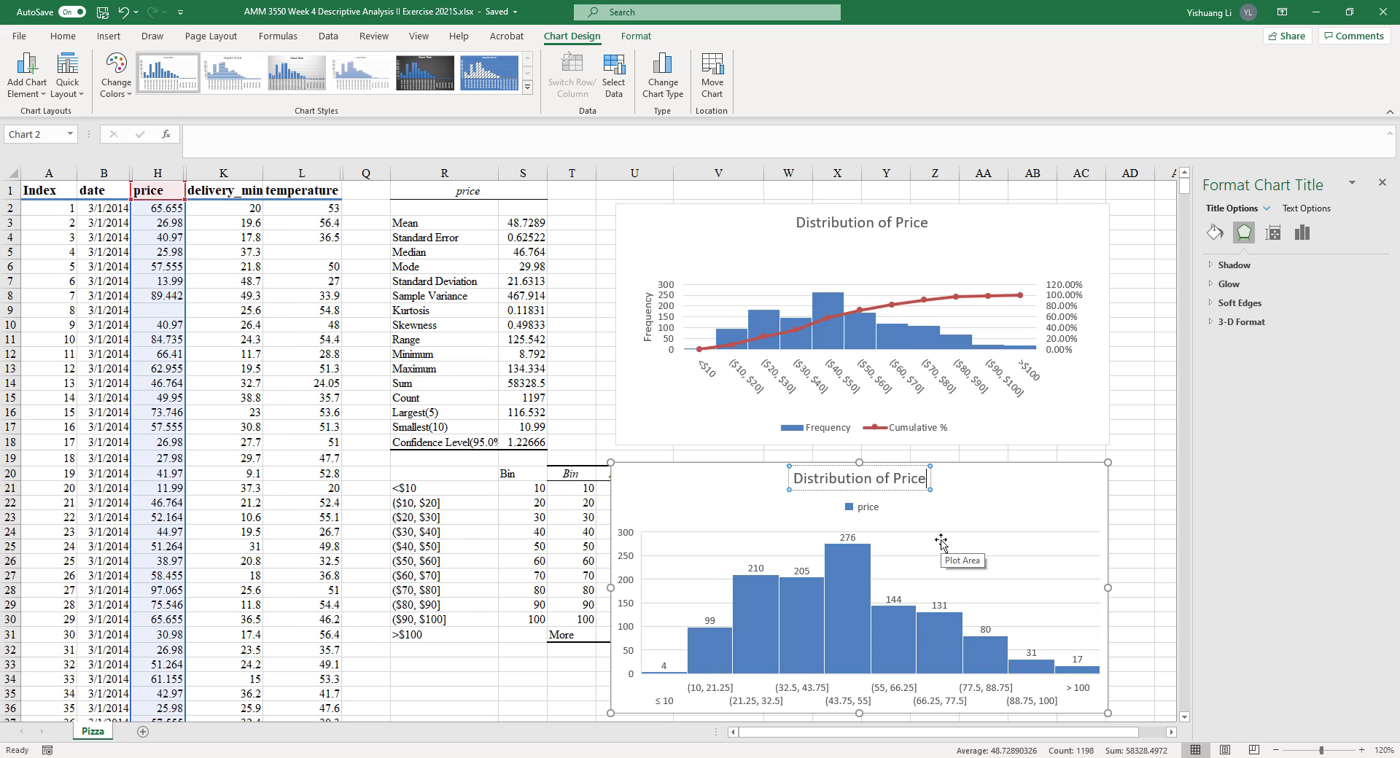
click(1007, 515)
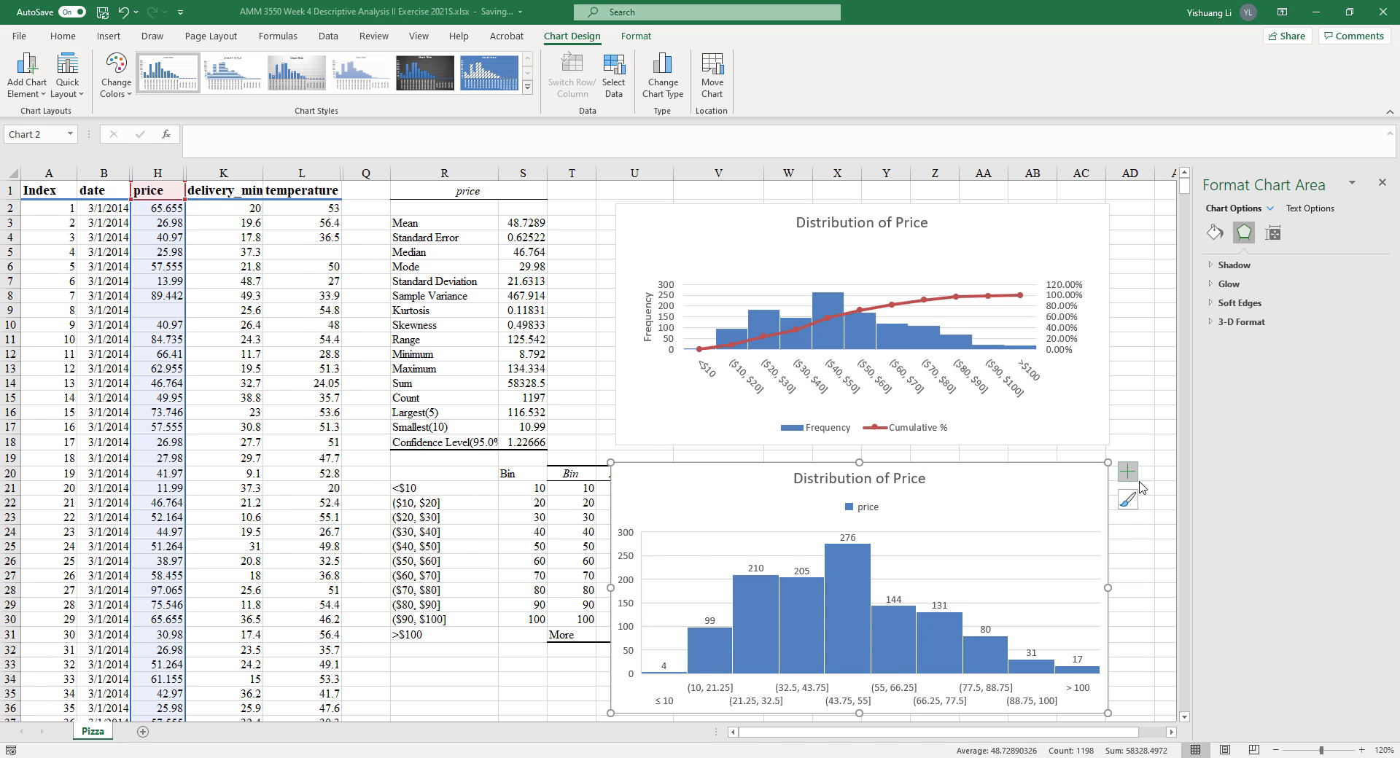
click(1156, 529)
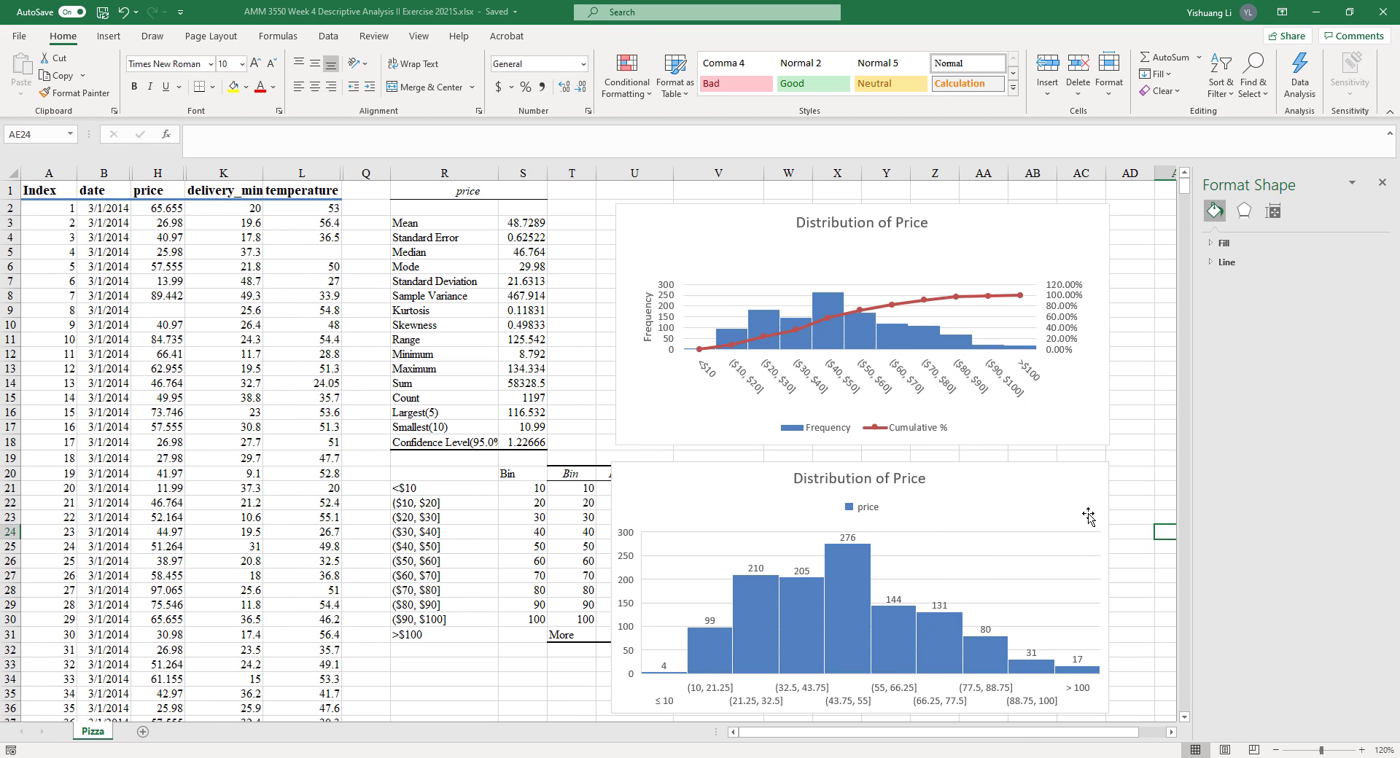